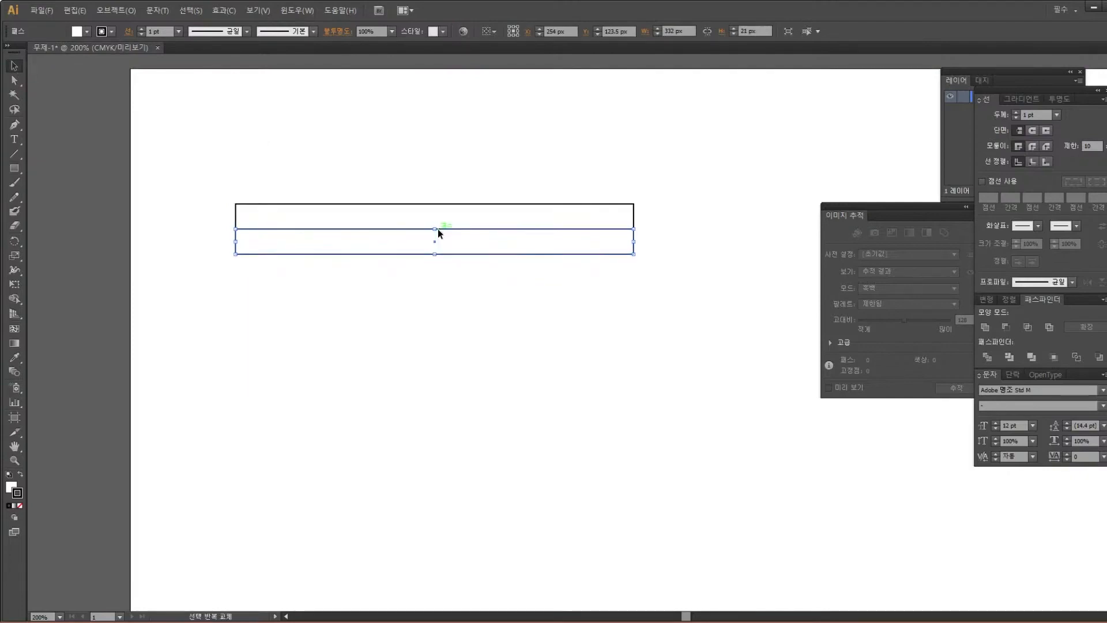
Repeat the rectangle duplication five more times to stack a table of seven rows
key(ctrl+d)
key(ctrl+d)
key(ctrl+d)
key(ctrl+d)
key(ctrl+d)
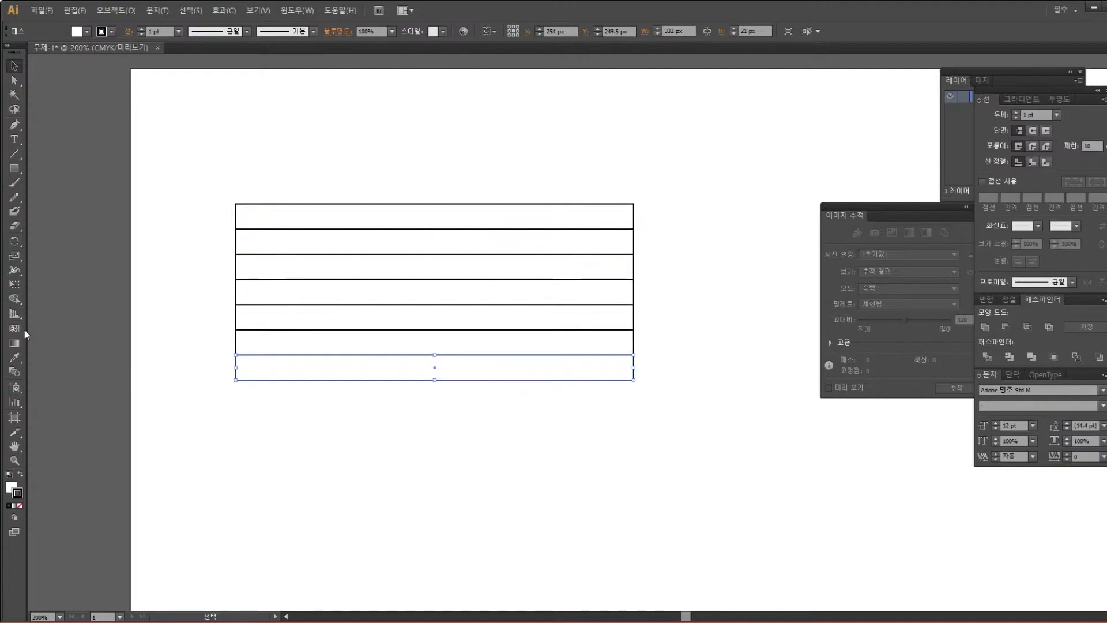
click(14, 139)
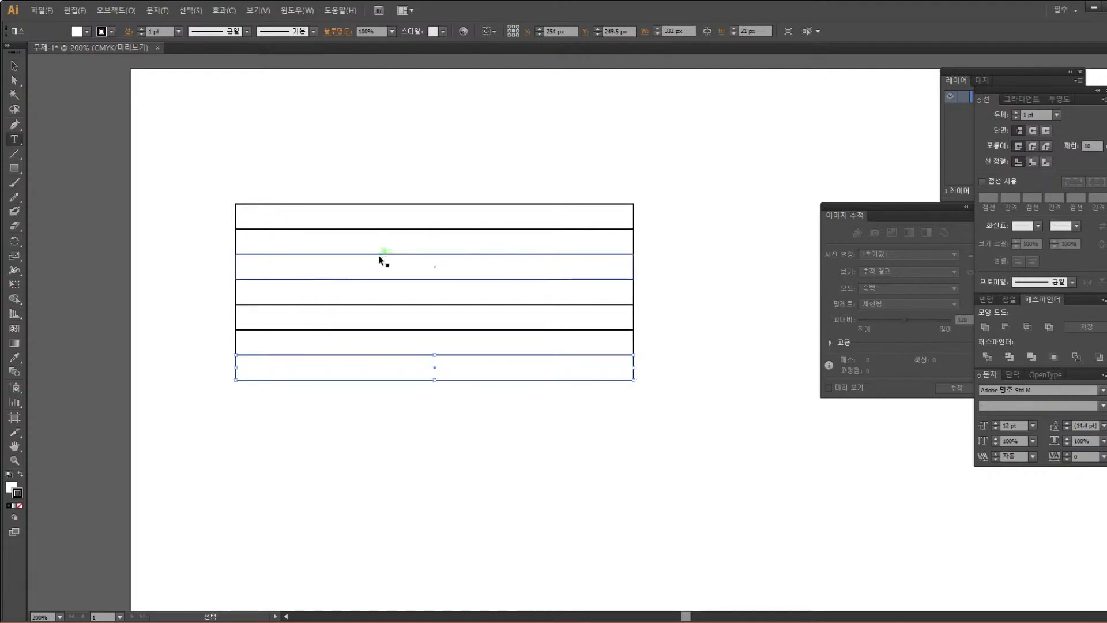
key(ctrl+plus)
drag(406, 289, 482, 314)
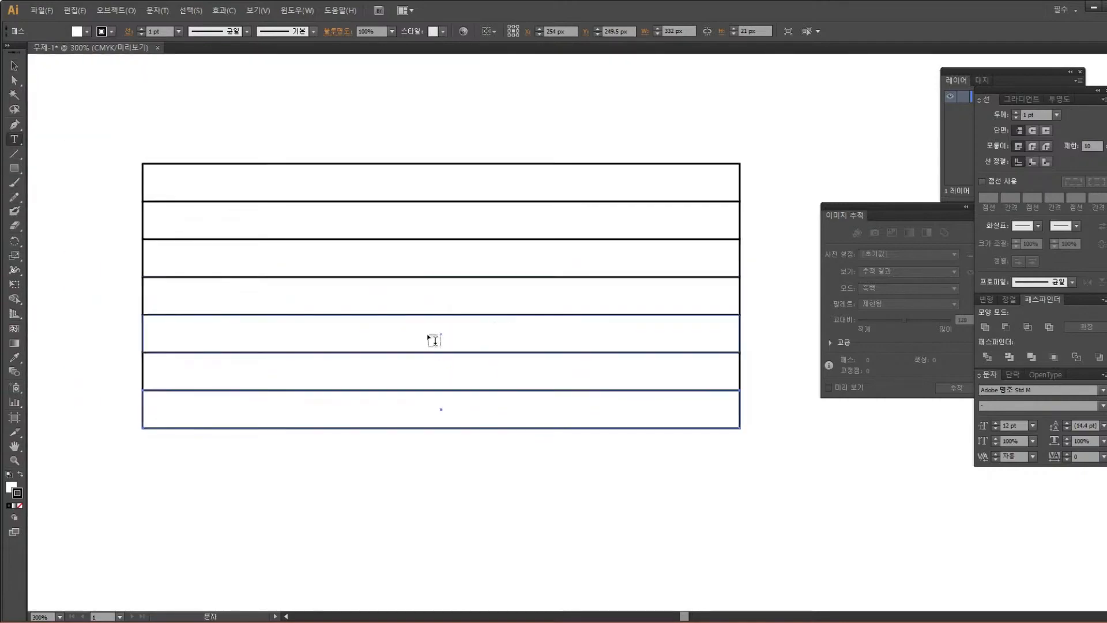
click(15, 65)
drag(119, 124, 811, 461)
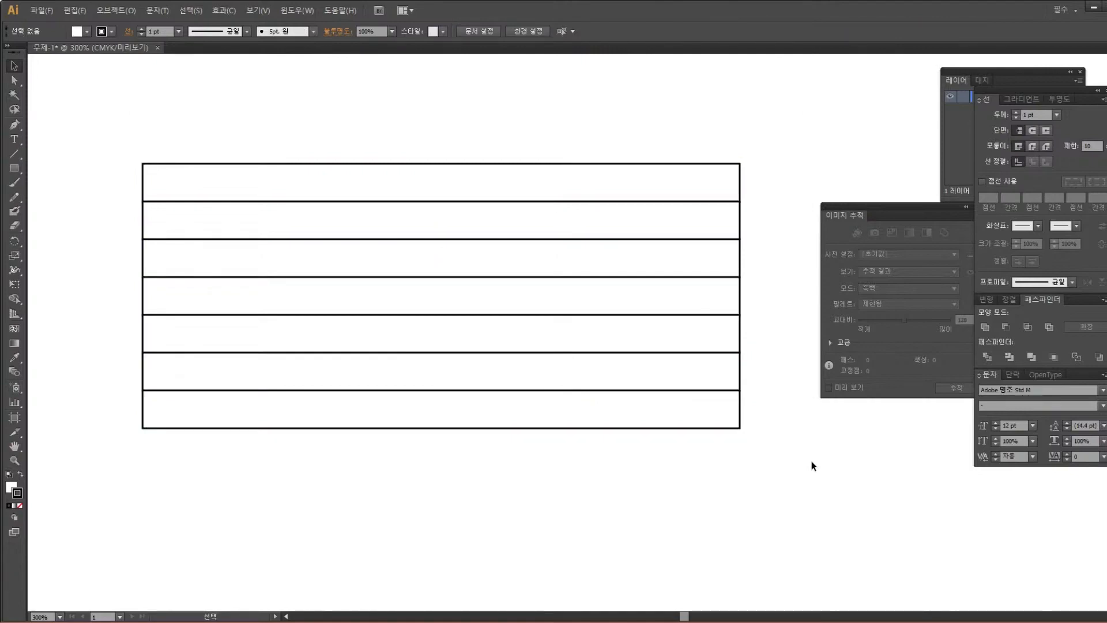
drag(670, 341, 566, 106)
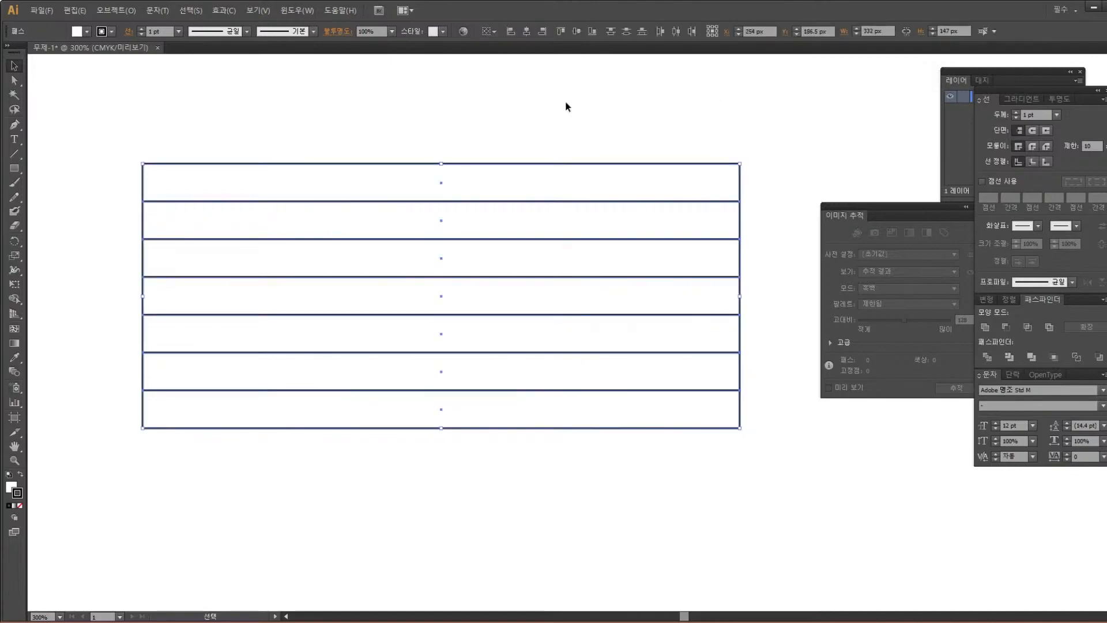
click(565, 109)
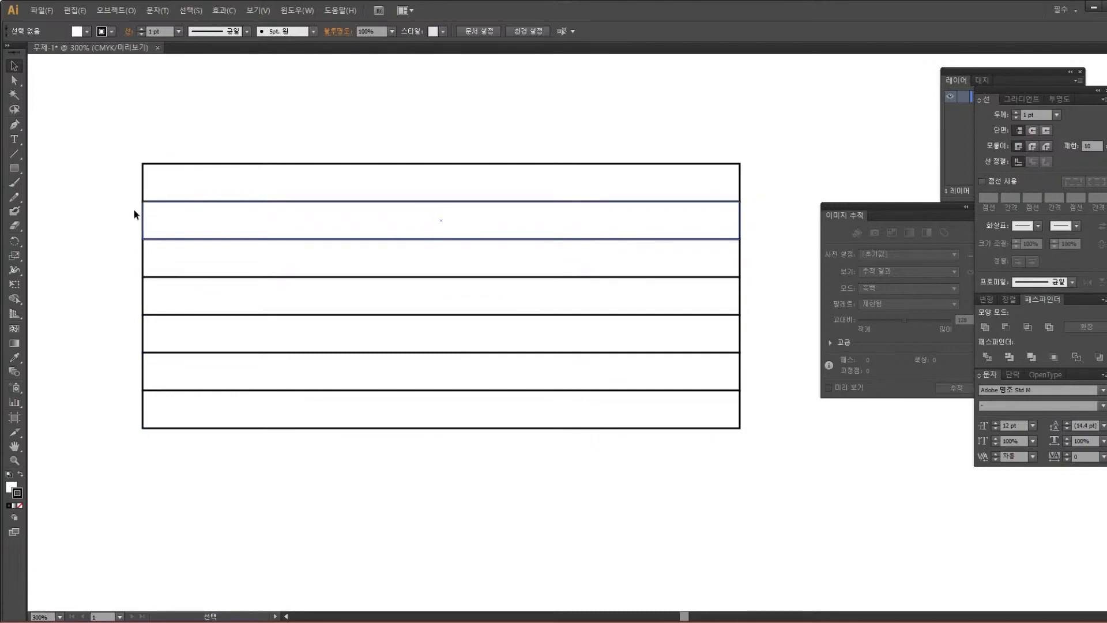
Add the heading text "식품위생법에 의한 한글표시사항" as point text just above the table
click(15, 139)
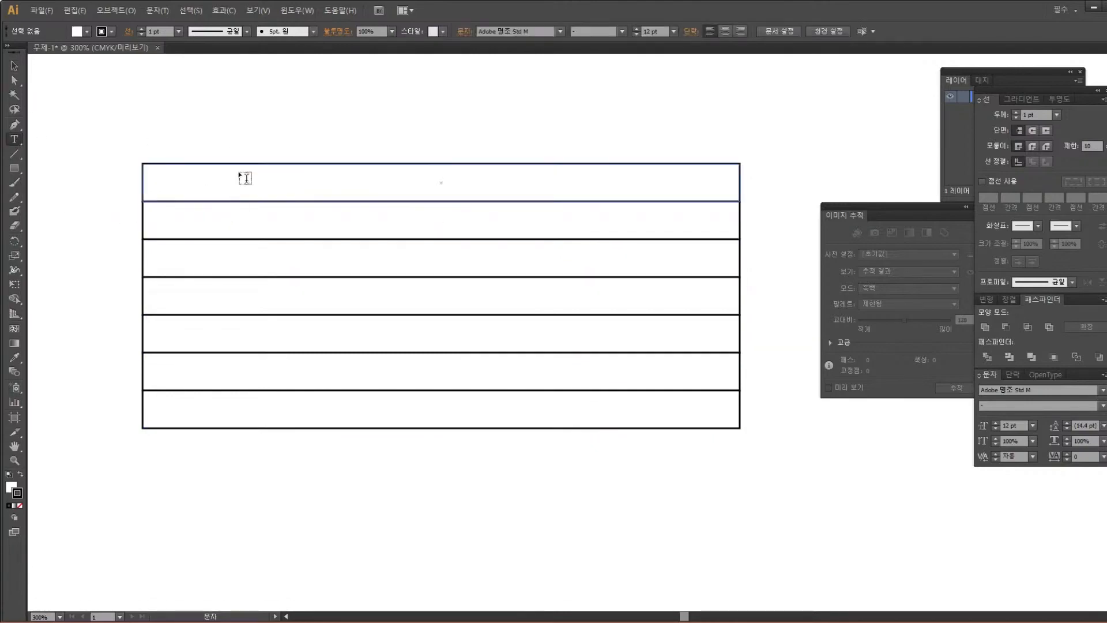
click(191, 144)
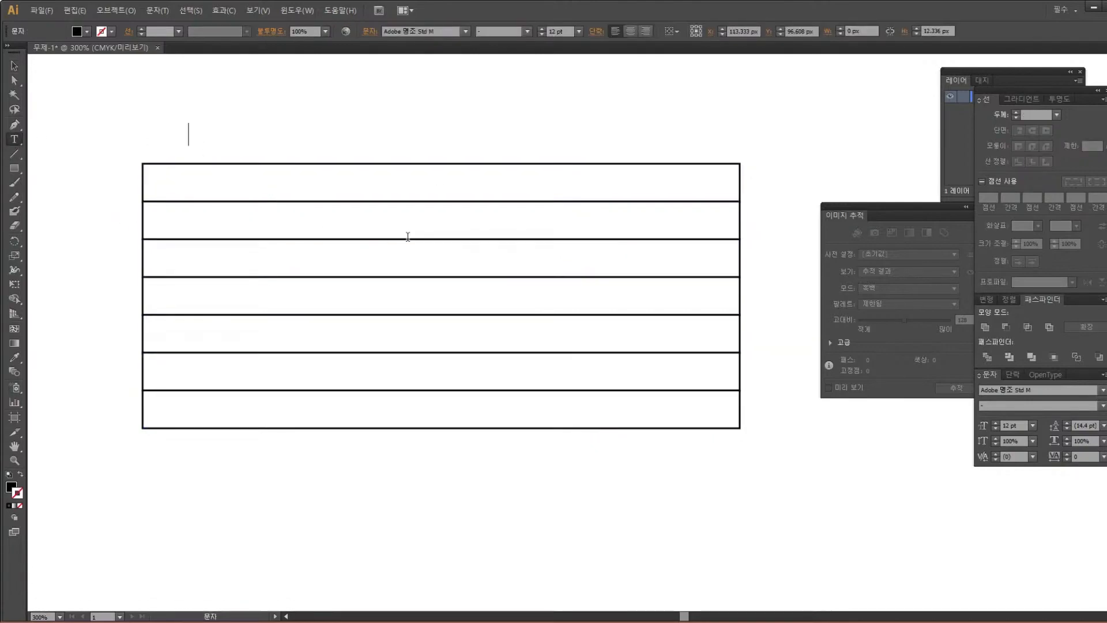
text(tlrvnadnltodqjqdp dmlgks)
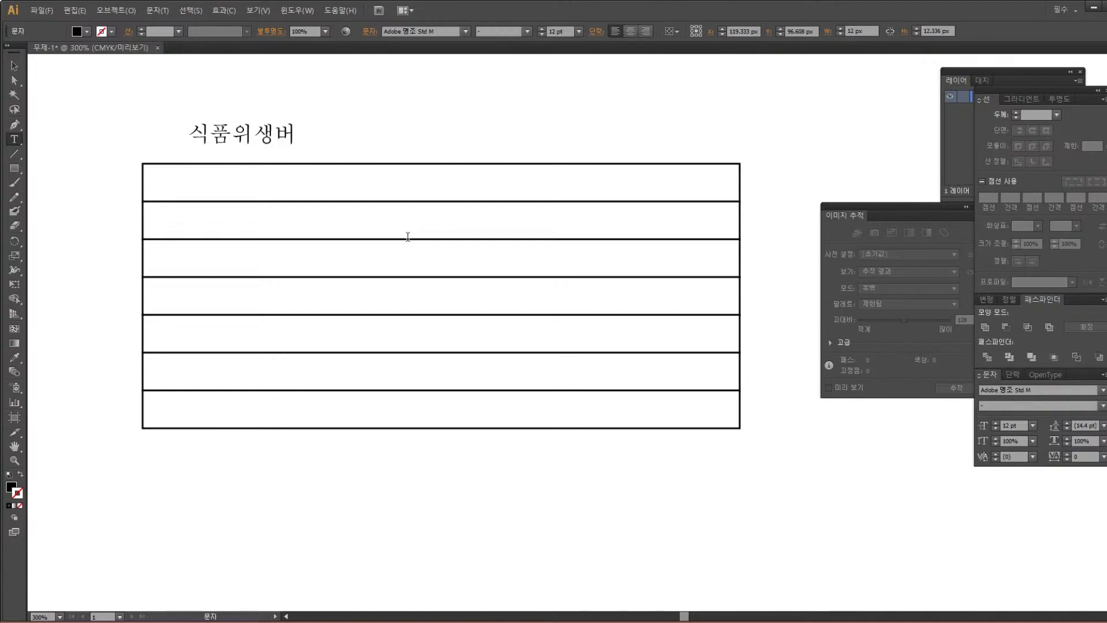
text( ql)
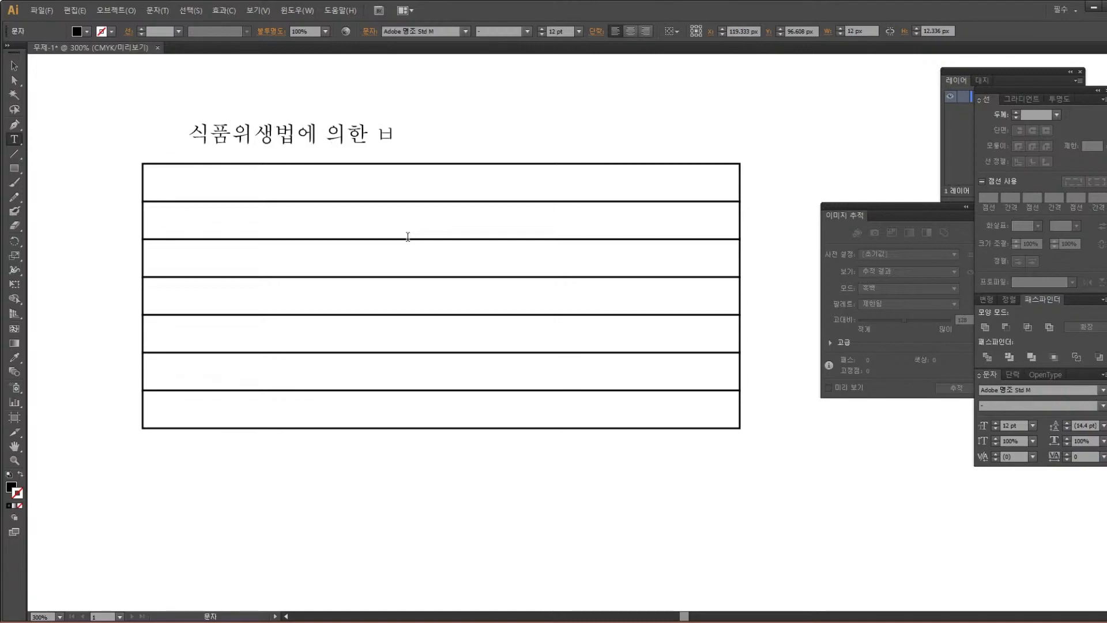
key(BackSpace)
key(BackSpace)
text(gks)
text(글)
text(요시)
text(사항)
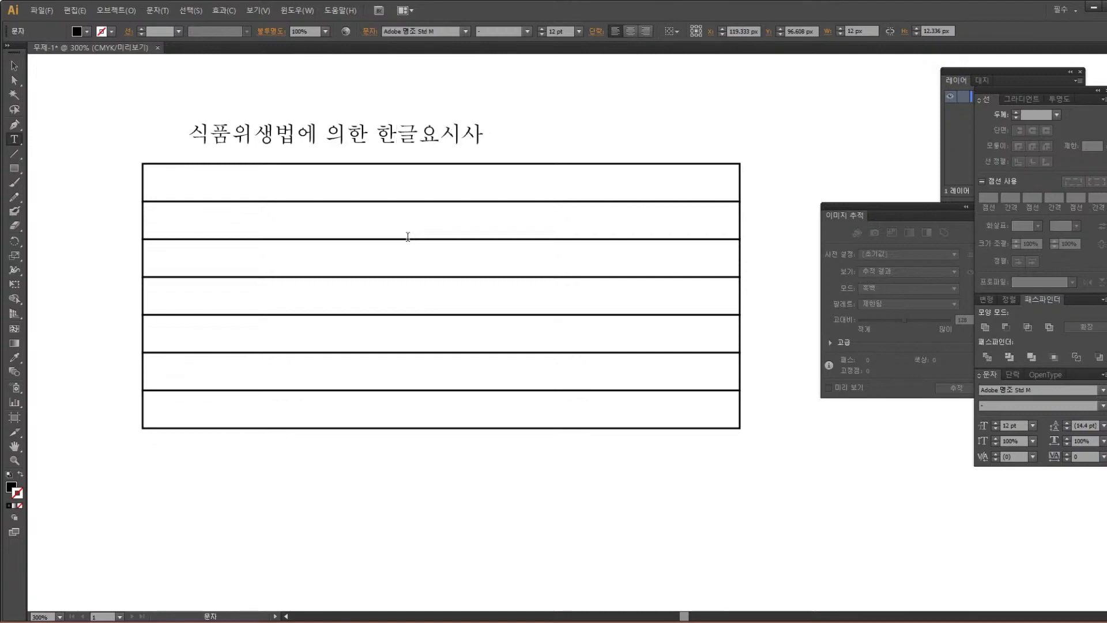
key(BackSpace)
key(BackSpace)
key(BackSpace)
key(BackSpace)
key(BackSpace)
text(글표시사항)
key(Escape)
Move the heading into the table's first row, center-align its paragraph and position it in the middle of the row
drag(508, 150, 545, 185)
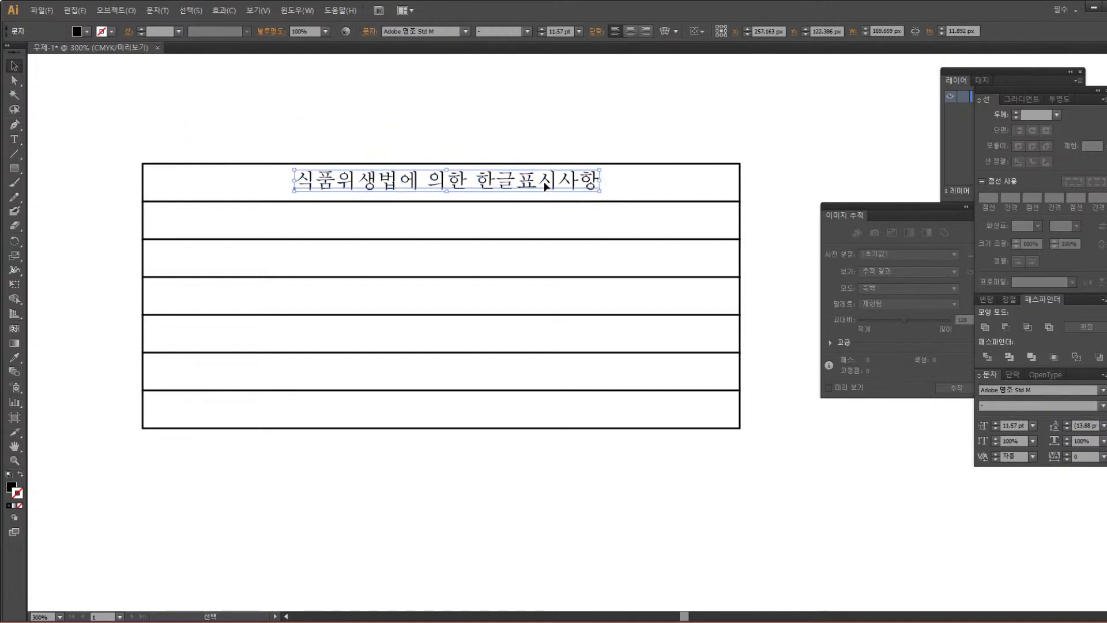
double_click(544, 181)
drag(602, 179, 301, 162)
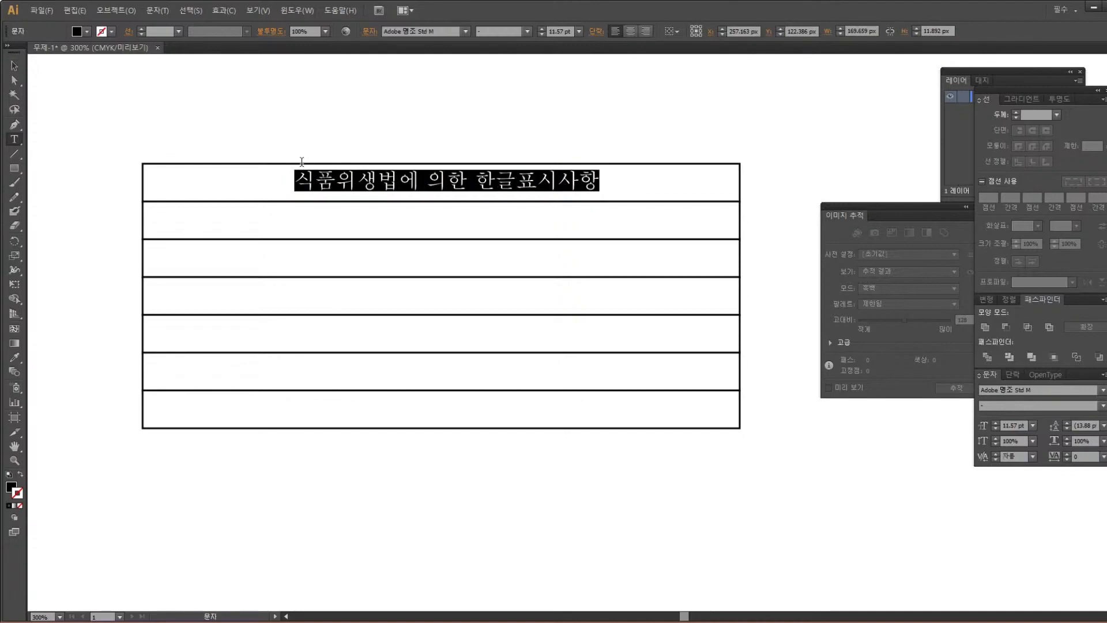
click(615, 30)
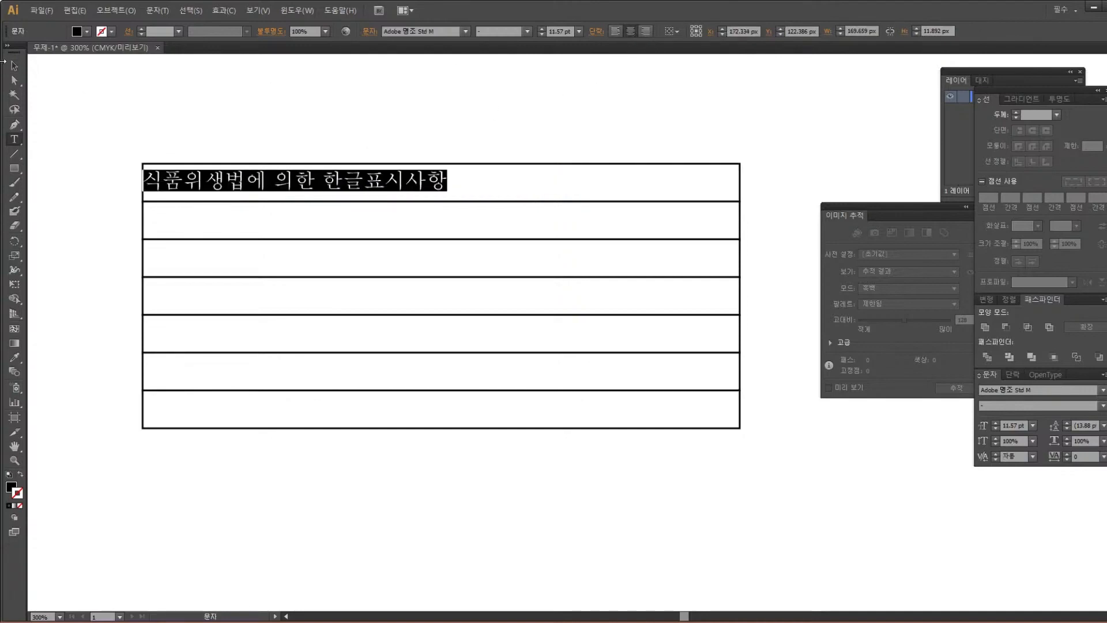
ctrl+click(351, 180)
drag(351, 181, 486, 189)
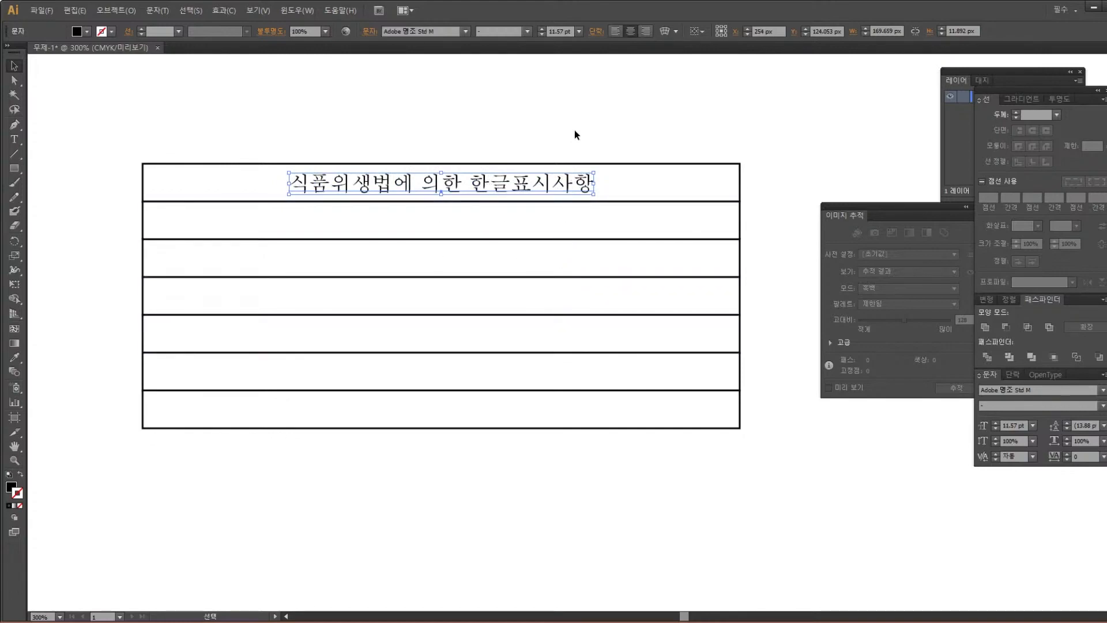
click(603, 120)
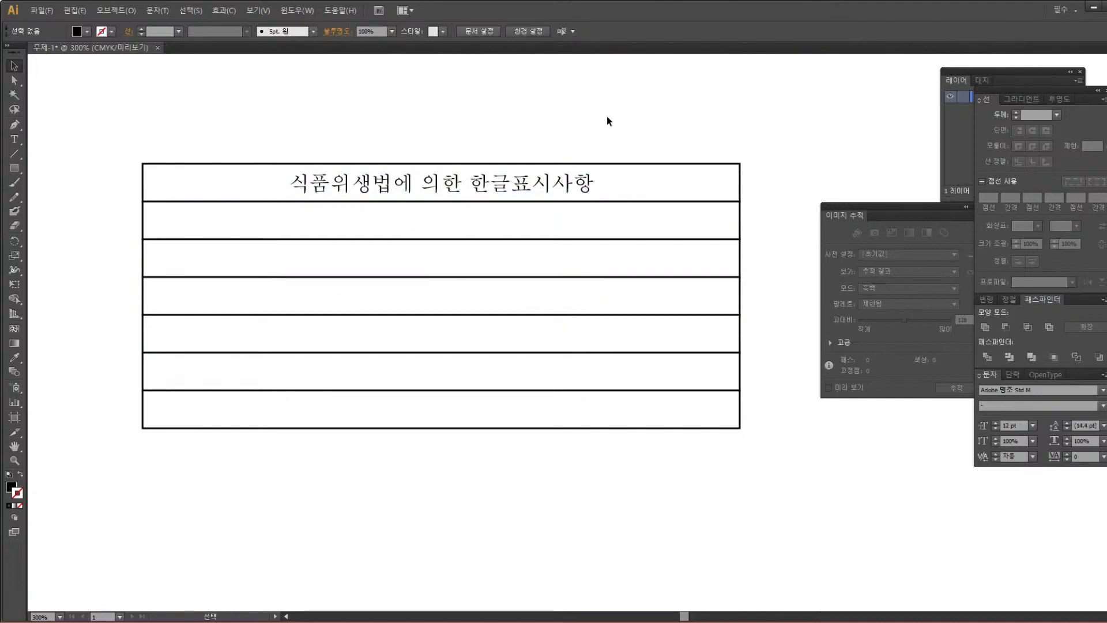
click(541, 184)
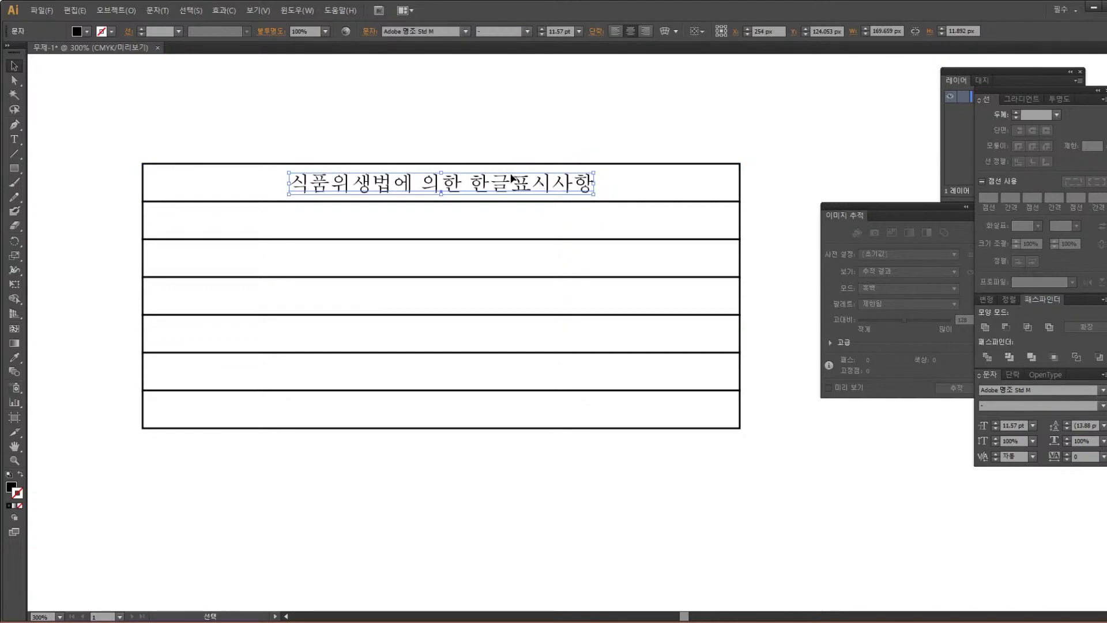
double_click(543, 187)
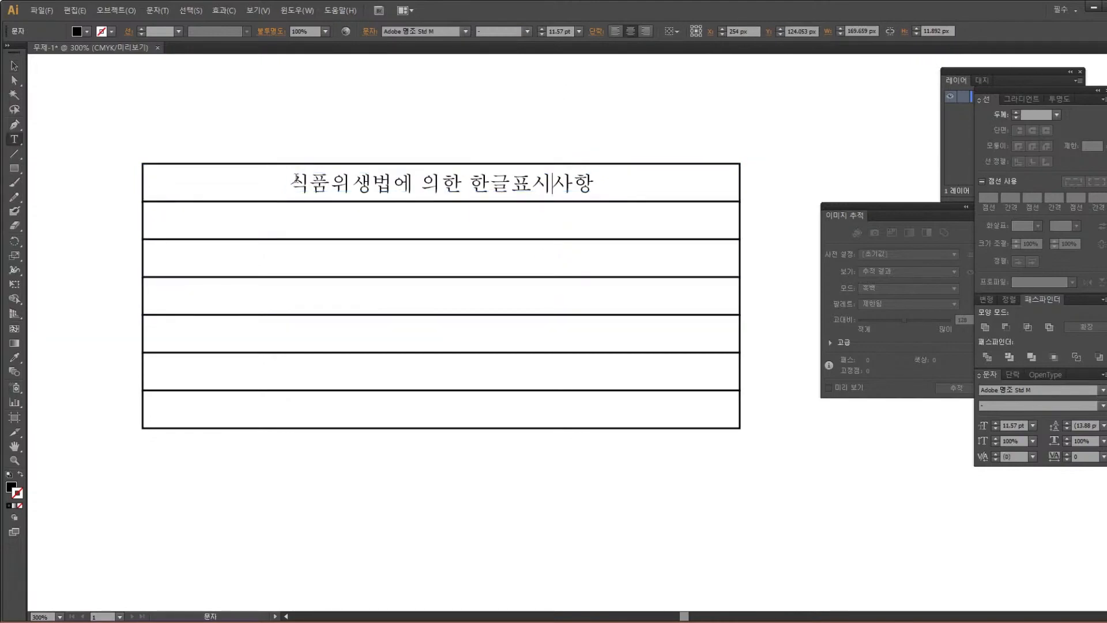
drag(294, 181, 688, 191)
click(15, 65)
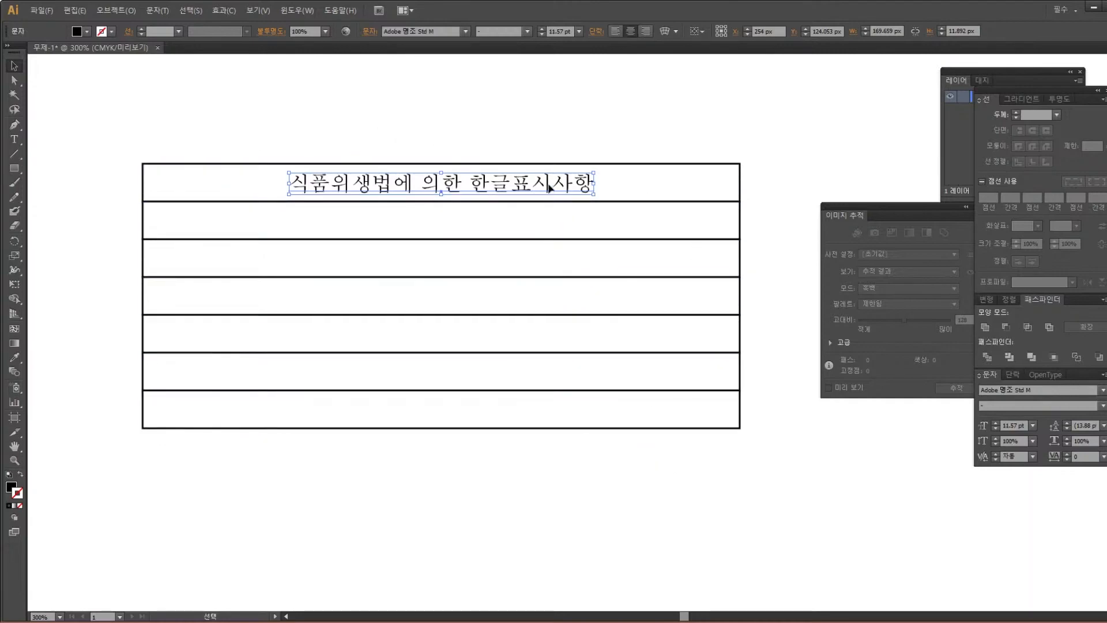
Copy the heading into the second row, replace the copy's text with "제품명" and move it to the row's left end
drag(549, 188, 557, 223)
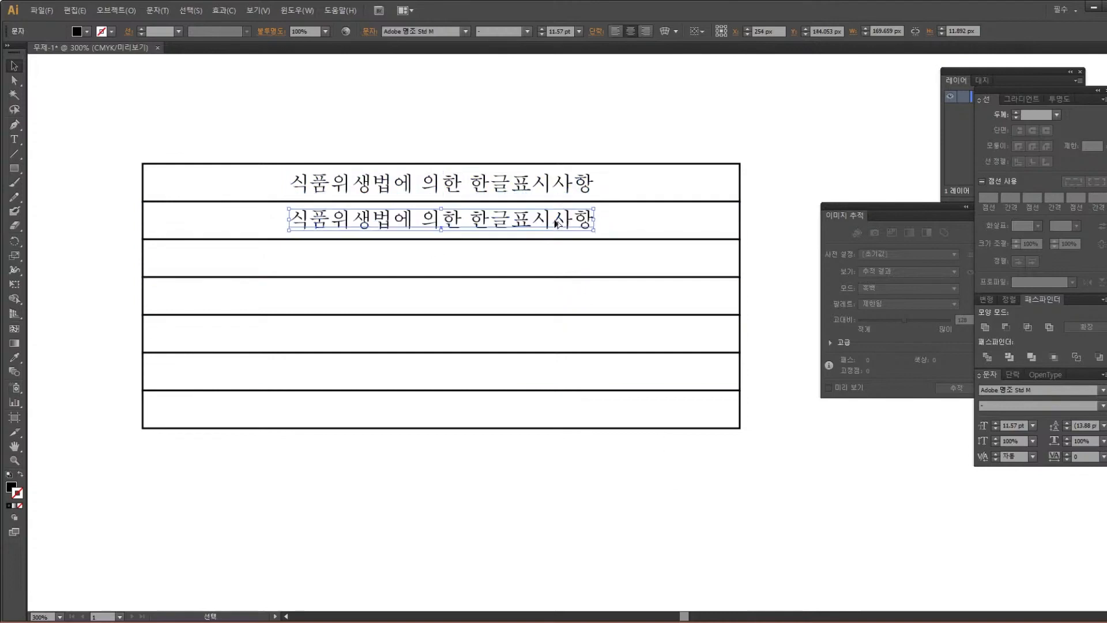
key(Down)
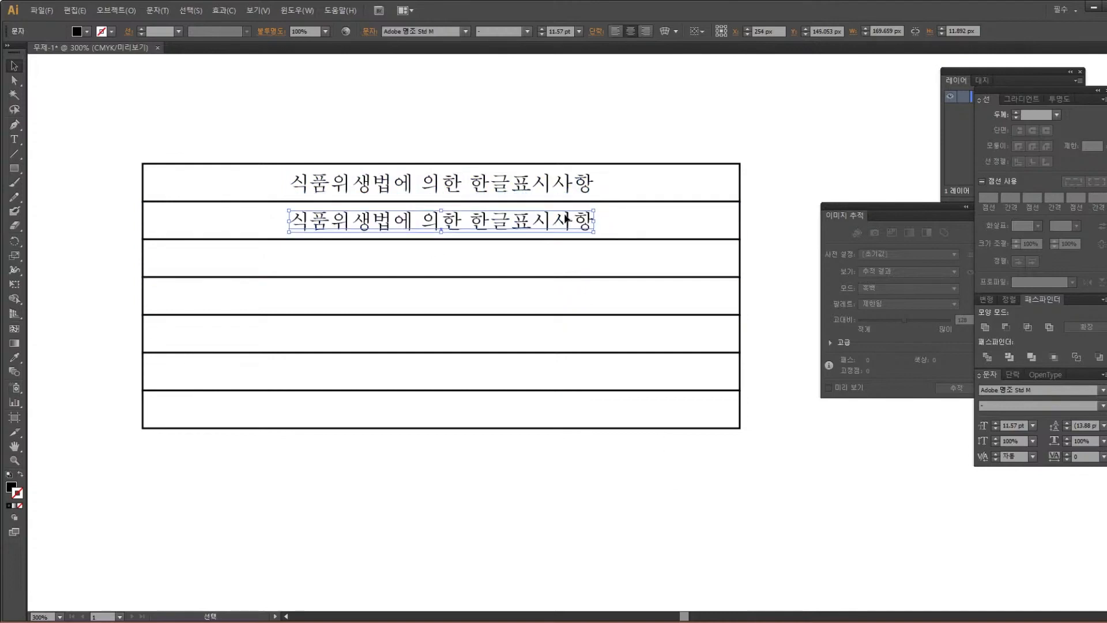
double_click(568, 220)
key(ctrl+a)
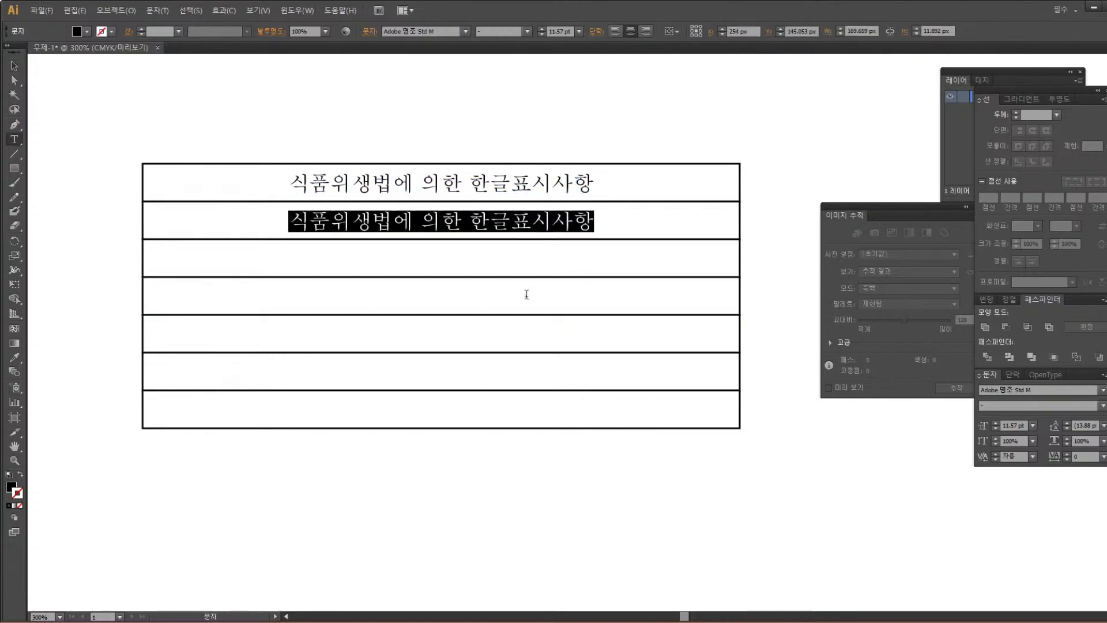
text(제품명)
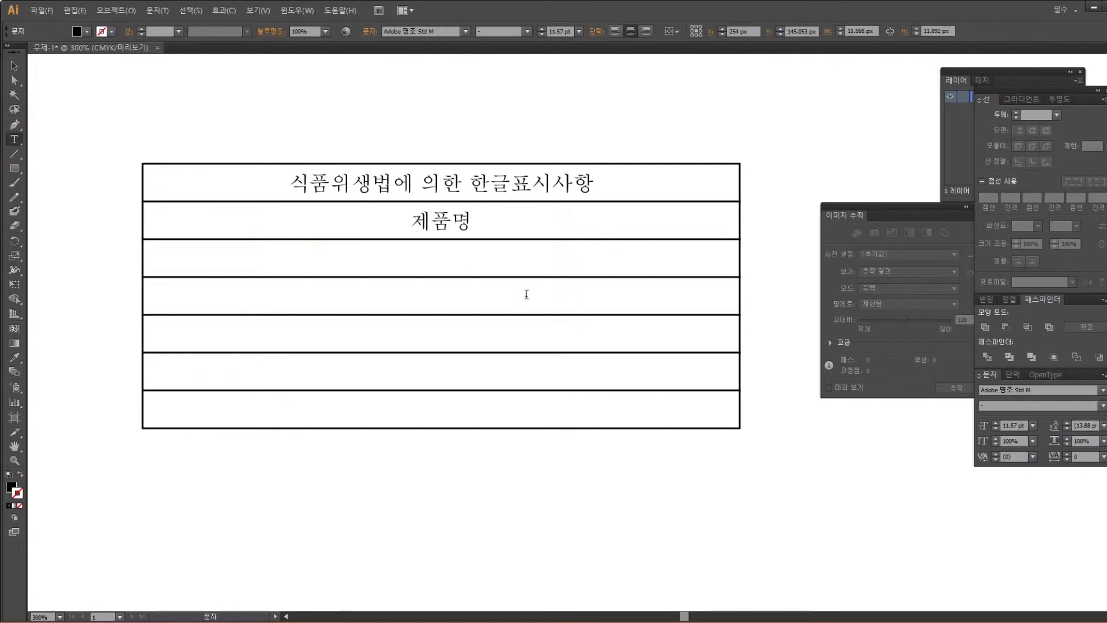
click(14, 66)
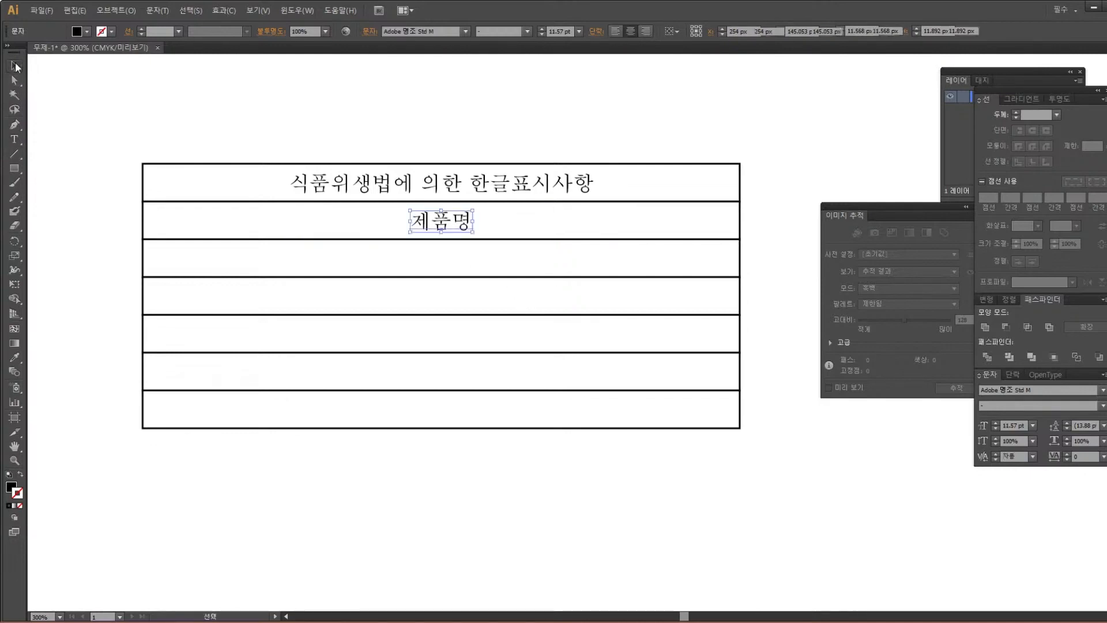
drag(447, 228, 193, 229)
Set the font of both the heading and the "제품명" label to 나눔바른펜 Regular
shift+click(398, 184)
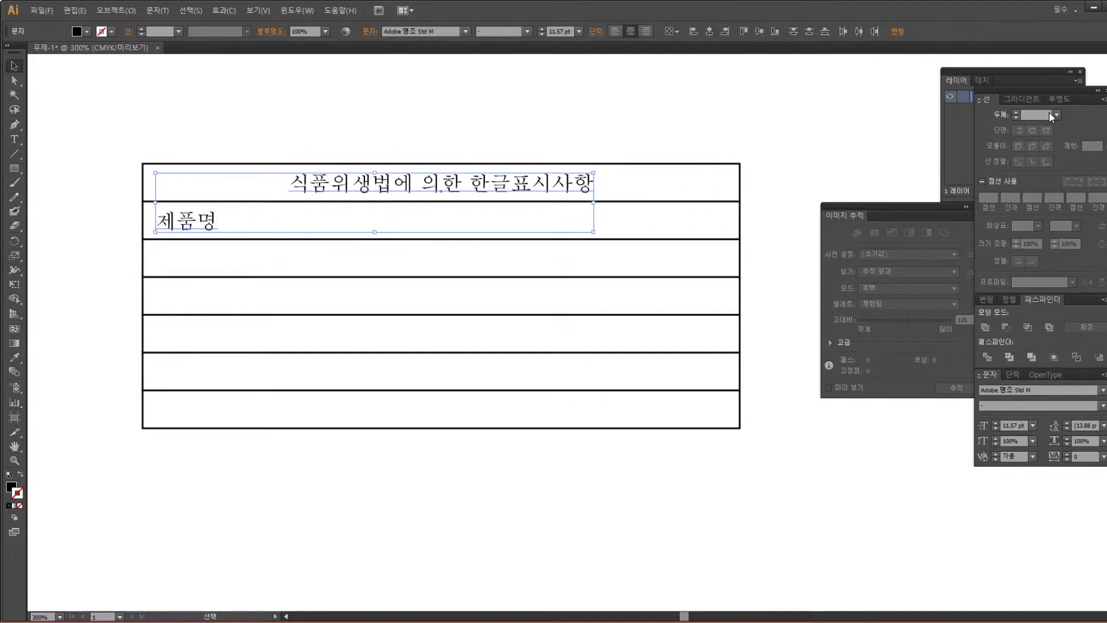
click(1102, 390)
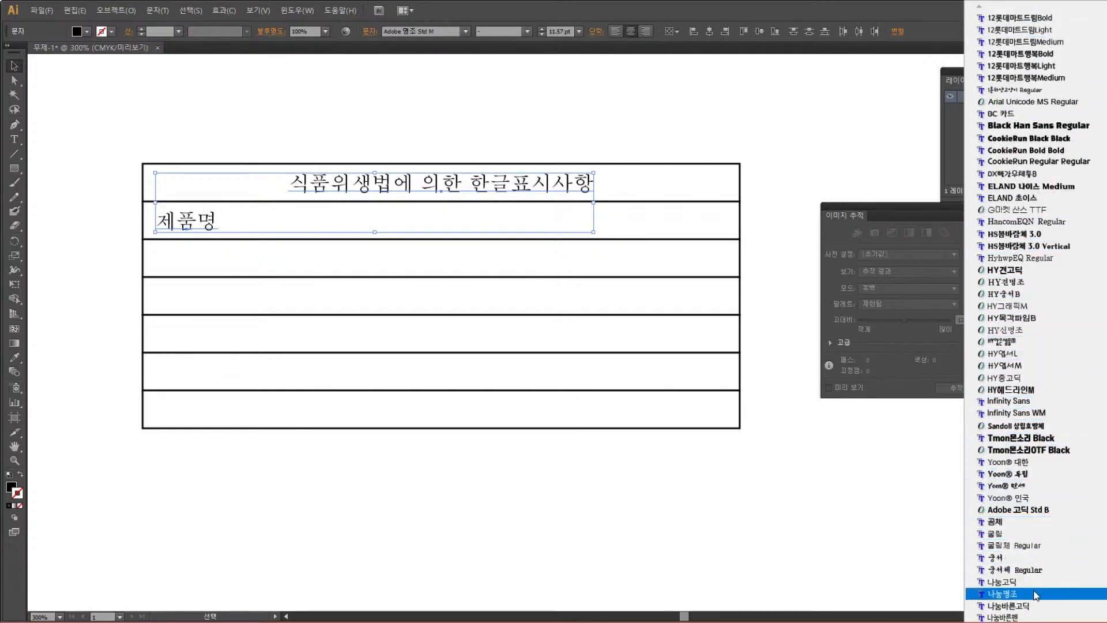
mouse_move(1034, 619)
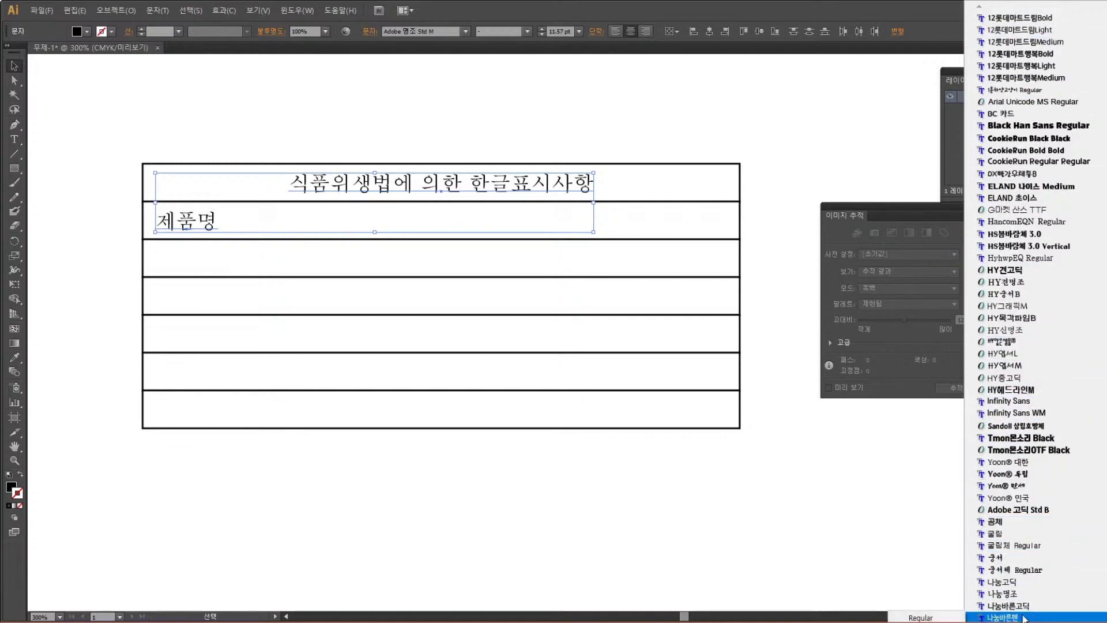
click(923, 617)
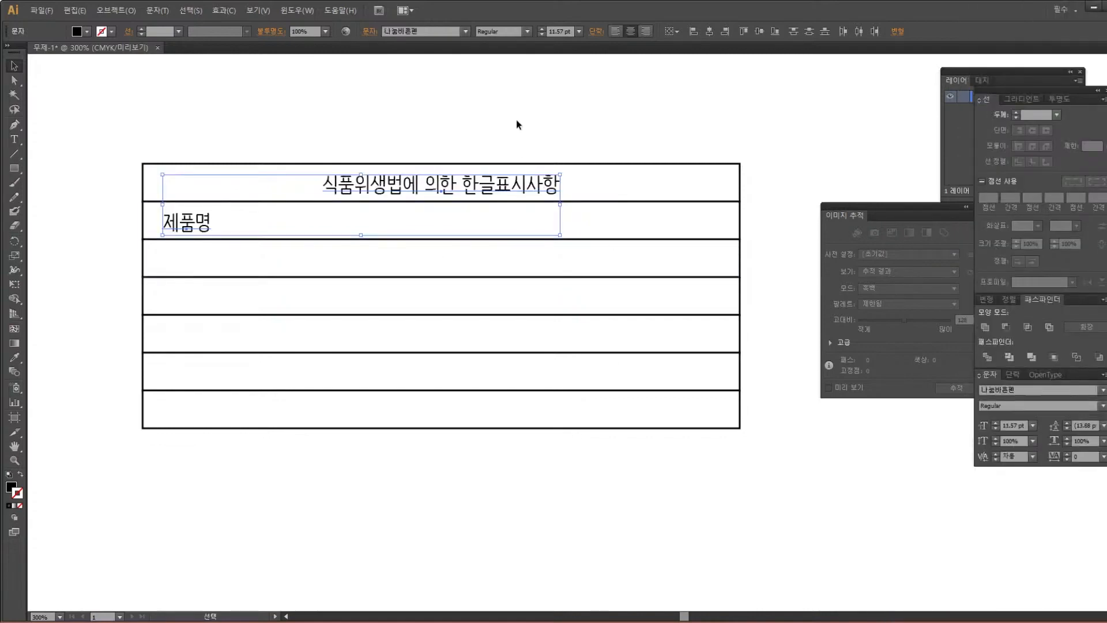
Change the font of the heading and the "제품명" label to 나눔스퀘어 Regular and deselect them
click(1104, 390)
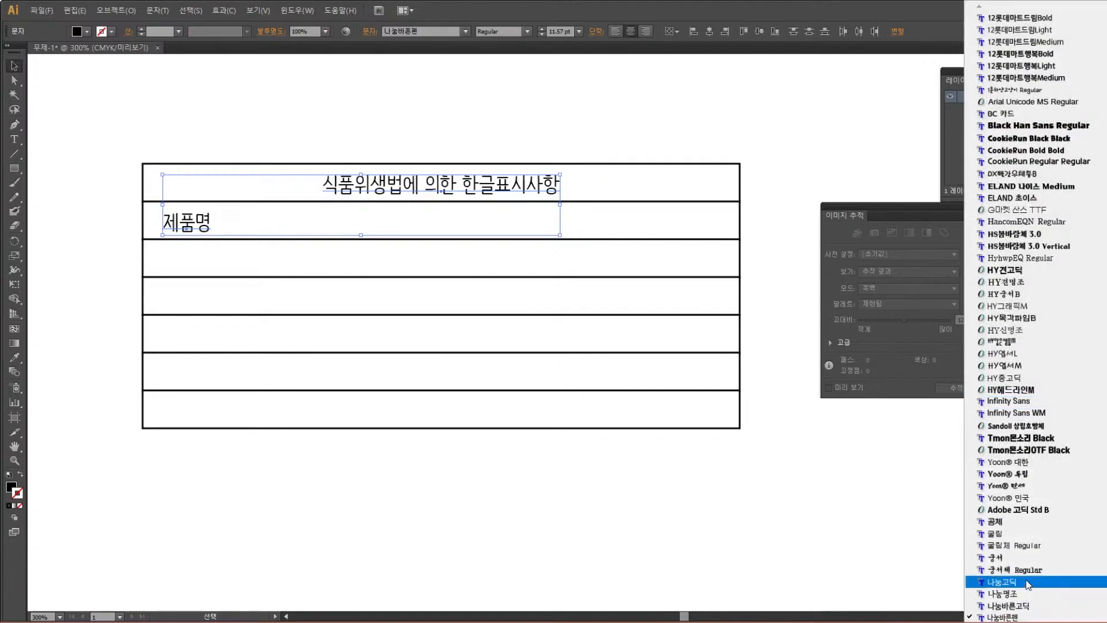
mouse_move(1030, 622)
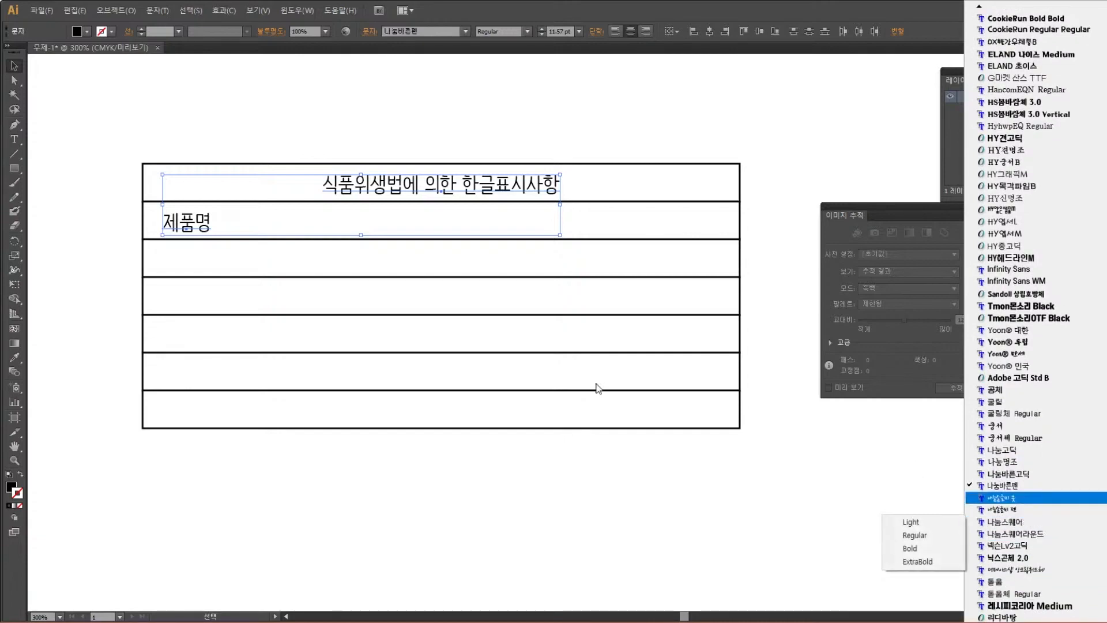
mouse_move(1004, 522)
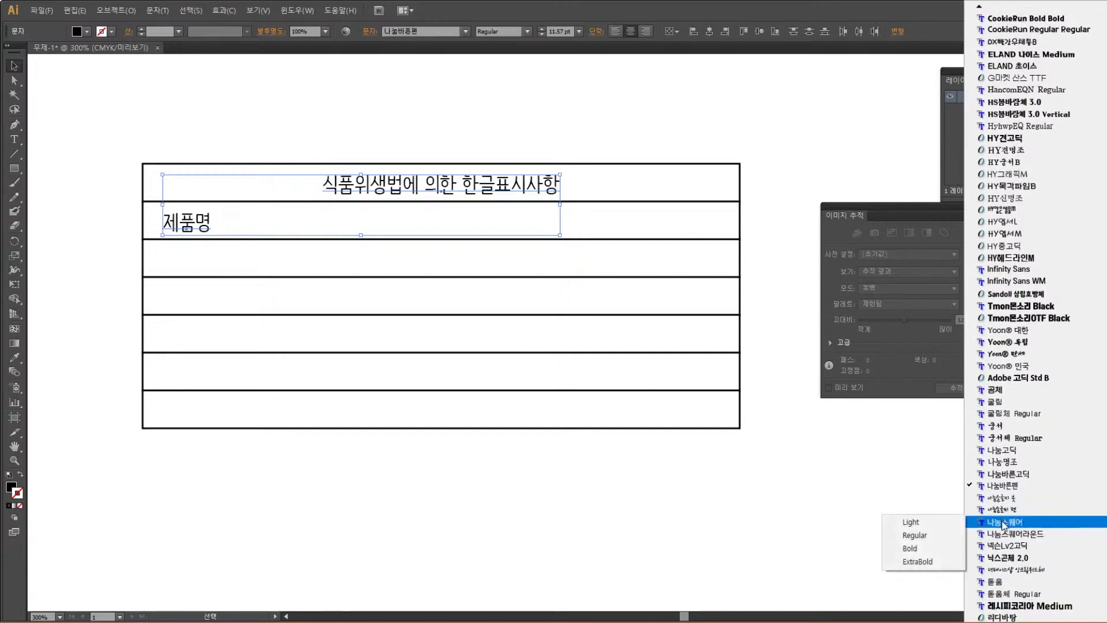
click(933, 537)
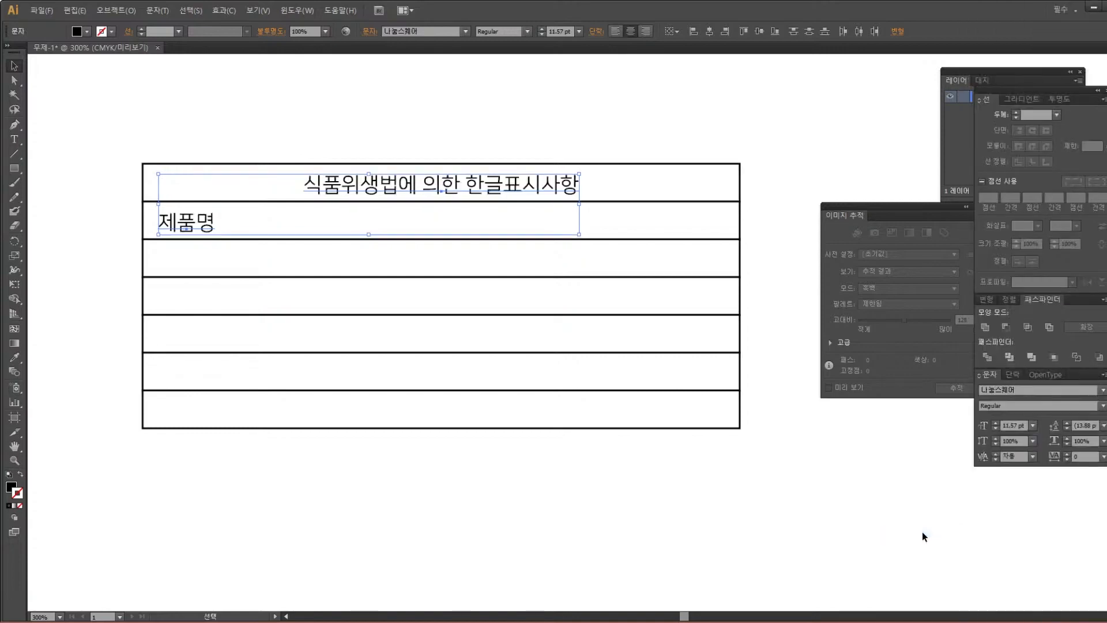
click(755, 499)
click(1103, 390)
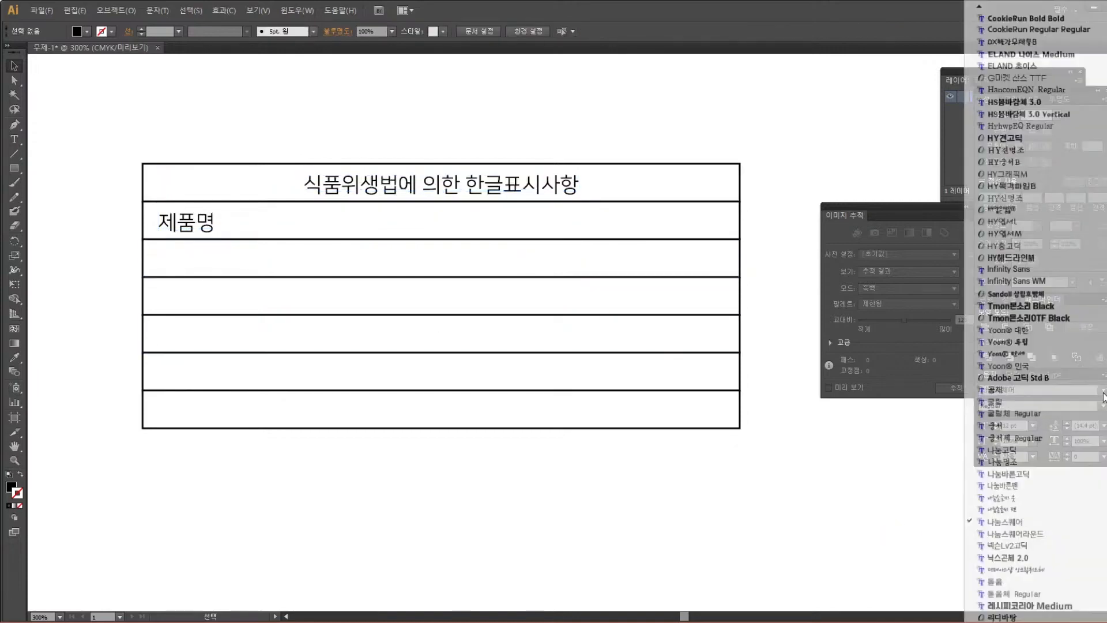
mouse_move(1030, 521)
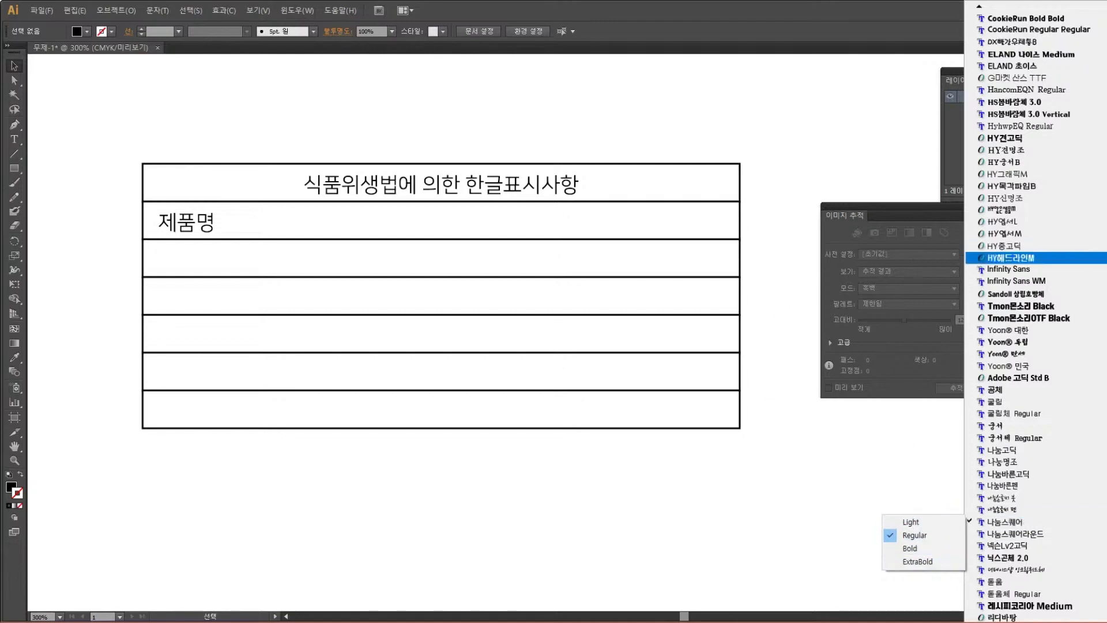
key(Escape)
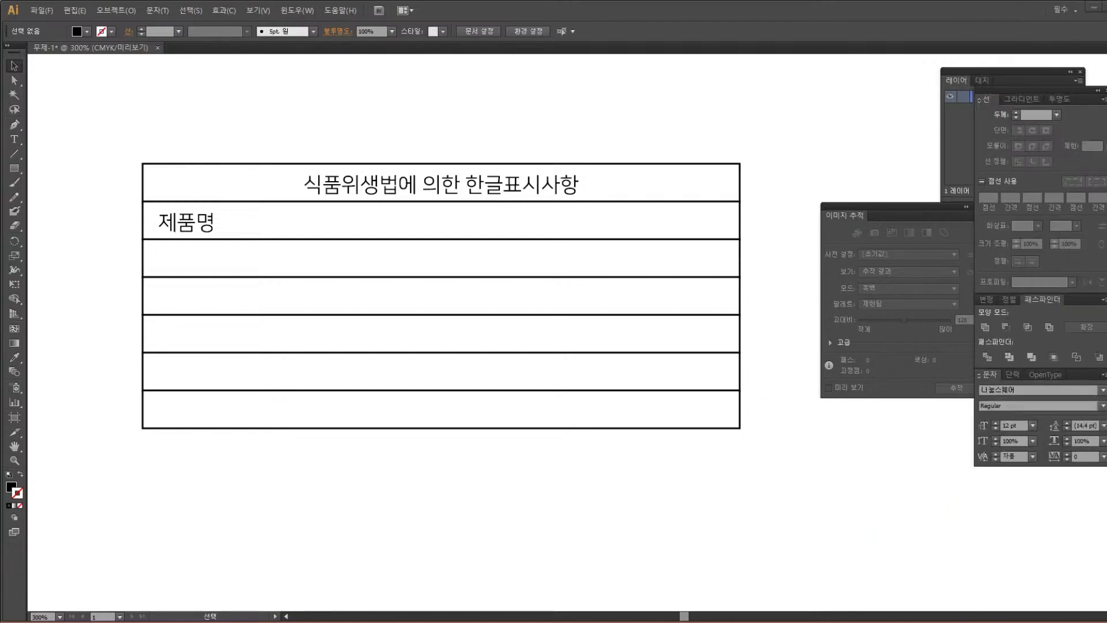
Nudge the "제품명" label slightly up and to the right within the second row
click(201, 229)
drag(200, 229, 201, 226)
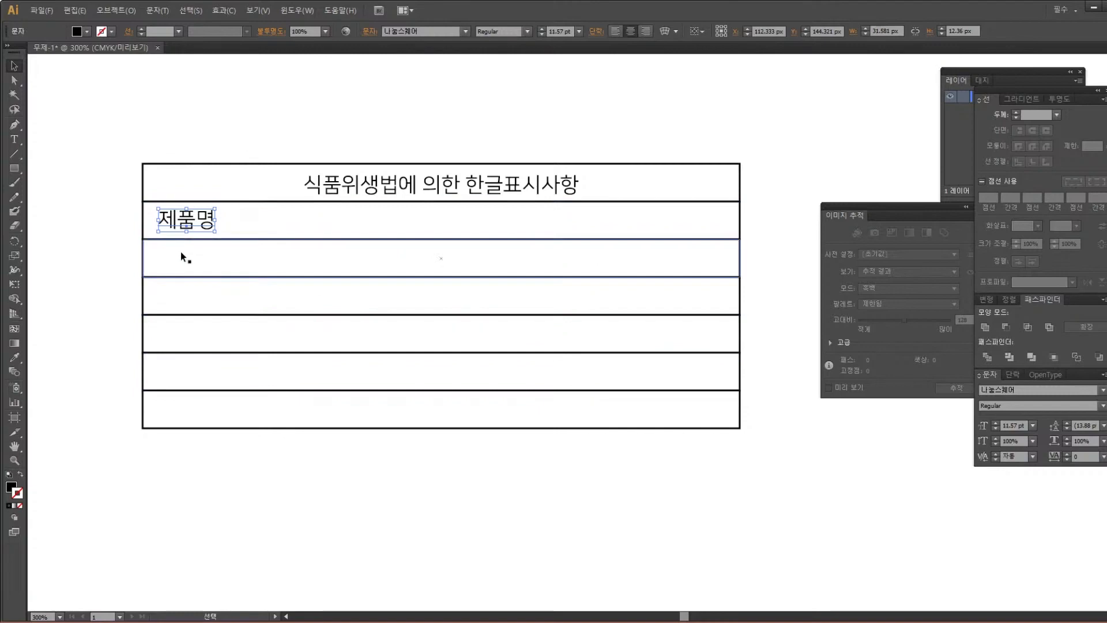
drag(193, 224, 410, 256)
key(ctrl+z)
drag(202, 227, 211, 227)
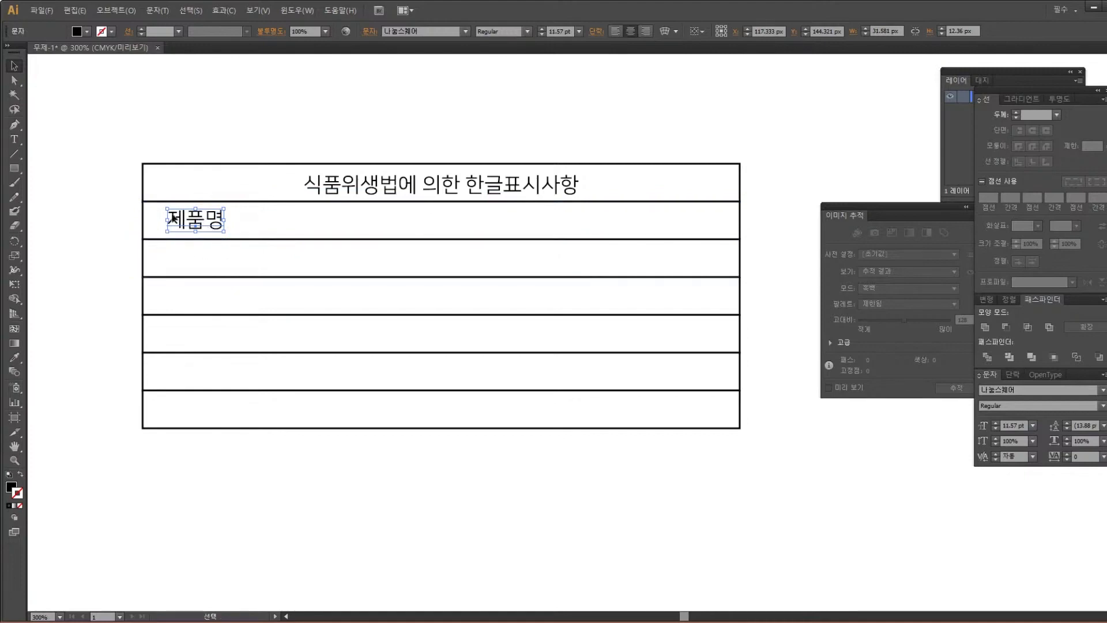
Copy the "제품명" label to the right within its row and replace the copy's text with "오냥냥 클래식 커피"
drag(198, 221, 293, 224)
key(t)
double_click(294, 224)
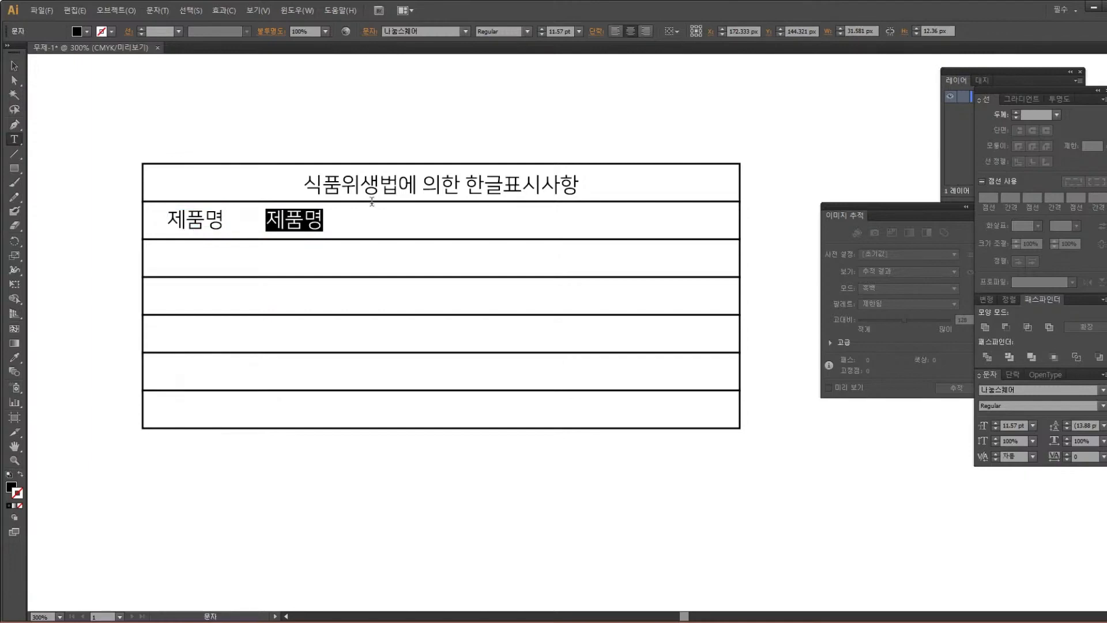
text(오냥냥)
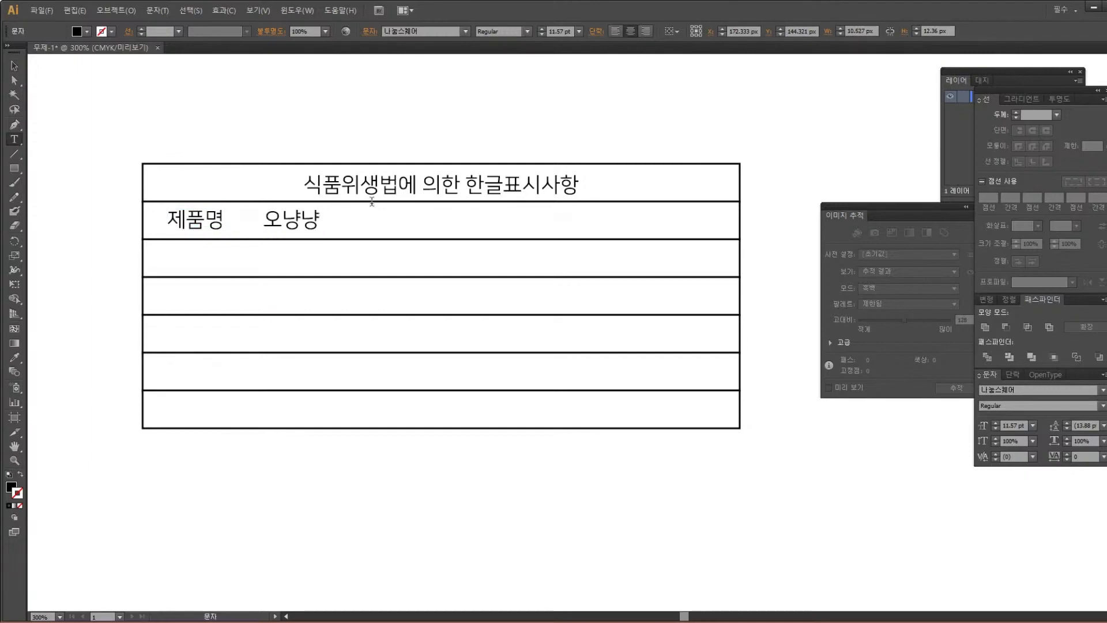
text( 클)
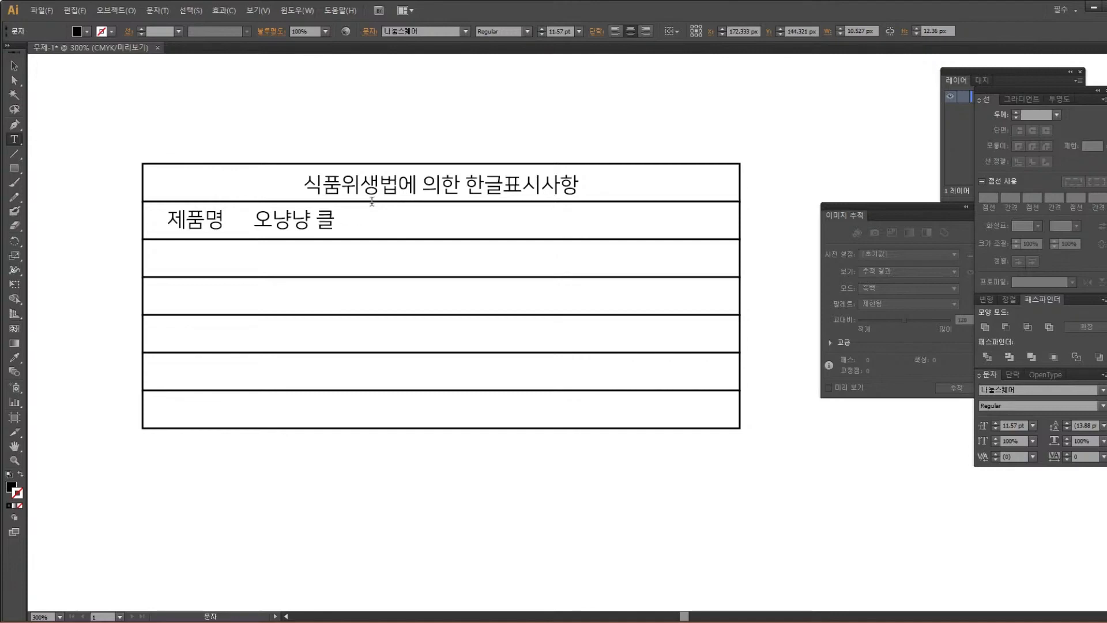
text(래시ㄱ 커피)
Left-align the paragraph of the "오냥냥 클래식 커피" text and deselect everything
key(ctrl+a)
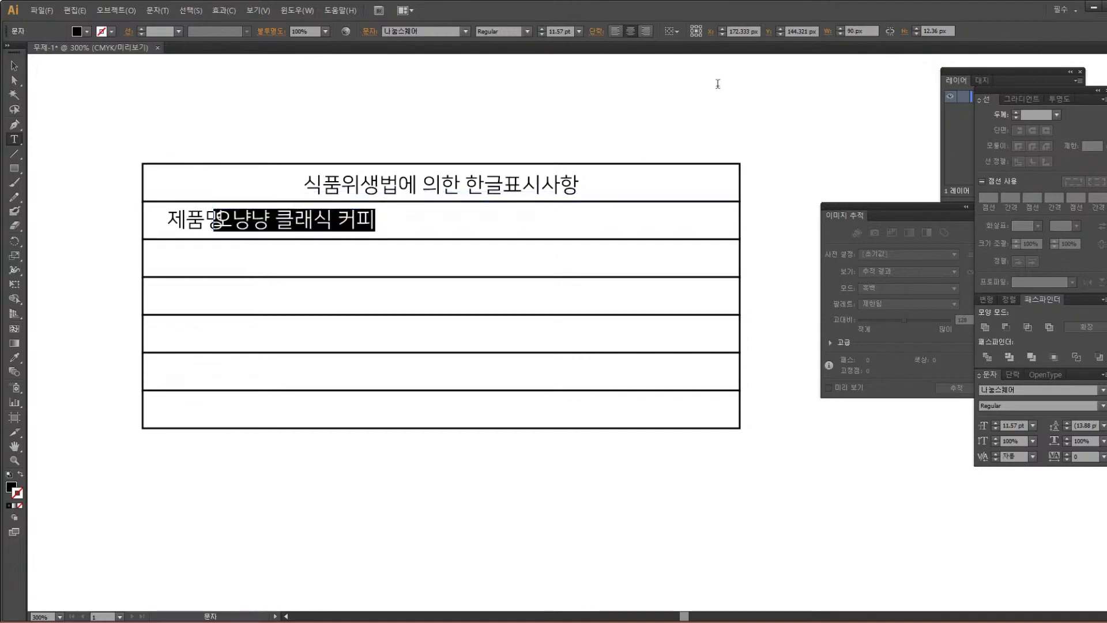
click(616, 32)
click(14, 65)
click(72, 86)
click(195, 219)
shift+click(357, 225)
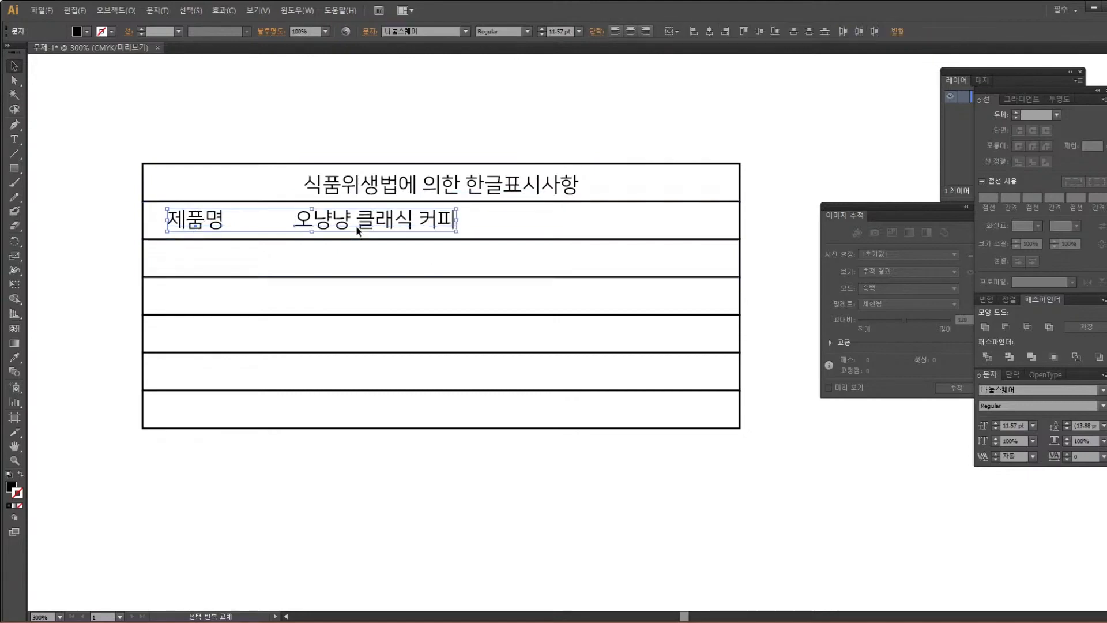
click(334, 118)
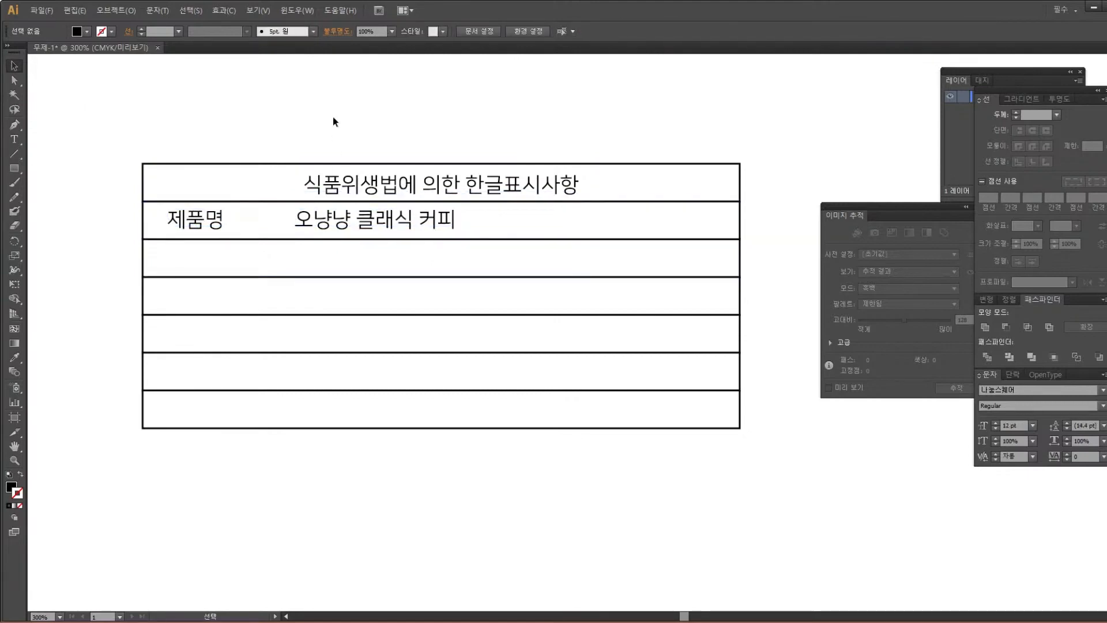
click(15, 141)
click(172, 257)
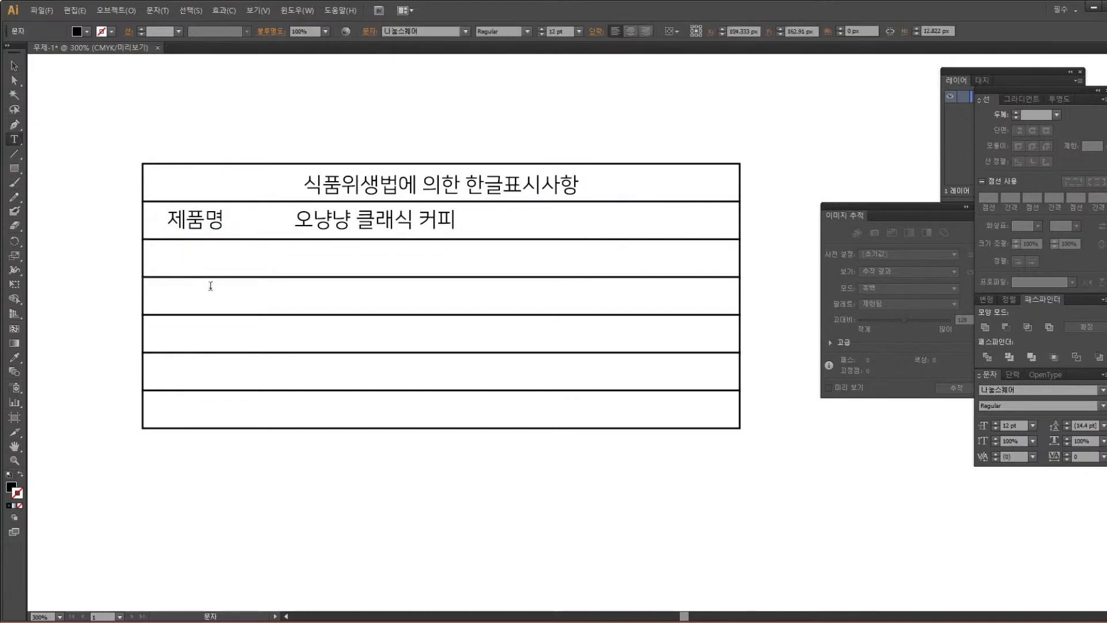
click(15, 66)
key(Delete)
Copy the "제품명" label and its "오냥냥 클래식 커피" value together into the third row
click(194, 222)
shift+click(367, 224)
drag(369, 225, 373, 264)
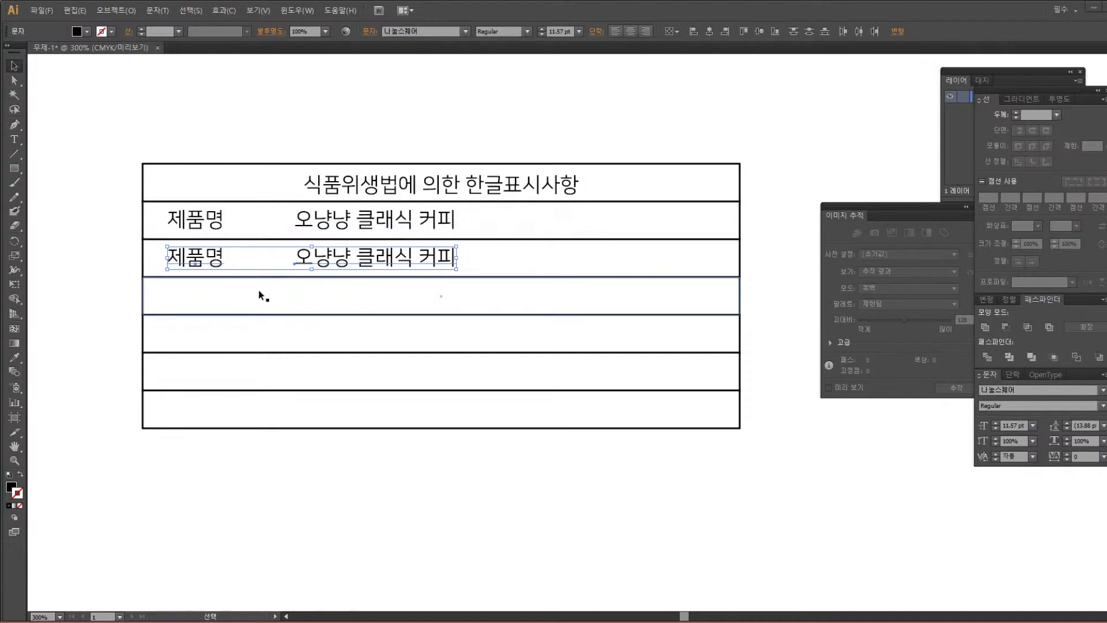
Replace the third row's label text with "품목번호"
double_click(216, 261)
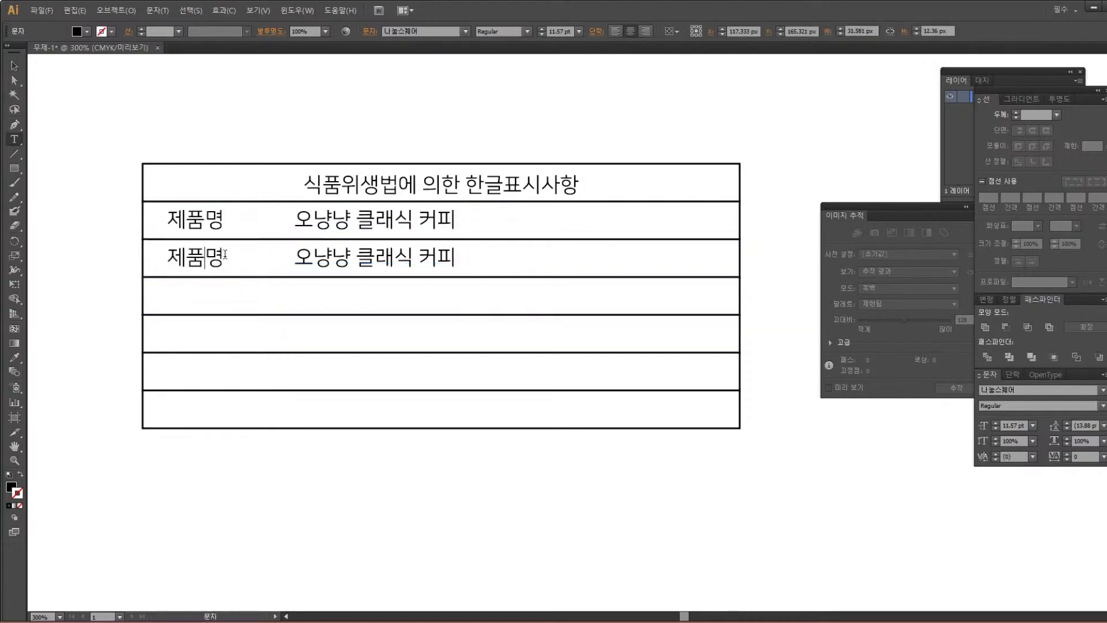
drag(225, 256, 143, 253)
text(품목보고)
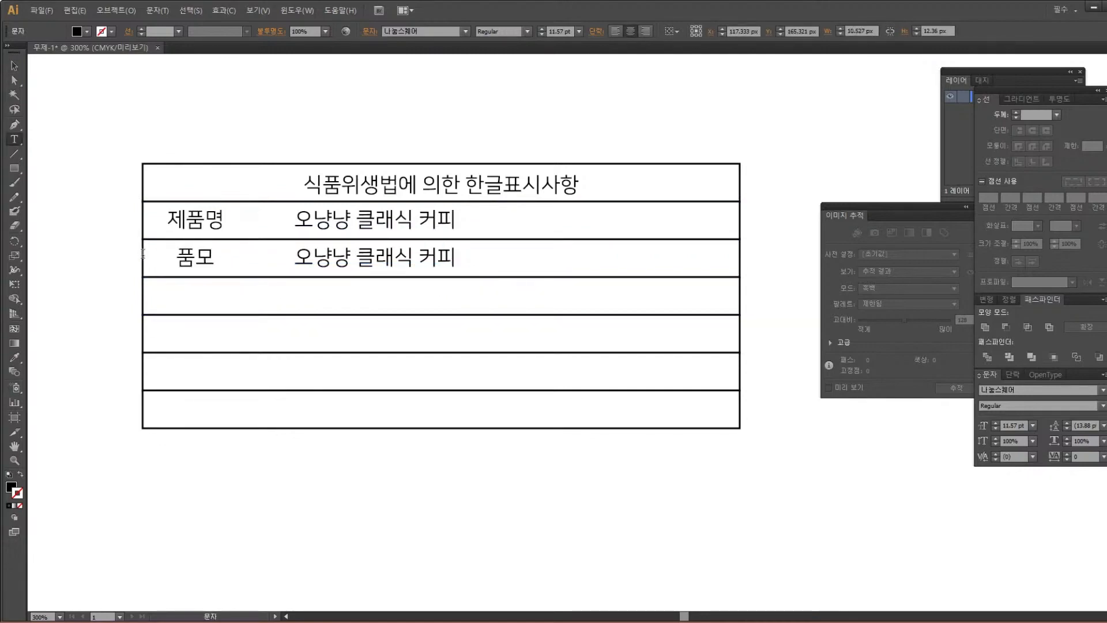
text(번)
key(BackSpace)
key(BackSpace)
key(BackSpace)
key(BackSpace)
key(BackSpace)
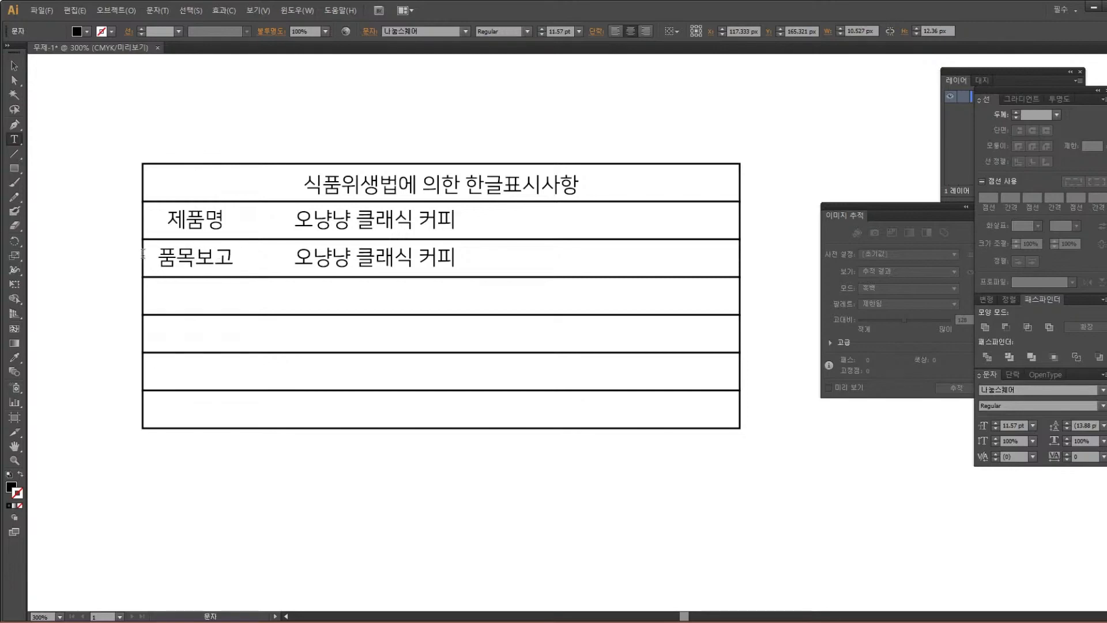
text(번호)
click(15, 68)
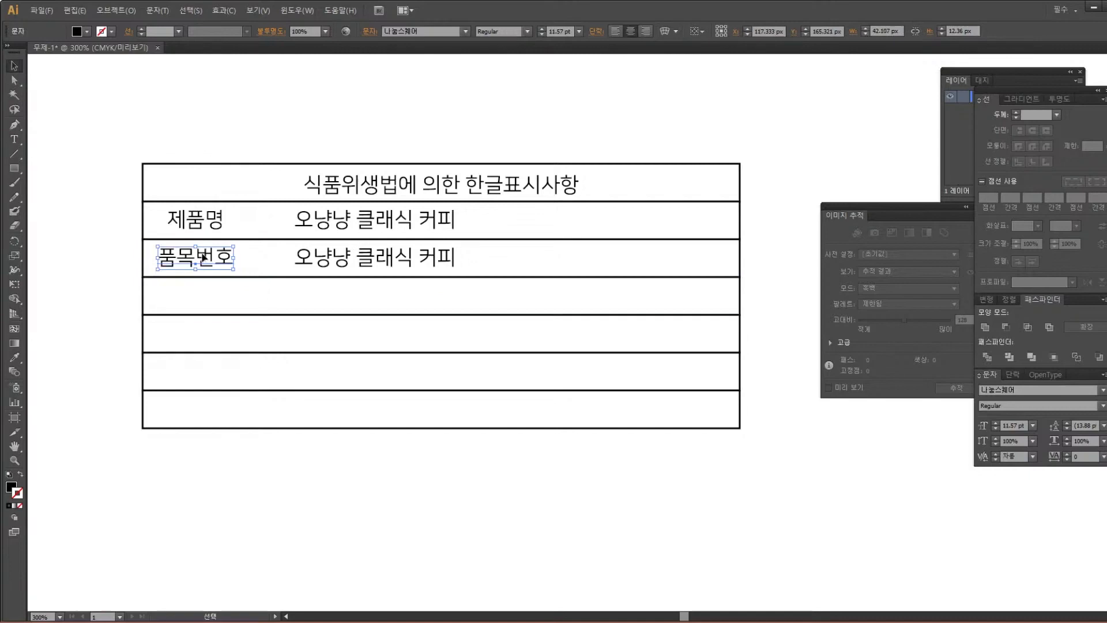
Copy the "품목번호" label and the value beside it into the fourth row
shift+click(340, 262)
drag(341, 262, 347, 300)
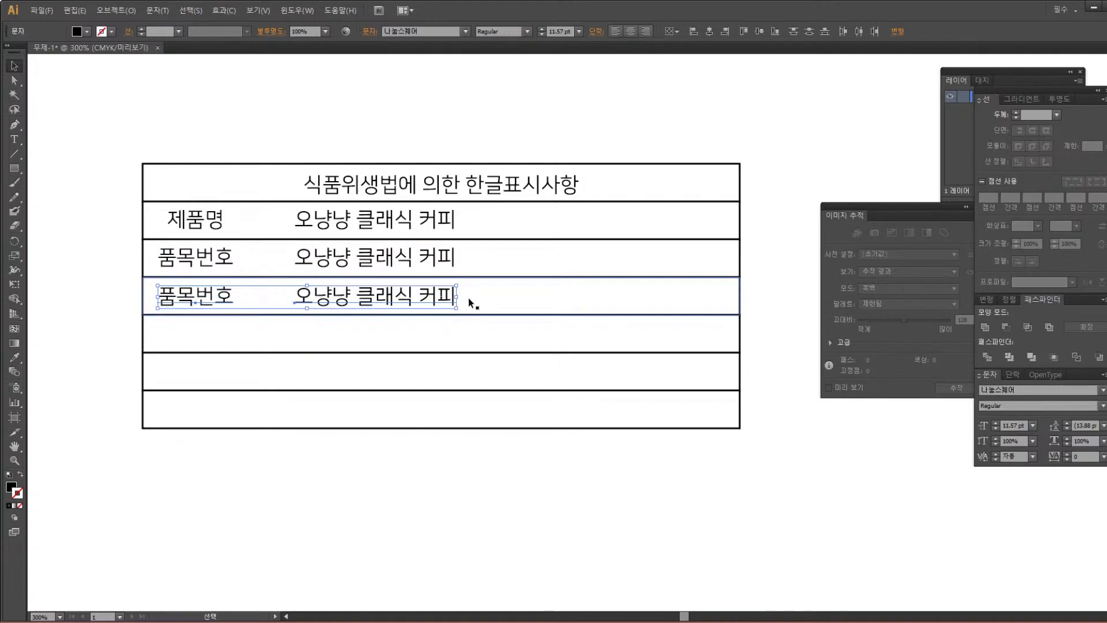
click(465, 299)
click(341, 322)
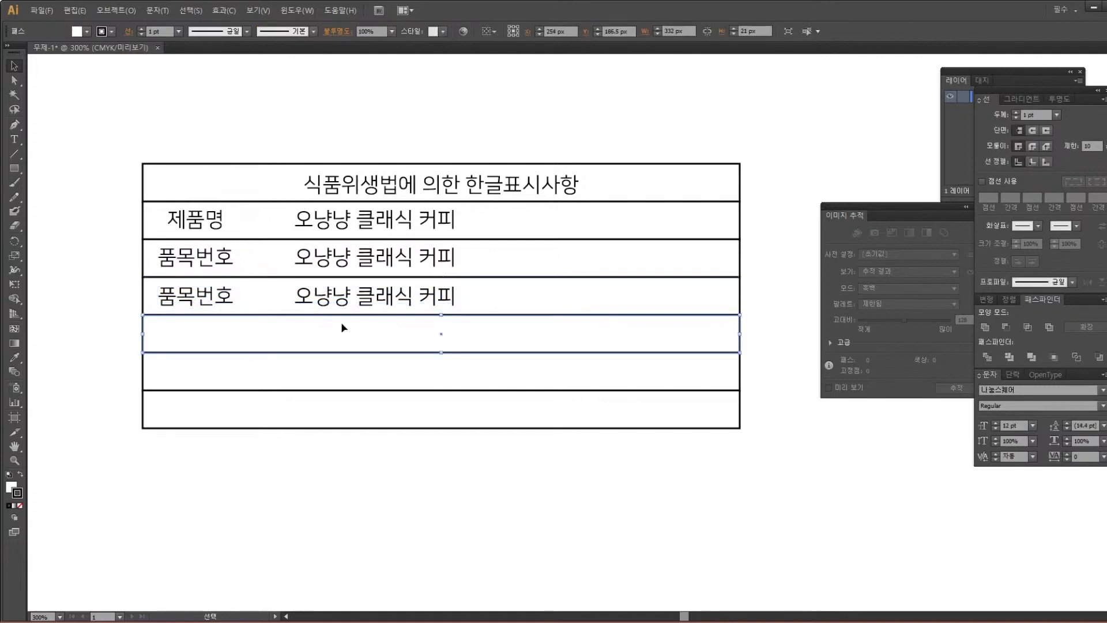
Replace the fourth row's label with "제조 판매원" and shift it slightly to the right
key(t)
click(222, 297)
drag(226, 297, 118, 285)
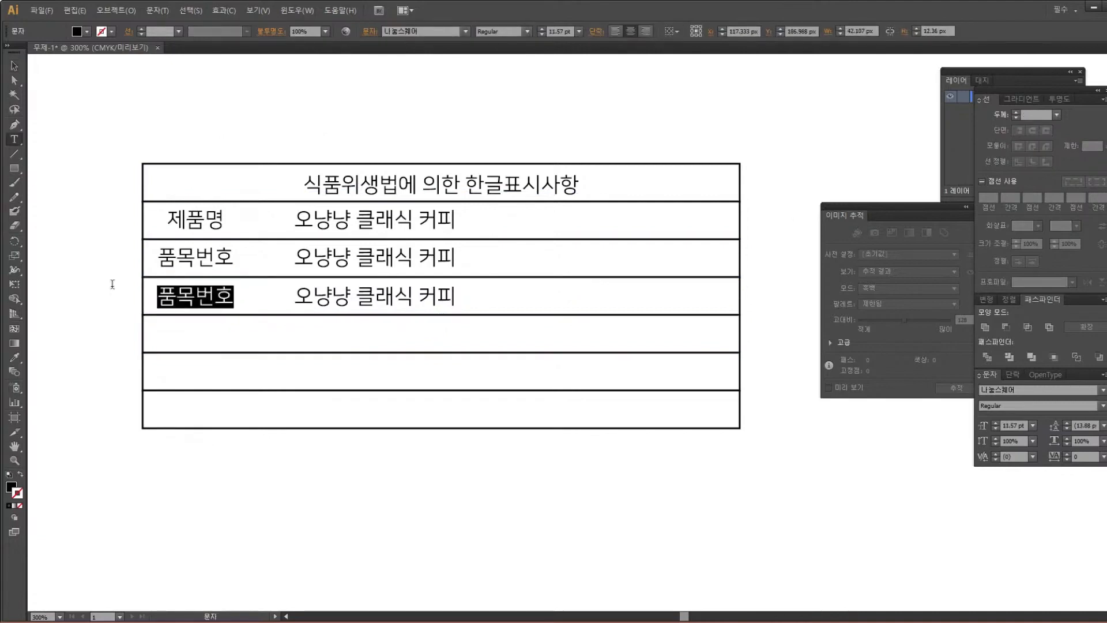
text(제조 판매원)
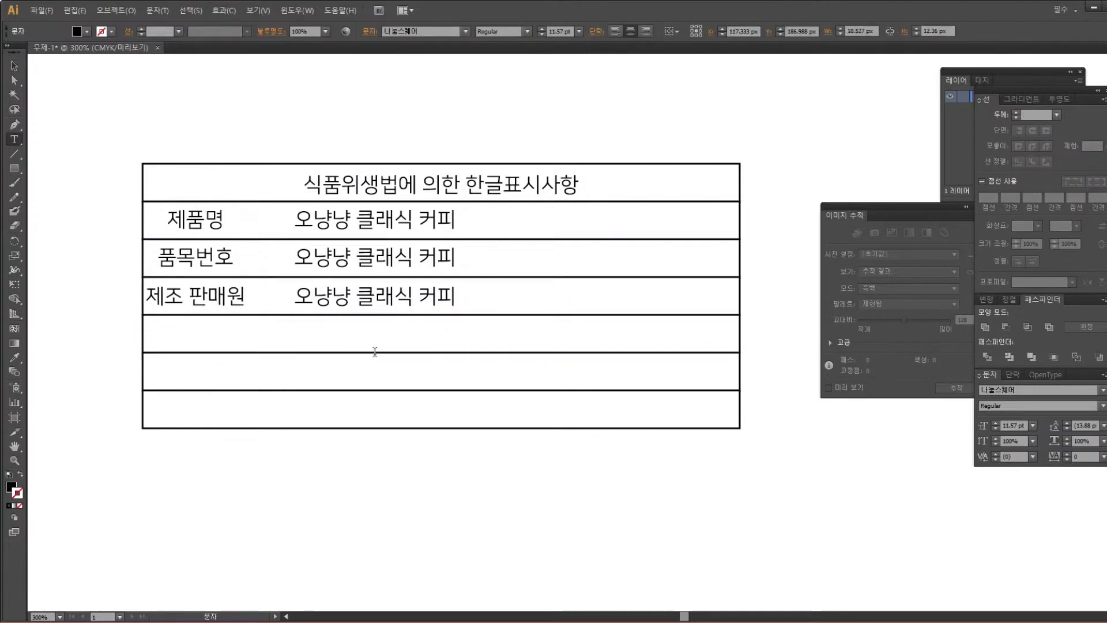
click(15, 66)
drag(225, 303, 231, 304)
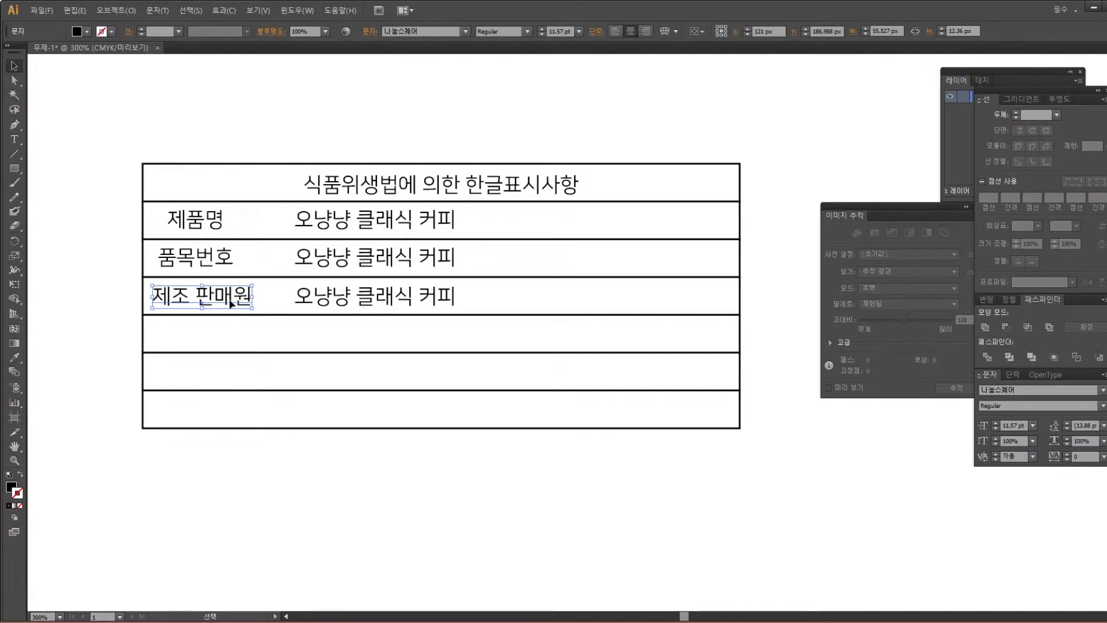
Shorten the fourth row's label to "제조원"
double_click(231, 304)
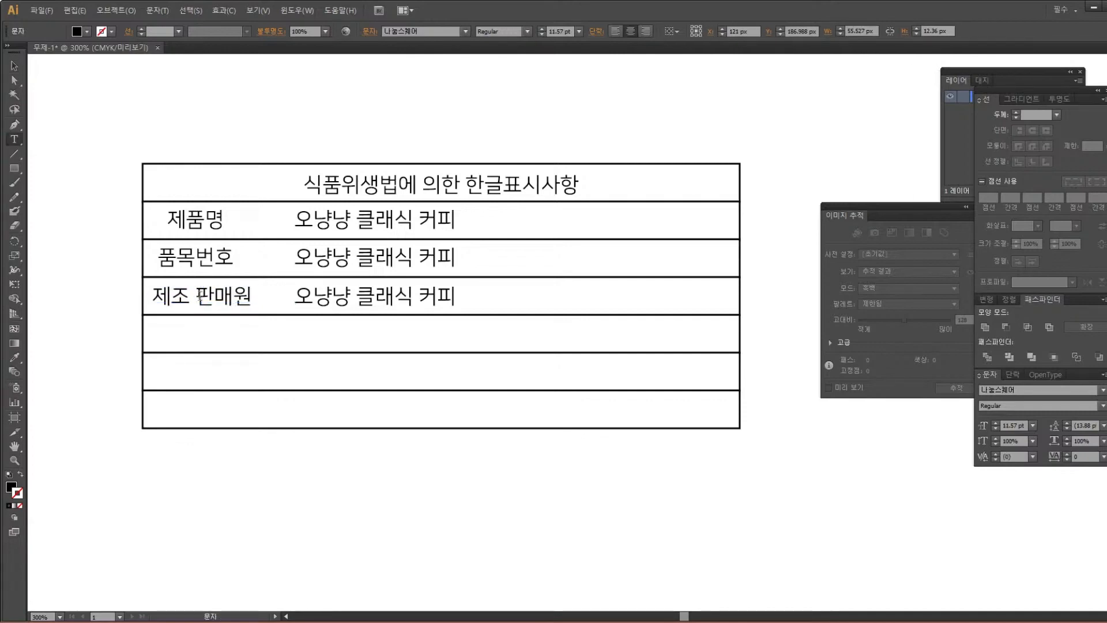
drag(196, 296, 296, 302)
key(BackSpace)
key(BackSpace)
text(원)
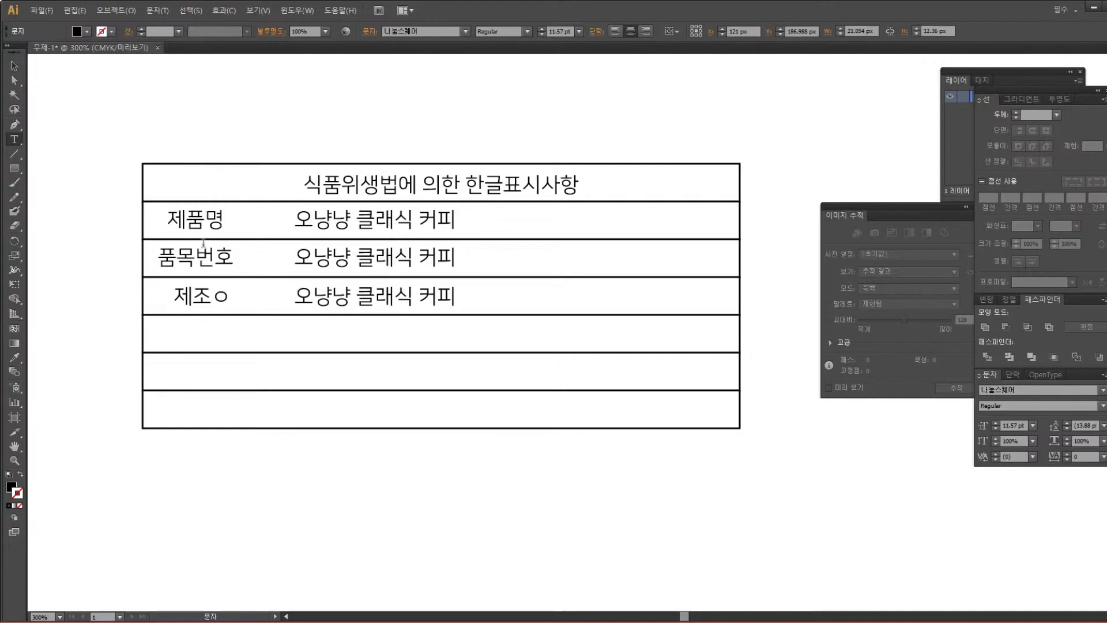
click(15, 67)
Copy the "제조원" label into the fifth row and replace the copy's text with "판매원"
drag(220, 306, 220, 340)
double_click(220, 341)
double_click(219, 339)
text(판맹)
text(원)
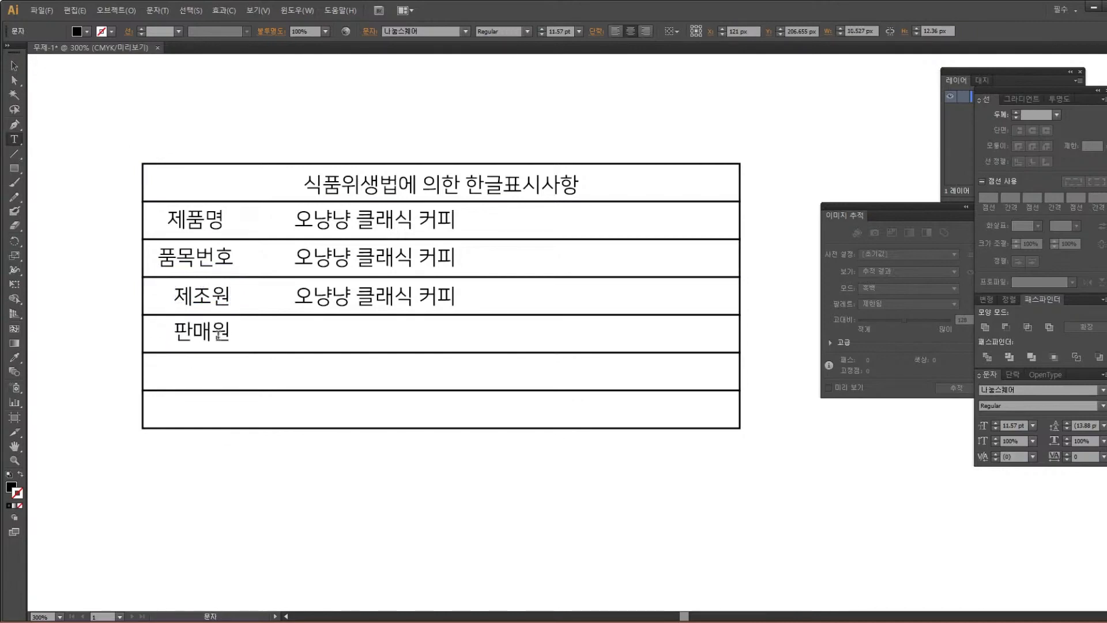
click(12, 71)
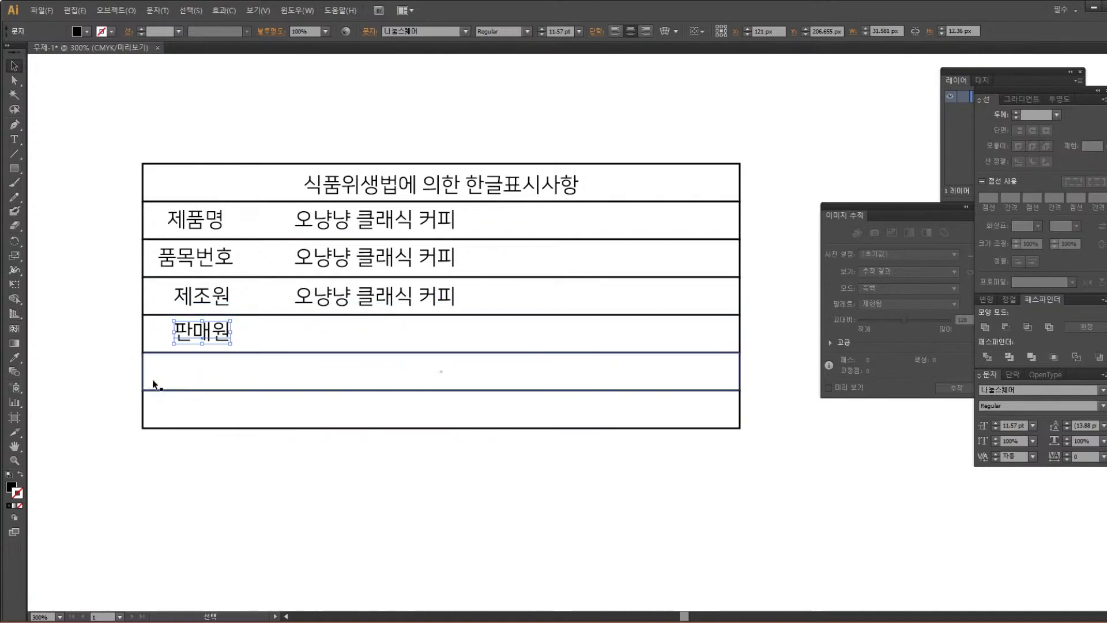
Copy the "판매원" label into the sixth row and replace the copy's text with "원재료 및 함량"
drag(195, 333, 198, 375)
double_click(197, 375)
text(원재료 및 함량)
key(Escape)
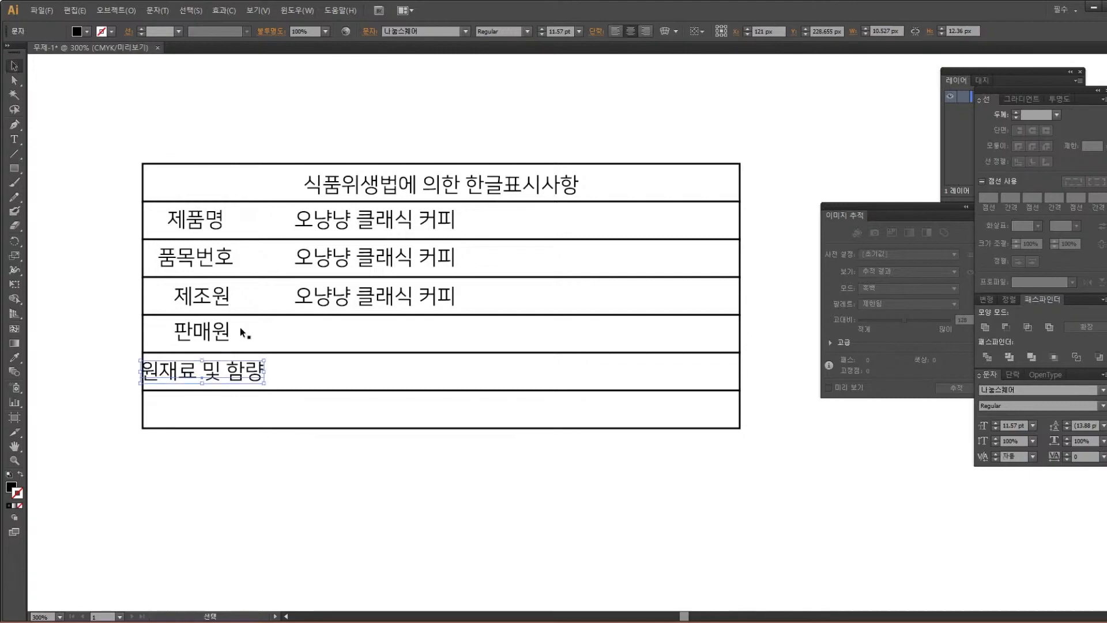
Copy the "원재료 및 함량" label into the seventh row and replace the copy's text with "내용량"
drag(255, 378, 255, 417)
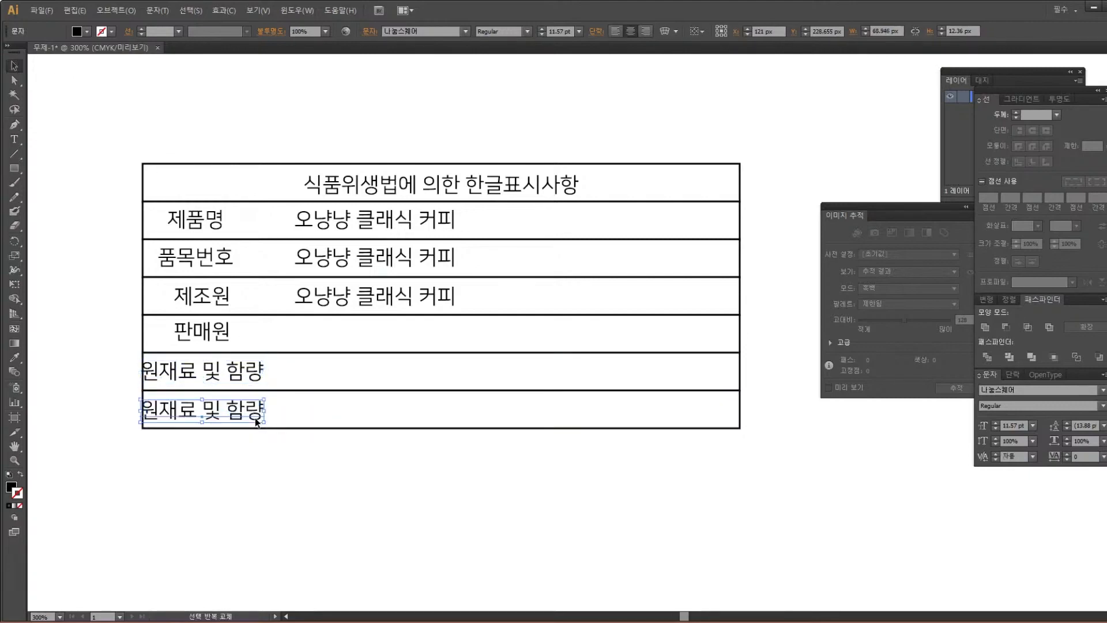
scroll(322, 353, down, 3)
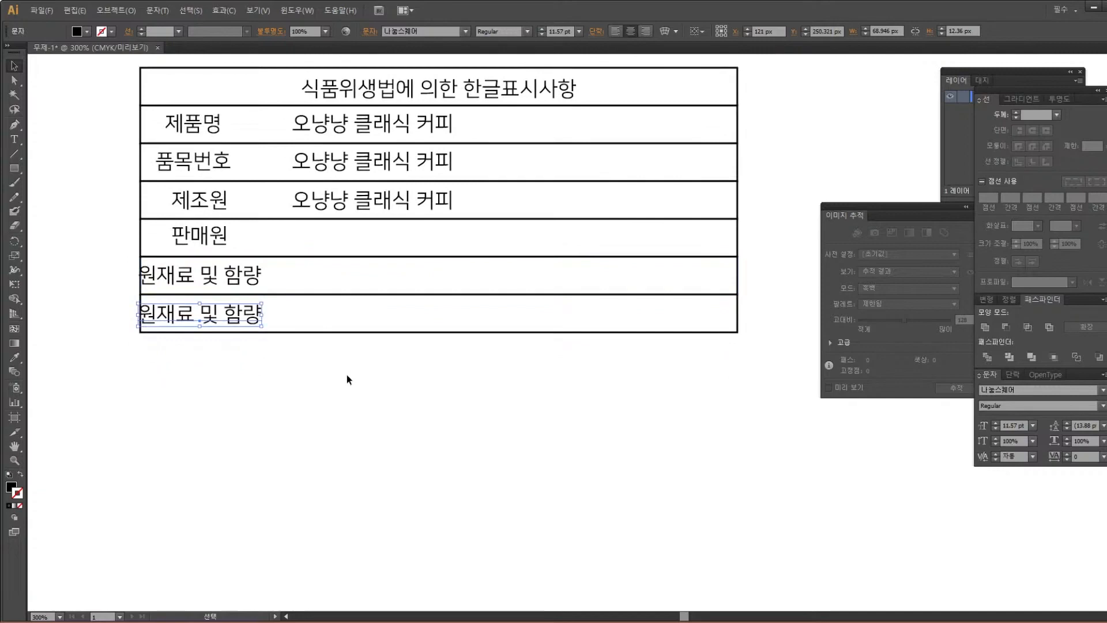
click(347, 372)
drag(365, 344, 341, 375)
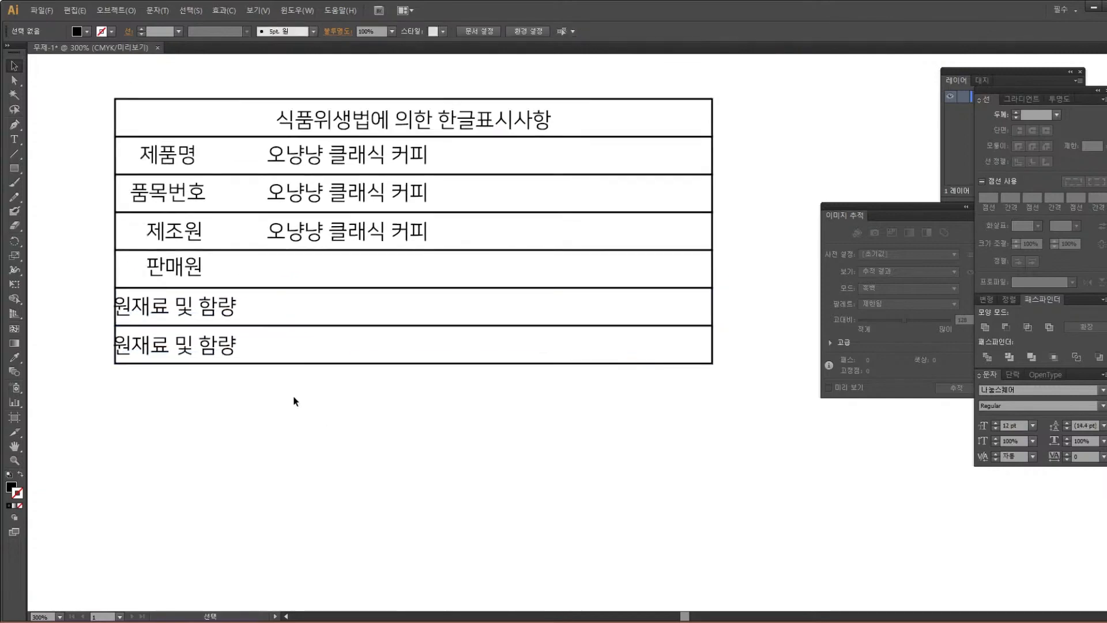
key(t)
drag(236, 346, 35, 340)
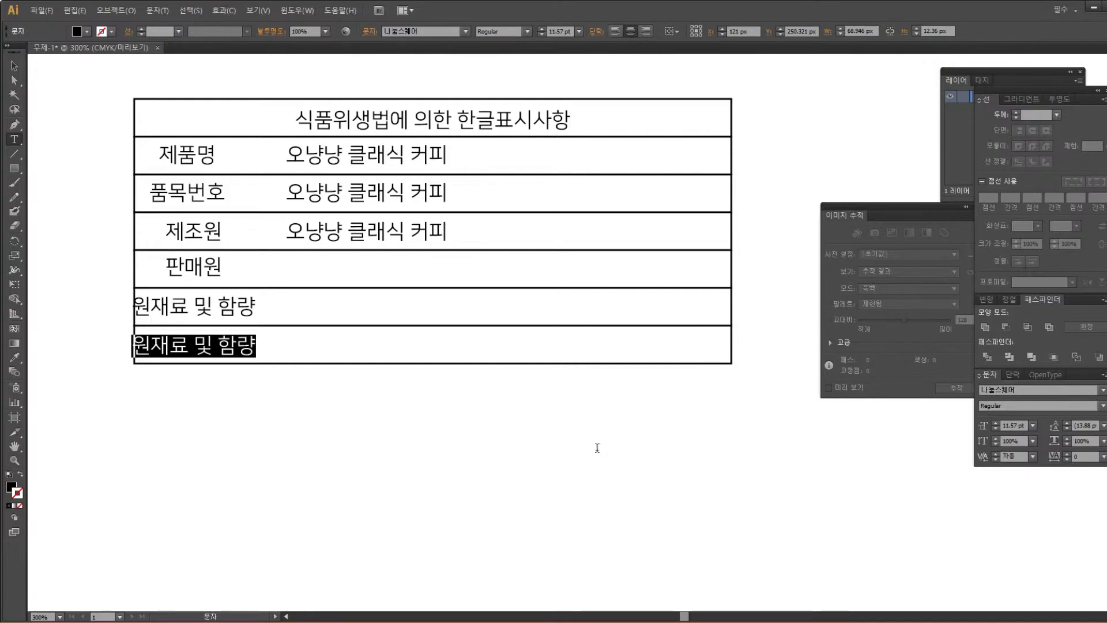
text(내용량)
click(14, 67)
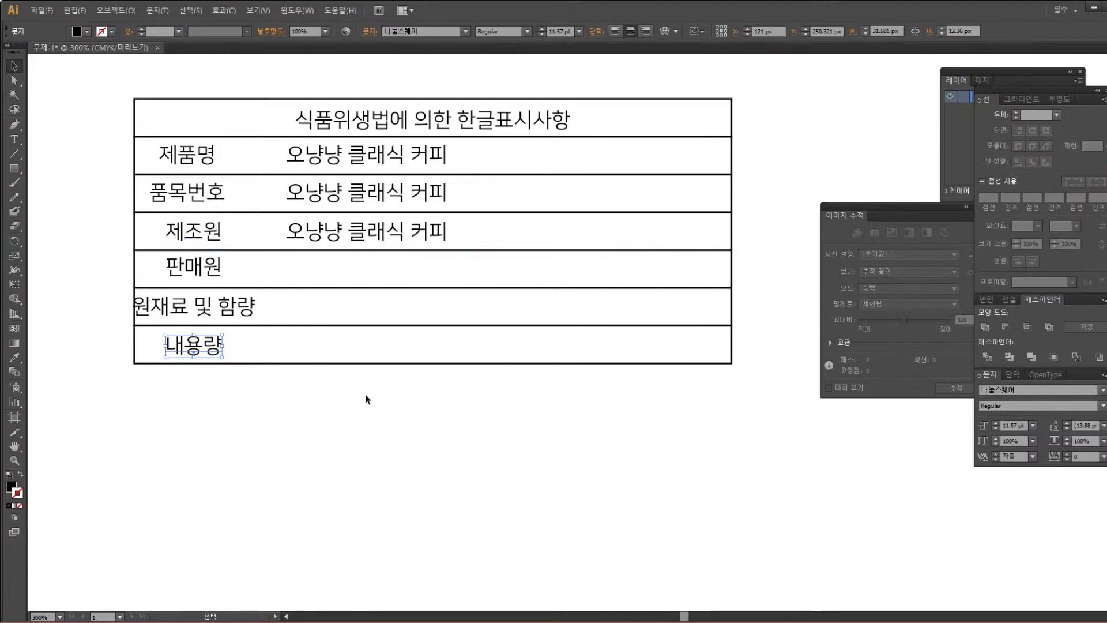
Copy the table's last three row rectangles directly below the table to add three empty rows
drag(359, 331, 358, 333)
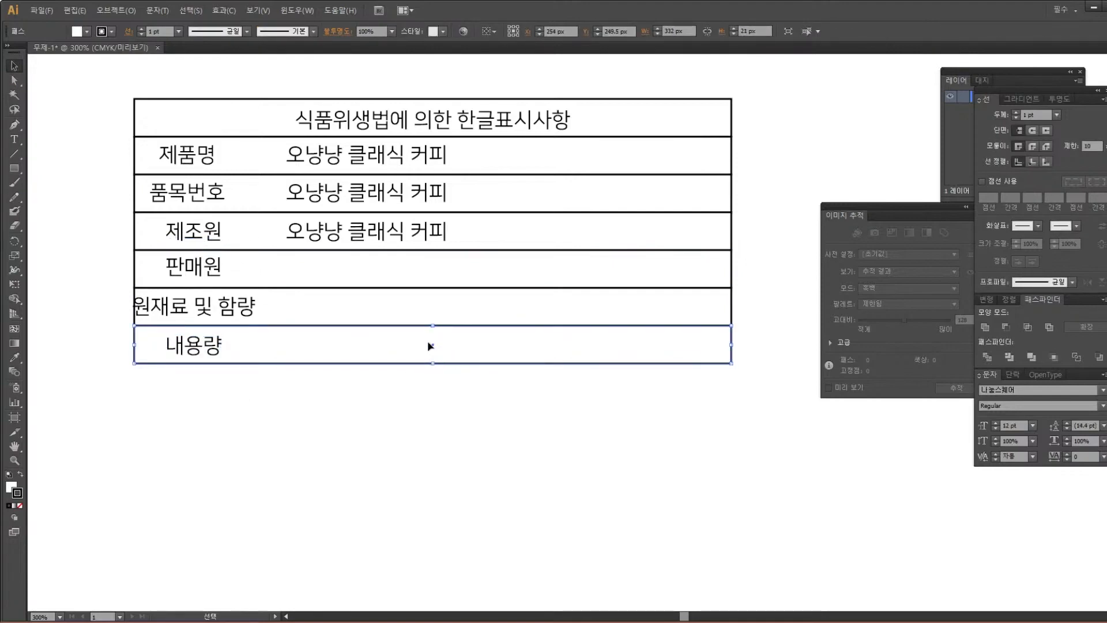
drag(491, 373, 456, 265)
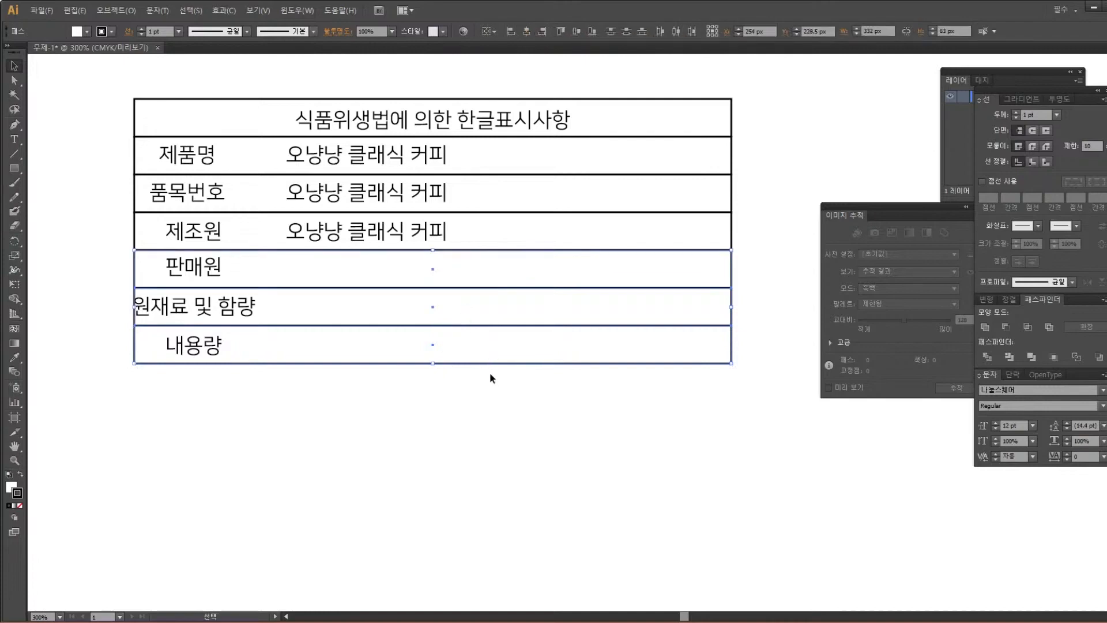
drag(496, 297, 494, 406)
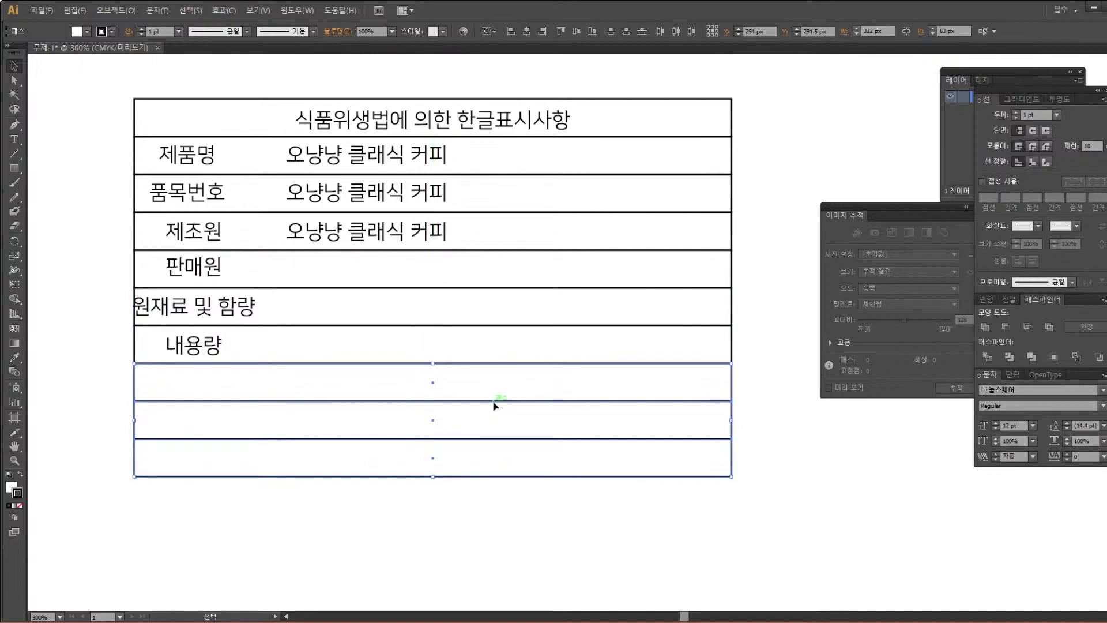
Move the "원재료 및 함량" label to the right so it sits inside the sixth row's border
click(252, 308)
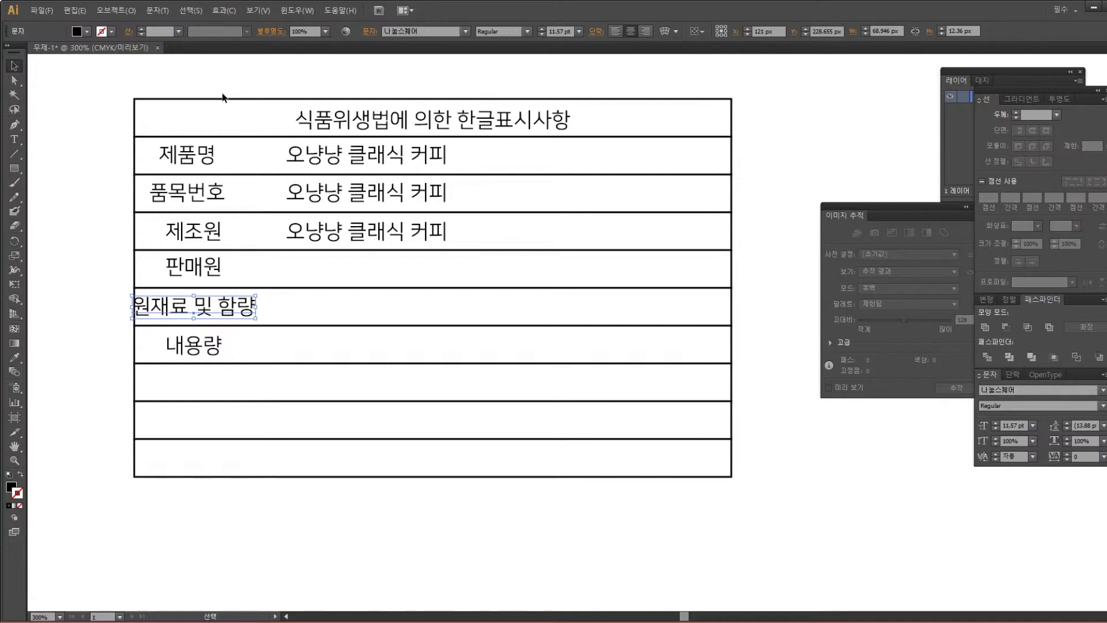
drag(218, 314, 233, 319)
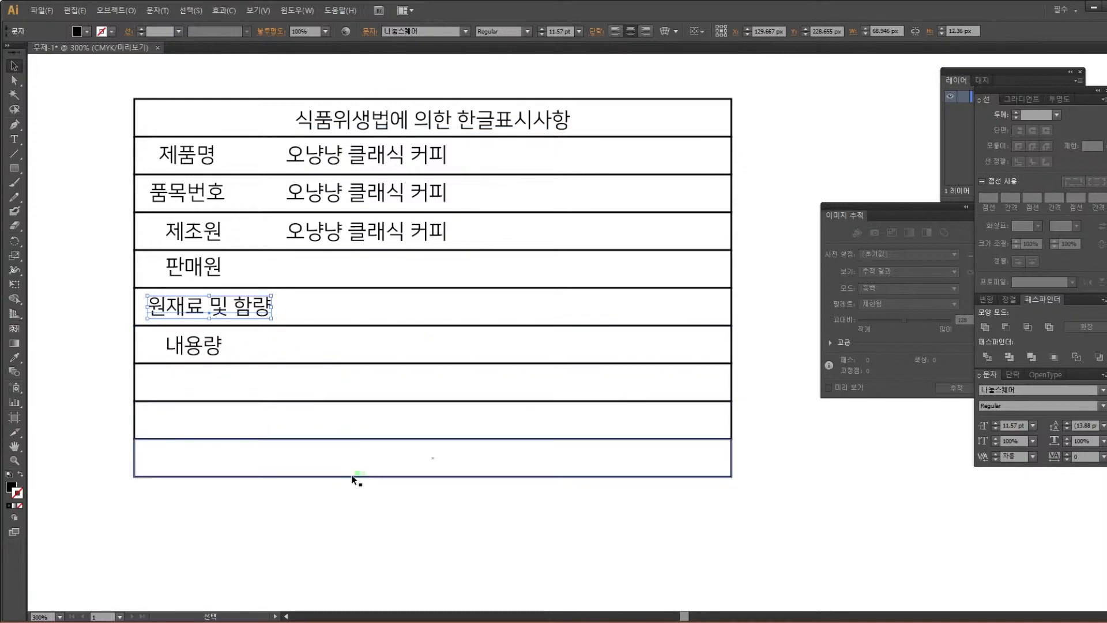
click(225, 350)
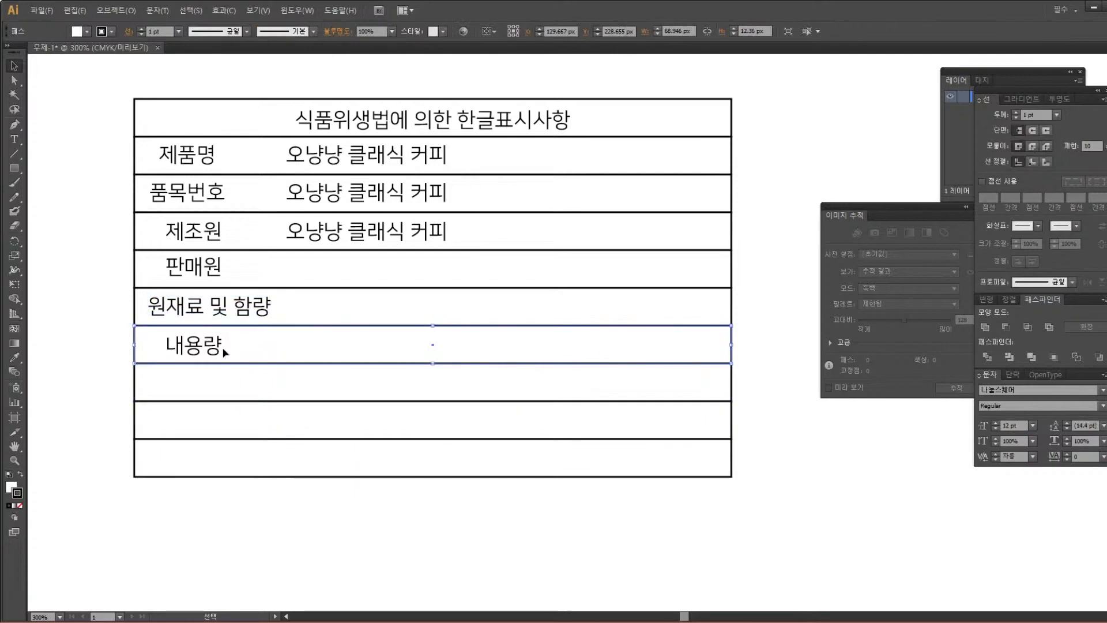
Copy the "내용량" label into the eighth row and replace the copy's text with "포장재질"
click(214, 346)
click(217, 306)
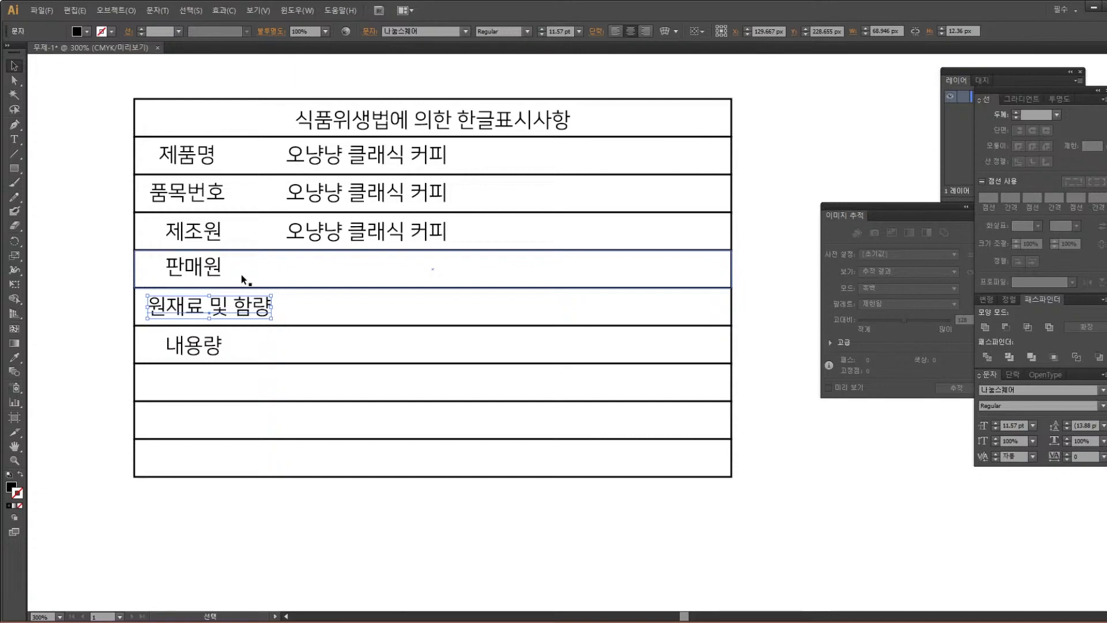
click(209, 355)
drag(208, 355, 218, 391)
key(t)
double_click(219, 384)
text(포장재질)
key(Escape)
Copy the "내용량" and "포장재질" labels together into the ninth and tenth rows and replace the ninth row's text with "고객상담실"
shift+click(222, 348)
drag(223, 348, 221, 421)
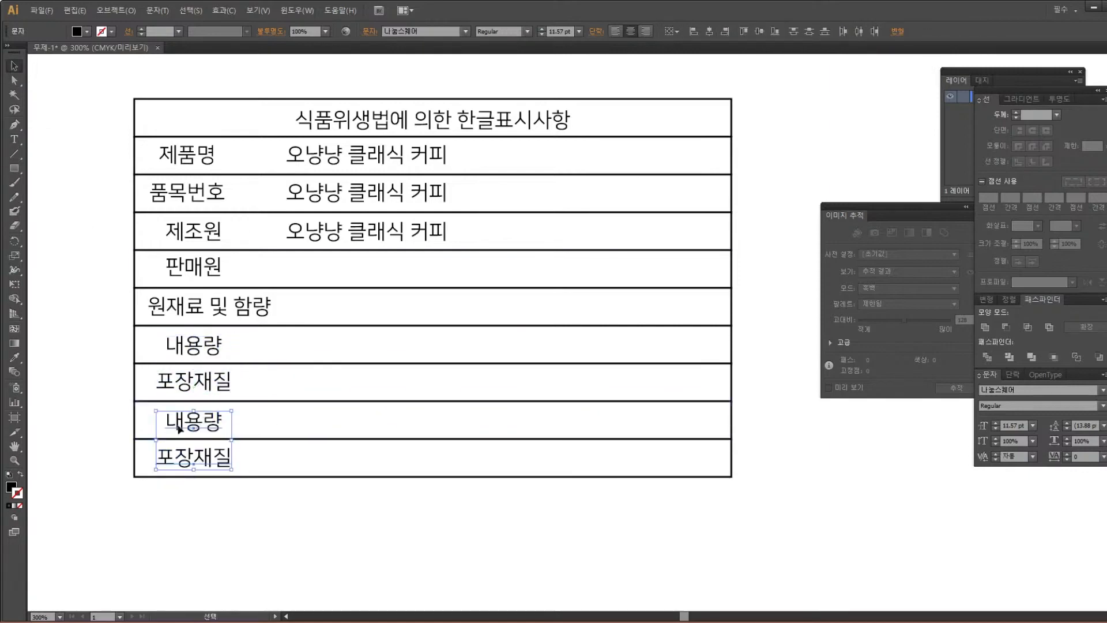
click(258, 505)
double_click(203, 422)
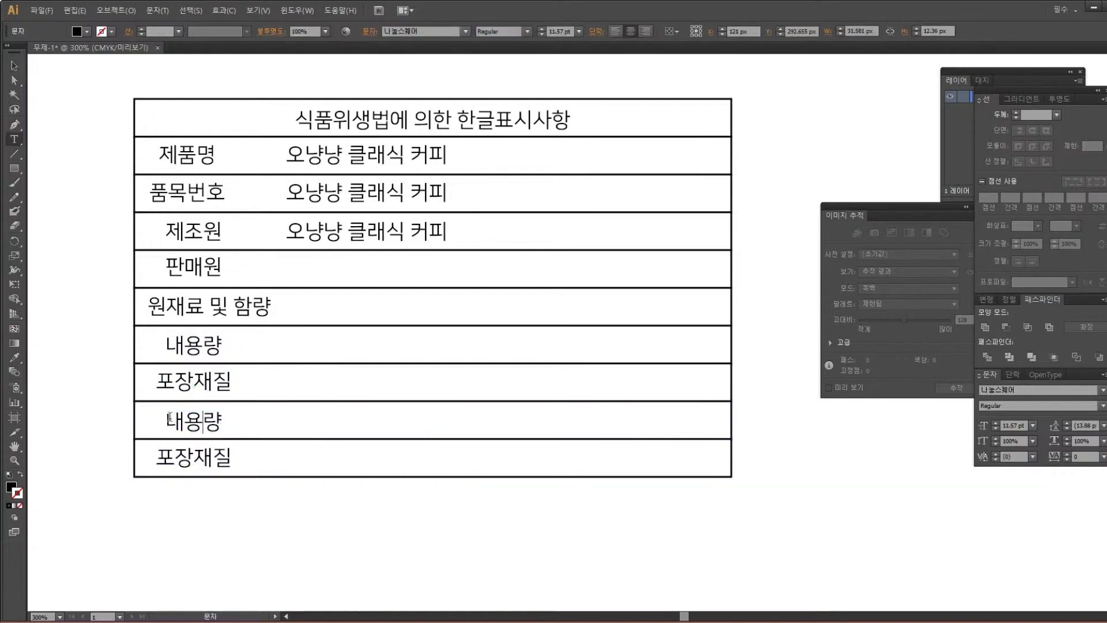
drag(169, 419, 291, 418)
text(고객상)
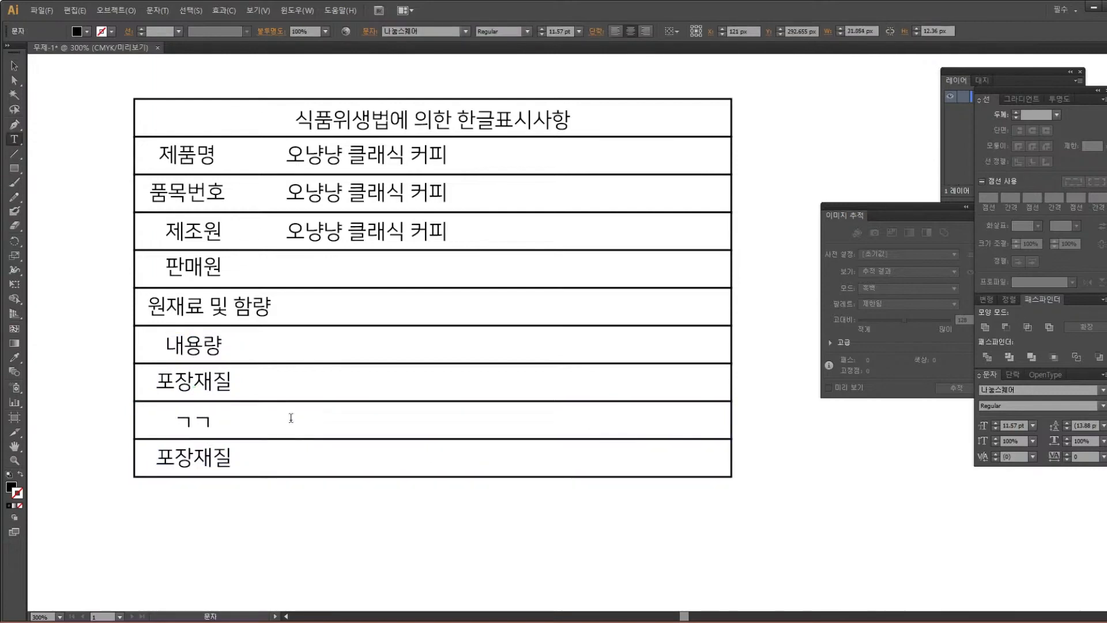
text(담실)
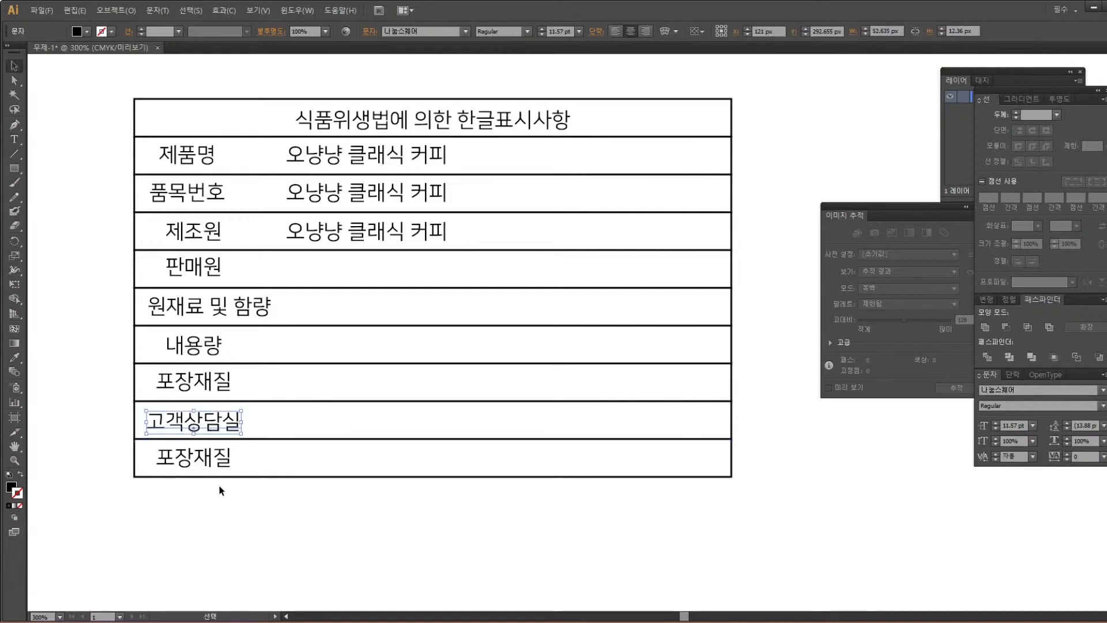
Replace the label text in the tenth row with "고객상담실"
double_click(209, 456)
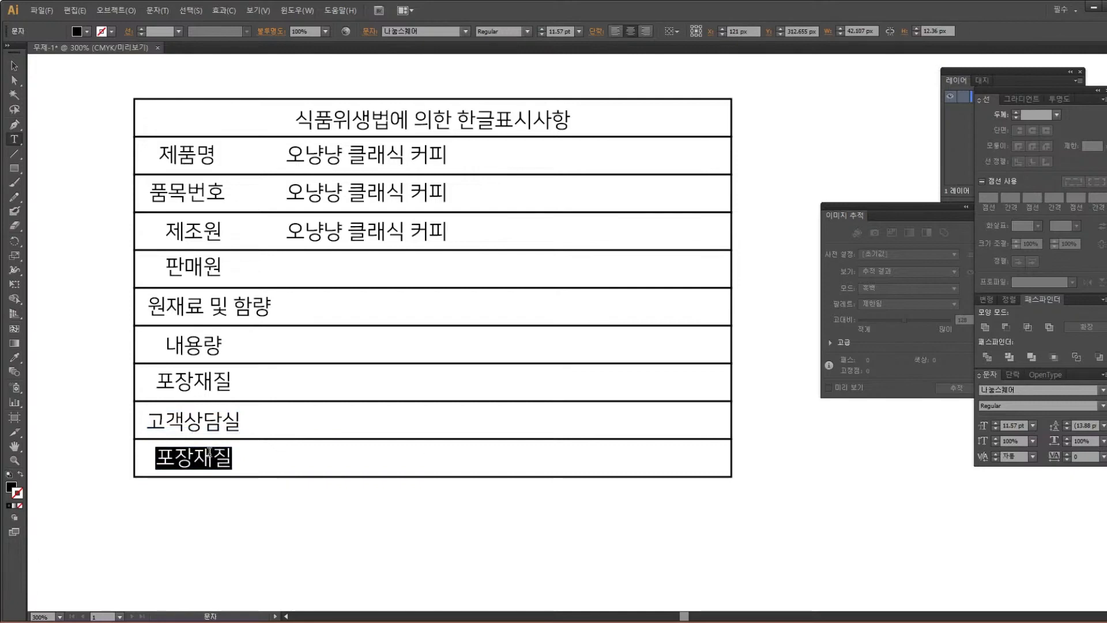
text(고객상)
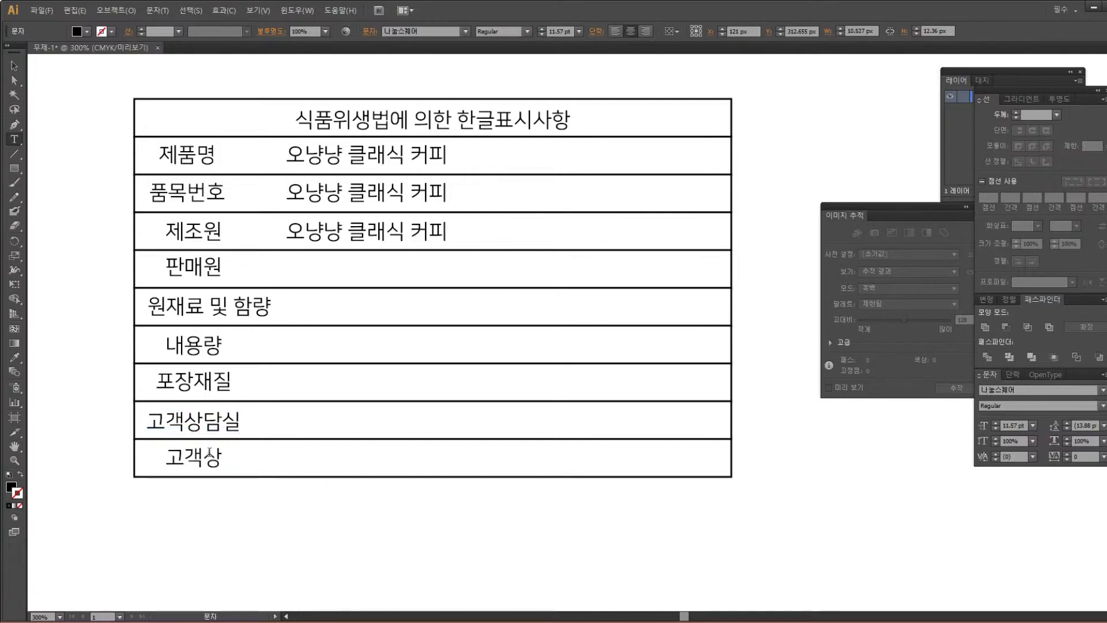
text(담ㅅㅣㄹ)
click(14, 65)
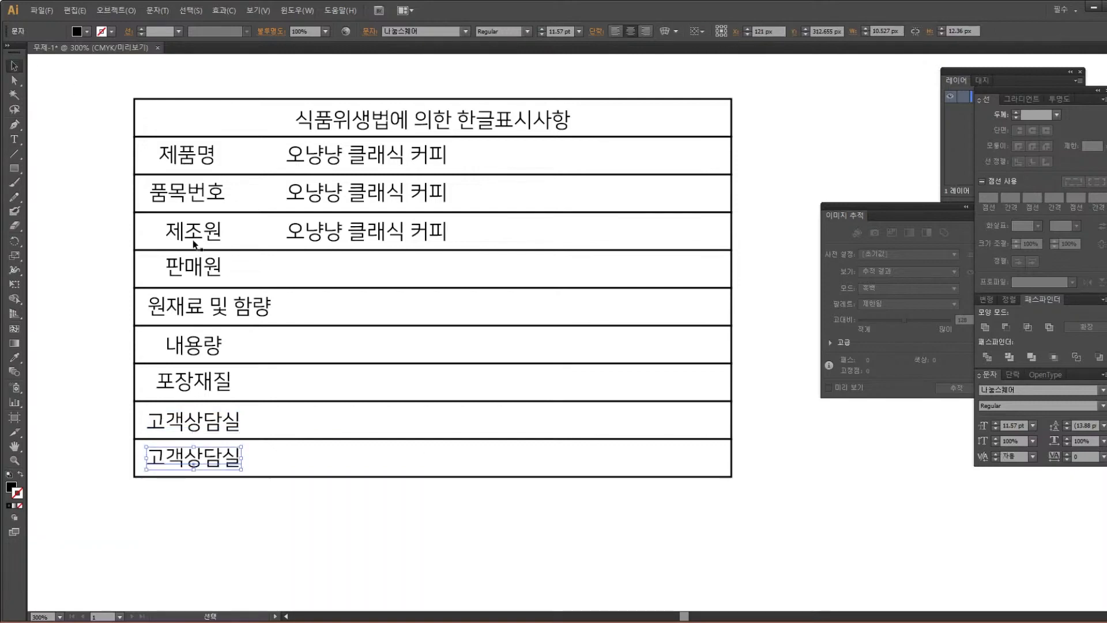
Copy the last two rows with their "고객상담실" labels directly below the table
drag(436, 403, 426, 347)
scroll(426, 349, down, 4)
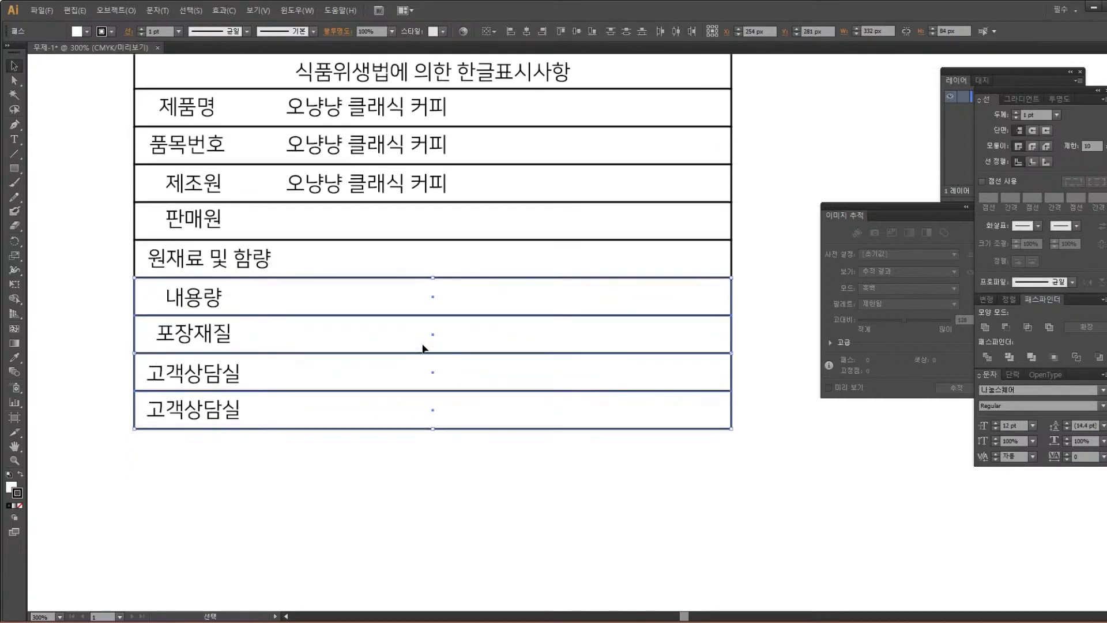
drag(445, 439, 237, 397)
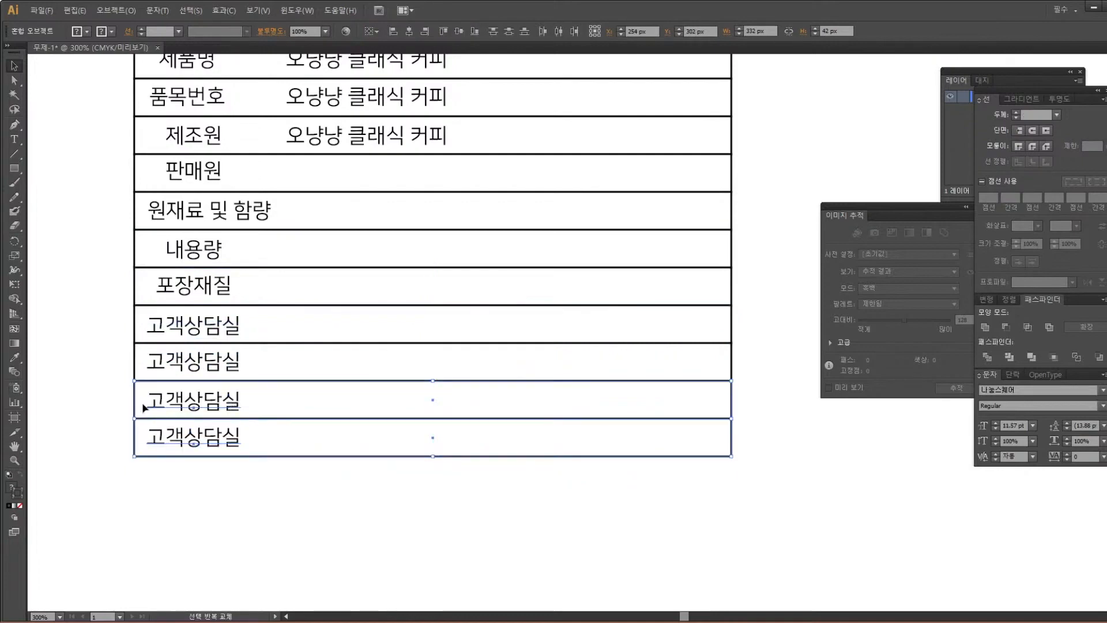
Replace the tenth row's label text with "반품 및 교환처"
click(213, 370)
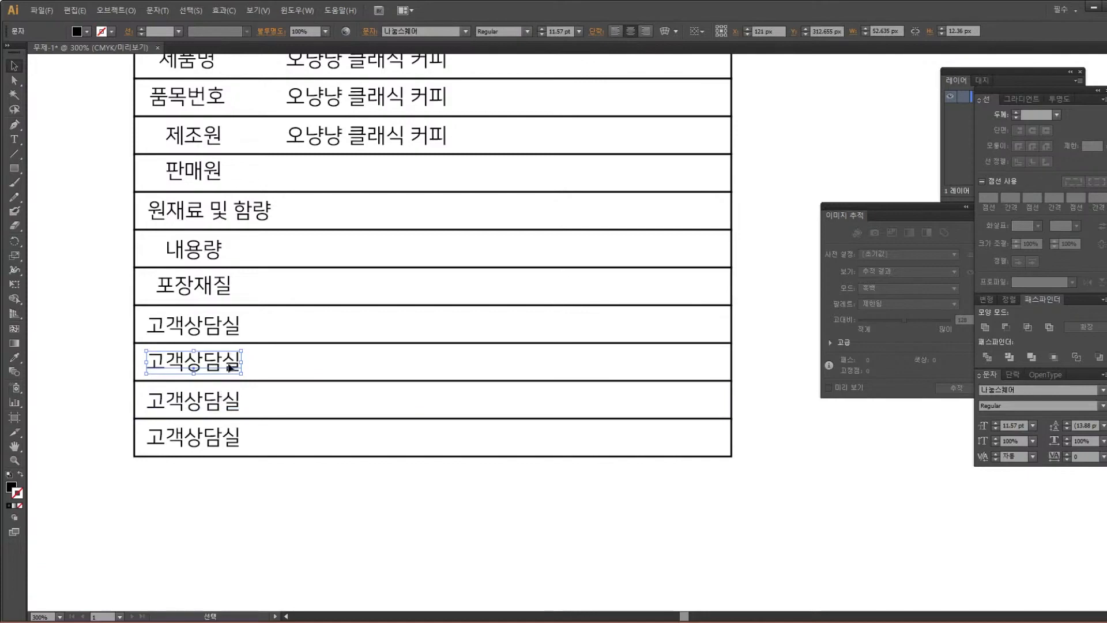
double_click(229, 361)
double_click(229, 362)
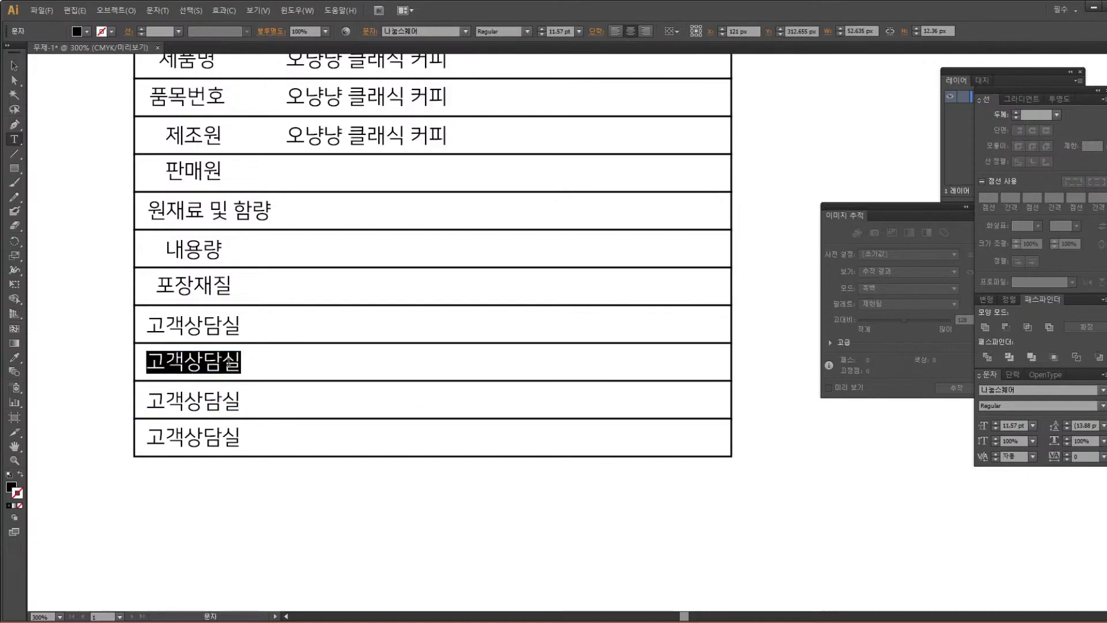
text(반품)
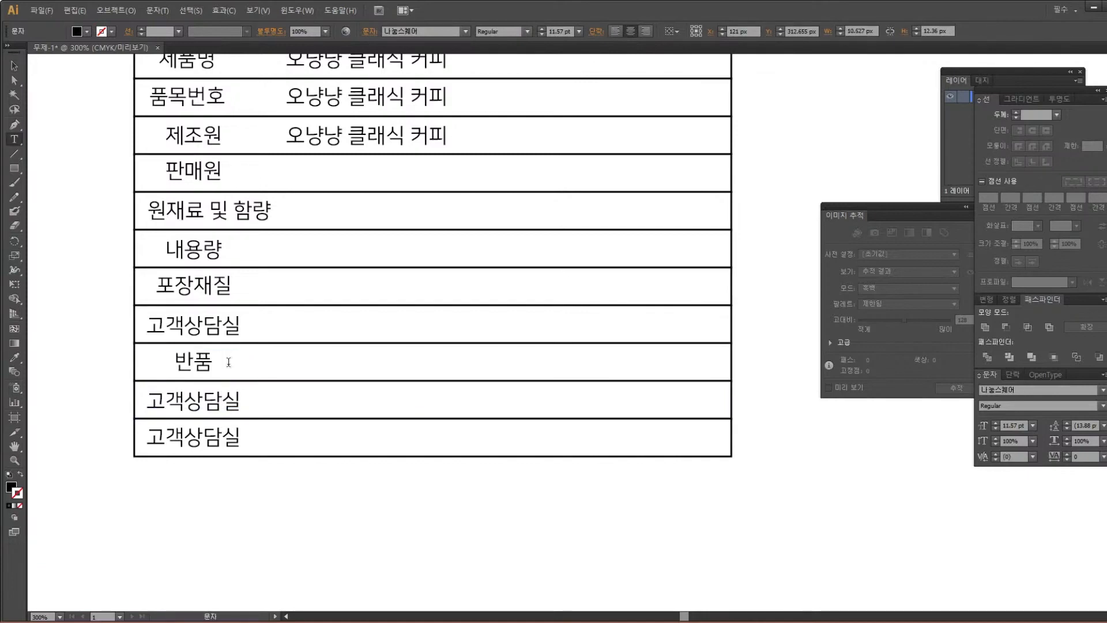
text( ㅁ및 교환처)
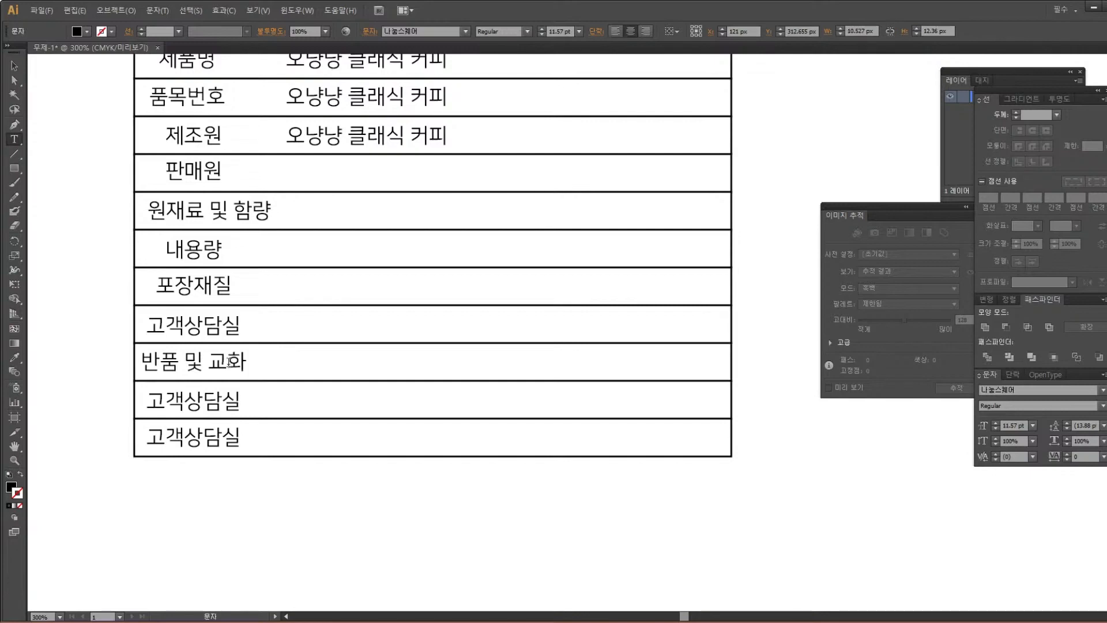
Replace the eleventh row's label text with "홈페이지"
drag(240, 402, 57, 397)
text(홈페잇)
text(지)
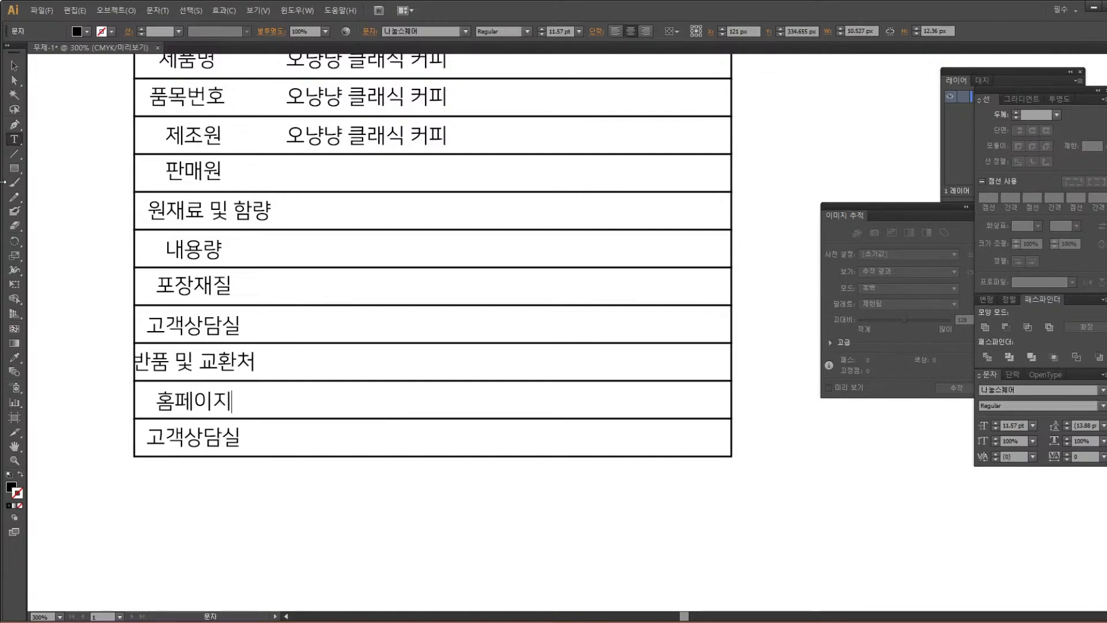
click(15, 66)
Delete the surplus last row together with its "고객상담실" label
drag(267, 498, 188, 442)
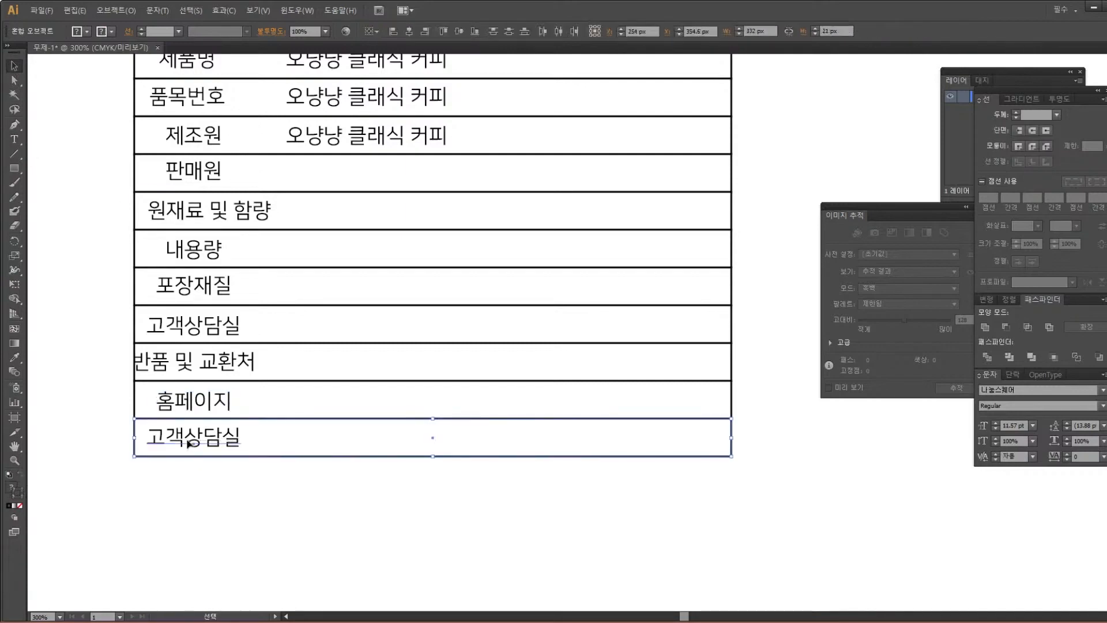
key(Delete)
scroll(316, 445, up, 1)
scroll(316, 449, up, 5)
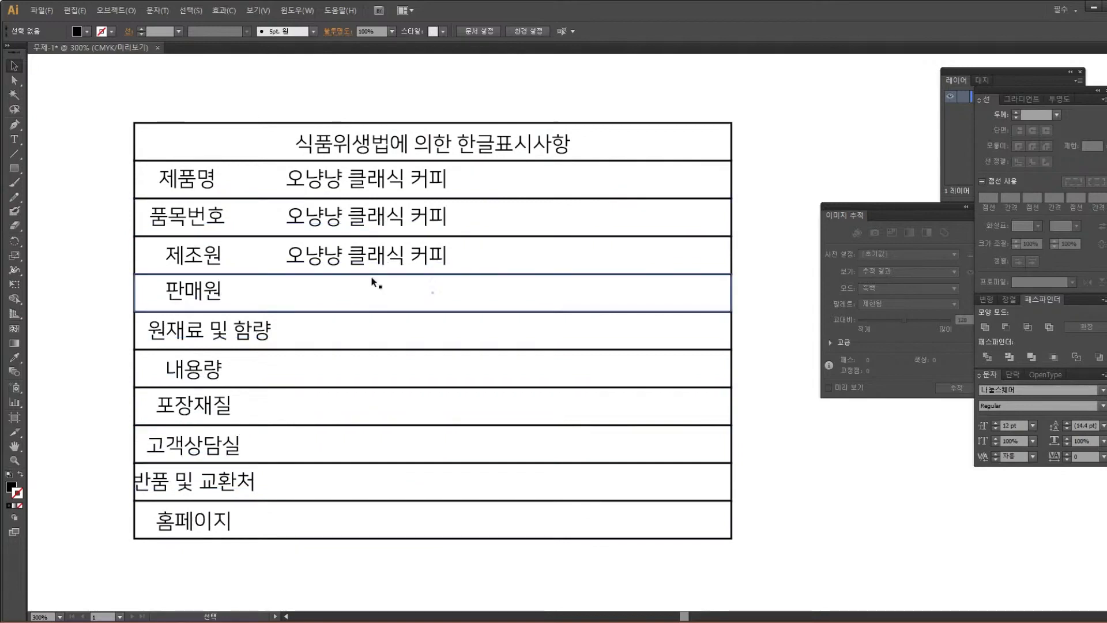
Change the 품목번호 value to "20210817" and the 제조원 value to "오냥냥"
double_click(386, 216)
drag(285, 218, 527, 218)
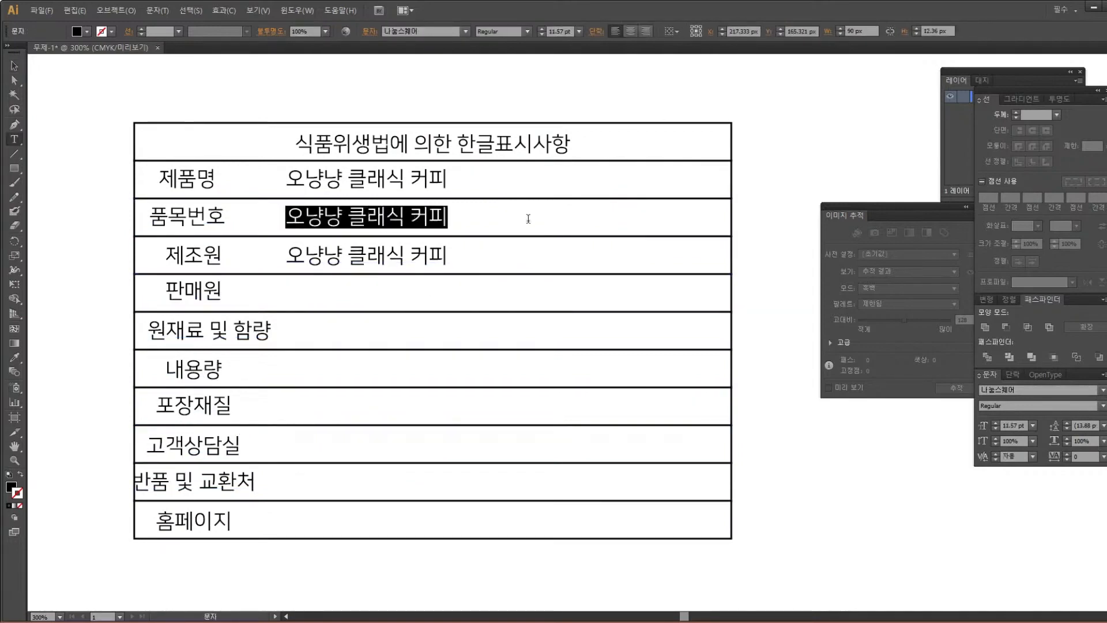
text(2021)
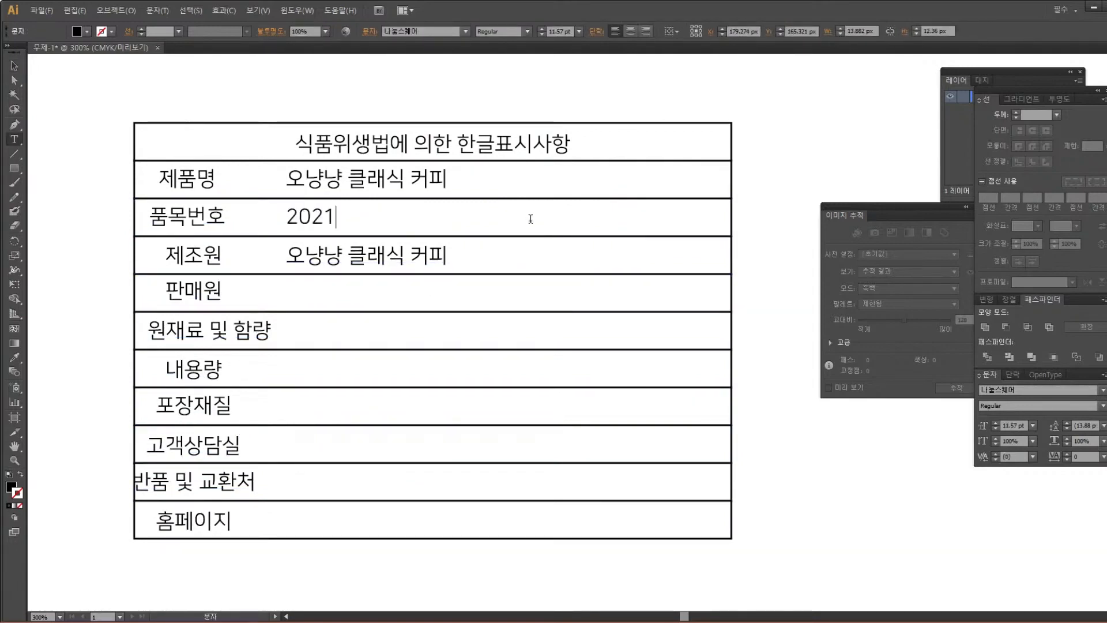
text(0817)
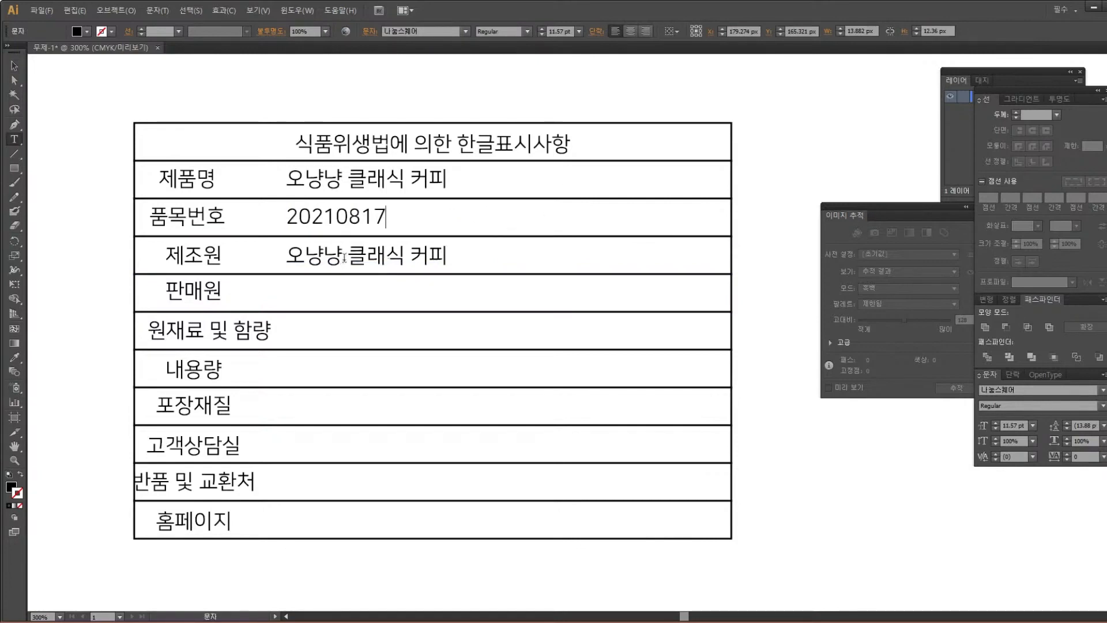
drag(286, 256, 456, 249)
text(오냥냥)
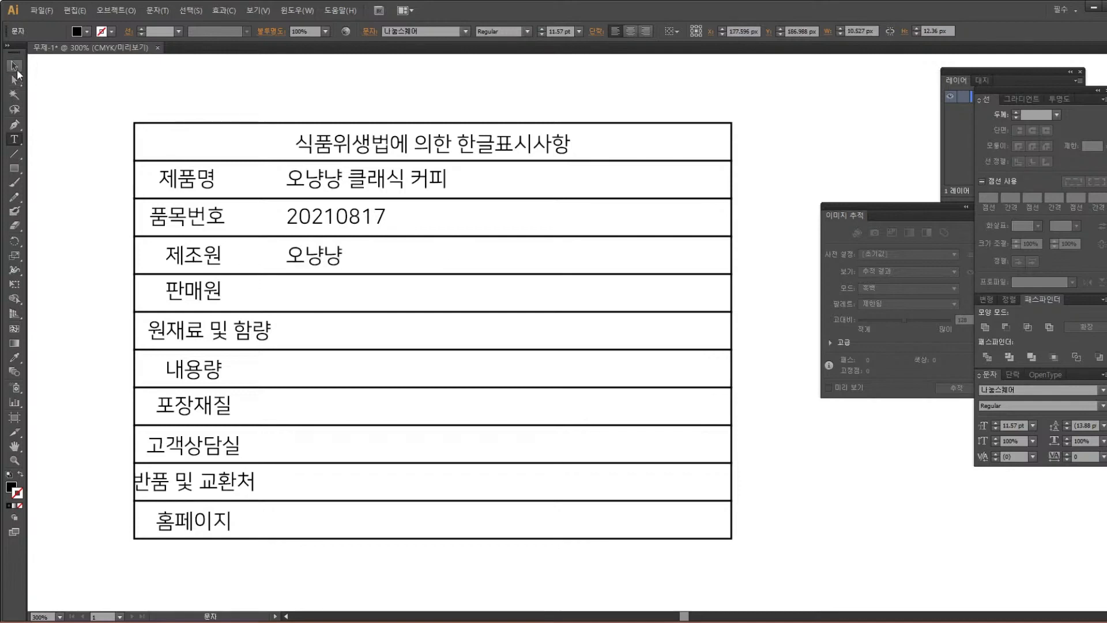
click(18, 72)
Copy the "오냥냥" value into the 판매원 row as "토라미", and copy that text into the 원재료 및 함량 row
drag(330, 262, 330, 296)
key(t)
double_click(332, 294)
text(토라미)
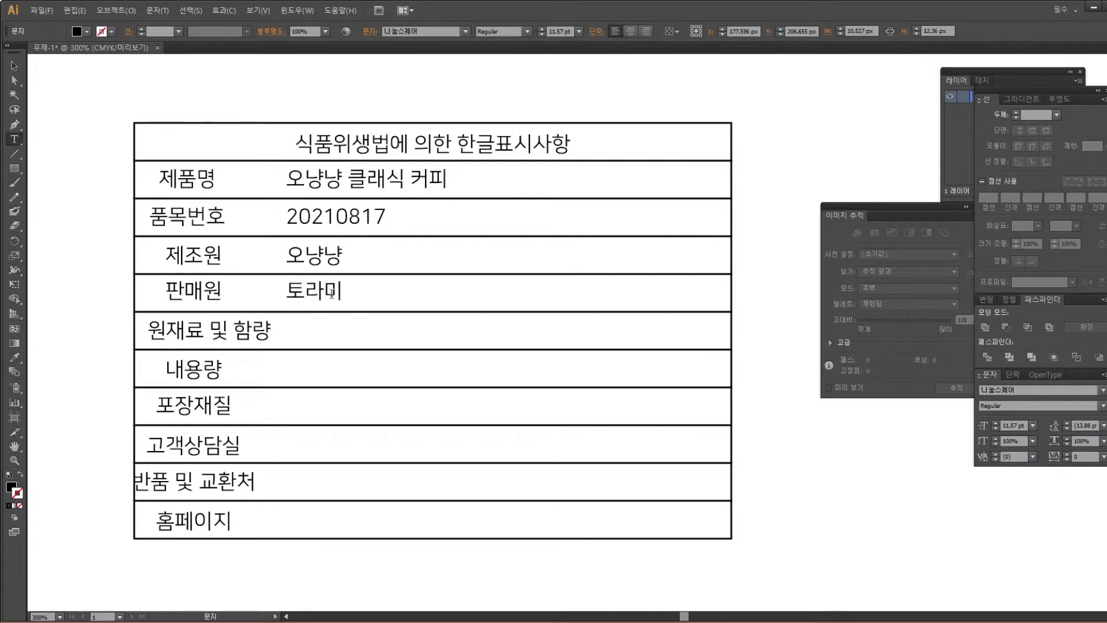
key(Escape)
drag(332, 297, 332, 334)
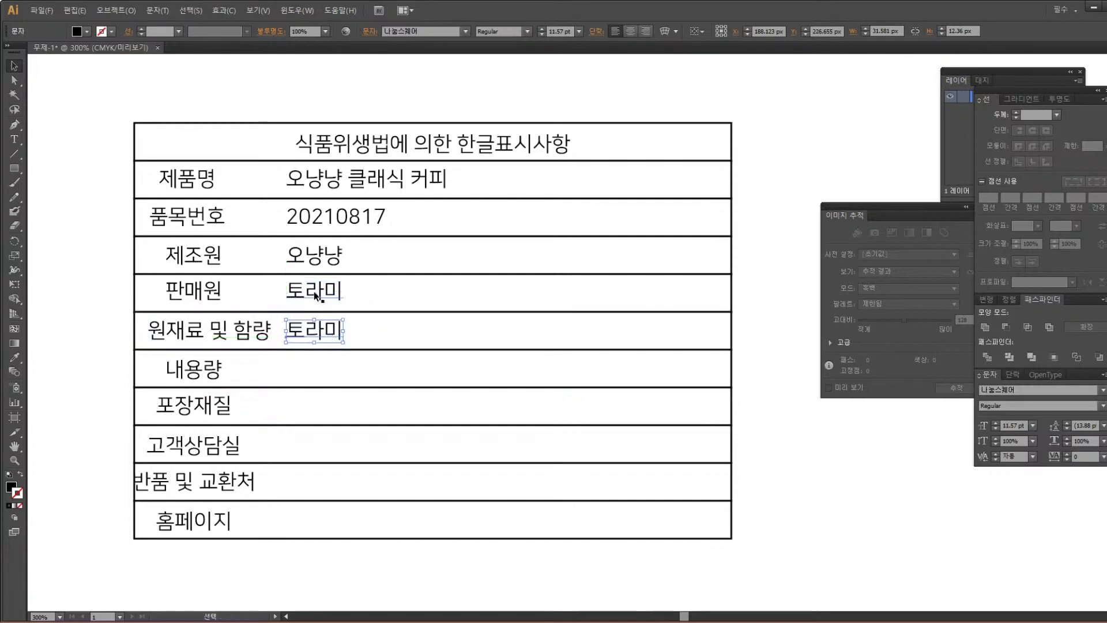
Insert "주식회사" and a space before "토라미" in the 판매원 row and before "오냥냥" in the 제조원 row
double_click(314, 296)
key(ctrl+a)
click(294, 290)
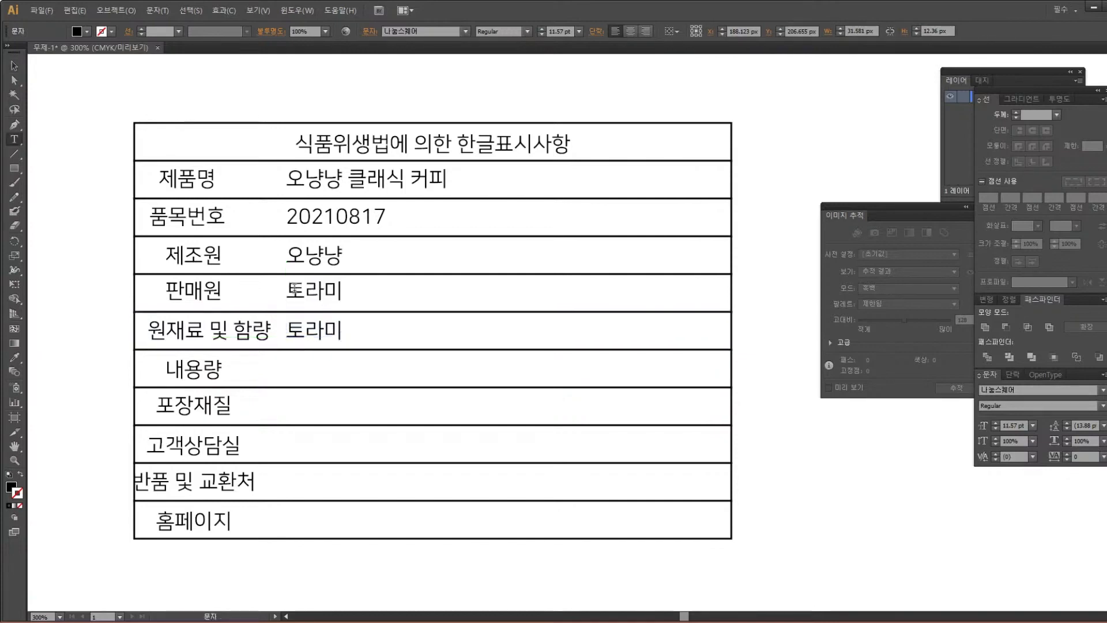
text(주식회사 )
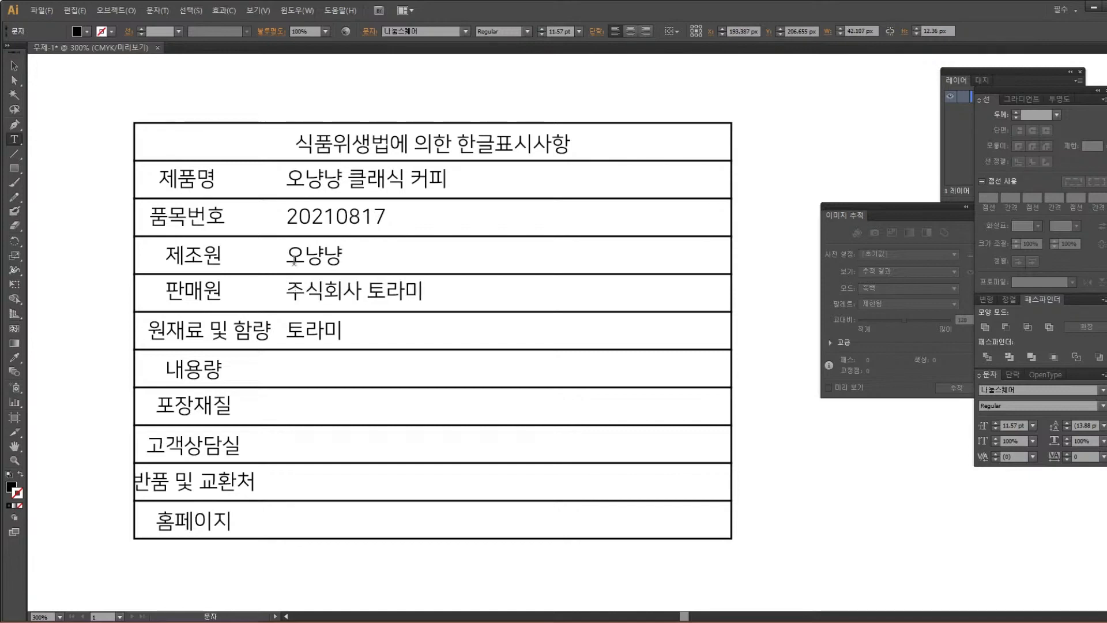
text(주식회사)
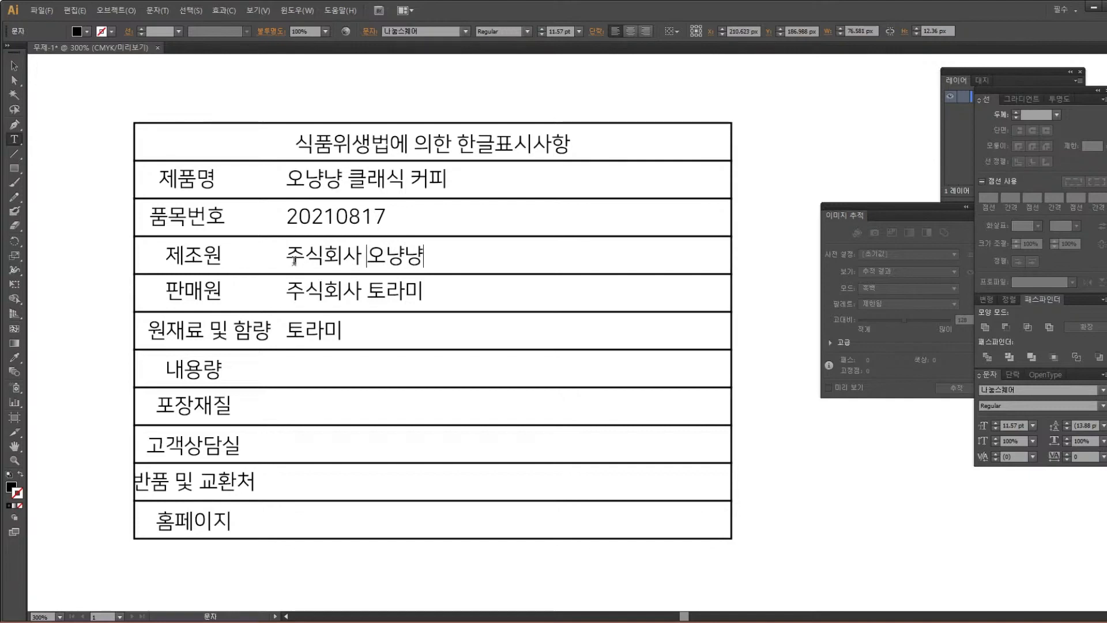
click(14, 66)
click(92, 119)
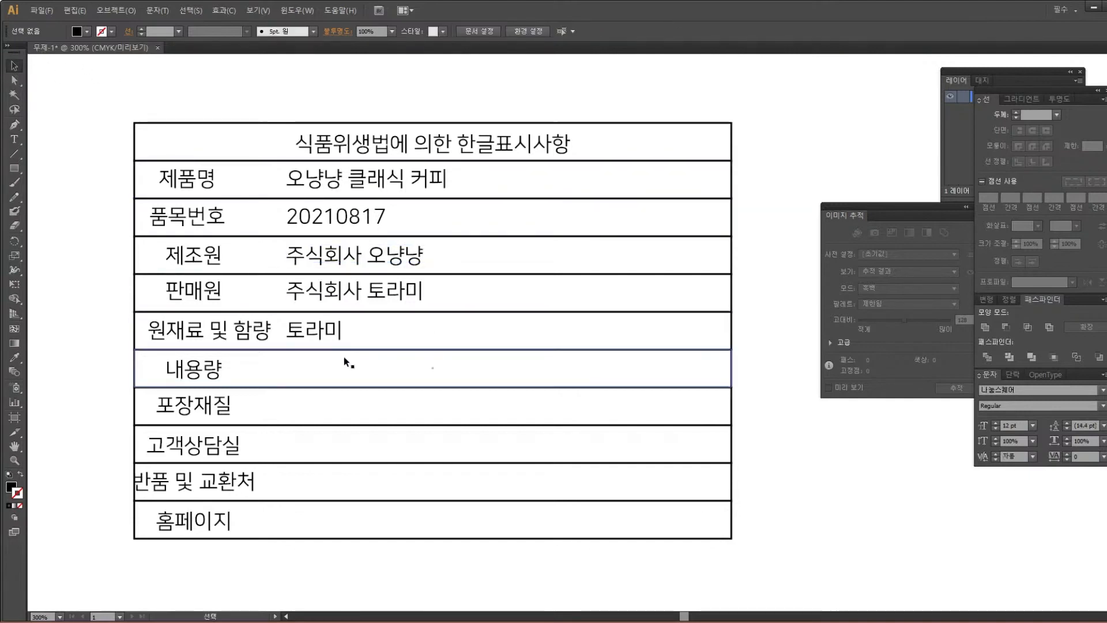
Replace the value in the 원재료 및 함량 row with "커피원두 100%"
click(295, 339)
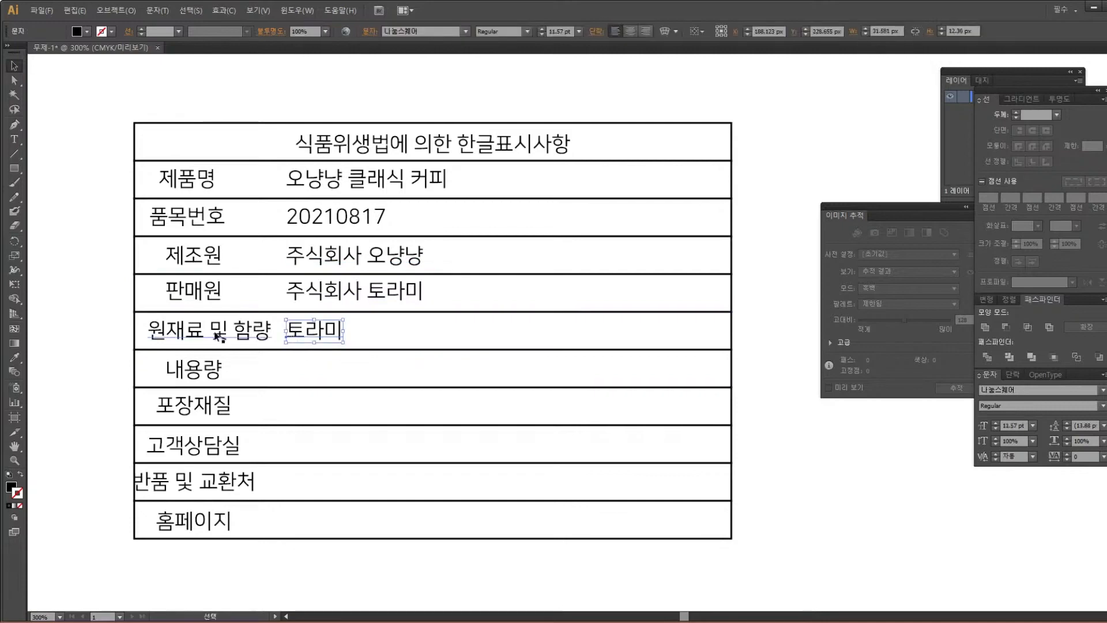
double_click(312, 340)
drag(289, 328, 343, 330)
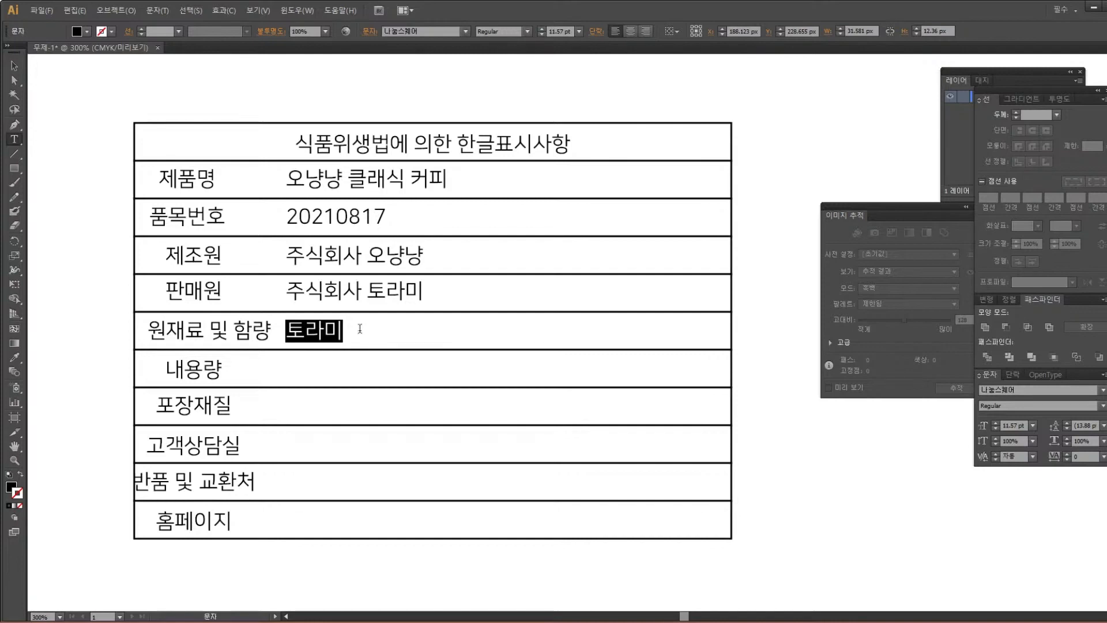
text(커피원두)
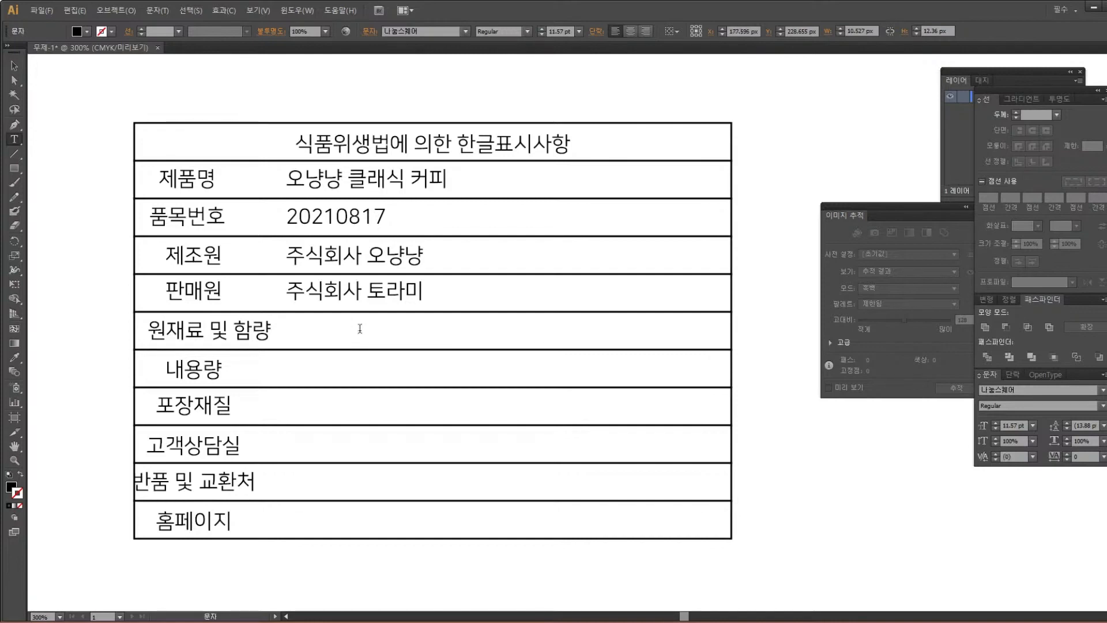
text( 100%)
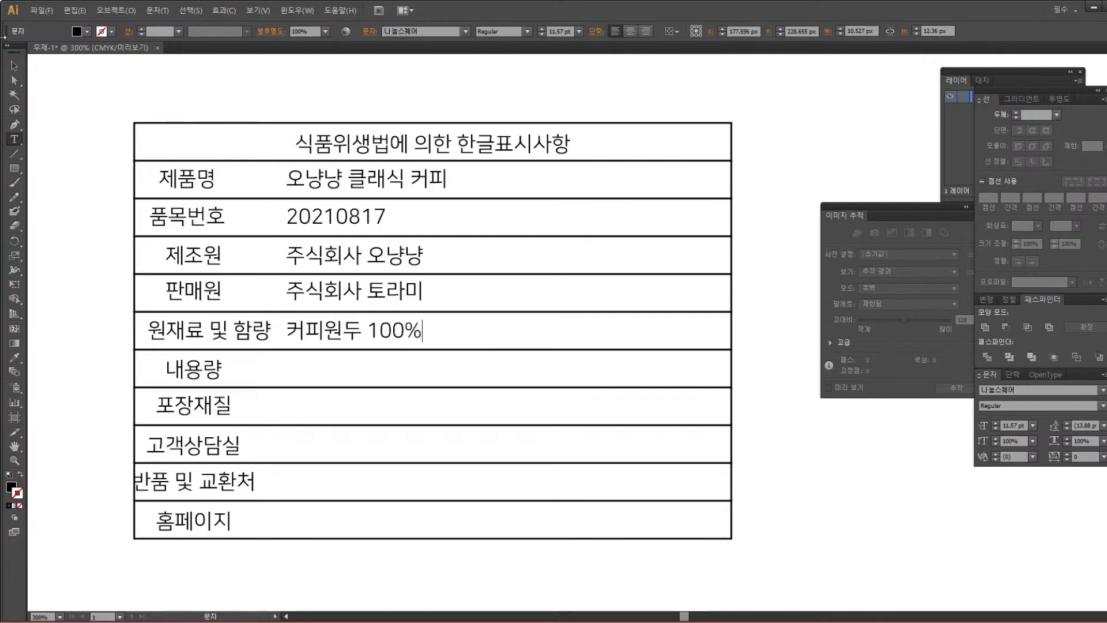
Copy the "커피원두 100%" value into the 내용량 row and replace the copy's text with "15g"
click(15, 66)
drag(300, 324, 376, 369)
double_click(373, 375)
key(ctrl+a)
key(BackSpace)
text(15g)
key(Escape)
Copy the "15g" value into the 포장재질 row and select the copy's text
drag(321, 376, 322, 411)
key(t)
double_click(321, 409)
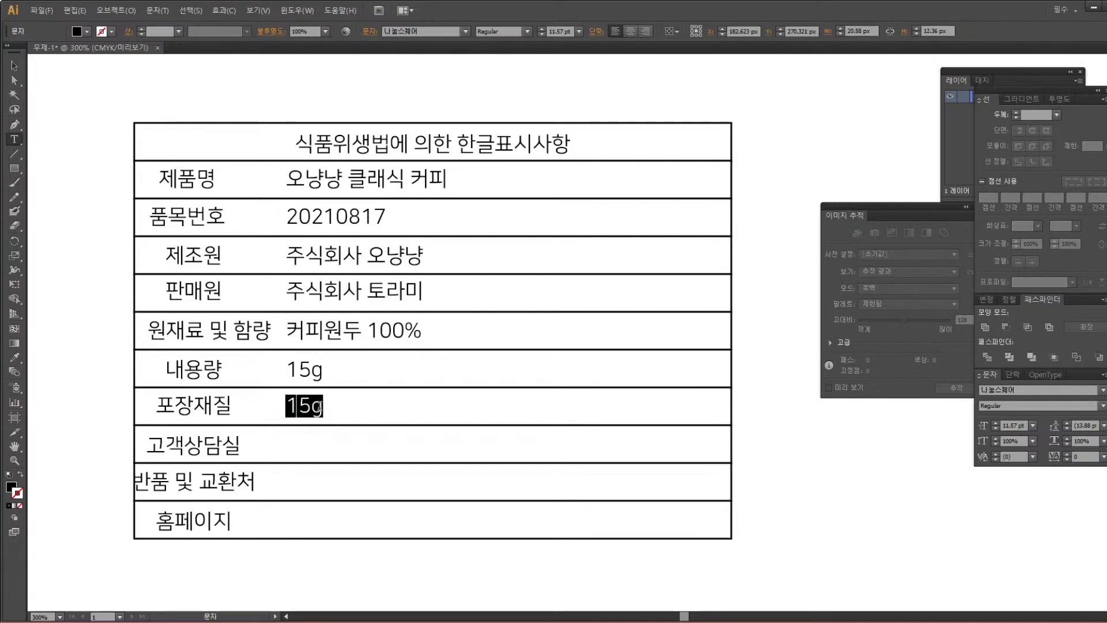
text(vhffldpxks)
key(BackSpace)
key(BackSpace)
key(BackSpace)
key(BackSpace)
key(BackSpace)
key(BackSpace)
key(BackSpace)
key(BackSpace)
key(BackSpace)
key(BackSpace)
Replace the selected text in the 포장재질 row with "폴리에틸렌(내포장), PET(뚜껑)"
text(폴리에티ㄹ렌내포장)
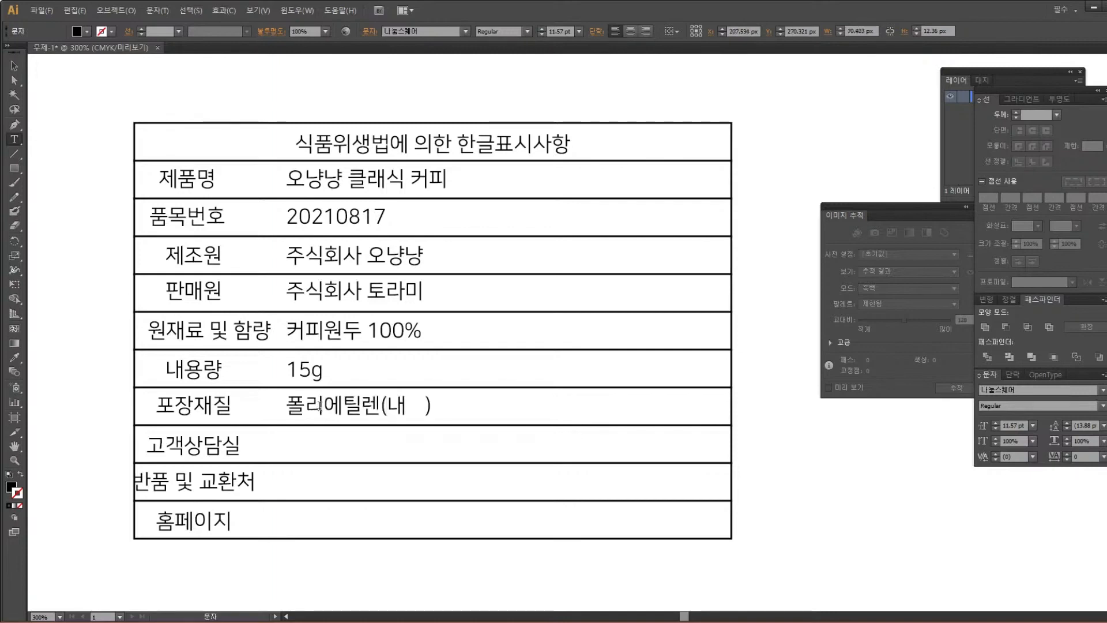
text(, ㅍ)
key(BackSpace)
text(PET)
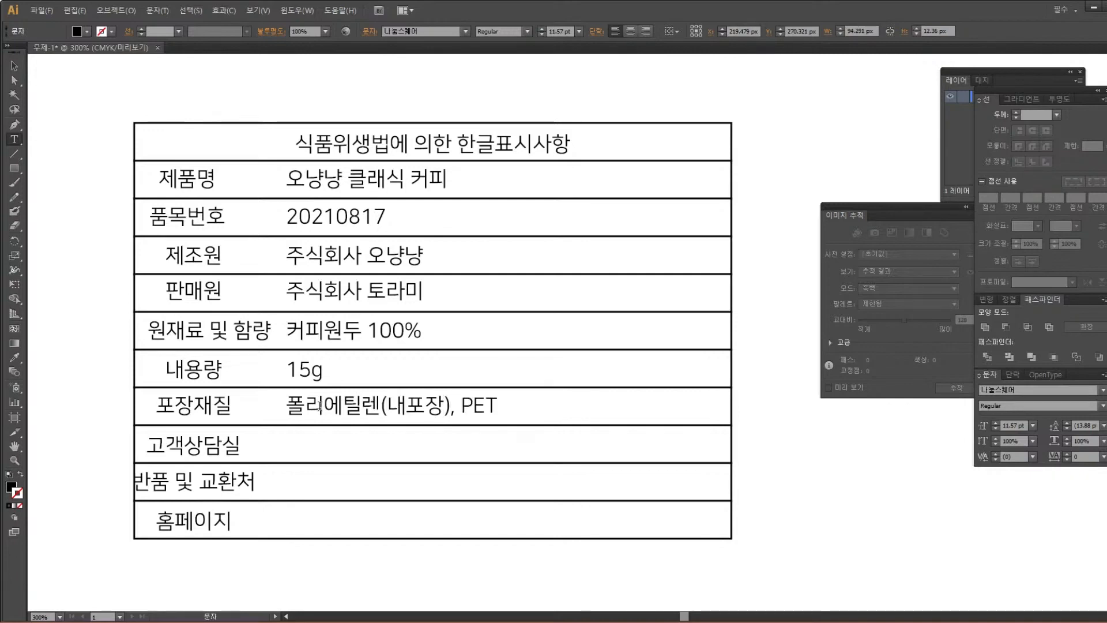
text(뚜껑)
click(496, 406)
text((뚜껑)
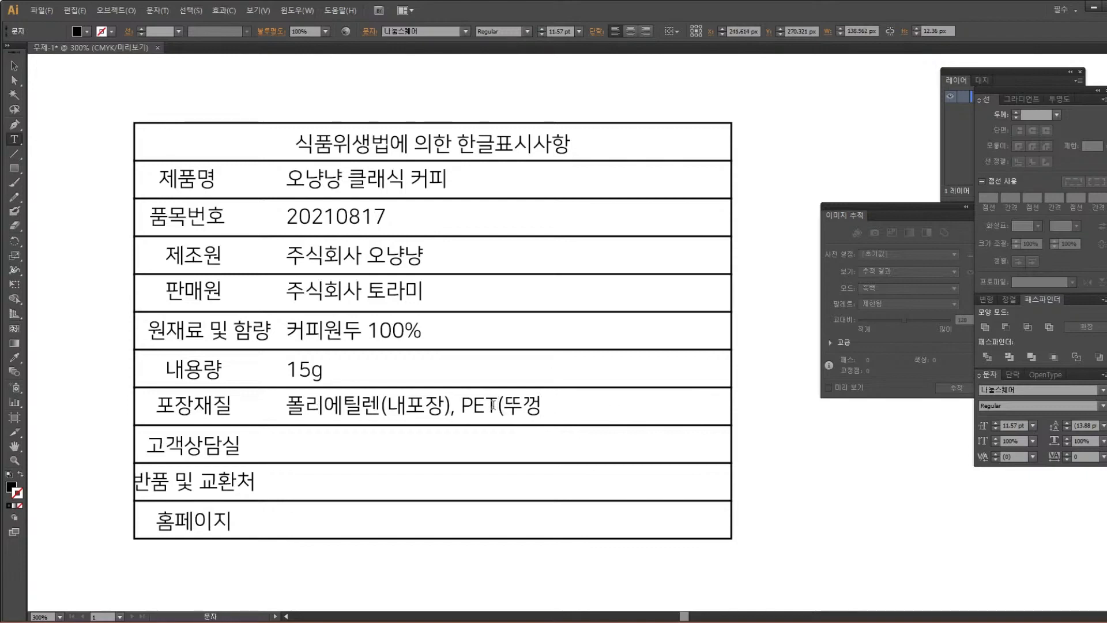
text())
Copy the packaging material value into the 고객상담실 row and replace the copy's text with the customer service phone number
click(14, 65)
drag(382, 409, 382, 449)
double_click(383, 450)
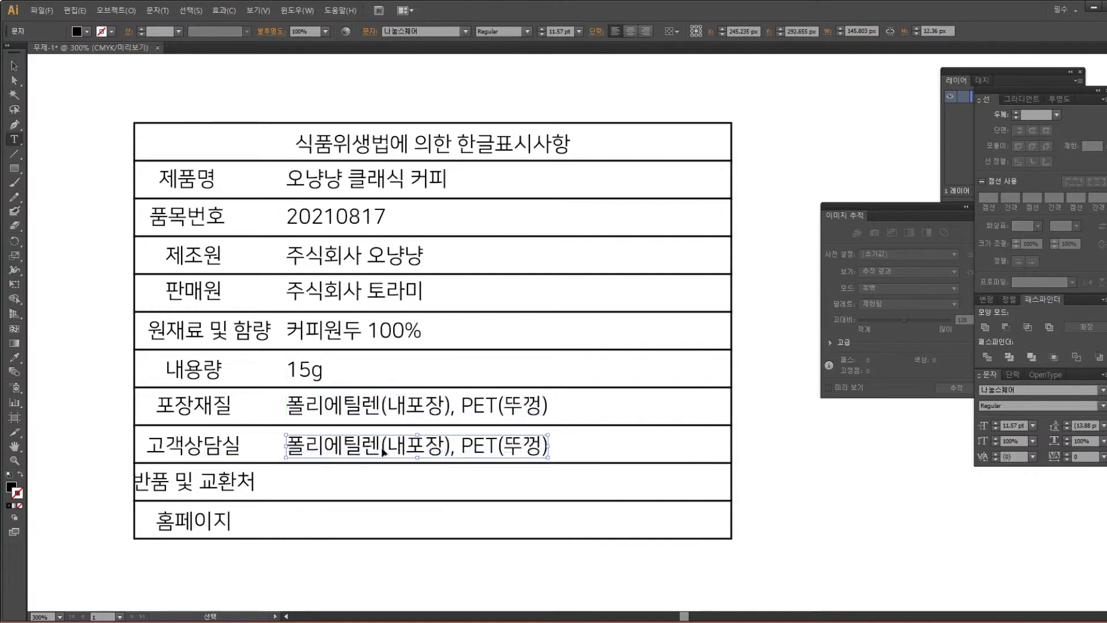
key(ctrl+a)
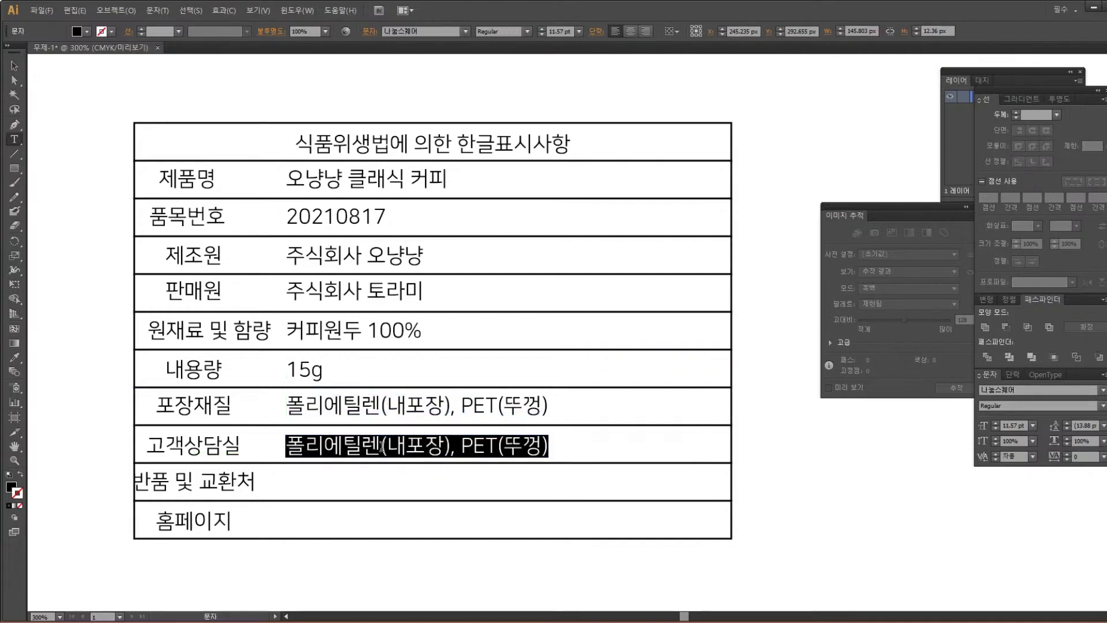
text(02-123)
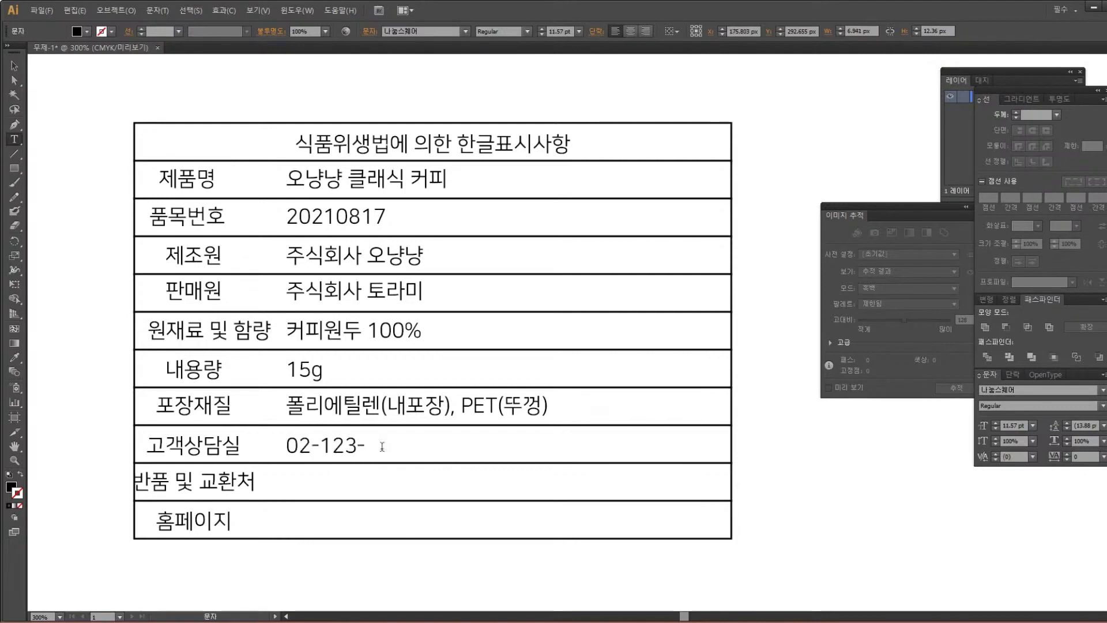
text(4-5719)
key(BackSpace)
key(BackSpace)
key(BackSpace)
key(BackSpace)
text(5678)
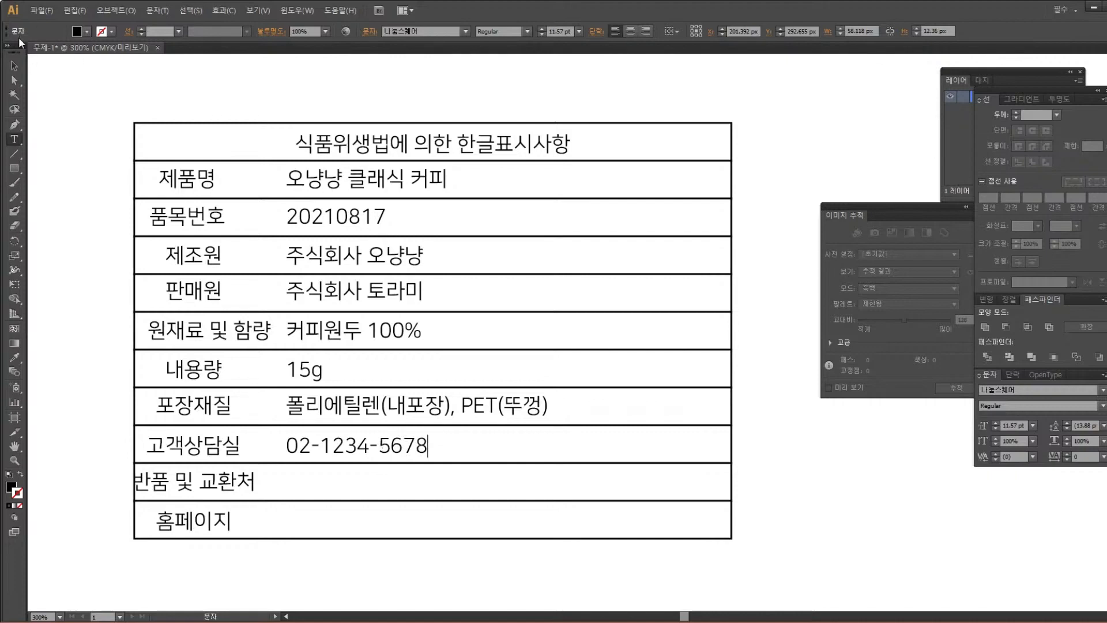
Copy the phone number from the 고객상담실 row into the 반품 및 교환처 row
click(15, 65)
drag(392, 450, 400, 486)
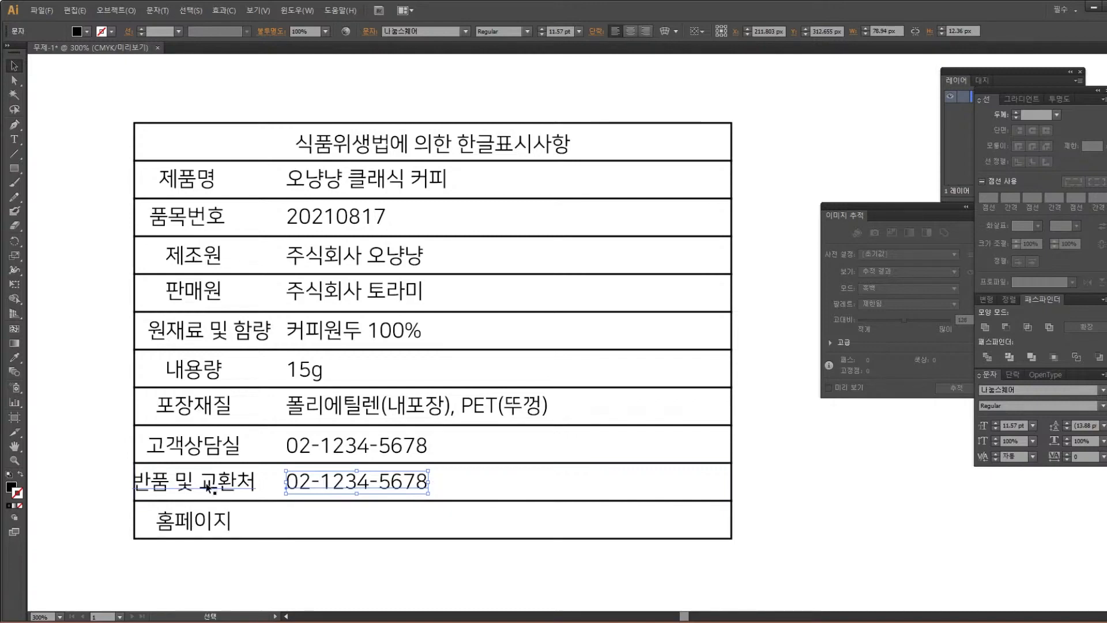
double_click(365, 488)
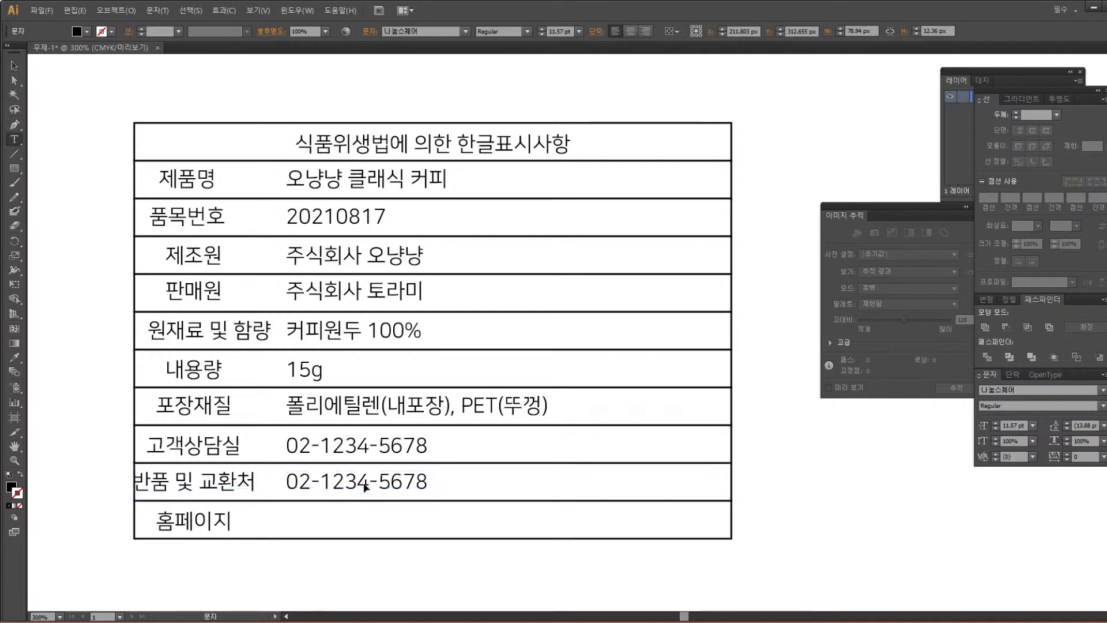
drag(298, 483, 415, 483)
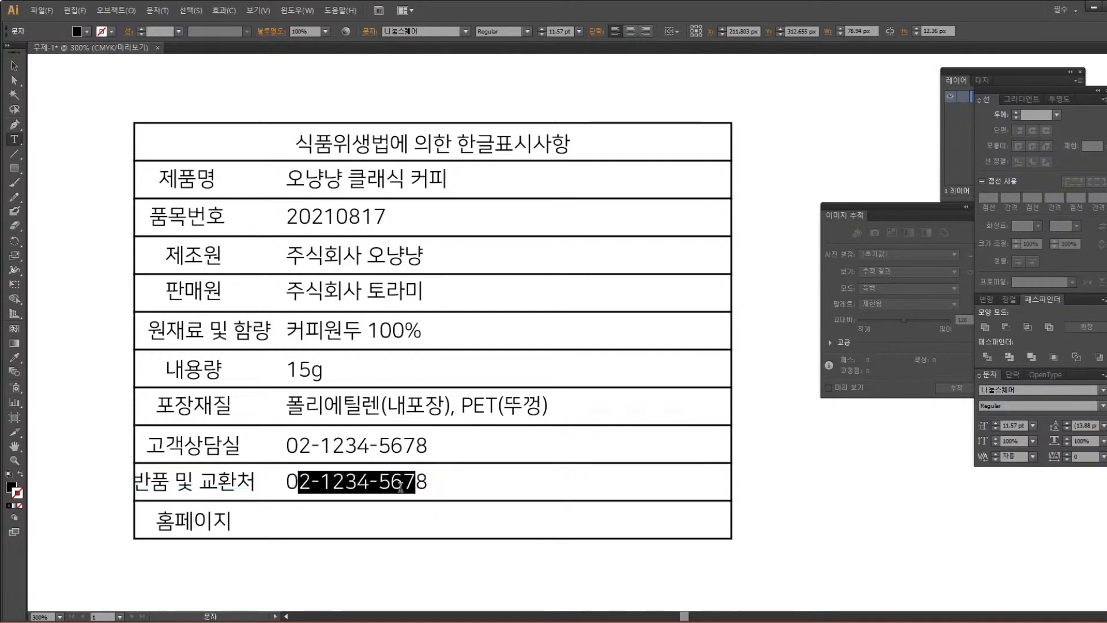
click(14, 65)
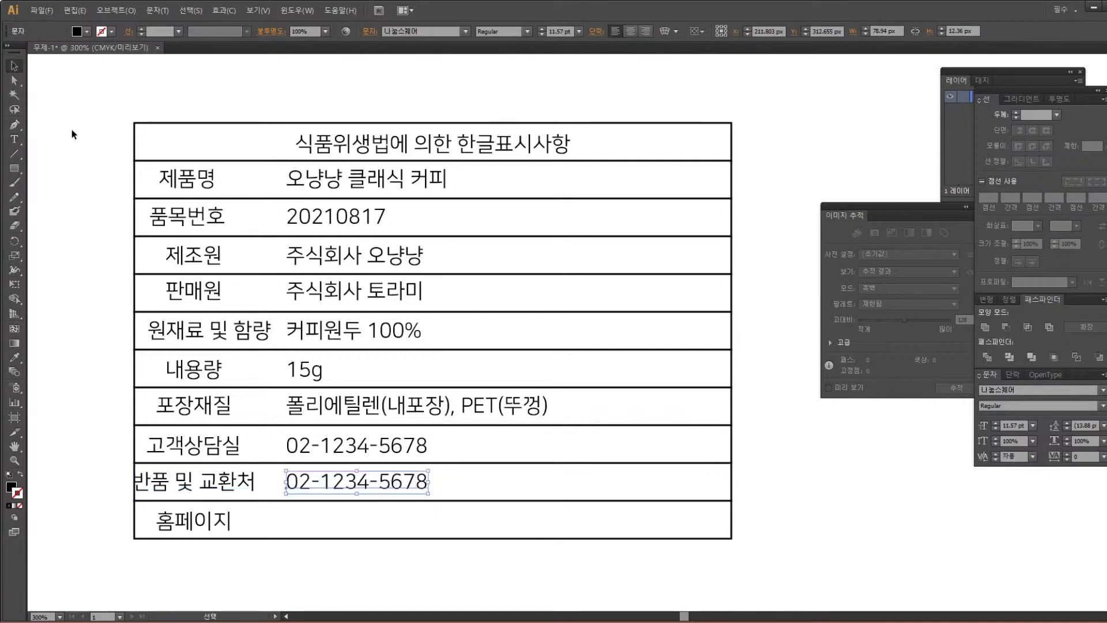
Append the manufacturer's city and district after the company name in the 제조원 row
click(336, 326)
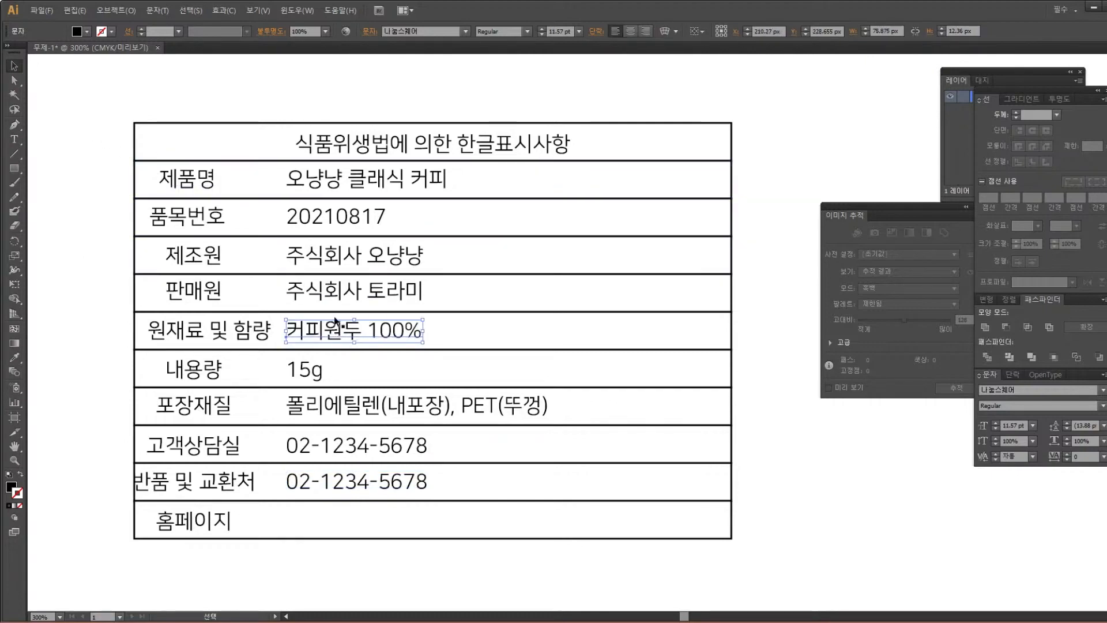
click(338, 296)
click(330, 339)
click(327, 260)
double_click(327, 260)
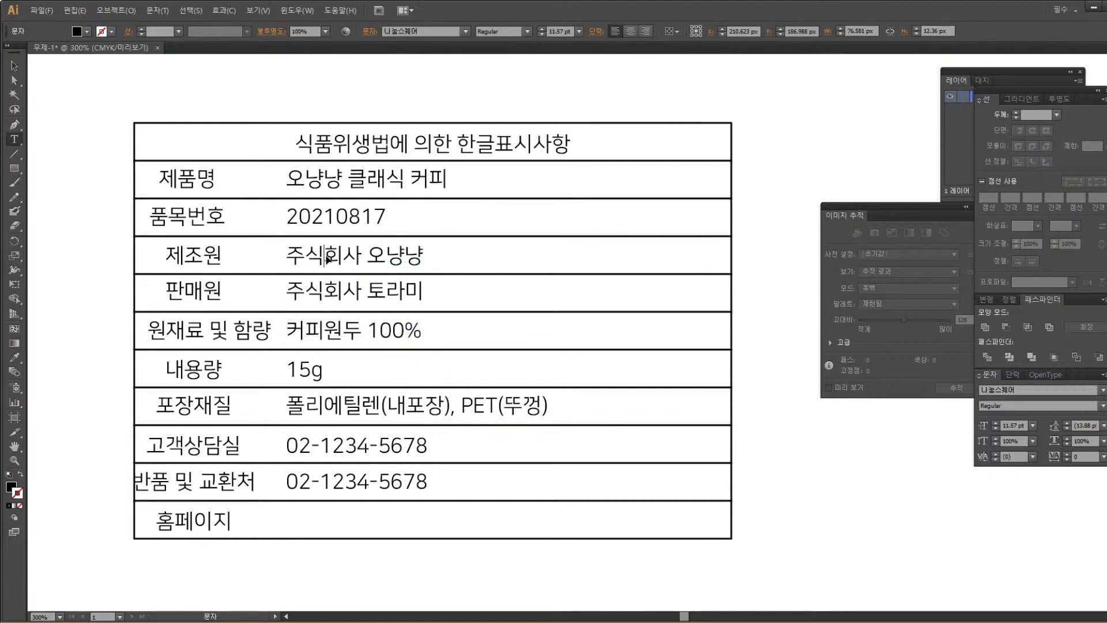
drag(288, 258, 443, 261)
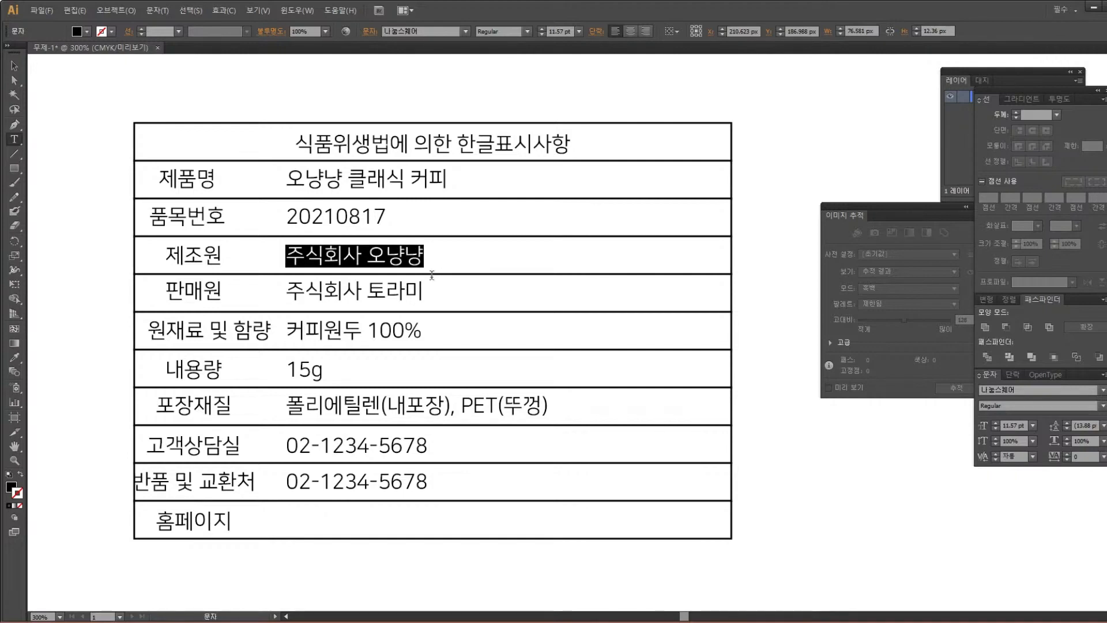
key(Right)
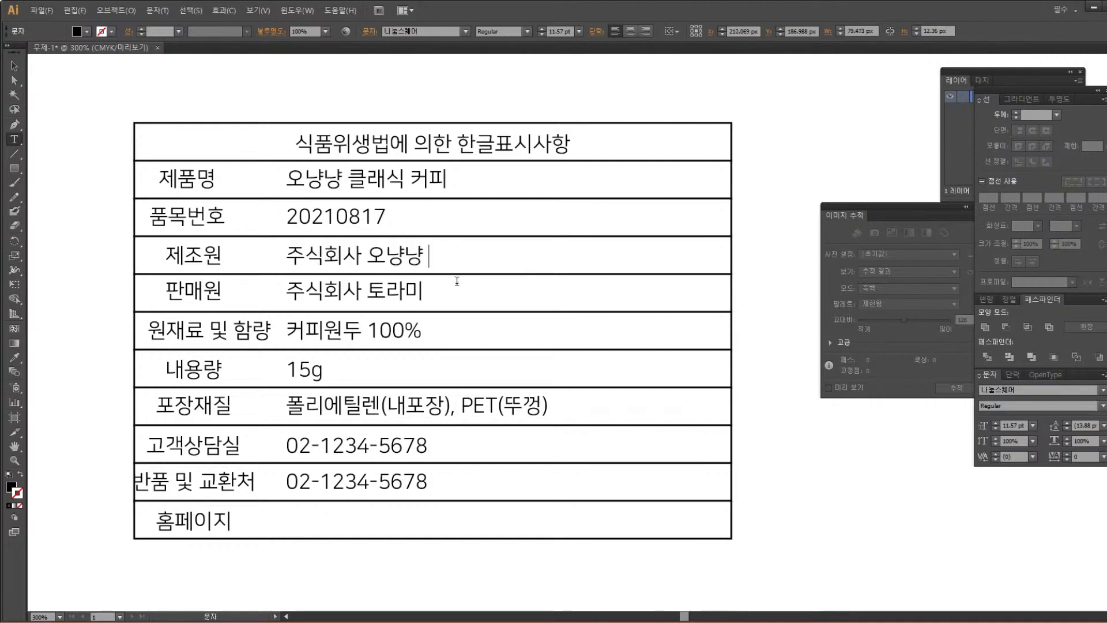
text(ㄱ)
key(BackSpace)
text(서울시 중구)
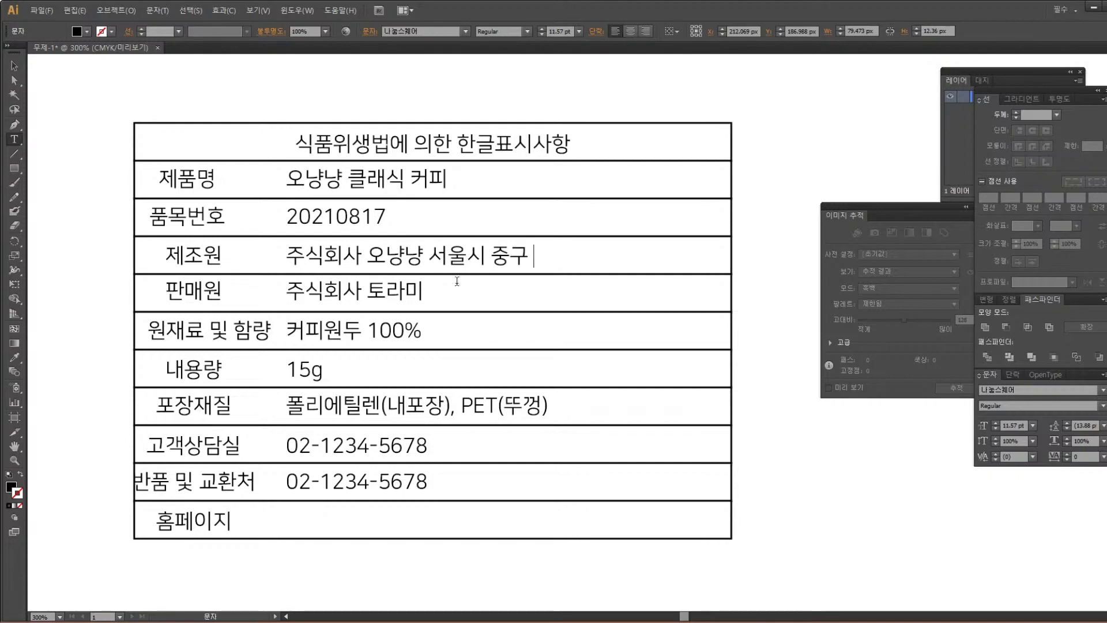
Add the locality name and unit number to the end of the address in the 제조원 row
text(오냥냥나라)
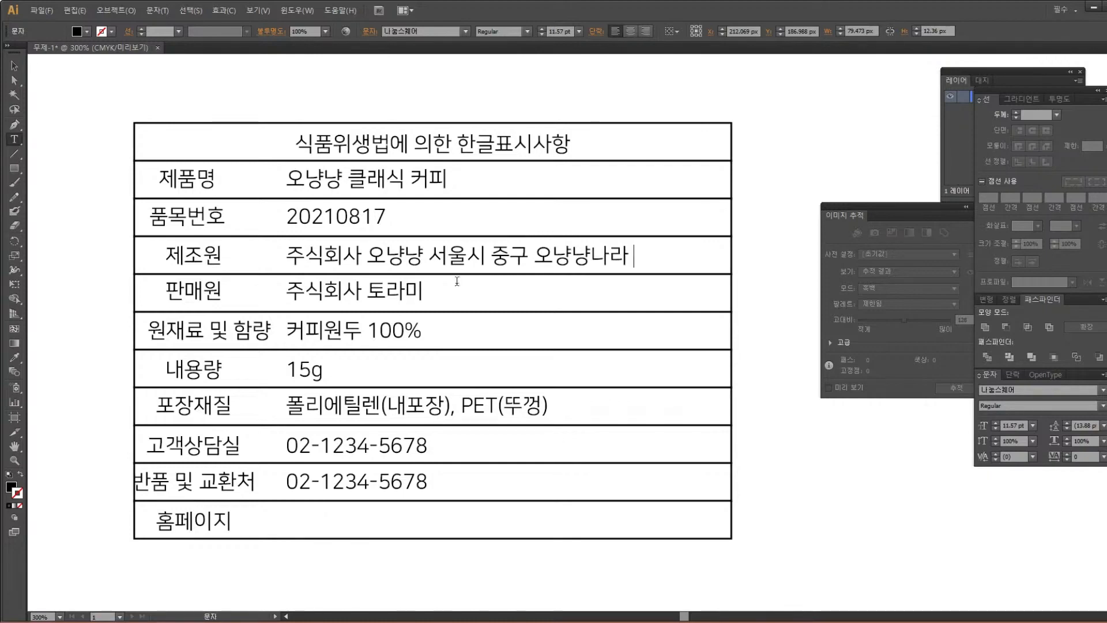
text( 029)
key(BackSpace)
key(BackSpace)
key(BackSpace)
text(209호)
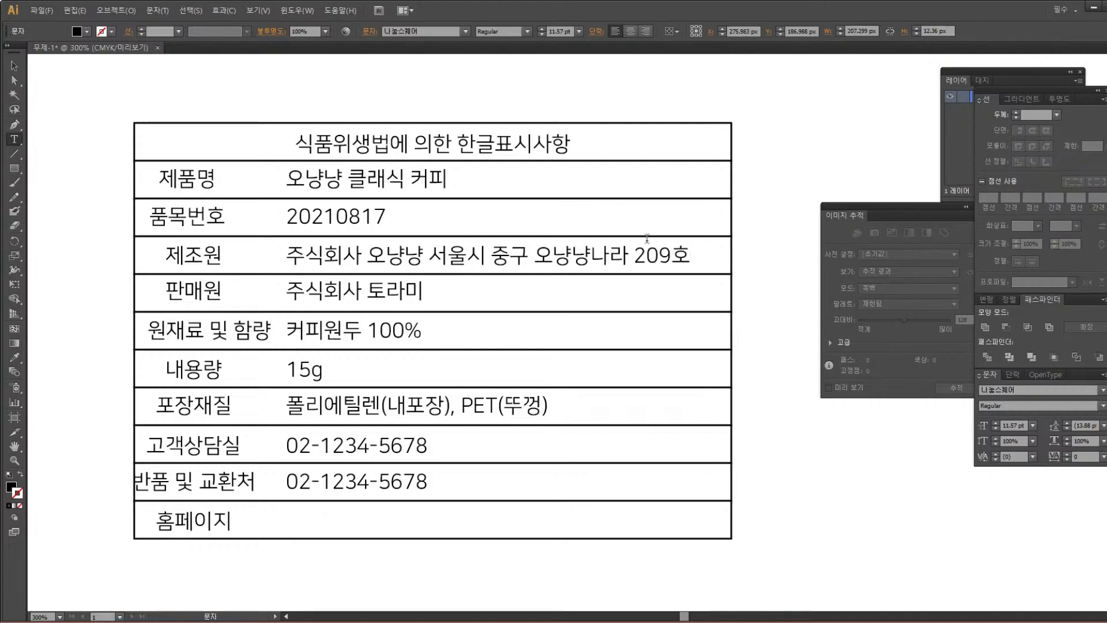
click(15, 67)
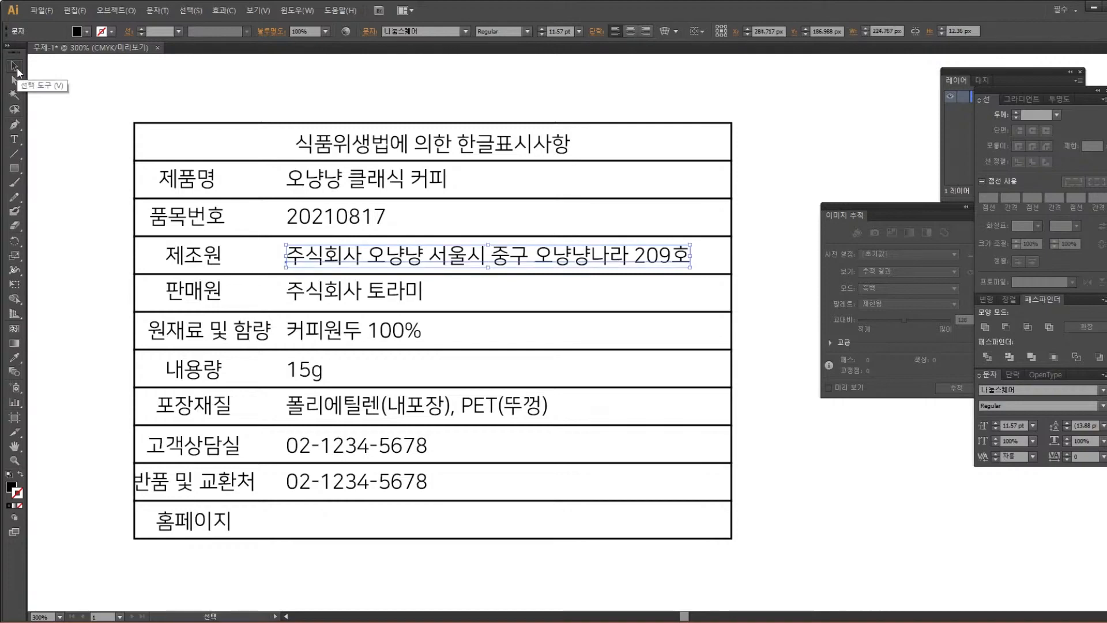
Insert the town and street number before the unit number in the 제조원 address
triple_click(686, 265)
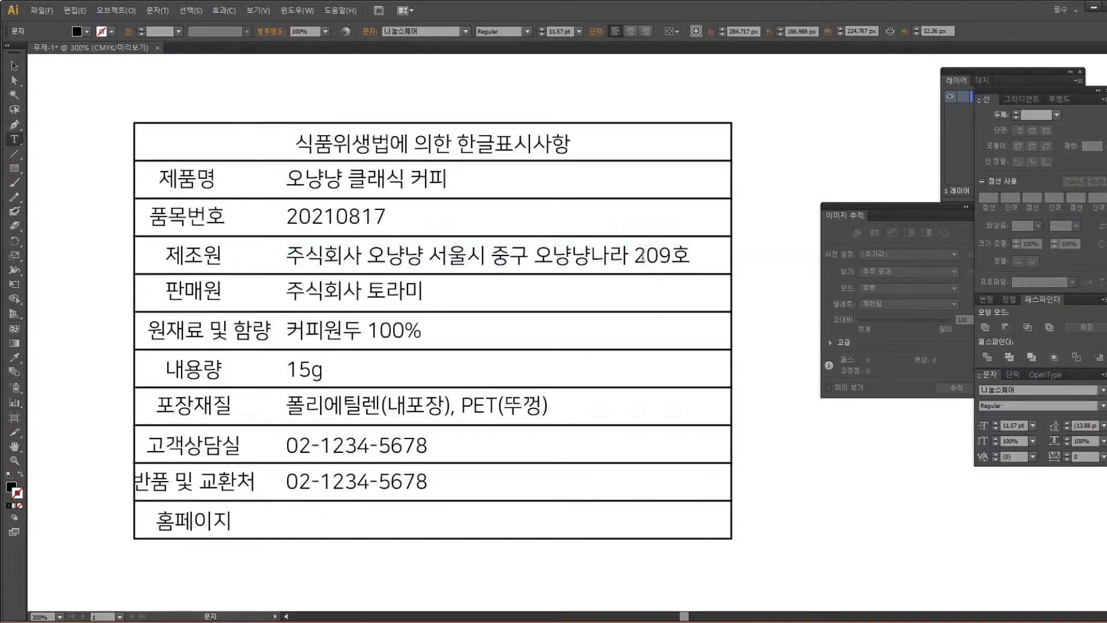
click(632, 256)
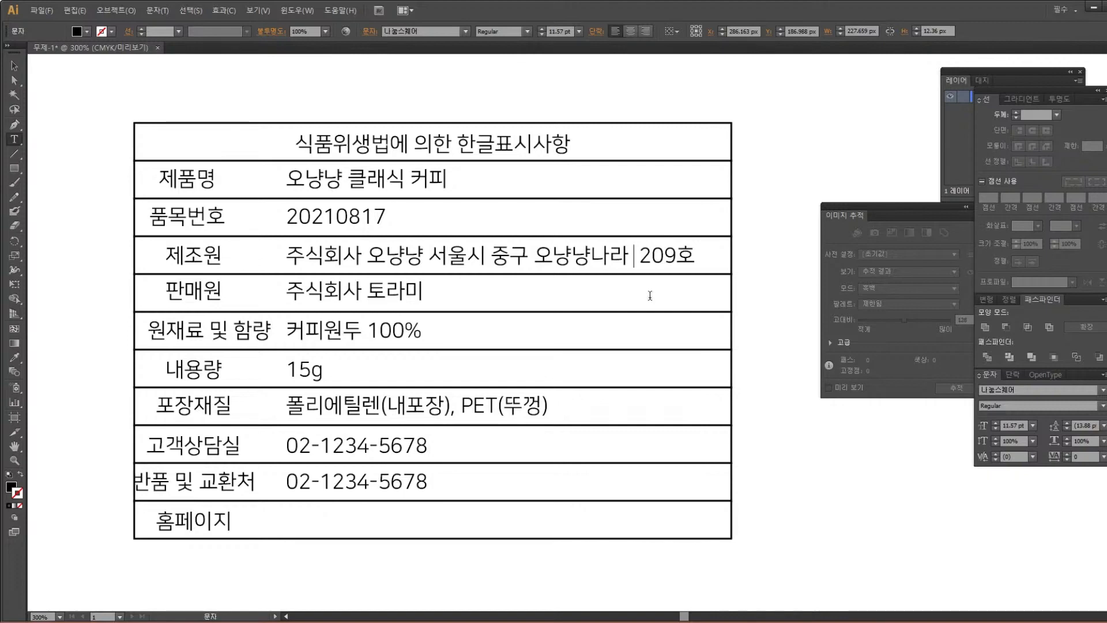
text(케이읍)
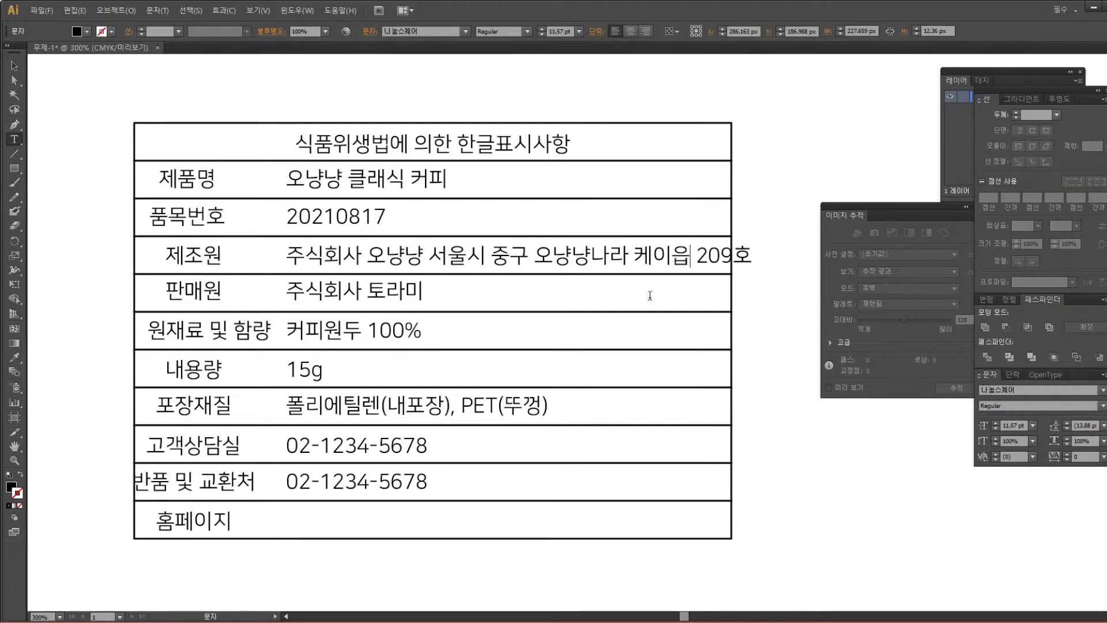
text( 20번길2 )
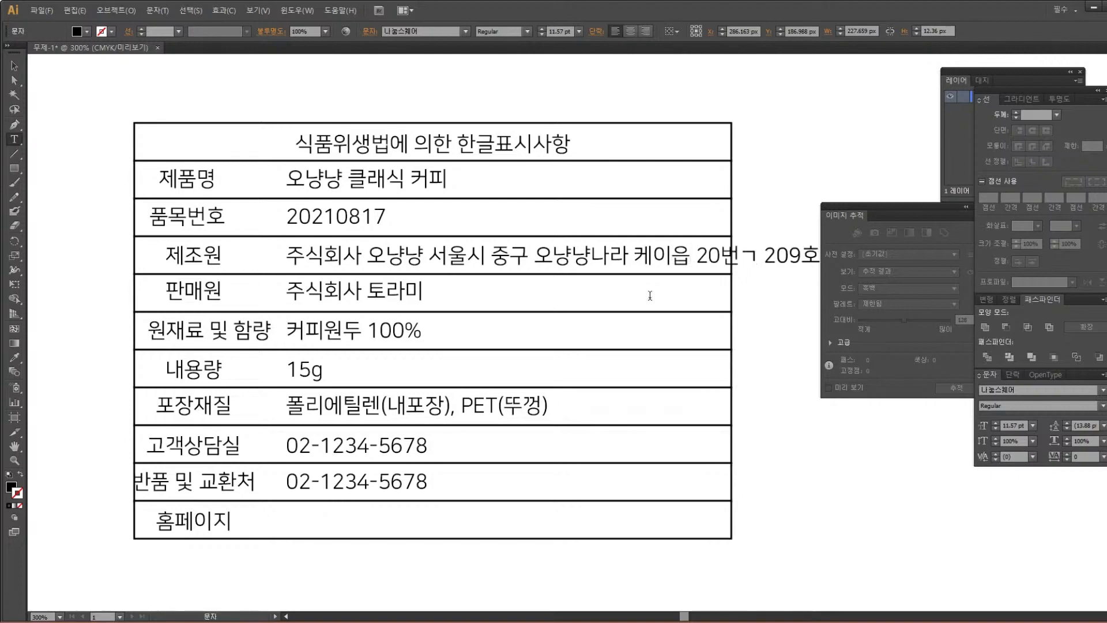
text(2)
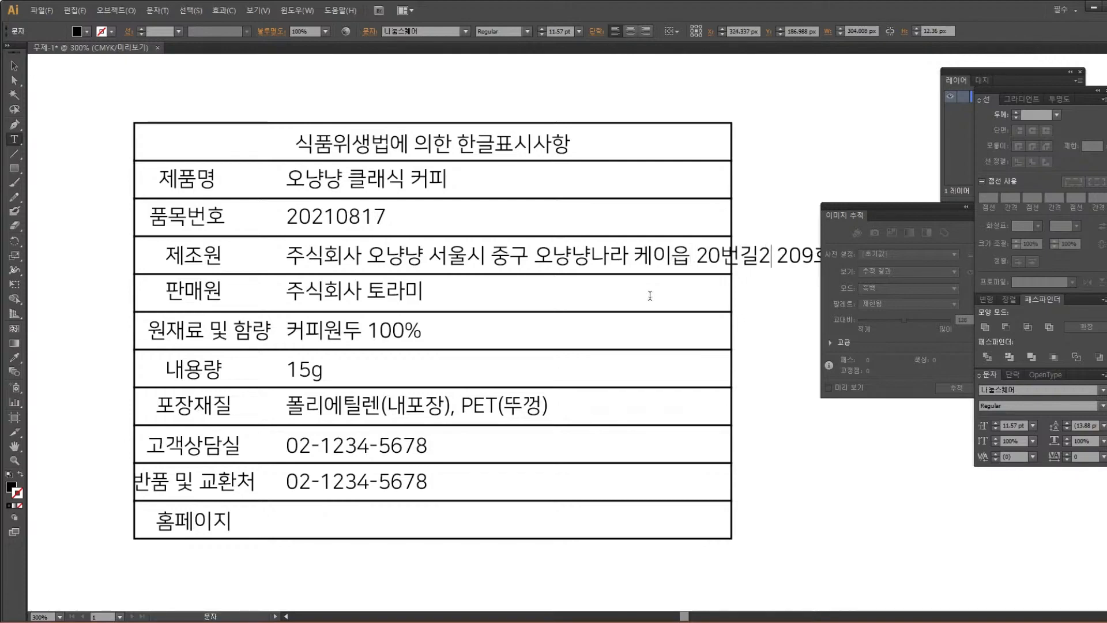
Insert the building name between the street number and the unit number in the 제조원 address
click(14, 66)
drag(448, 260, 335, 243)
drag(577, 278, 631, 309)
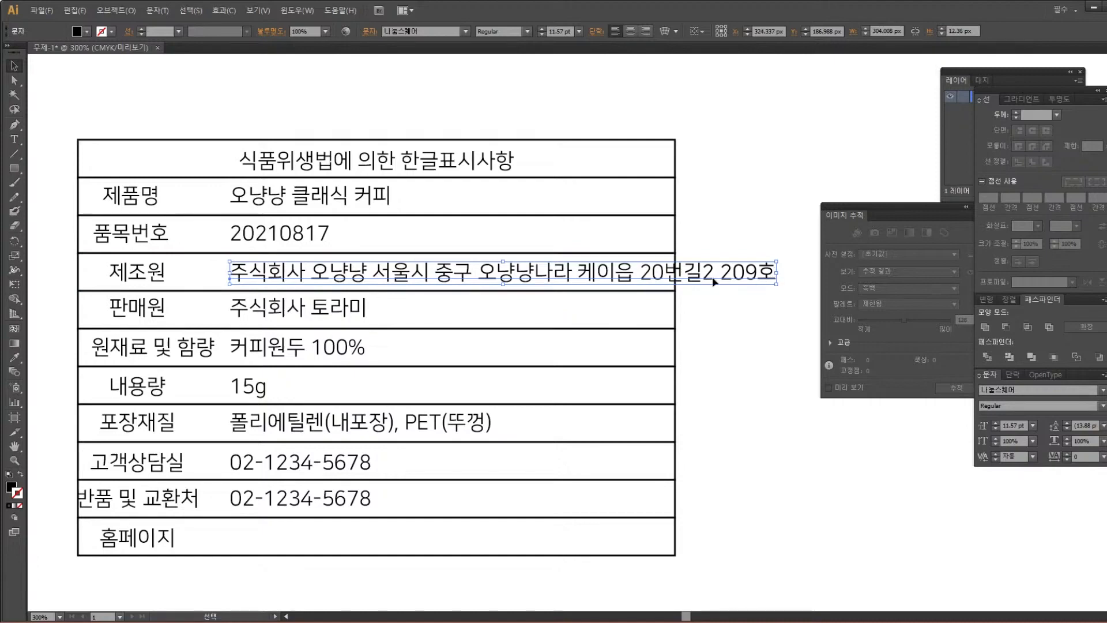
double_click(647, 277)
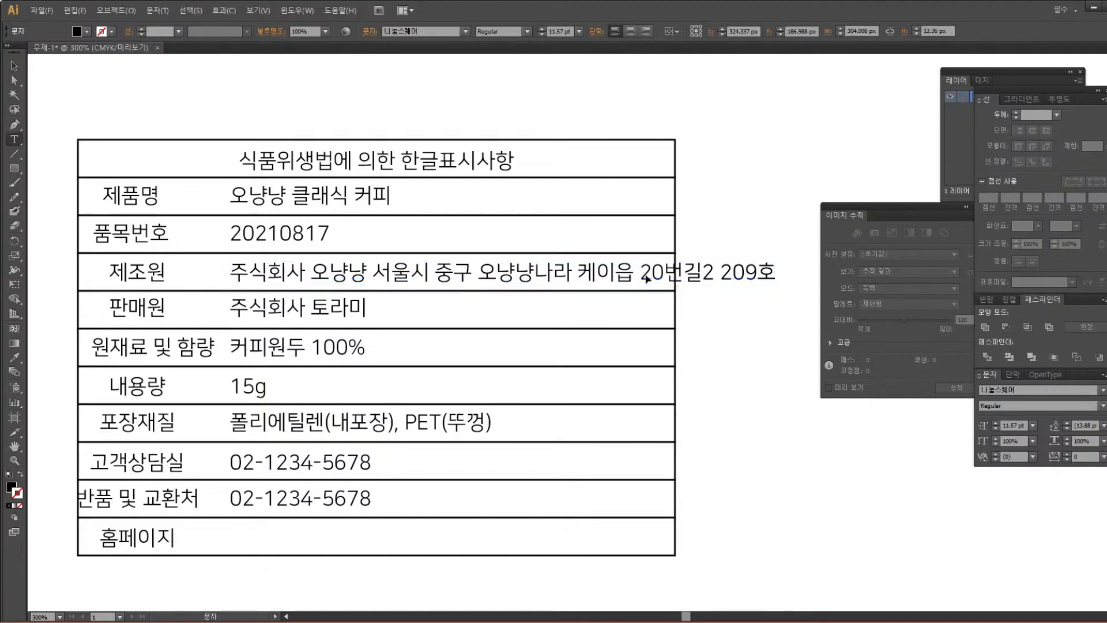
key(ctrl+a)
click(634, 273)
click(714, 273)
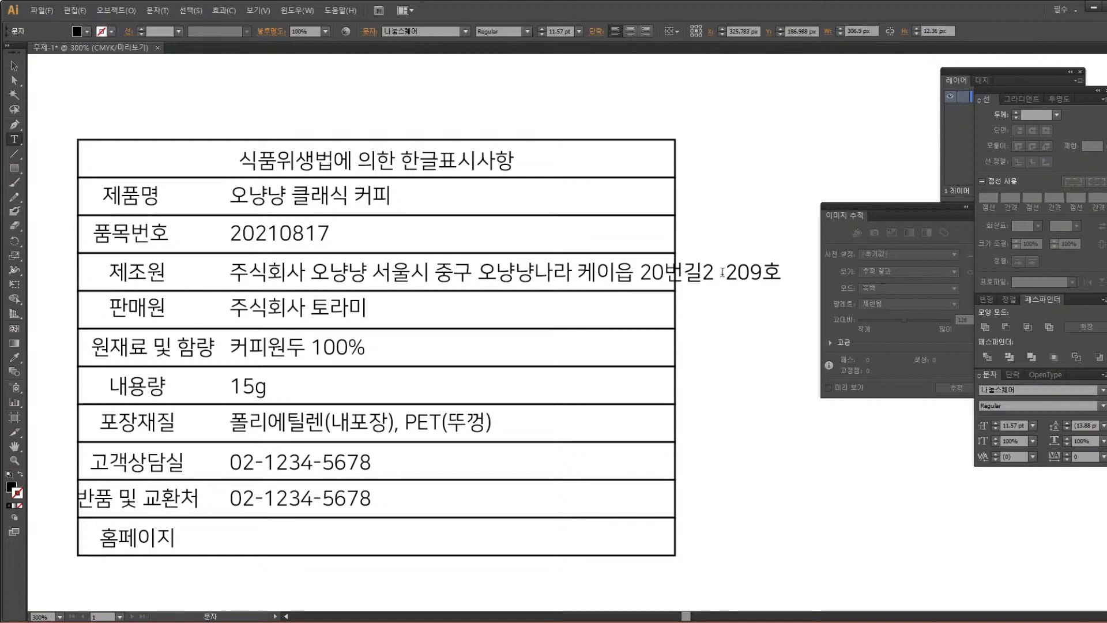
text(케이케이아파)
Replace the building type in the 제조원 address with "오피스텔", separated from the building name by a space
click(15, 67)
click(312, 133)
drag(652, 252, 516, 244)
double_click(709, 264)
triple_click(709, 264)
drag(718, 263, 661, 263)
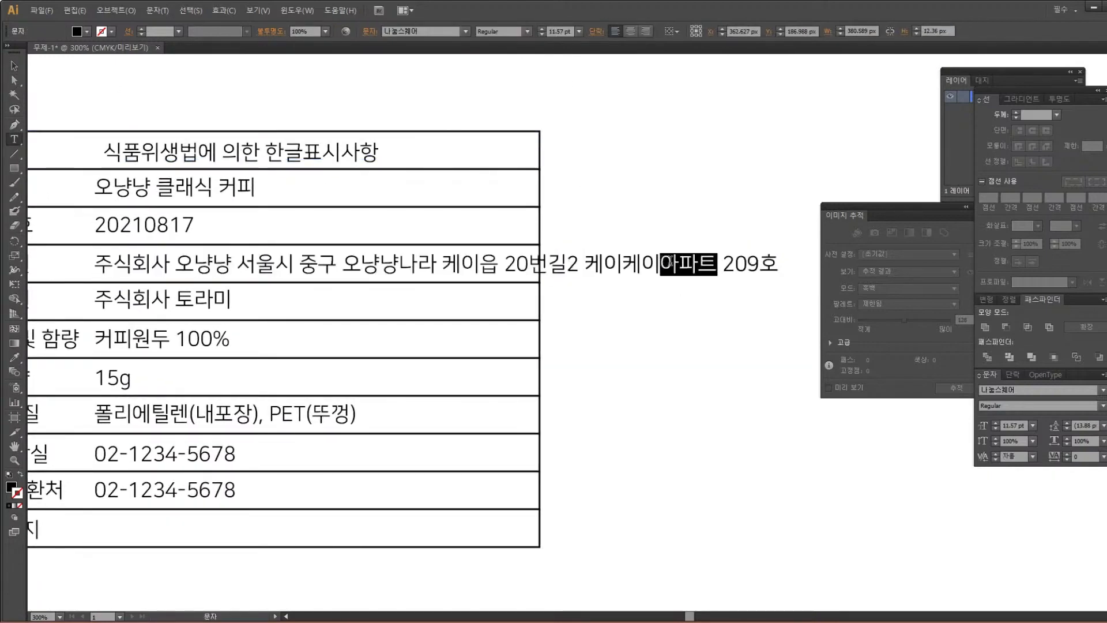
text(오피스텔)
key(Left)
key(Left)
key(Left)
click(19, 61)
click(502, 185)
Copy the phone number from the 반품 및 교환처 row into the 홈페이지 row and replace the copy's text with "ONIANG"
scroll(404, 260, left, 3)
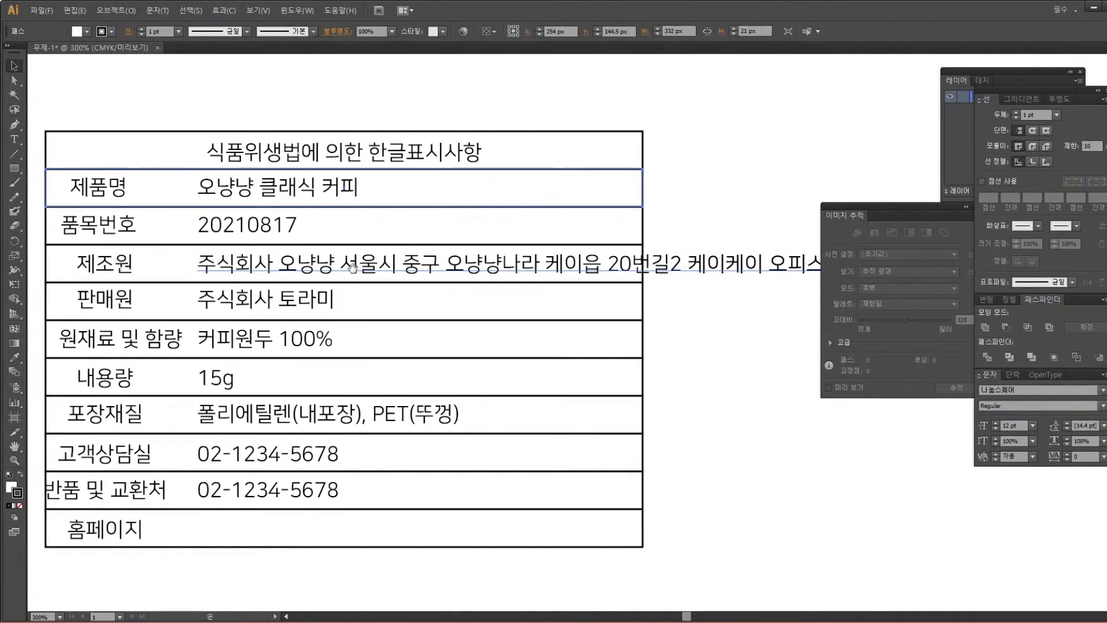
drag(431, 288, 494, 264)
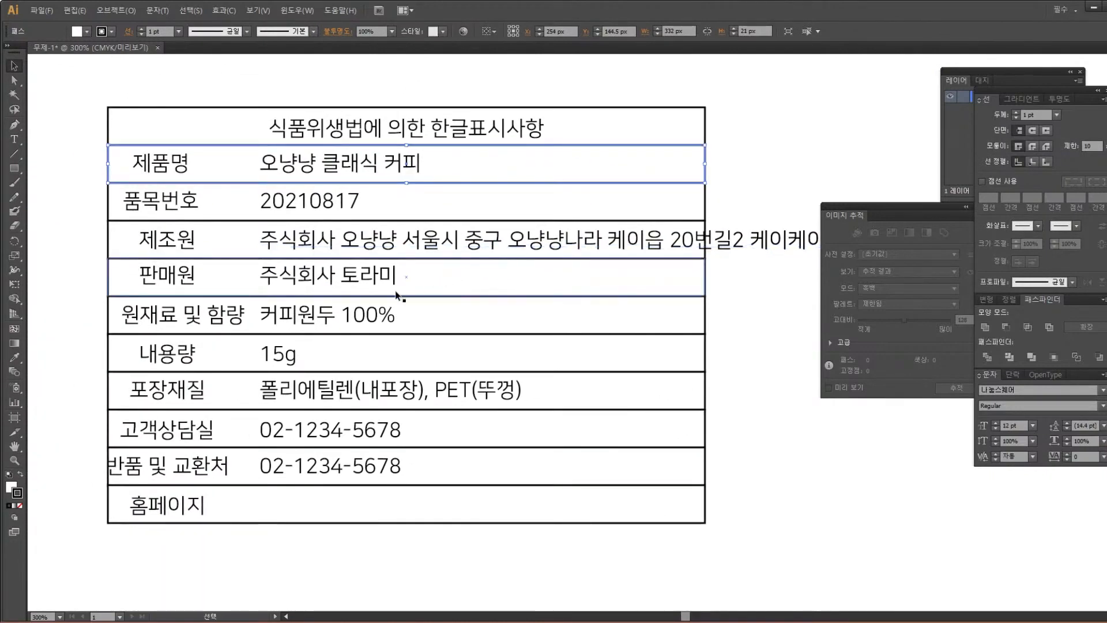
scroll(289, 479, down, 1)
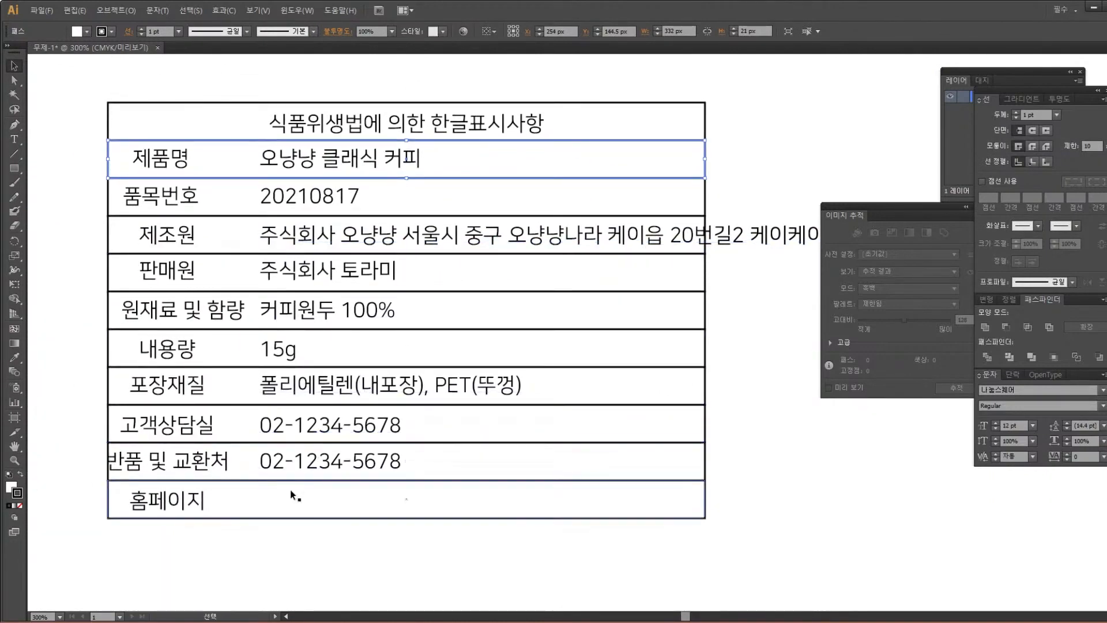
double_click(307, 464)
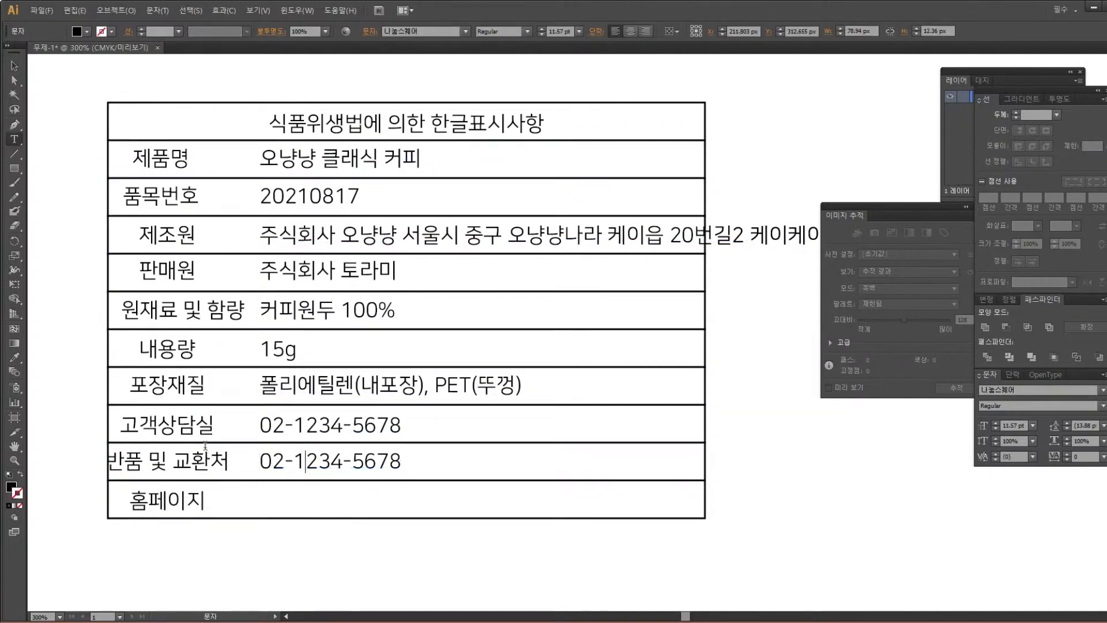
click(259, 465)
key(Escape)
drag(369, 458, 373, 503)
double_click(408, 504)
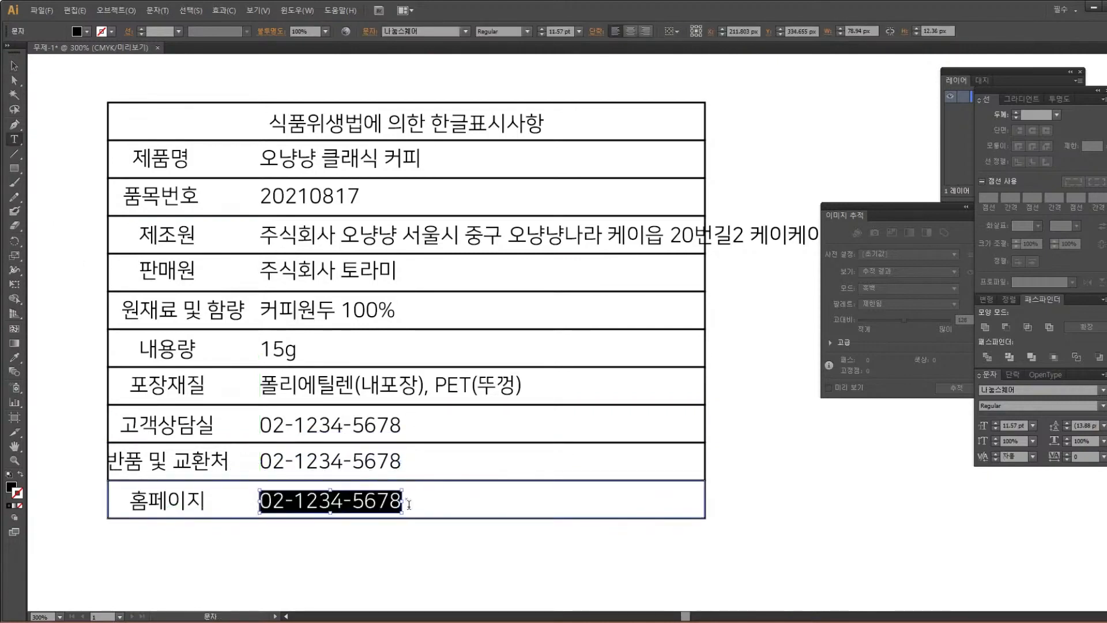
text(0N)
text(IANG)
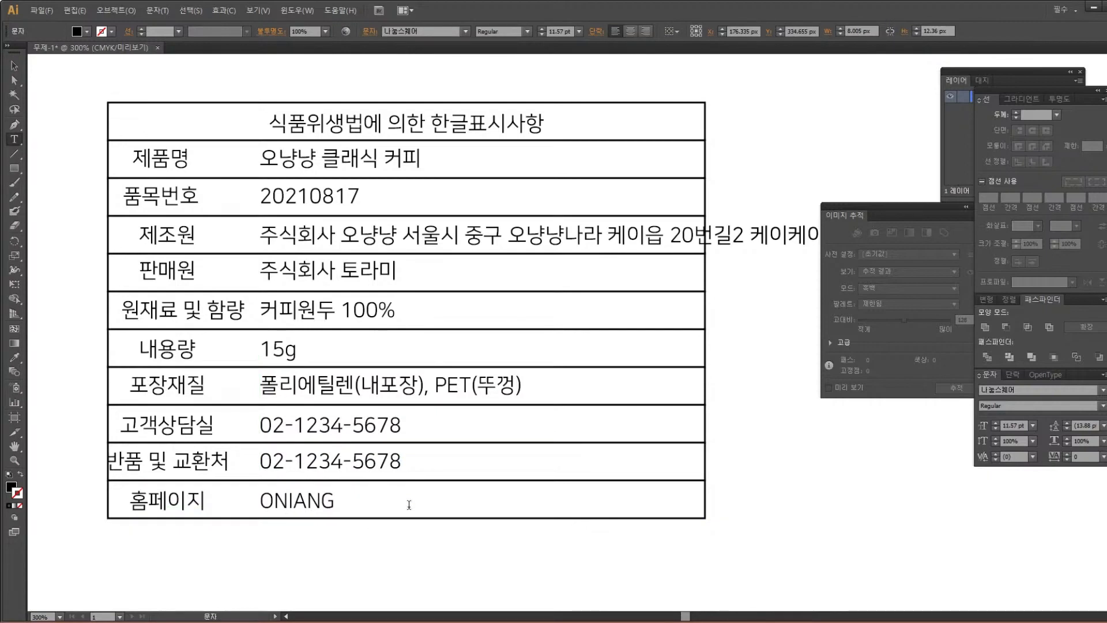
text(.com)
key(BackSpace)
key(BackSpace)
key(BackSpace)
text(com)
key(Left)
key(Left)
key(Left)
key(Left)
key(Left)
key(Left)
key(Left)
text(www.)
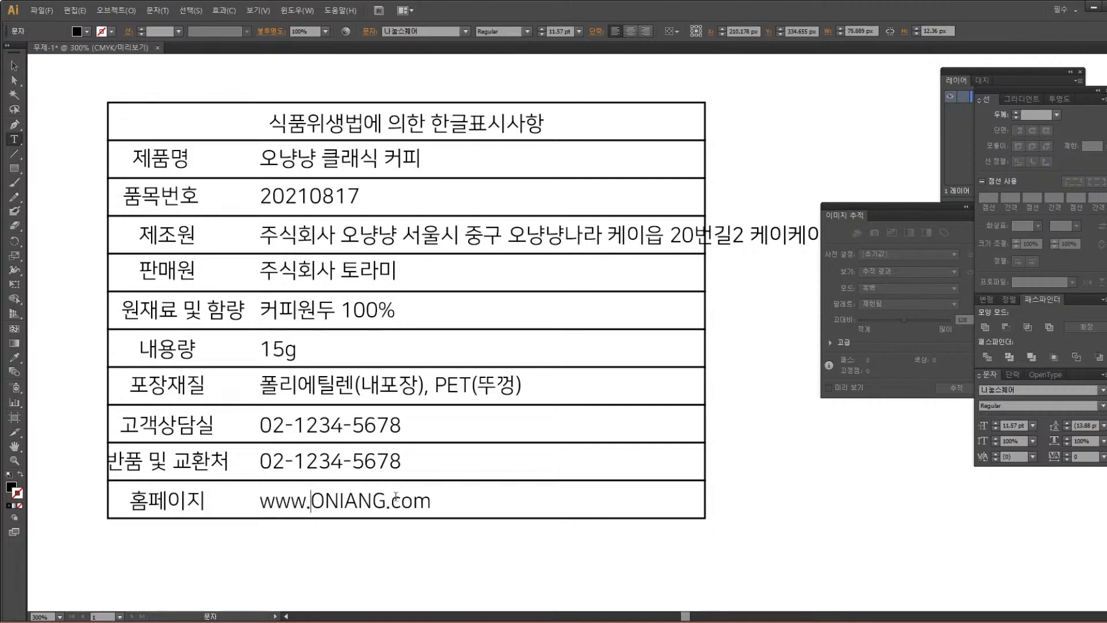
click(14, 65)
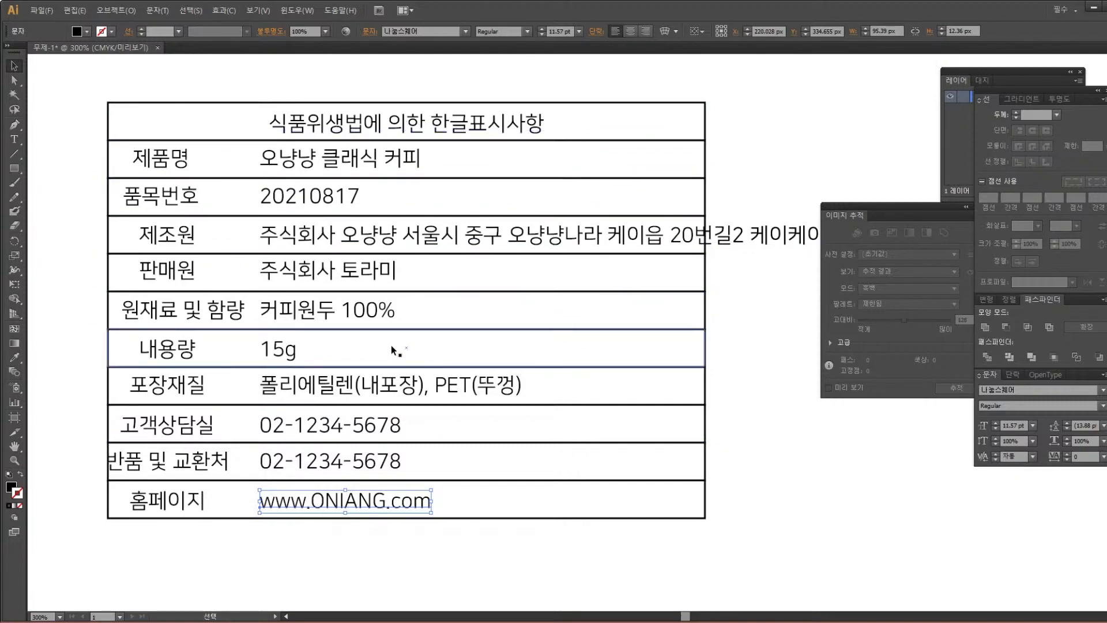
drag(466, 504, 252, 497)
key(ctrl+z)
drag(482, 541, 194, 538)
key(ctrl+z)
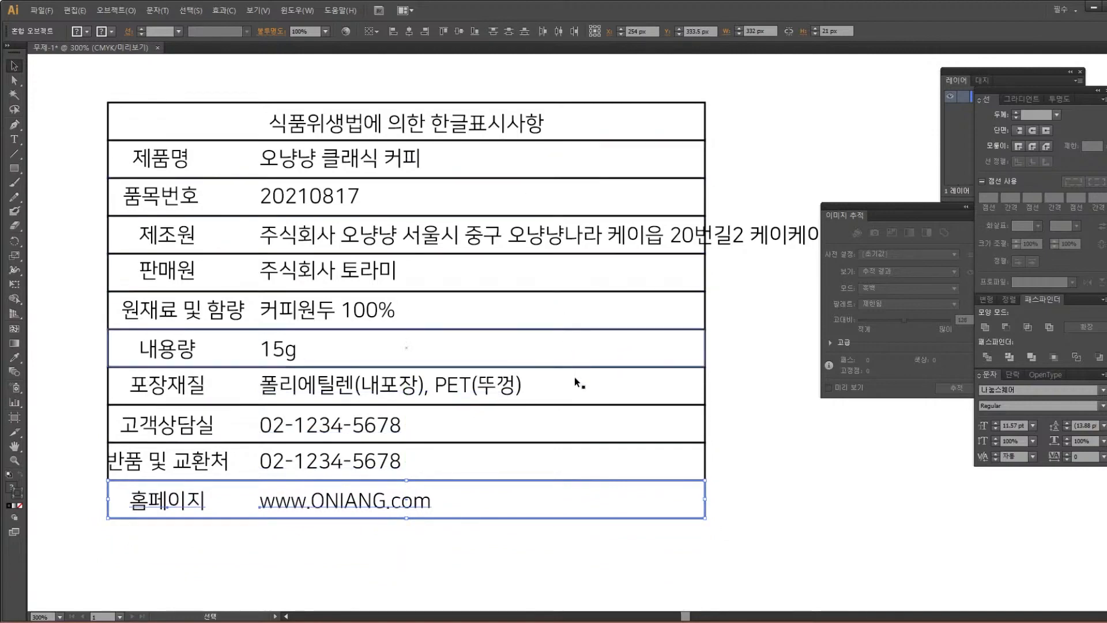
click(750, 474)
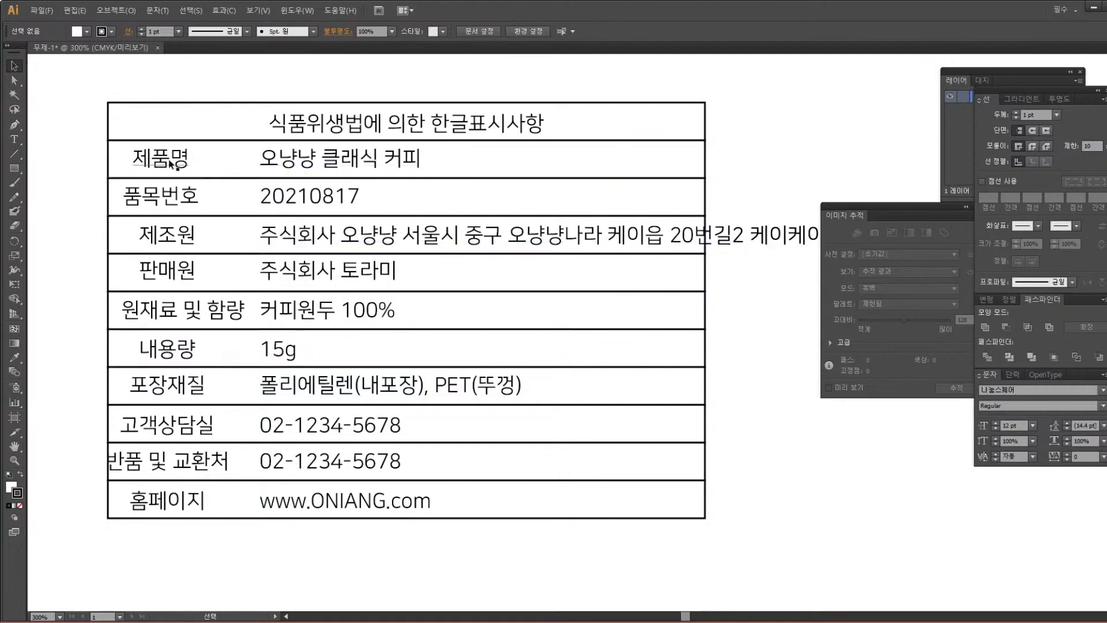
drag(734, 503, 692, 260)
drag(683, 157, 683, 156)
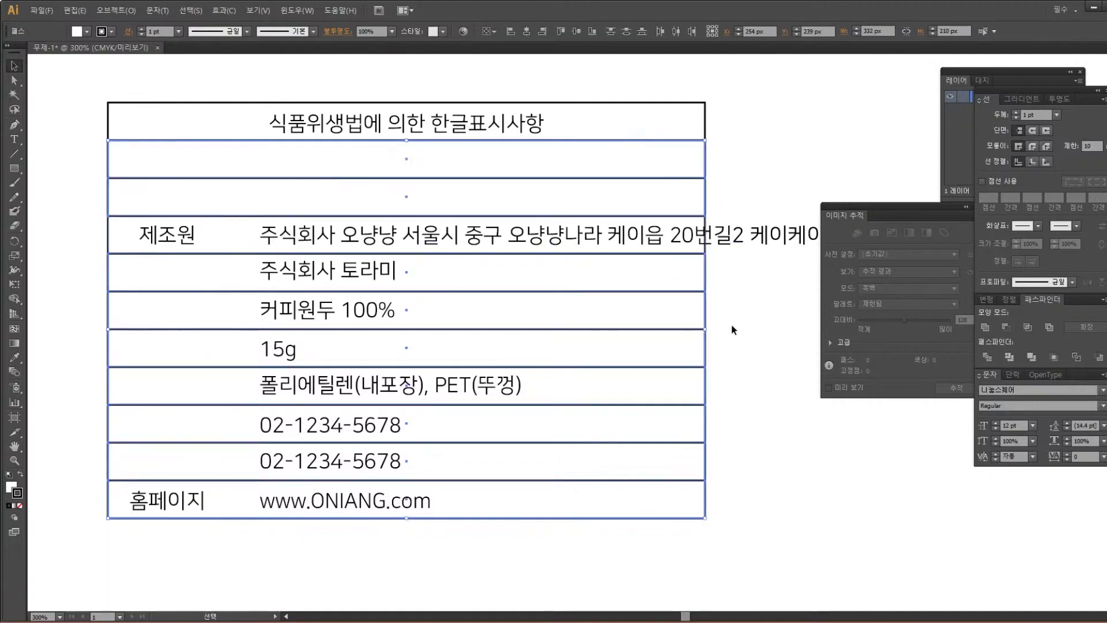
drag(655, 334, 238, 365)
key(a)
key(ctrl+z)
Duplicate the ten row boxes below the heading in place, narrow the copies to about 67 px as label cells and send them backward
drag(735, 549, 678, 167)
key(a)
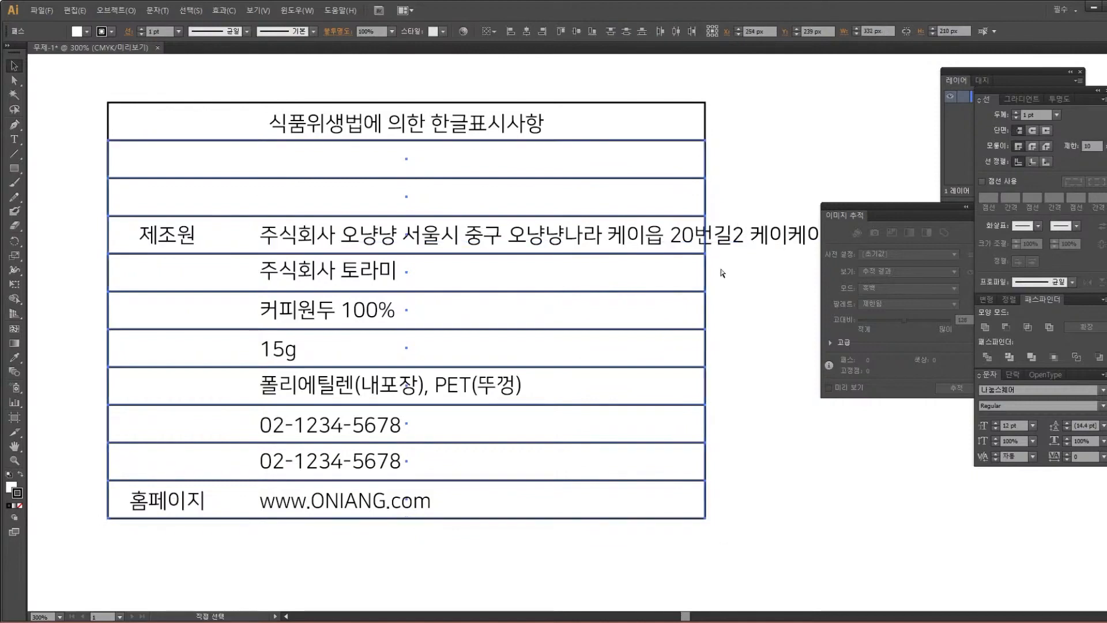
key(v)
drag(706, 329, 230, 409)
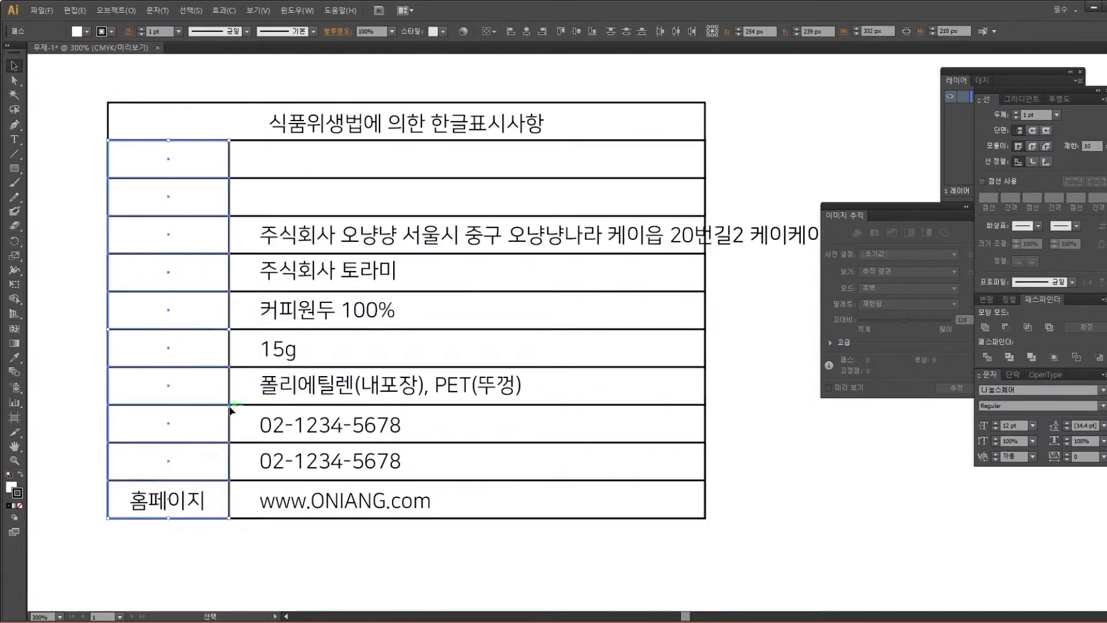
key(ctrl+[)
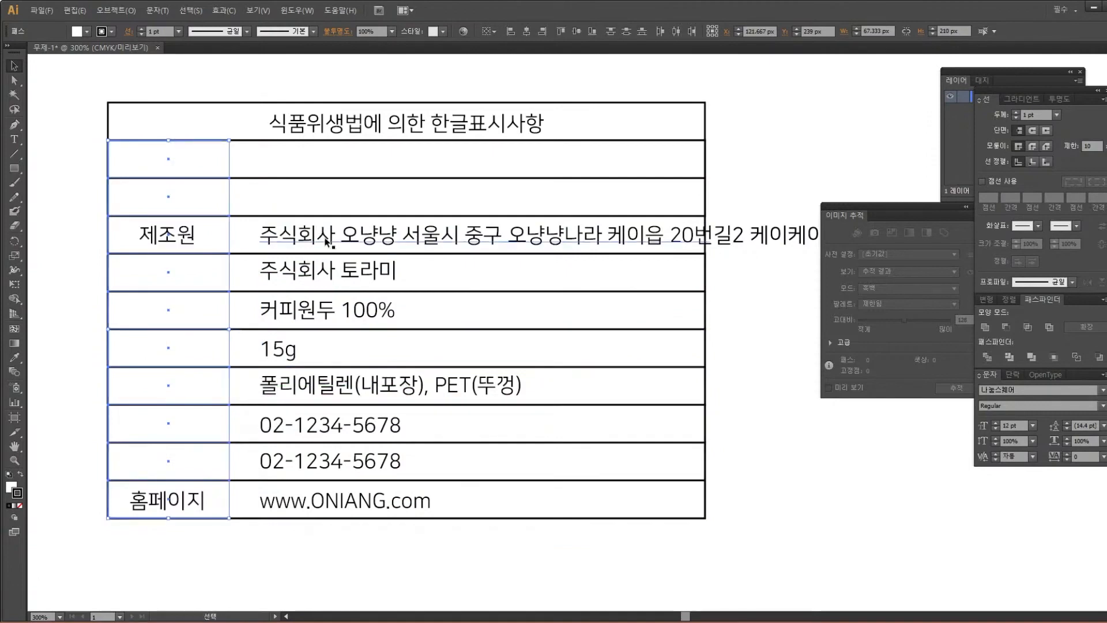
Remove the fill from the ten full-width row boxes below the heading and keep a black stroke on them
click(413, 173)
shift+click(425, 197)
drag(717, 545, 678, 150)
shift+click(764, 227)
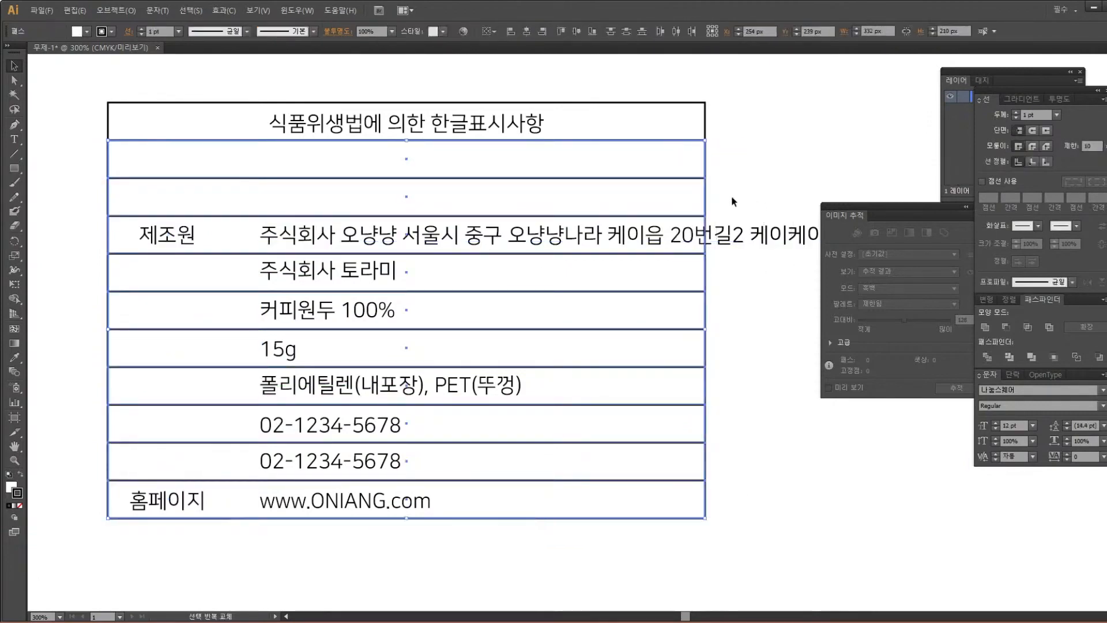
click(20, 506)
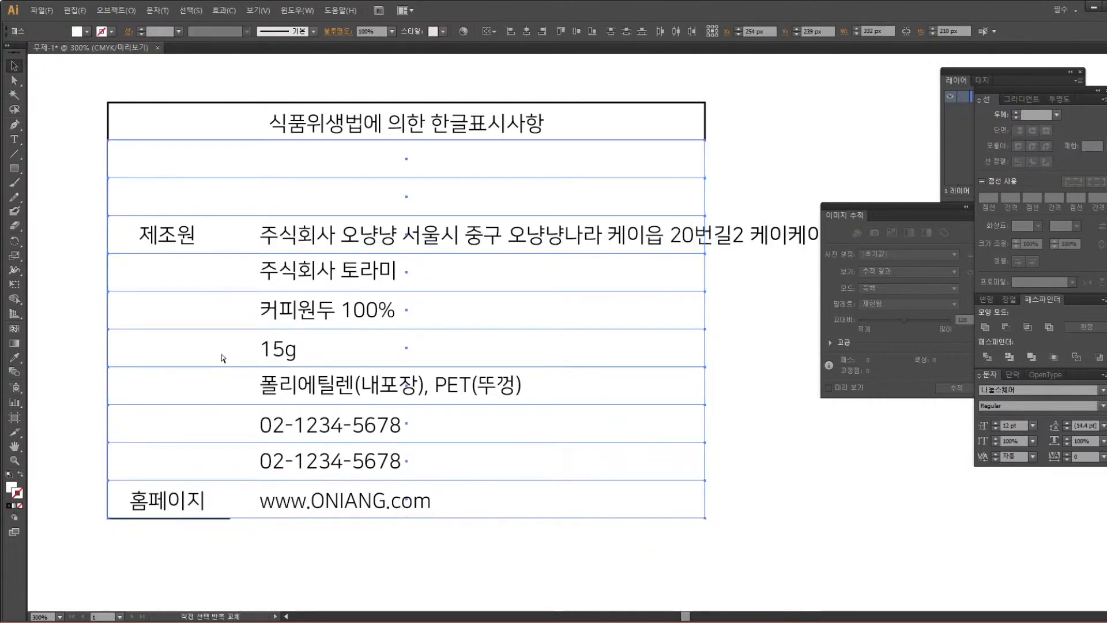
click(10, 476)
click(20, 505)
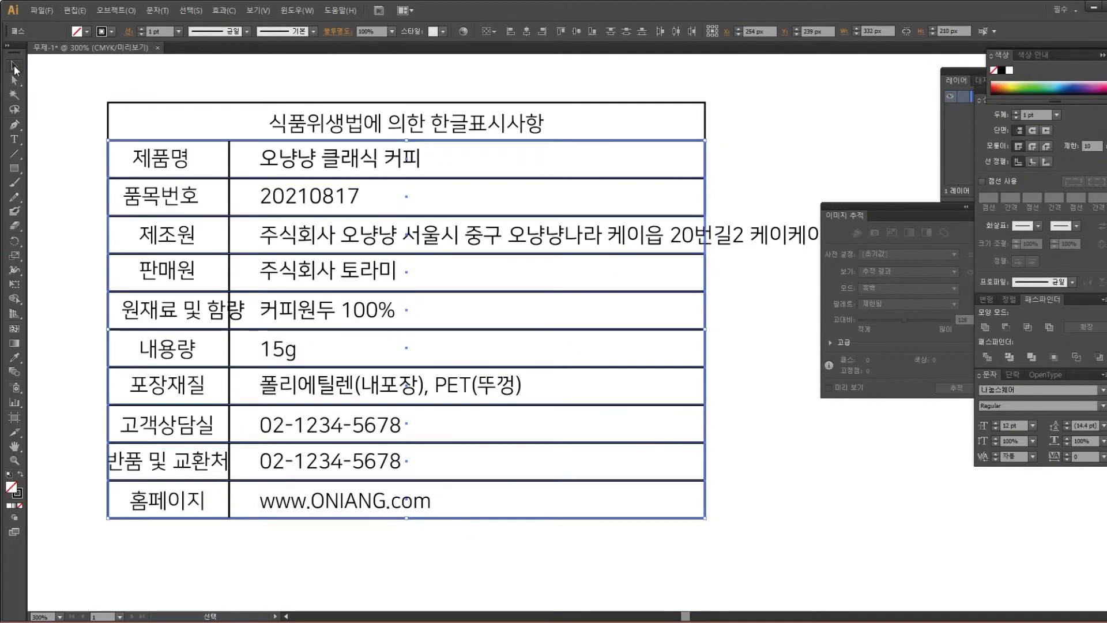
Remove the fill from all ten narrow label cells, from 제품명 through 홈페이지
click(230, 348)
click(224, 499)
shift+click(222, 465)
shift+click(221, 428)
shift+click(222, 381)
shift+click(220, 345)
shift+click(222, 312)
shift+click(217, 272)
shift+click(214, 249)
shift+click(212, 203)
shift+click(216, 152)
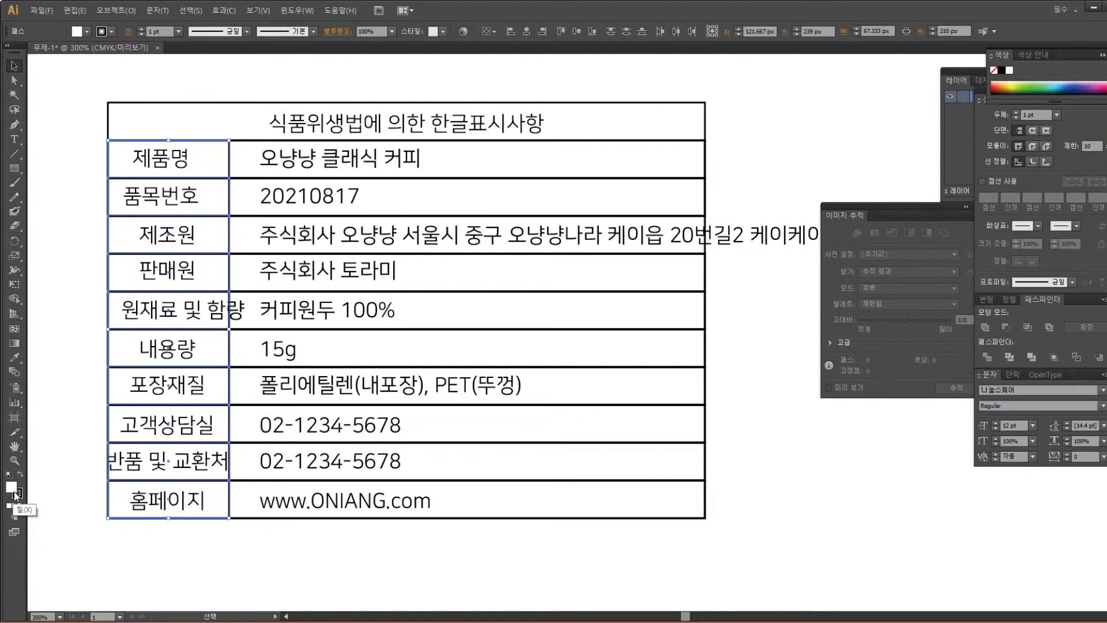
click(21, 506)
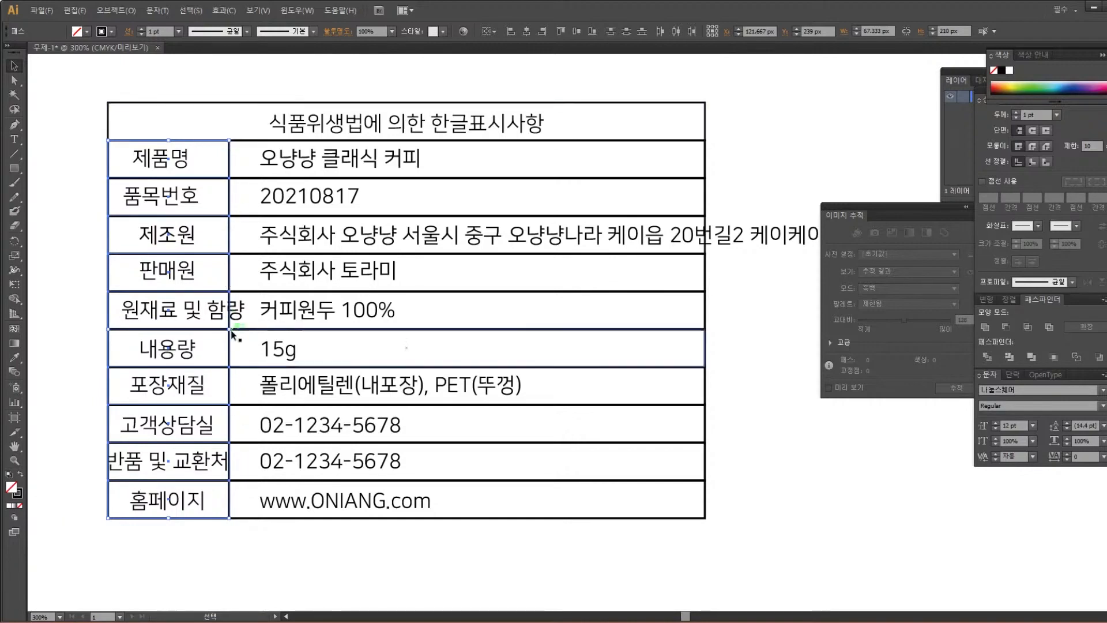
click(89, 229)
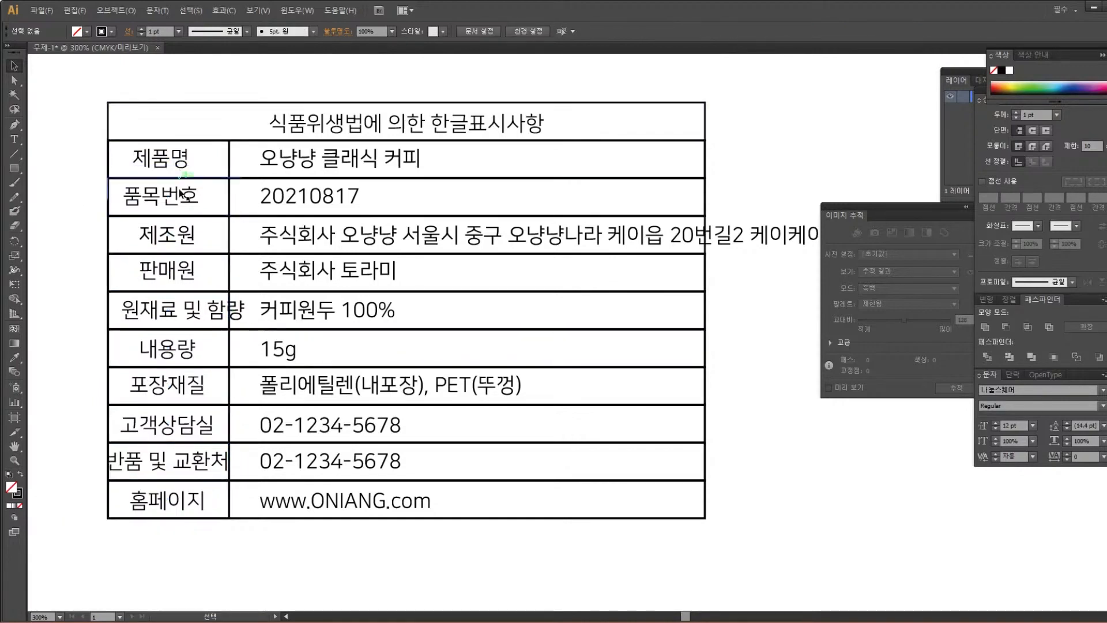
Align the ten item labels, from 제품명 through 홈페이지, with each other on their horizontal centers
click(177, 160)
shift+click(177, 197)
shift+click(177, 240)
shift+click(173, 271)
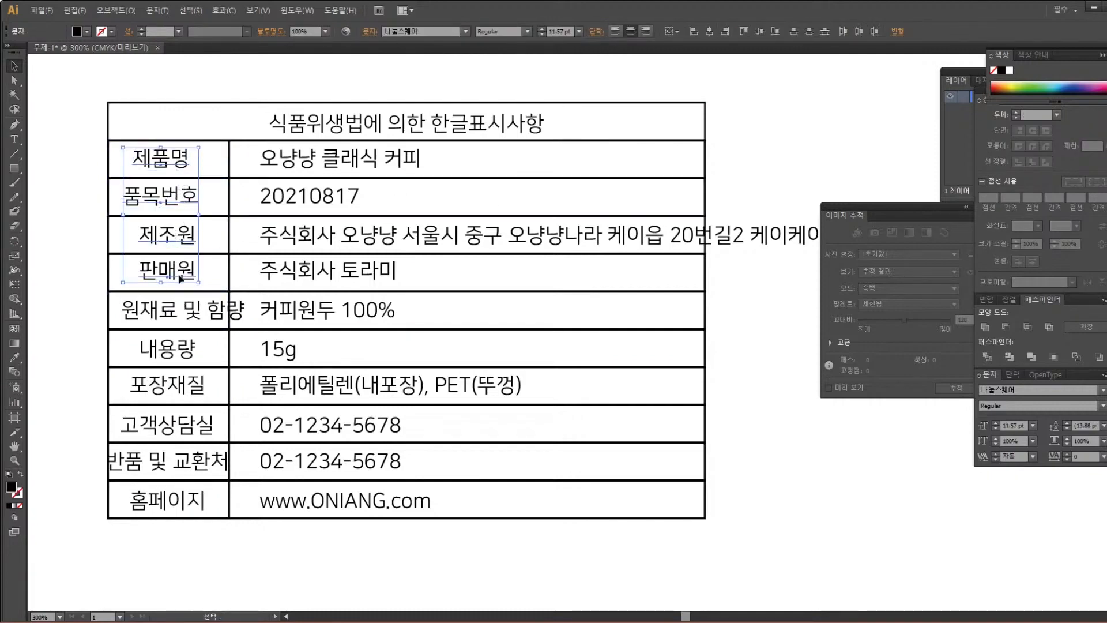
shift+click(168, 311)
shift+click(177, 345)
shift+click(183, 389)
shift+click(173, 425)
shift+click(176, 461)
shift+click(181, 503)
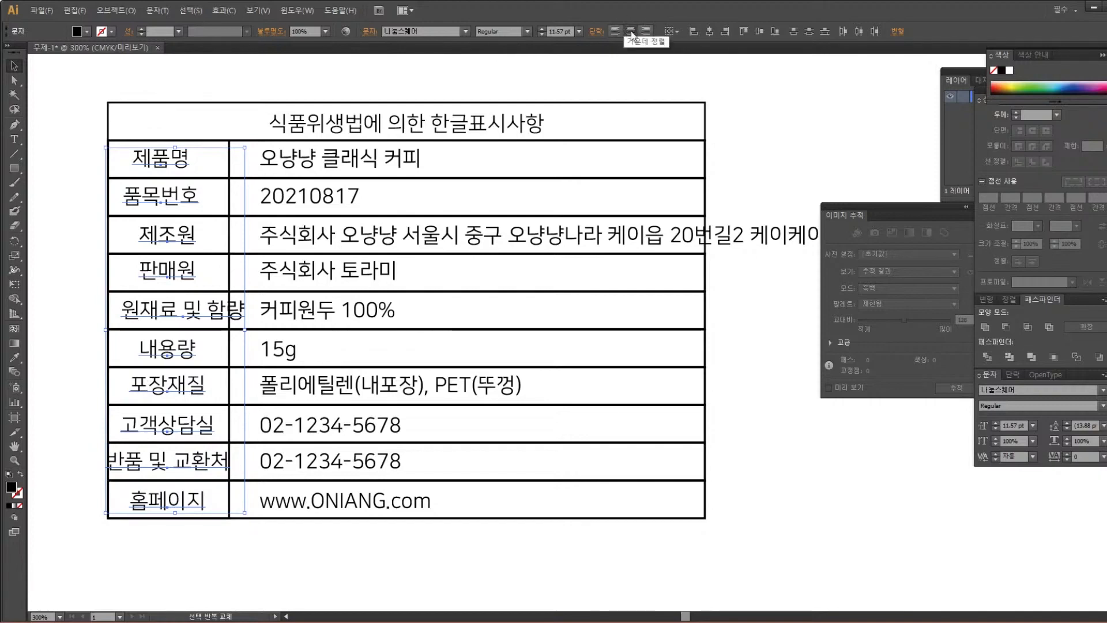
click(712, 31)
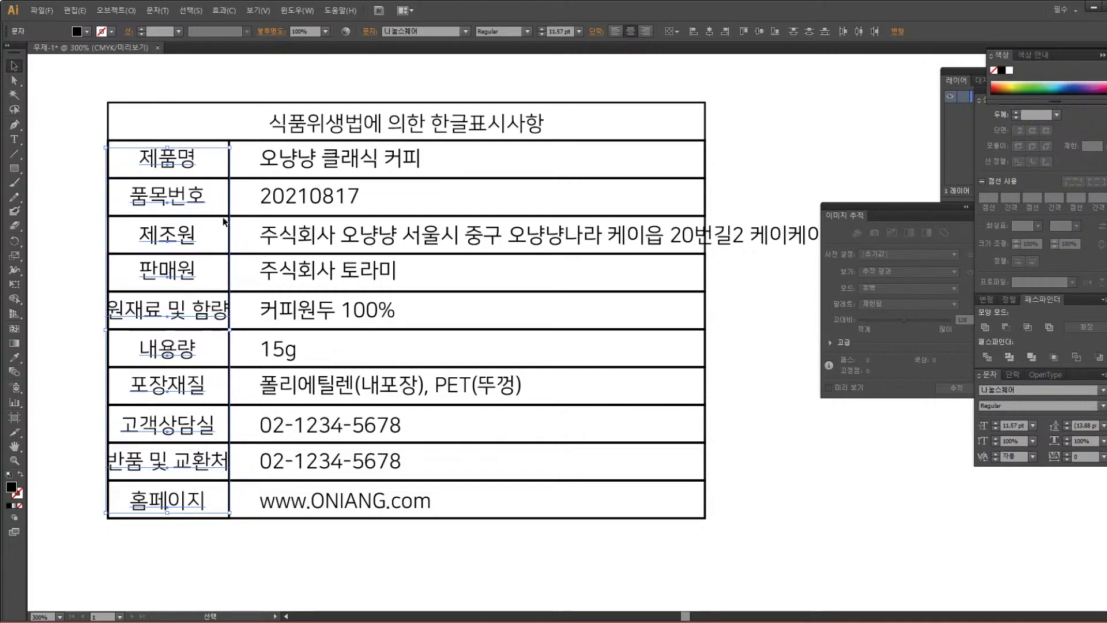
Widen the ten label cells together to about 78 px so the longest labels fit inside
click(230, 164)
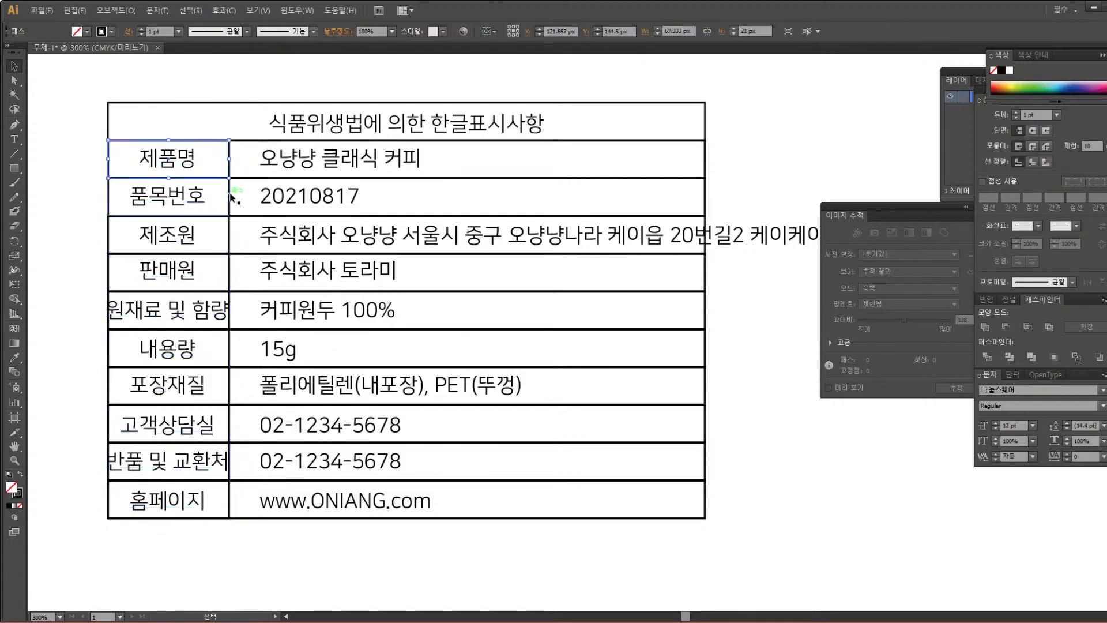
shift+click(229, 199)
shift+click(230, 236)
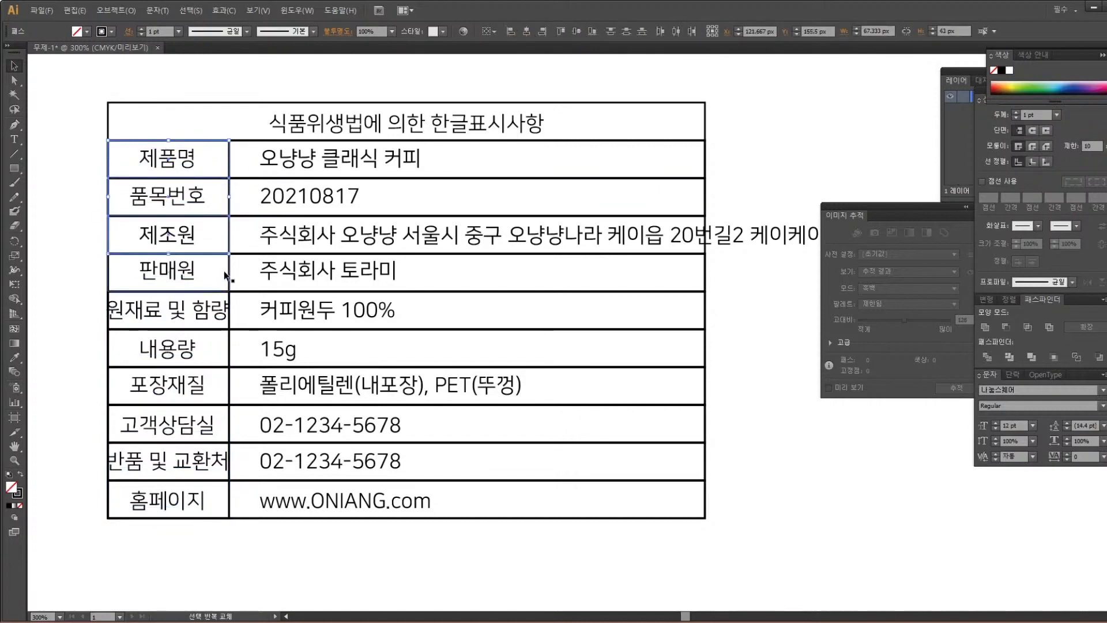
shift+click(231, 272)
shift+click(230, 320)
shift+click(231, 349)
shift+click(230, 386)
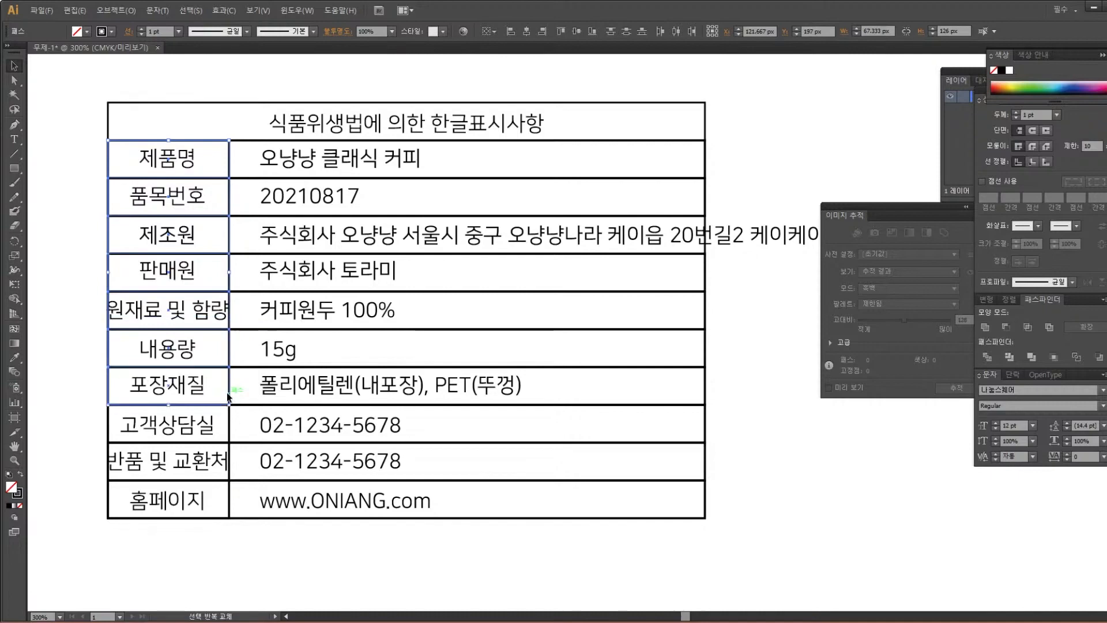
shift+click(230, 424)
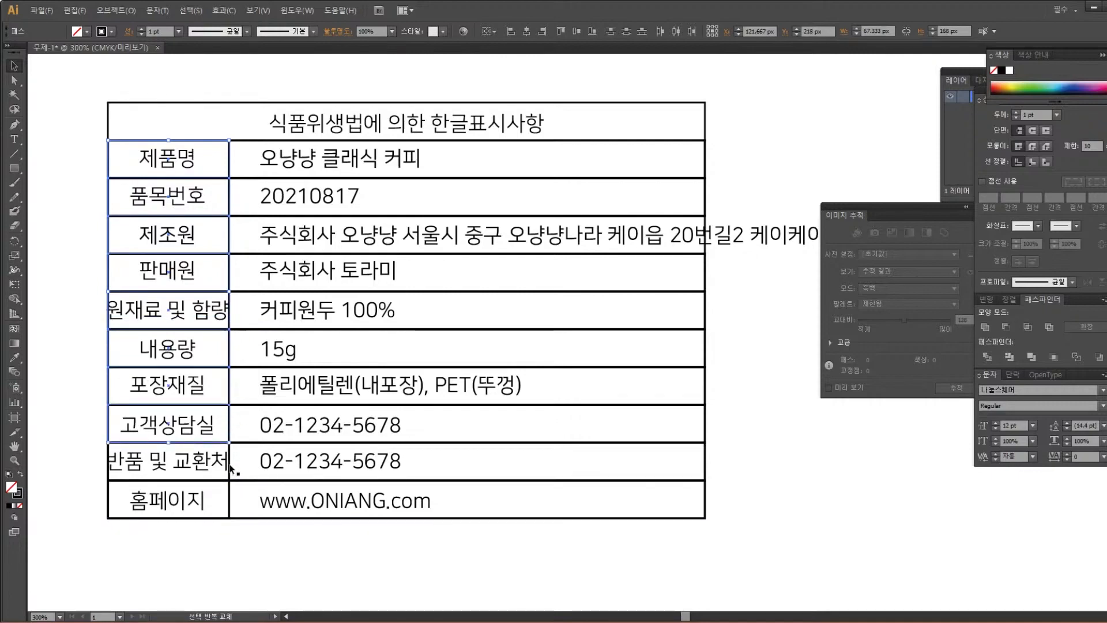
shift+click(230, 456)
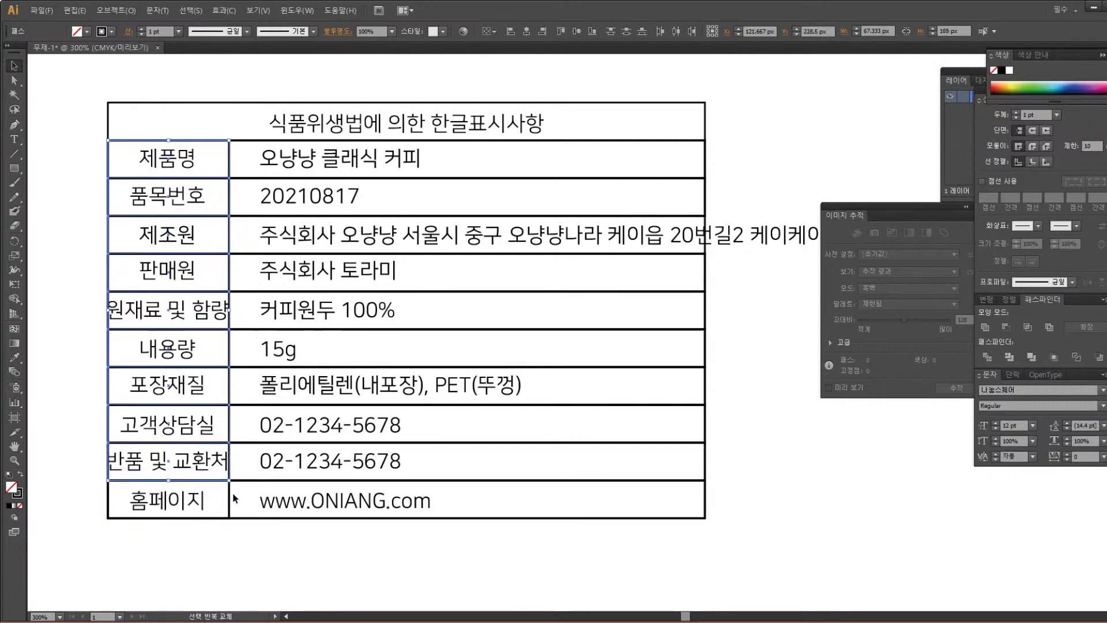
shift+click(231, 499)
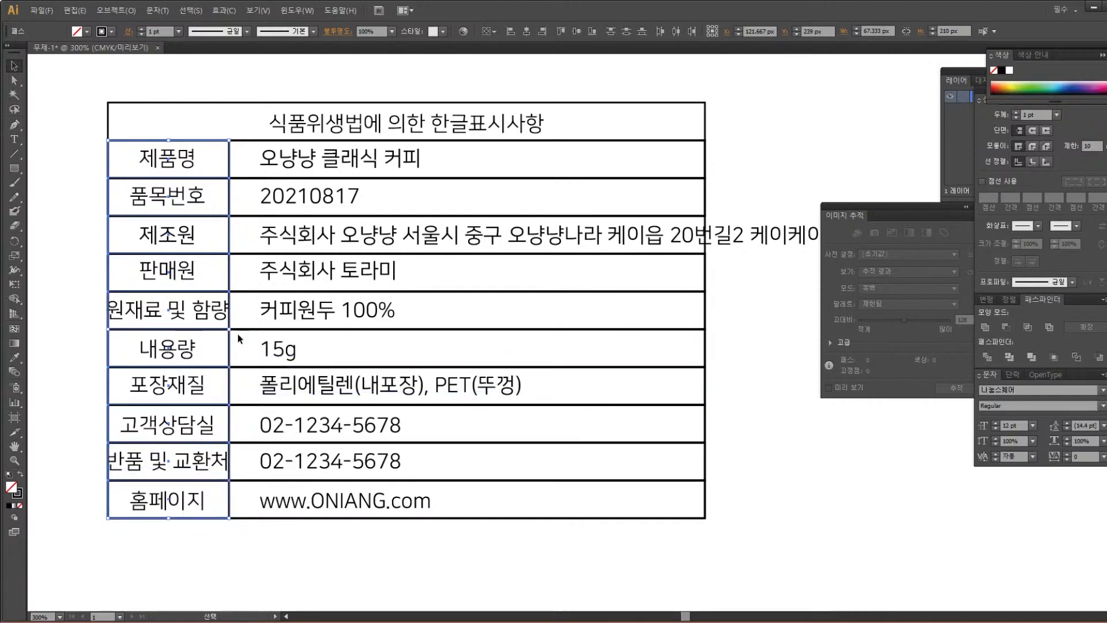
drag(229, 330, 245, 330)
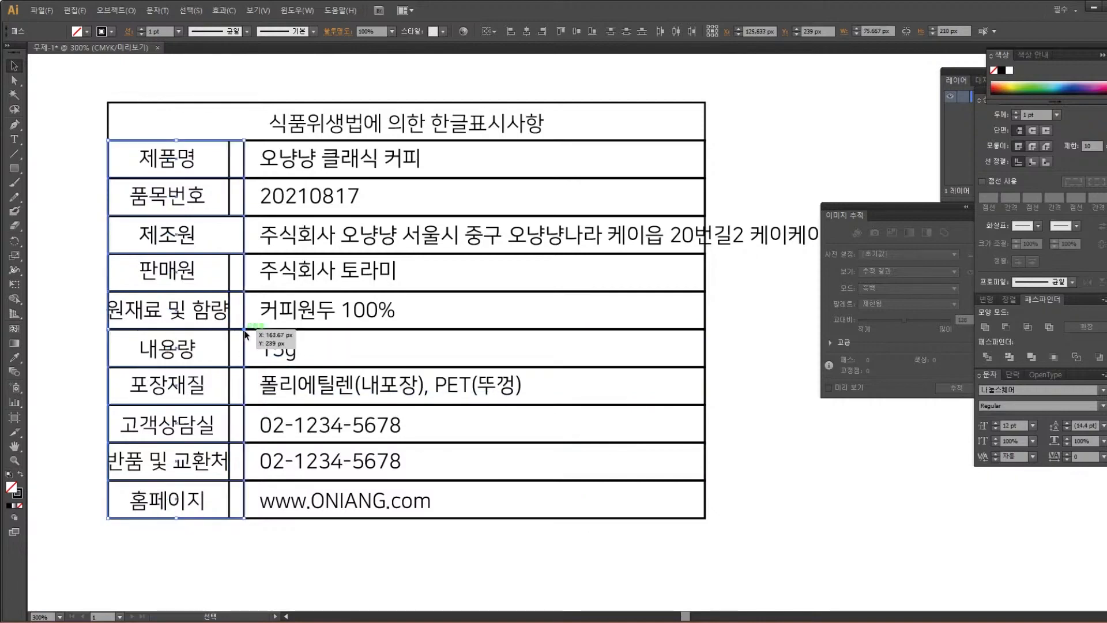
drag(245, 330, 248, 331)
Delete the leftover narrow cells that still draw the old dividing line inside the widened label column
click(231, 501)
shift+click(228, 458)
shift+click(228, 424)
shift+click(228, 385)
shift+click(230, 347)
shift+click(230, 312)
shift+click(230, 271)
shift+click(229, 199)
shift+click(229, 159)
key(Delete)
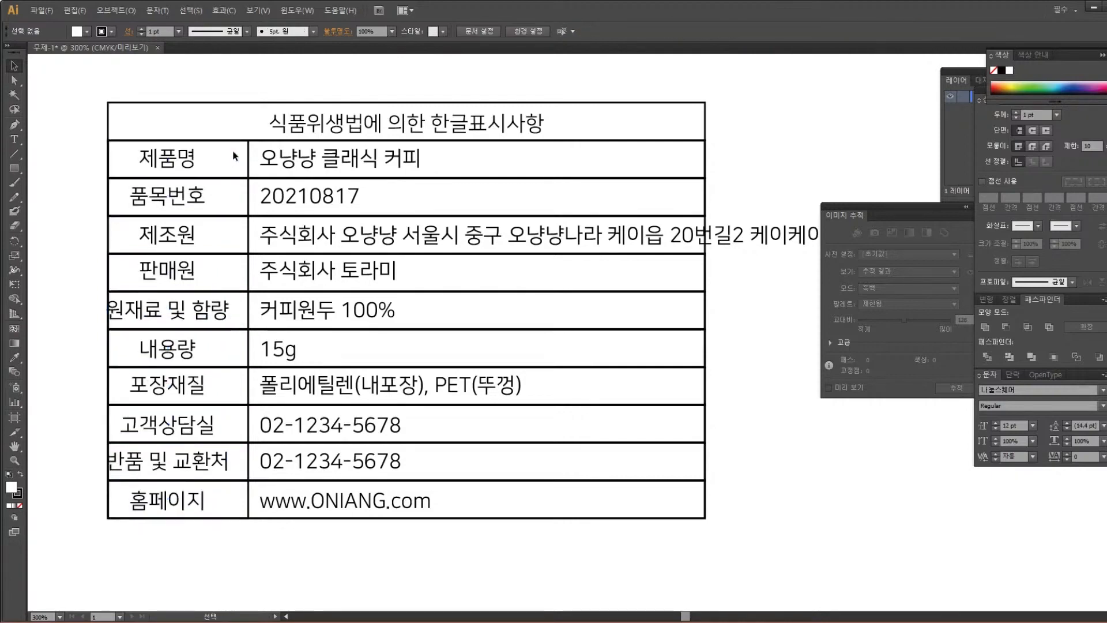
Shift all ten item labels together to the middle of the widened label column
drag(240, 167, 240, 195)
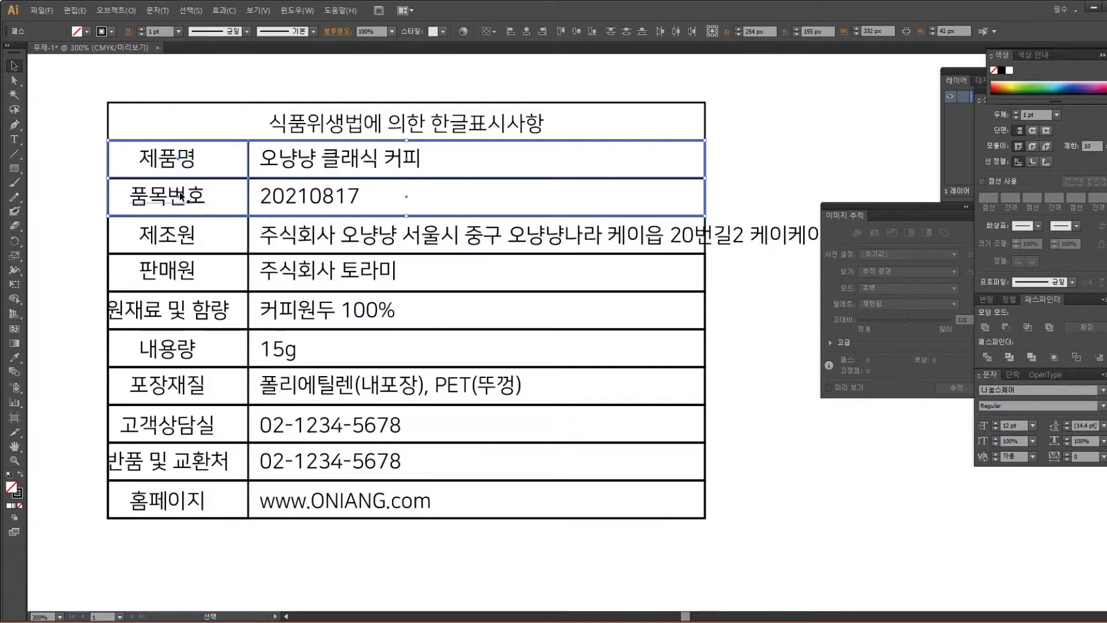
click(69, 216)
click(153, 164)
shift+click(172, 201)
shift+click(177, 240)
shift+click(178, 275)
shift+click(192, 314)
shift+click(176, 349)
shift+click(178, 389)
shift+click(190, 430)
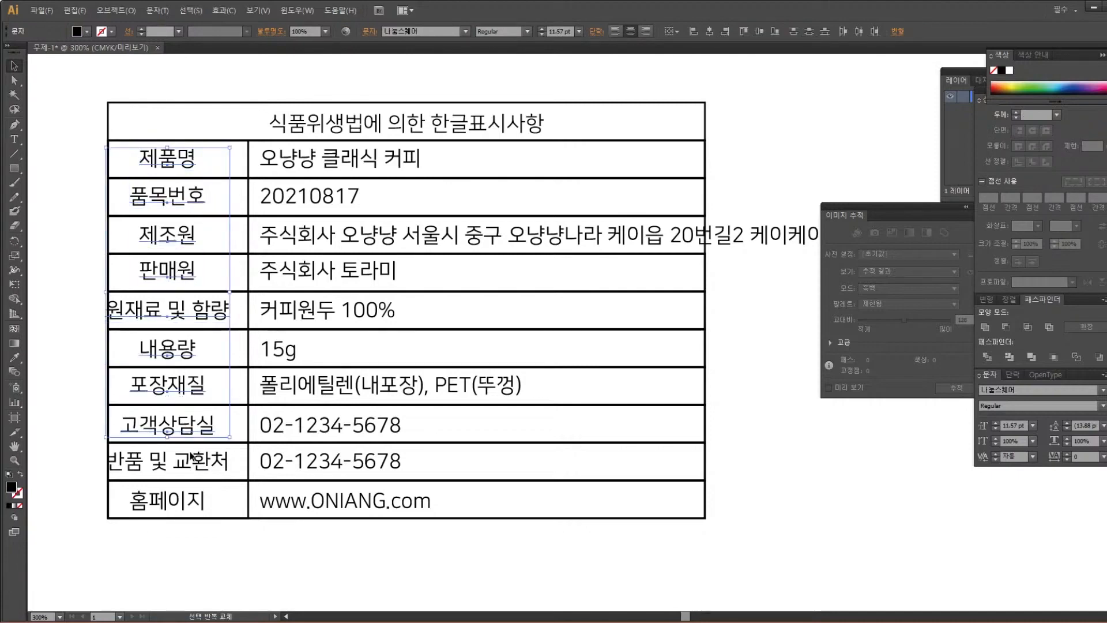
shift+click(193, 460)
shift+click(196, 496)
drag(202, 467, 213, 467)
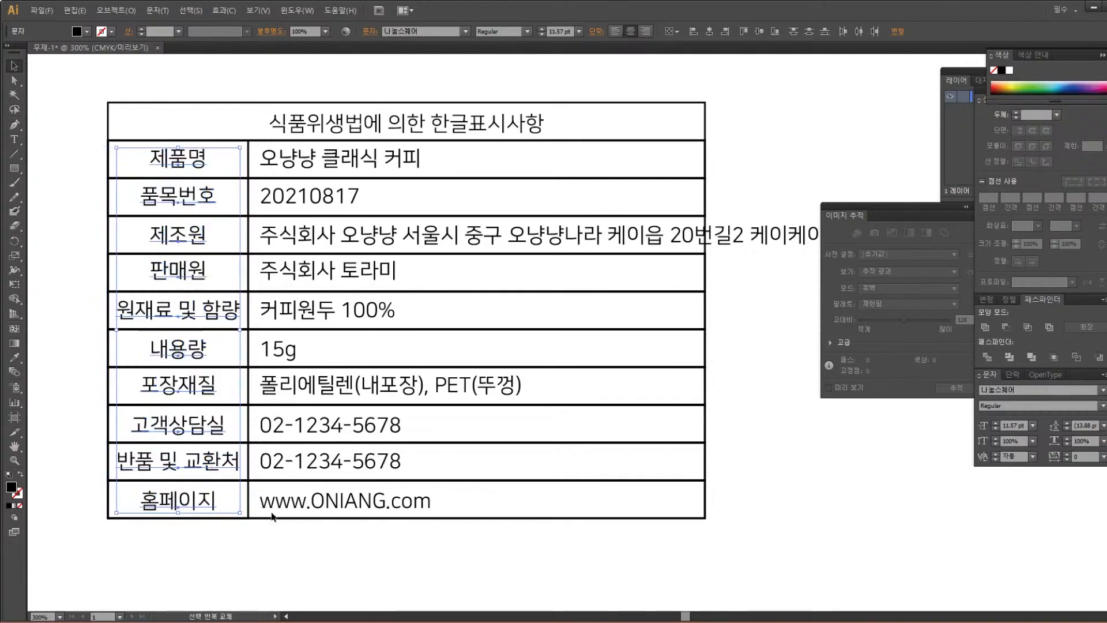
Align the ten item labels on the horizontal center of the label column, together with the 홈페이지 label cell
shift+click(222, 518)
shift+click(222, 518)
shift+click(249, 490)
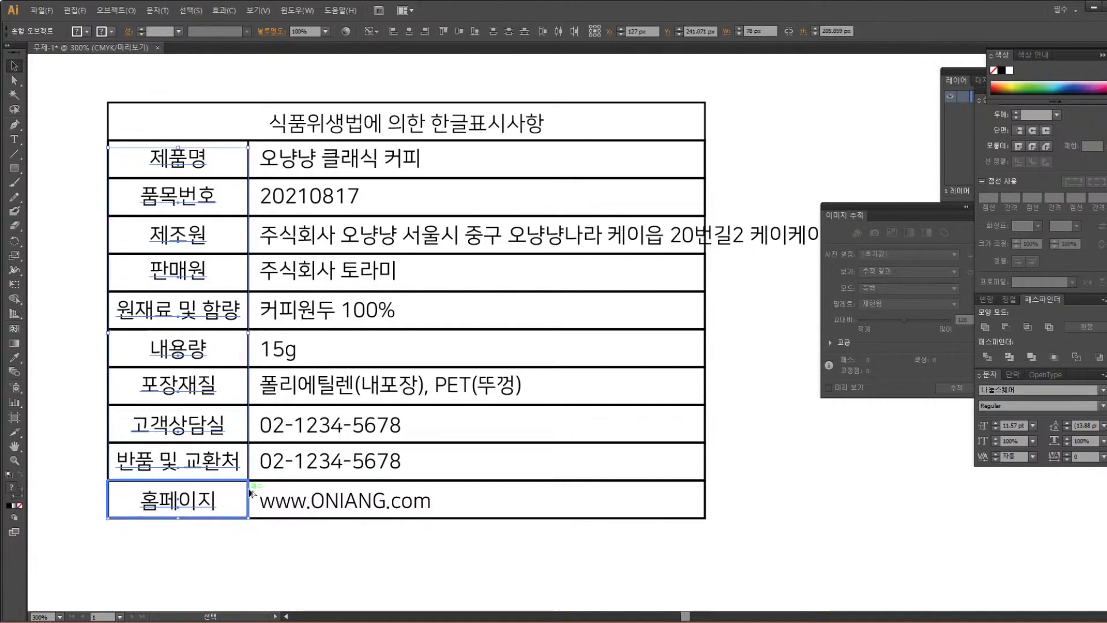
click(1008, 299)
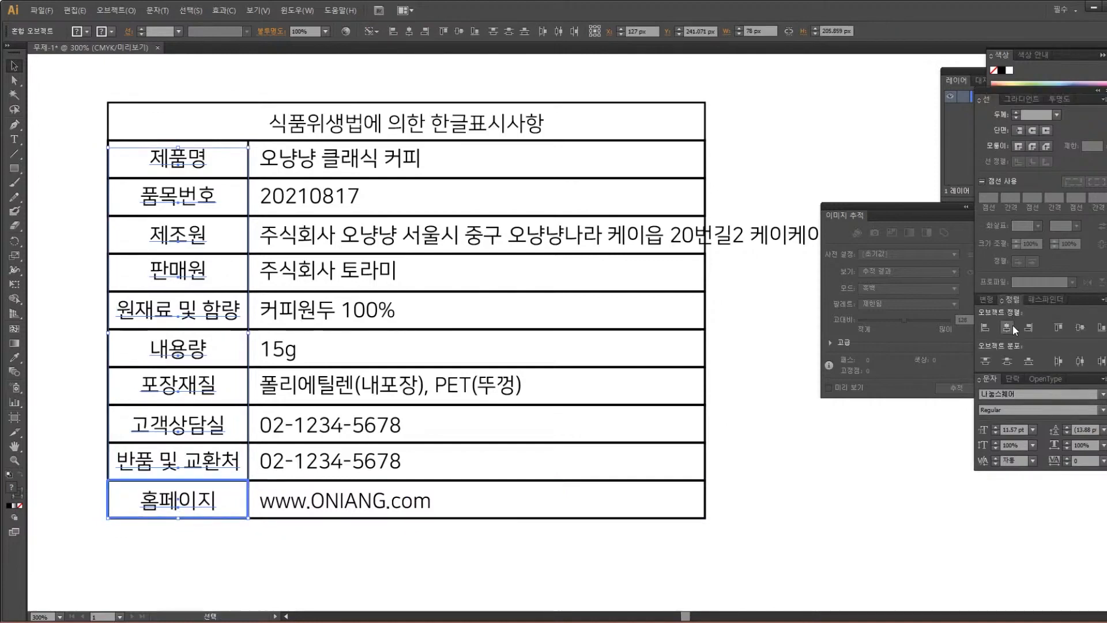
Center the heading "식품위생법에 의한 한글표시사항" vertically within its box
click(391, 134)
click(576, 105)
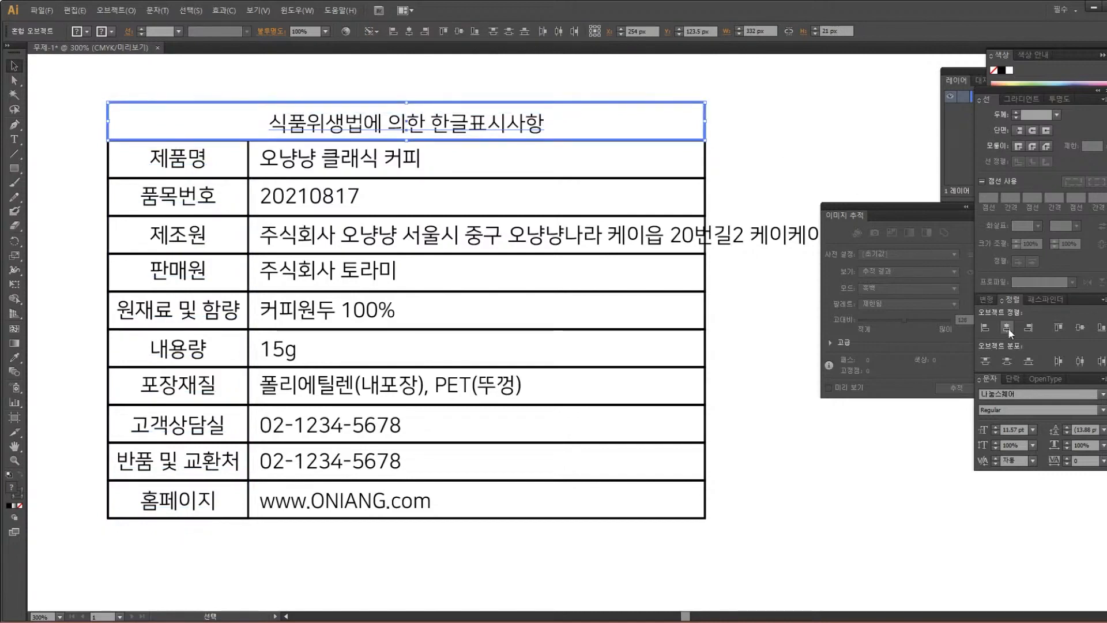
click(1076, 329)
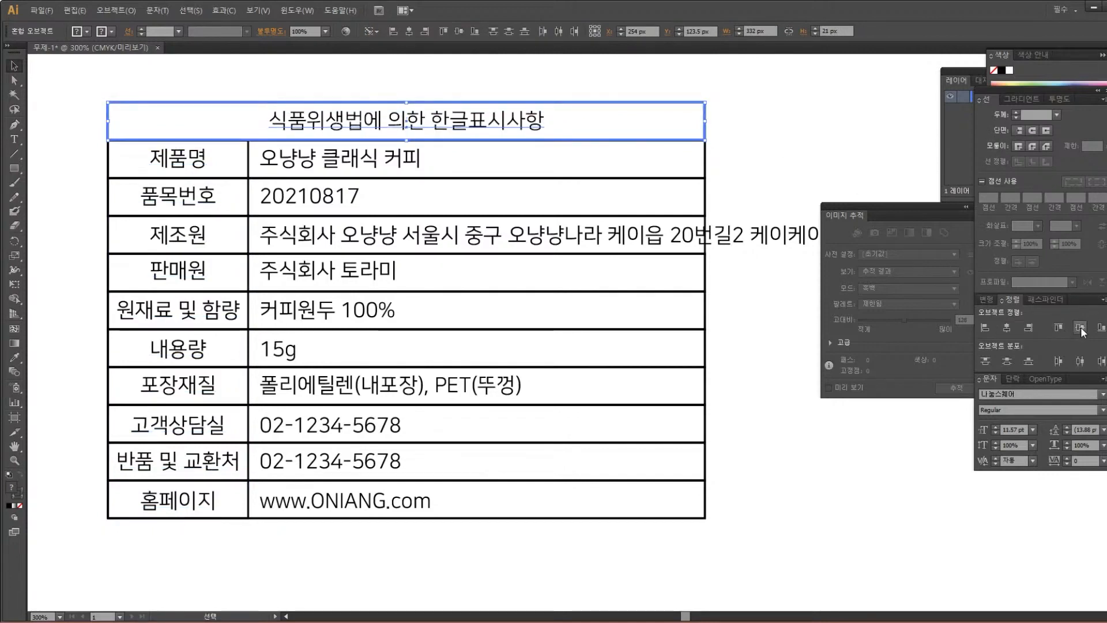
click(616, 85)
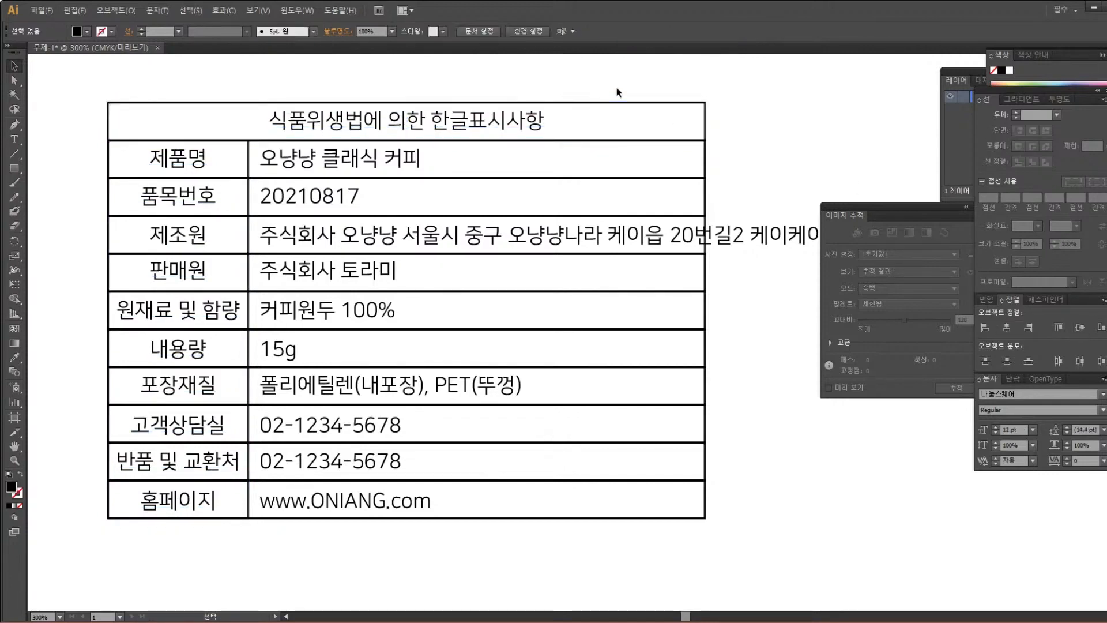
click(362, 163)
shift+click(343, 198)
shift+click(346, 243)
shift+click(338, 276)
shift+click(336, 309)
shift+click(286, 352)
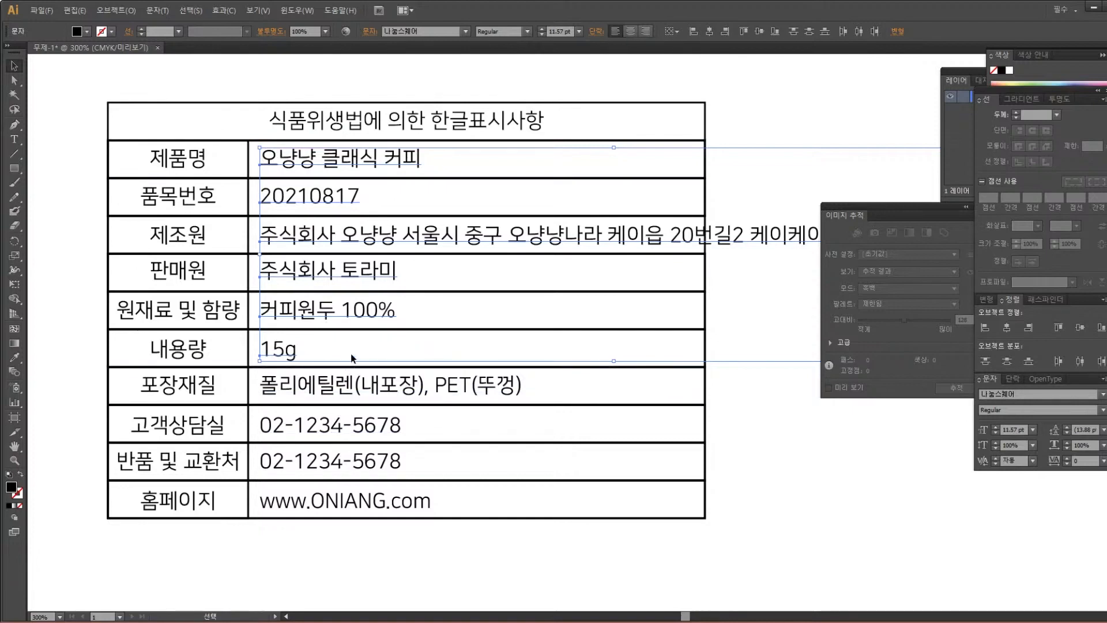
click(440, 80)
Move the 제품명 and 품목번호 values sideways to the middle of the value column
click(367, 166)
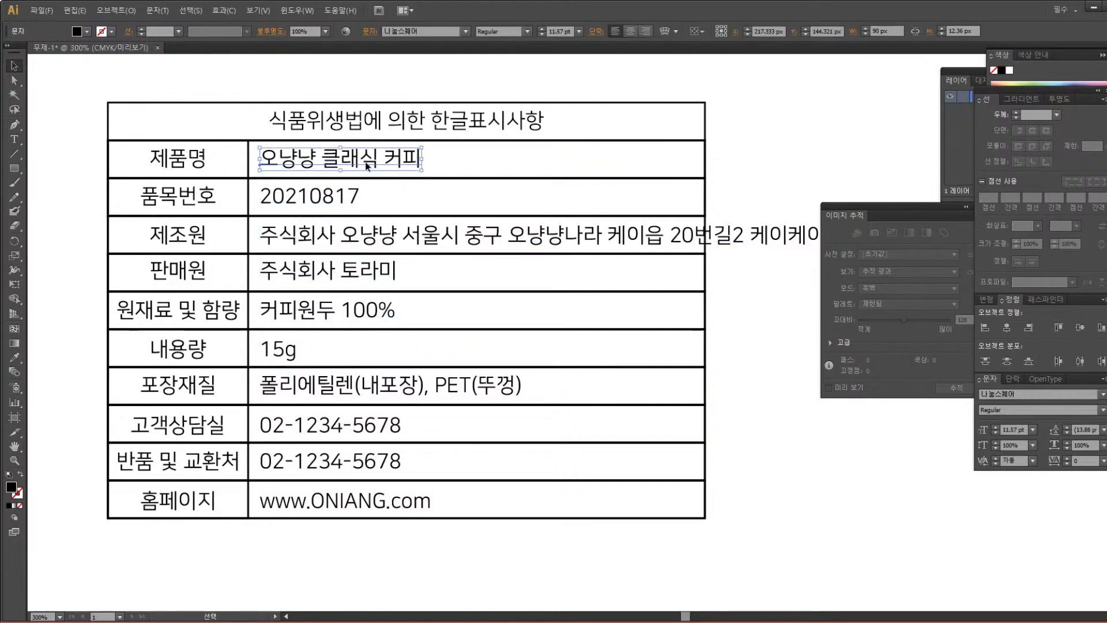
drag(366, 166, 486, 161)
drag(338, 199, 484, 201)
Move the floating Image Trace panel down, clear of the manufacturer's long address line in the 제조원 row
click(489, 237)
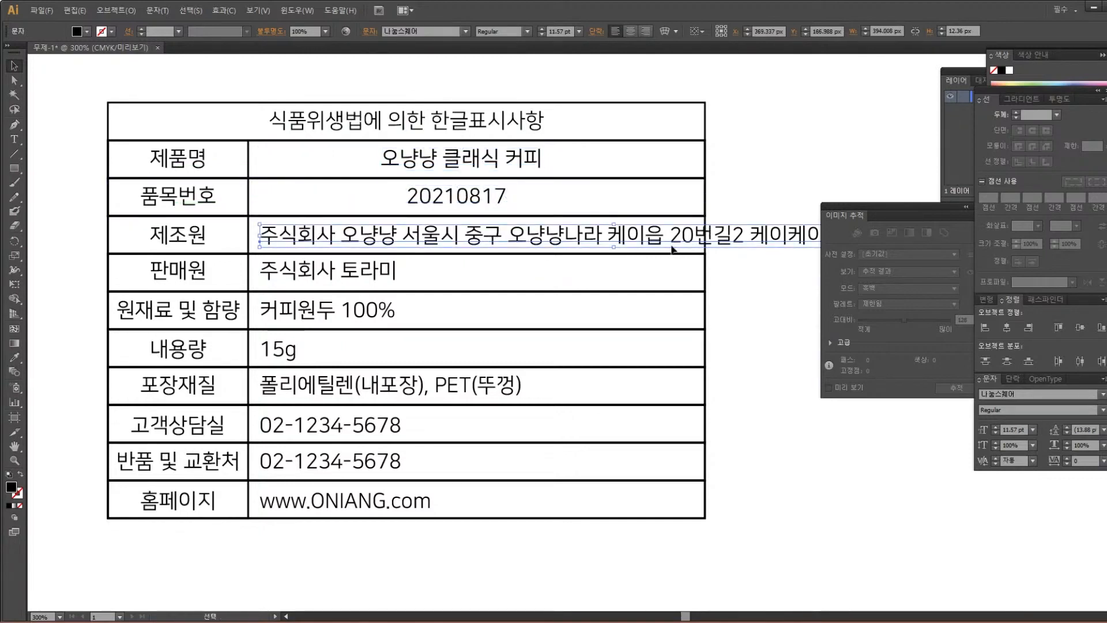
drag(863, 210, 860, 302)
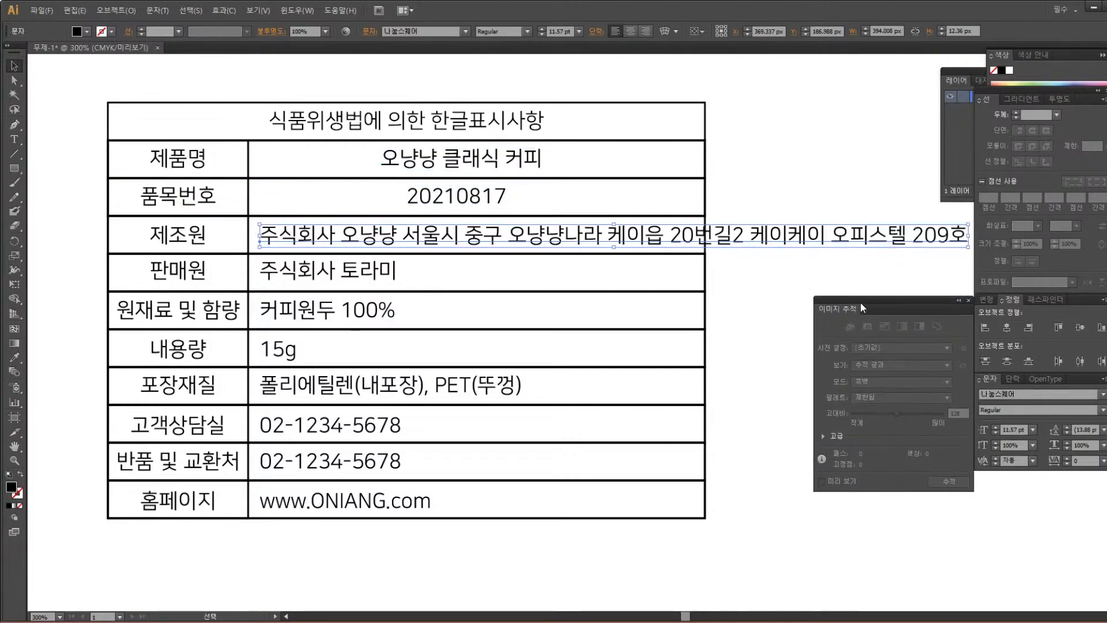
double_click(672, 239)
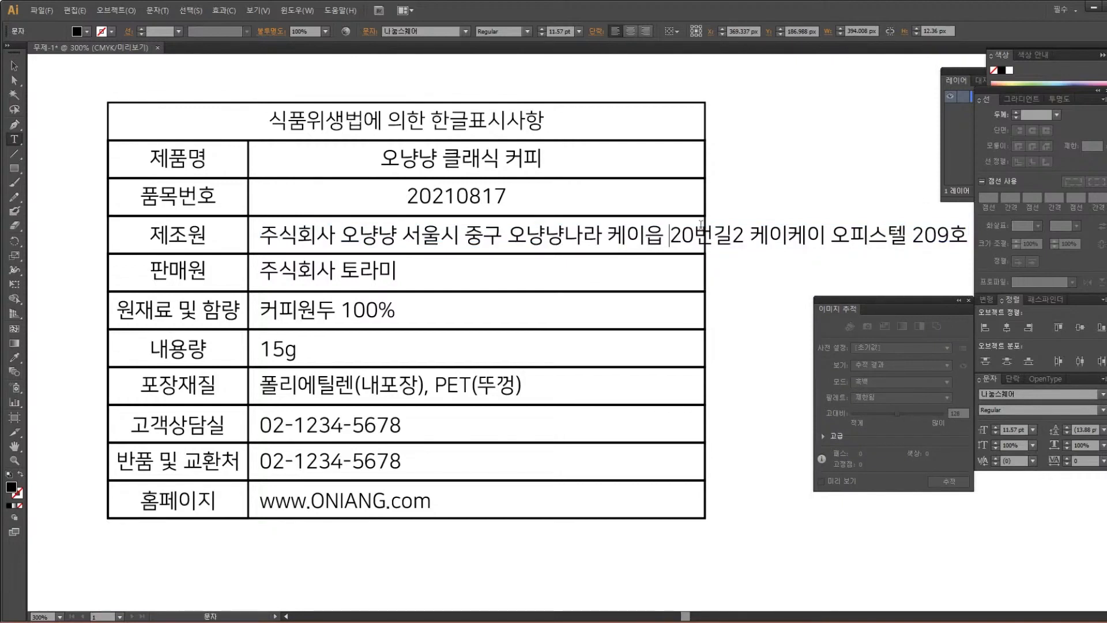
click(14, 66)
Try to scale down the manufacturer's address so that its single line fits inside the 제조원 value cell
key(space)
drag(684, 234, 565, 227)
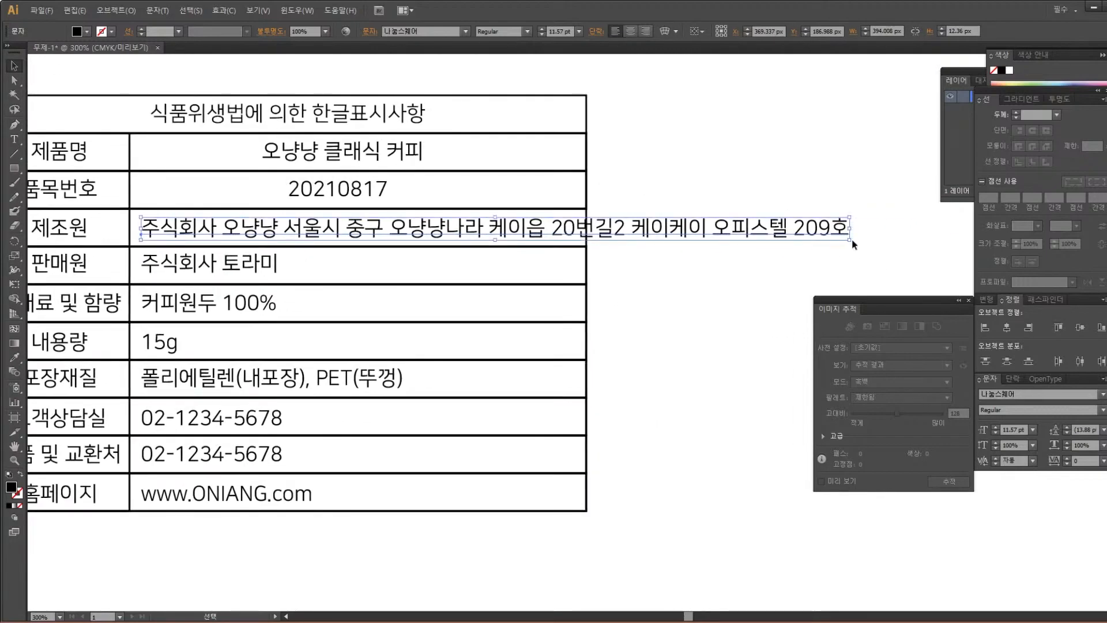
drag(851, 239, 687, 256)
key(space)
click(778, 237)
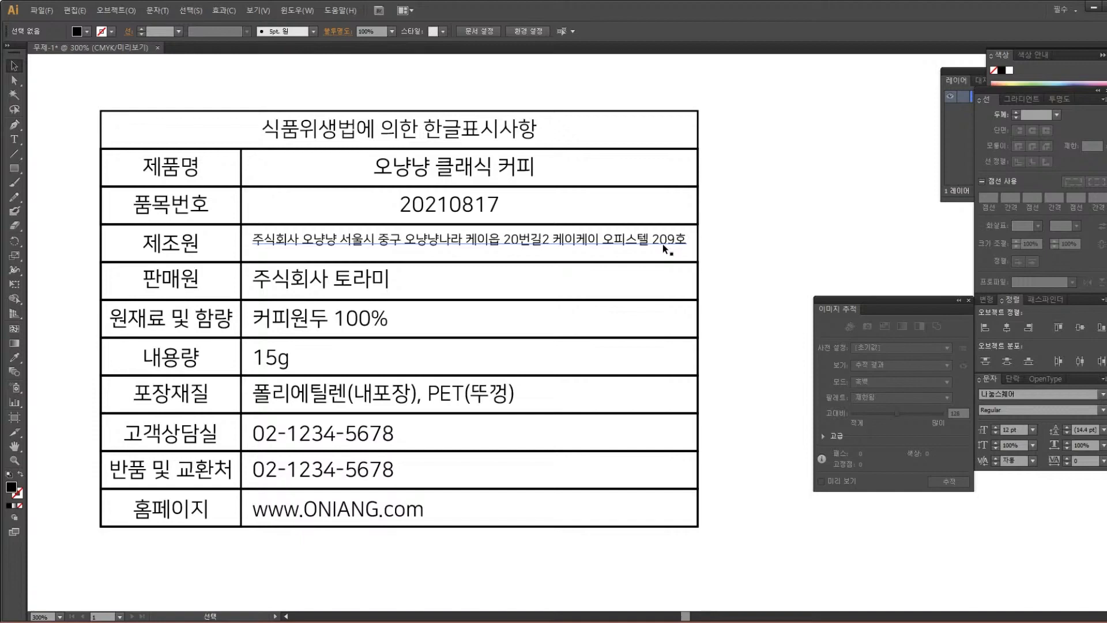
click(663, 244)
click(665, 248)
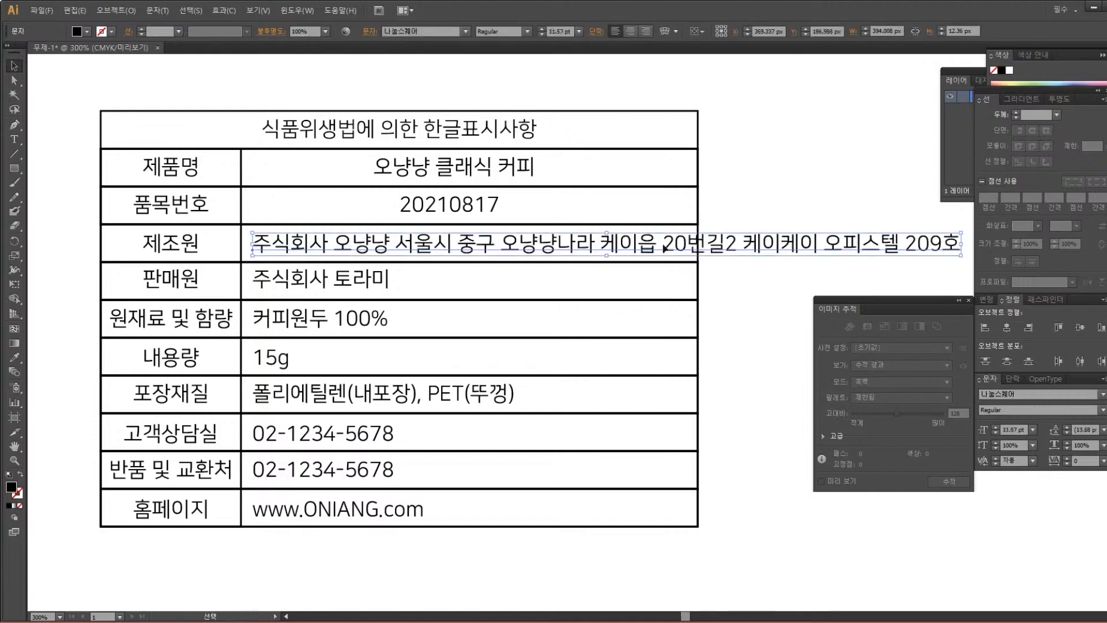
Break the manufacturer's address in the 제조원 row into two lines just before the street number
double_click(665, 250)
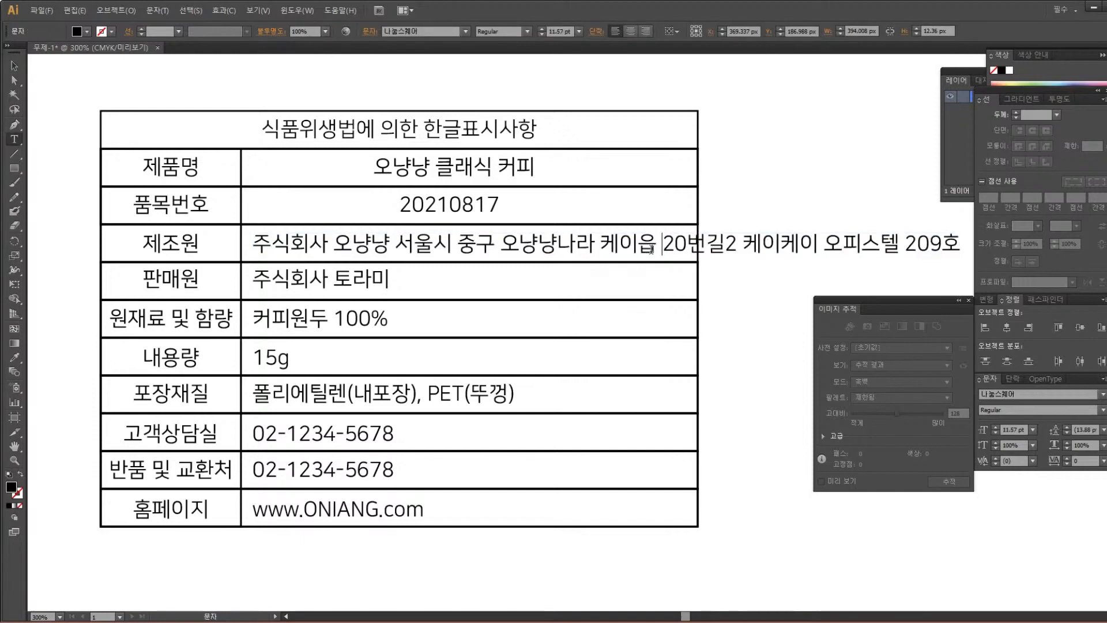
click(654, 249)
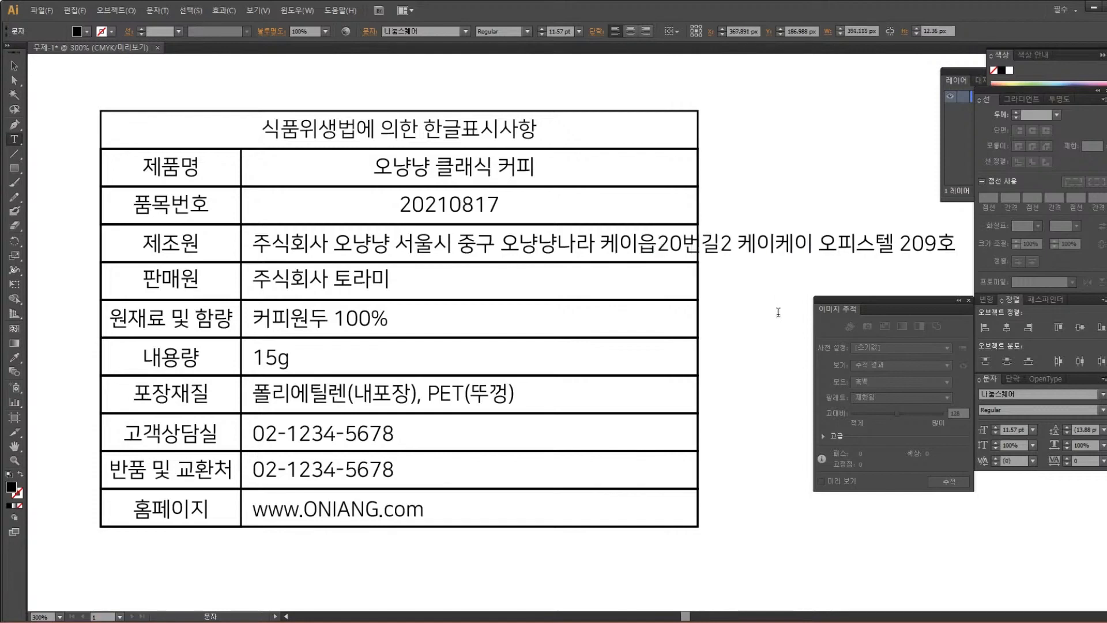
key(Return)
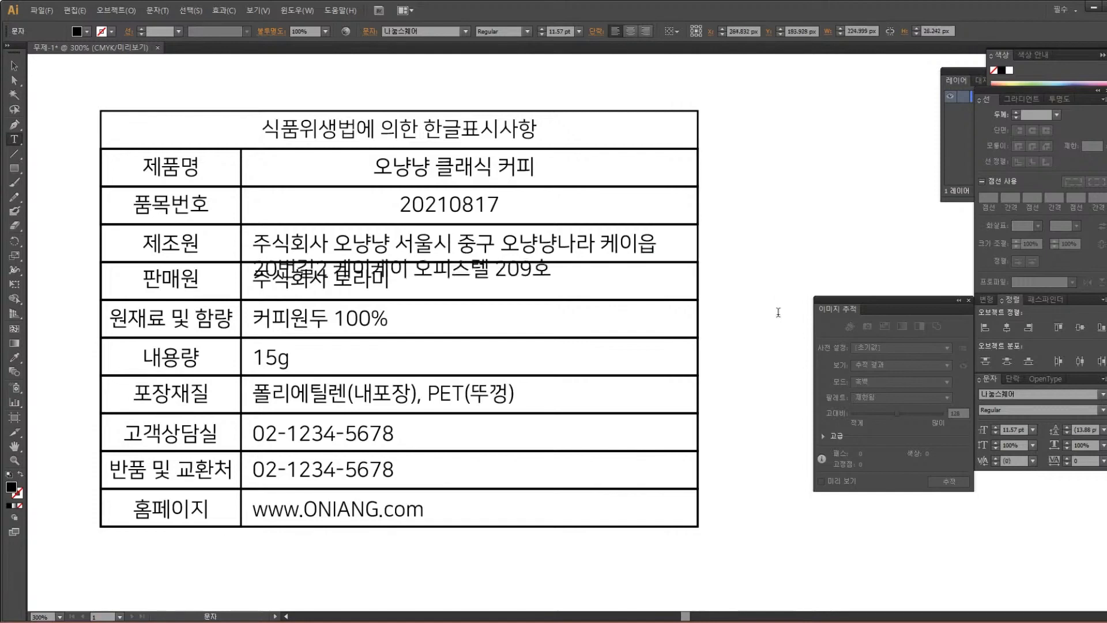
click(16, 67)
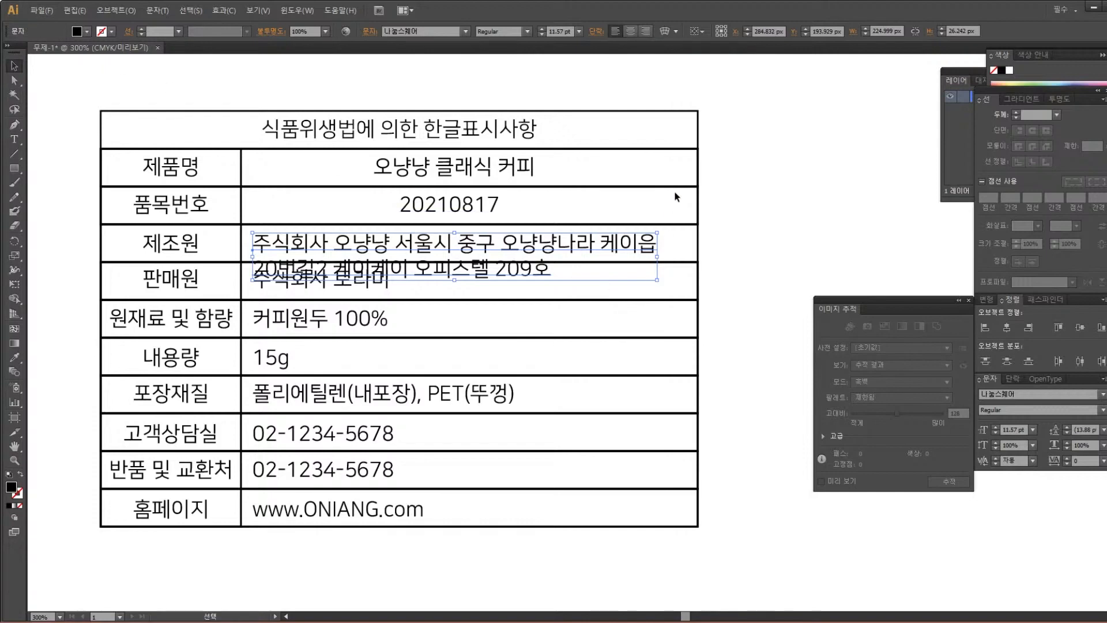
Shift the seven rows from 판매원 to 홈페이지, with their texts, down by one row height
click(617, 295)
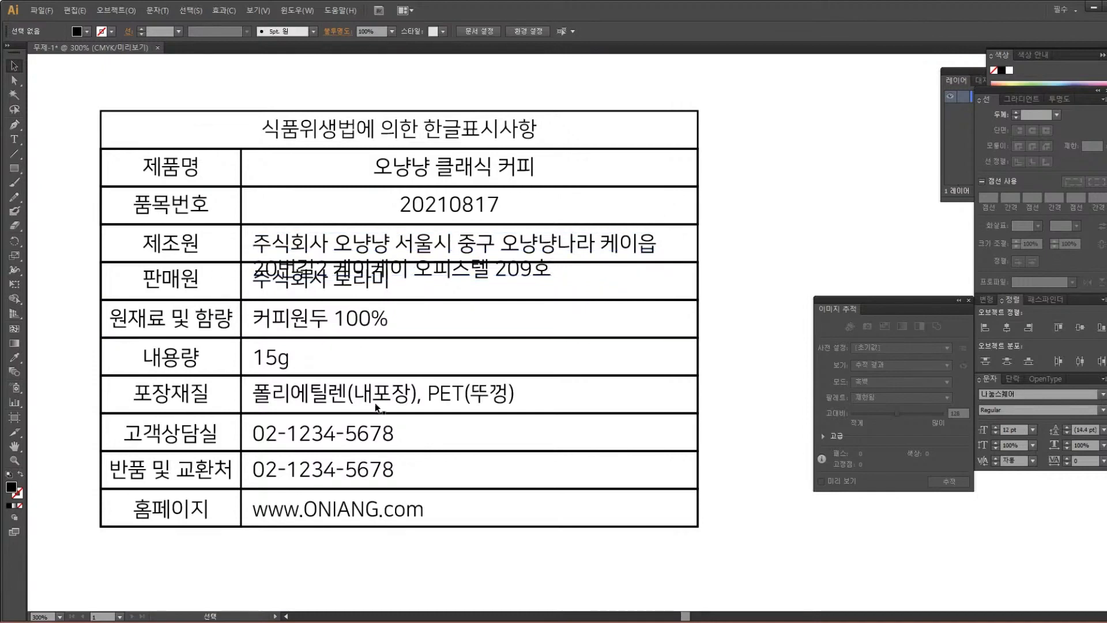
drag(409, 551, 179, 323)
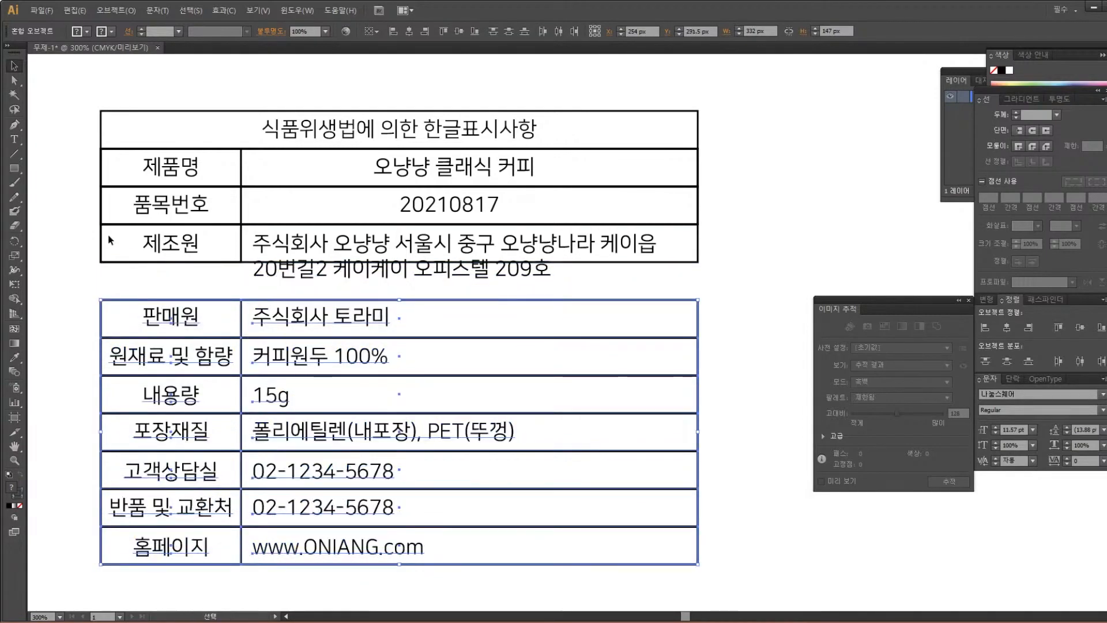
click(237, 281)
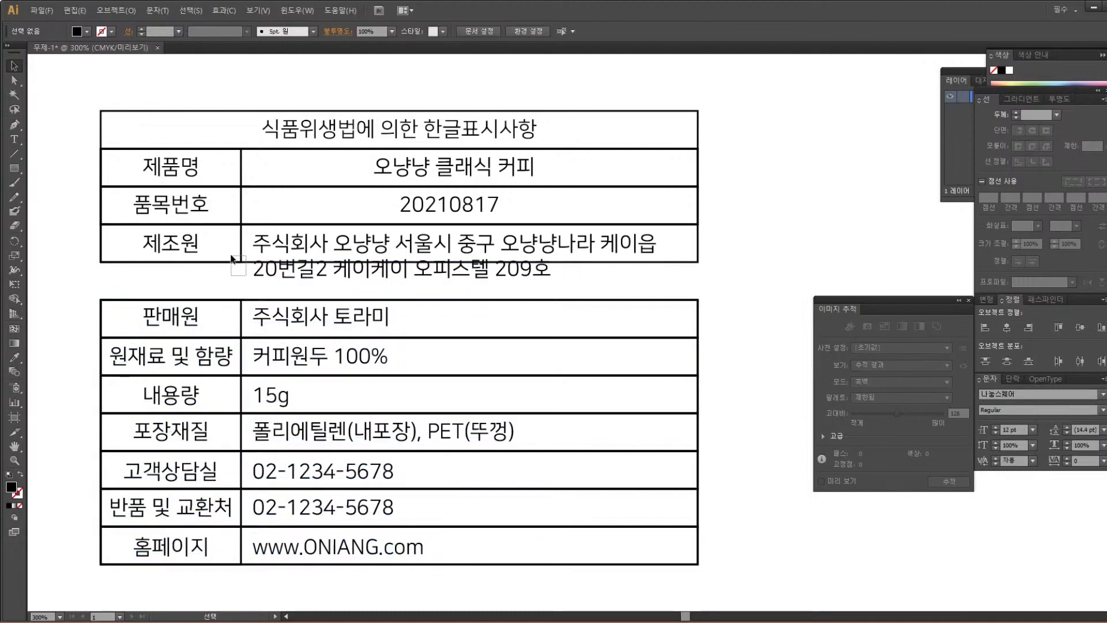
Stretch both boxes of the 제조원 row downward to a height of 42 px so they meet the 판매원 row
click(240, 261)
shift+click(401, 271)
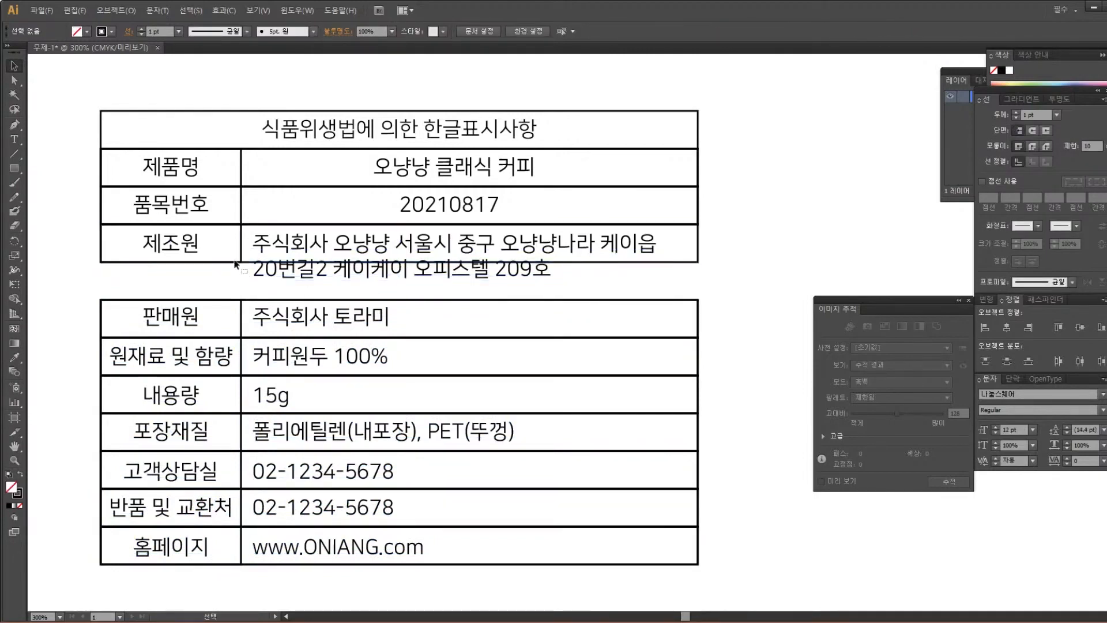
shift+click(394, 268)
drag(399, 262, 394, 299)
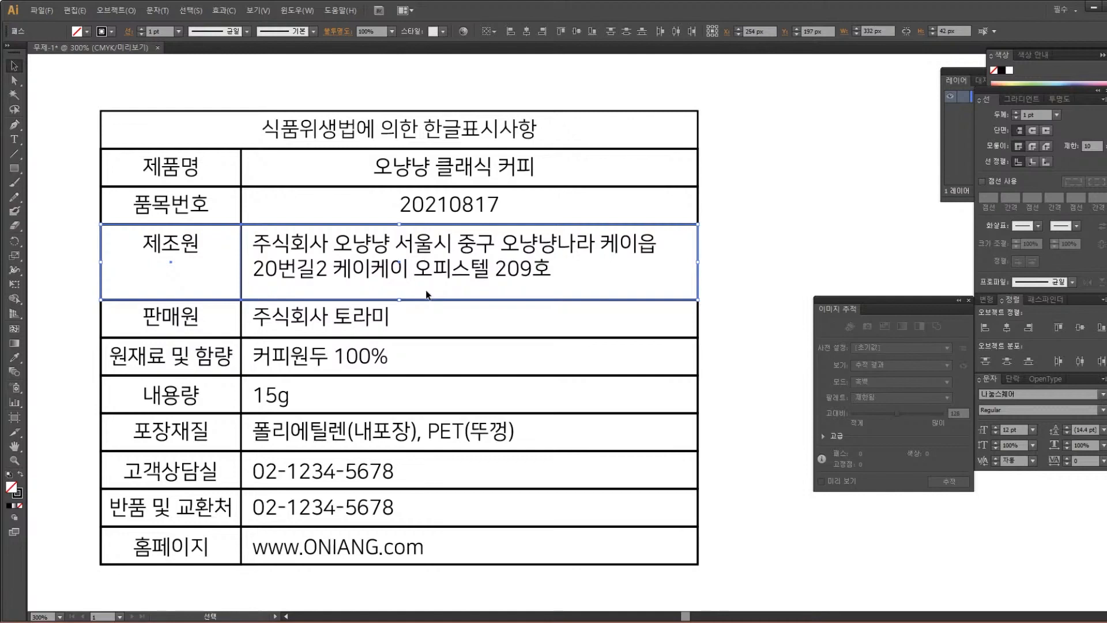
Center the 제조원 label and the two-line manufacturer's address vertically within the taller row
click(562, 243)
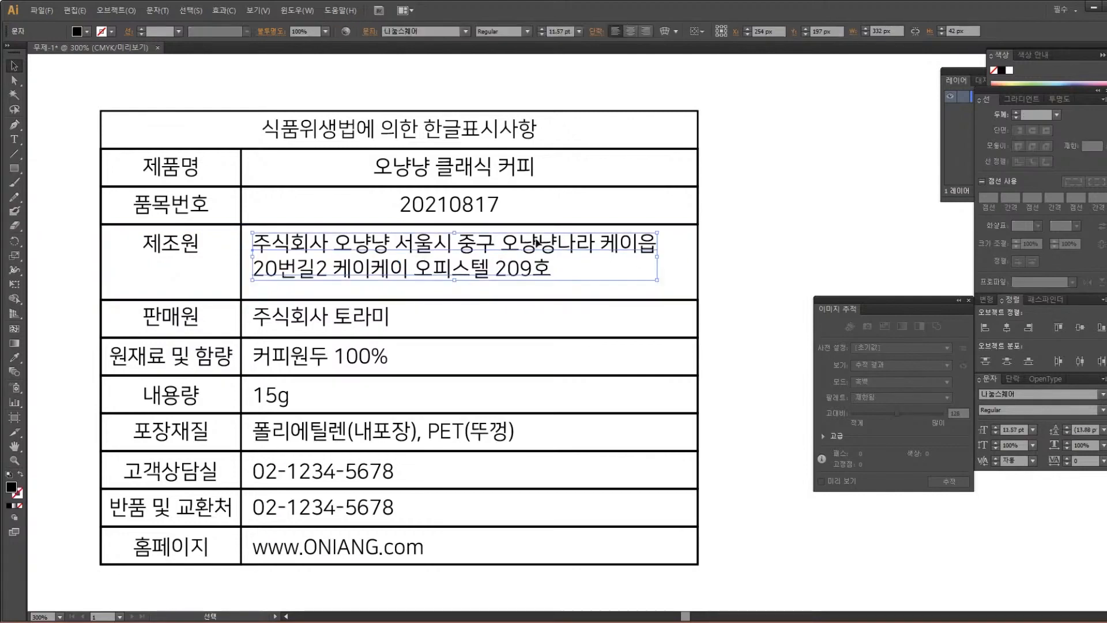
click(173, 248)
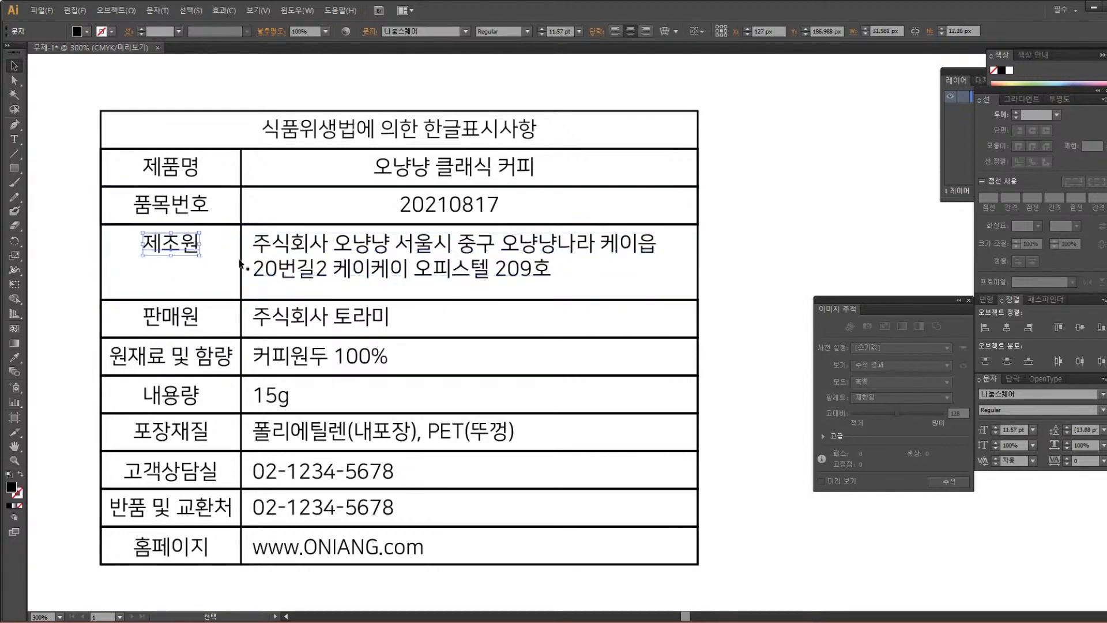
click(234, 277)
drag(193, 247, 192, 265)
drag(385, 252, 387, 255)
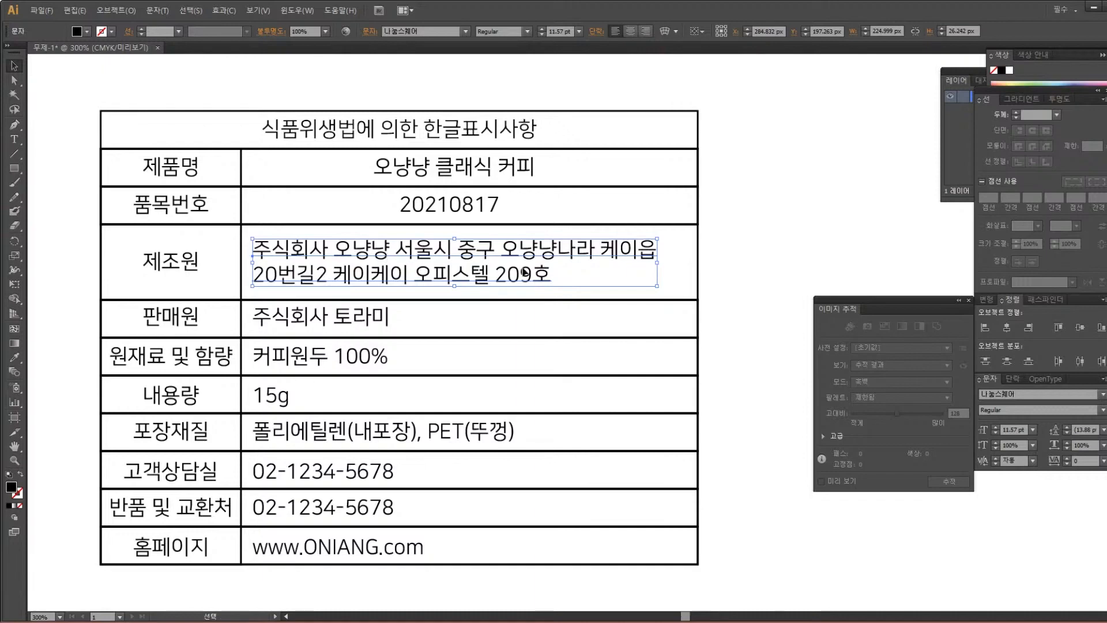
Align the product name, item number and manufacturer's address on their left edges in the value column
click(452, 205)
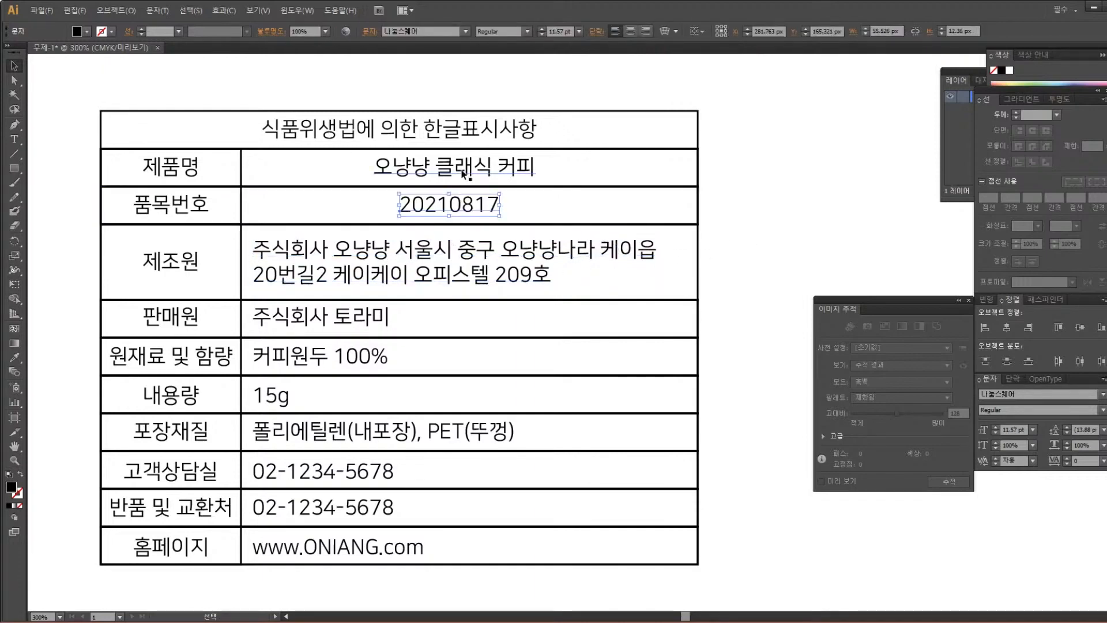
click(488, 171)
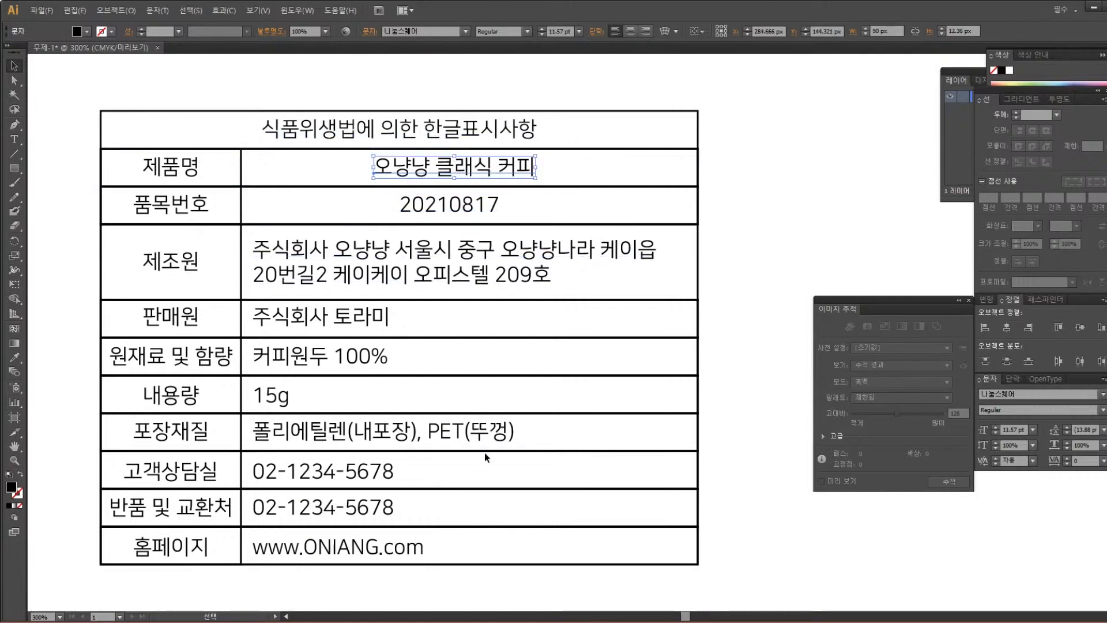
click(444, 265)
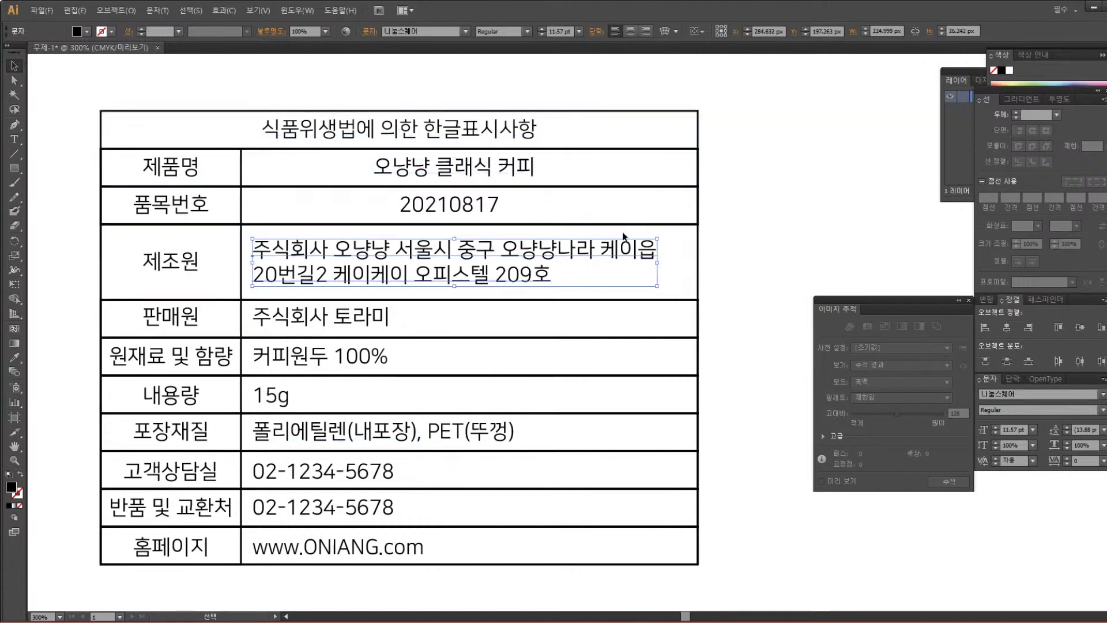
click(522, 169)
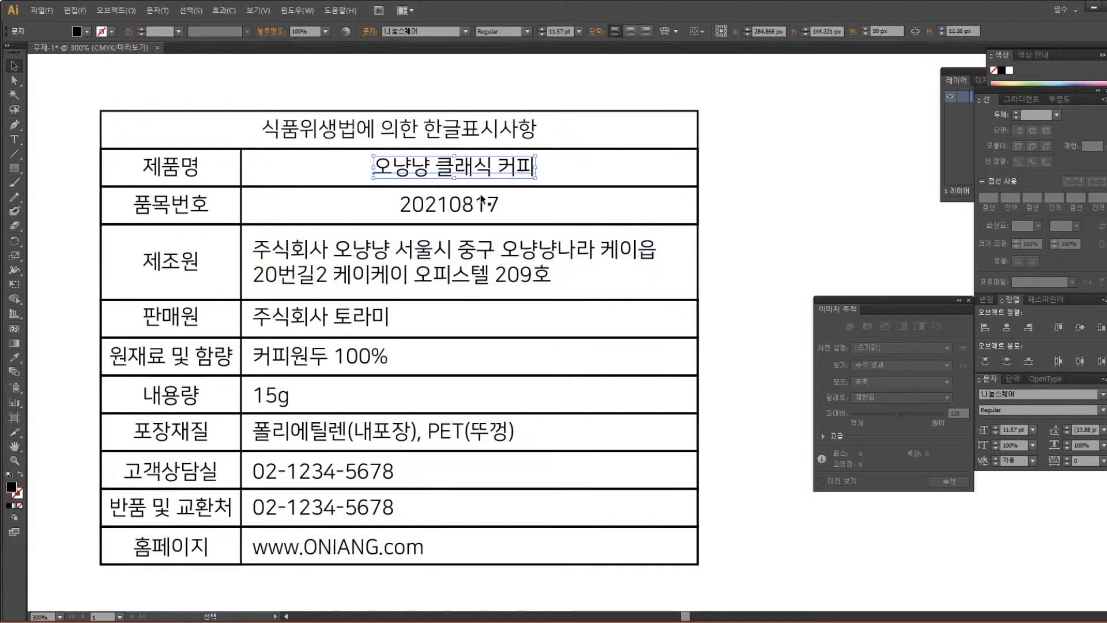
shift+click(476, 205)
shift+click(477, 248)
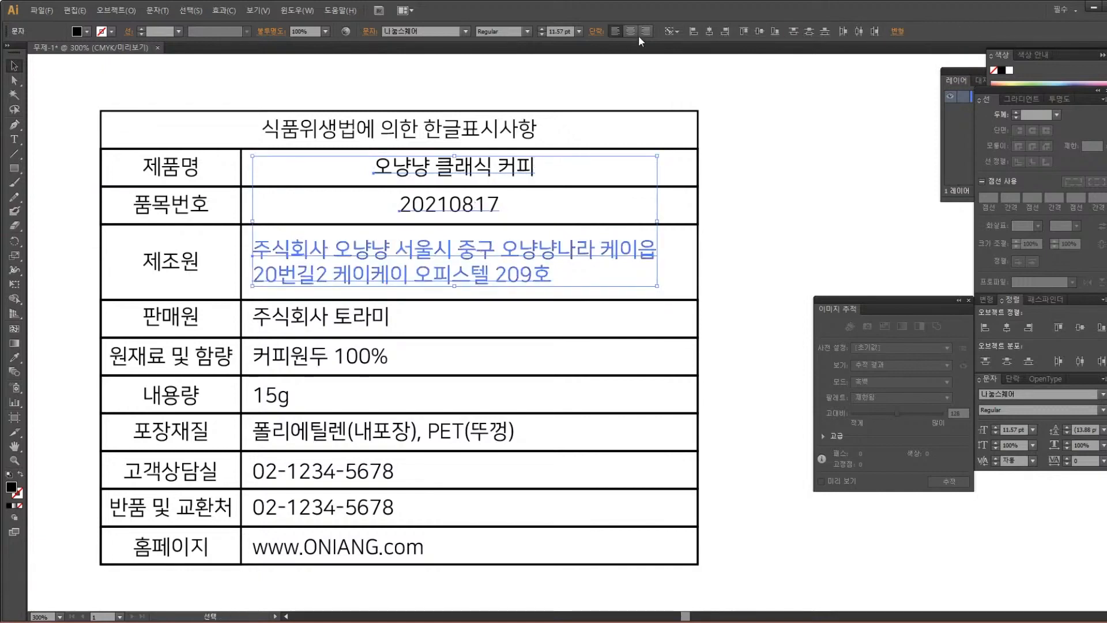
click(692, 33)
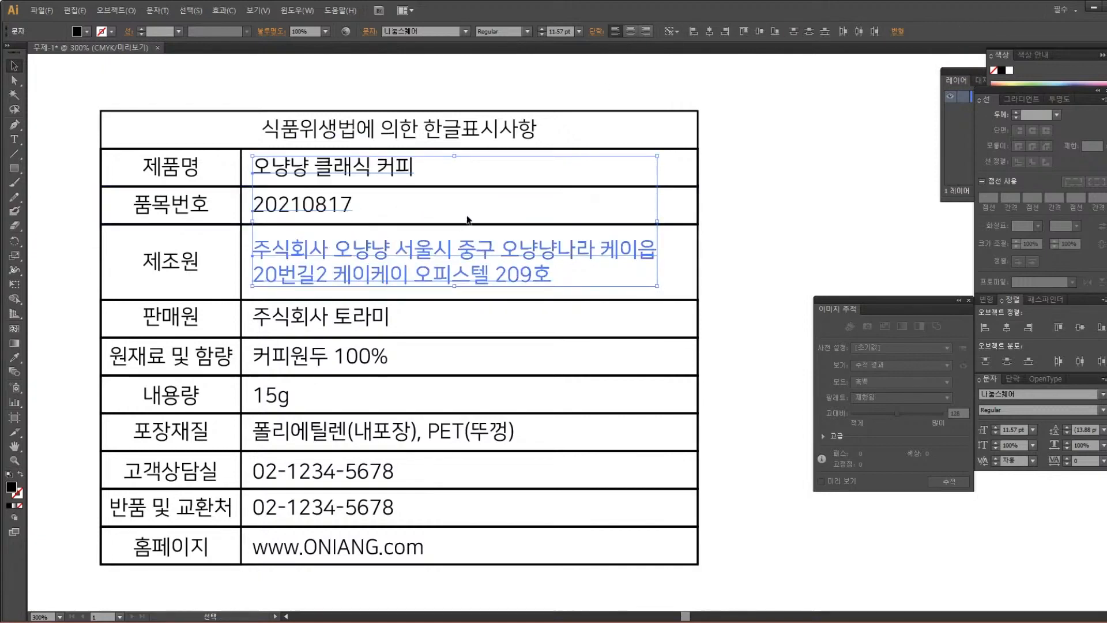
click(769, 217)
drag(445, 341, 415, 304)
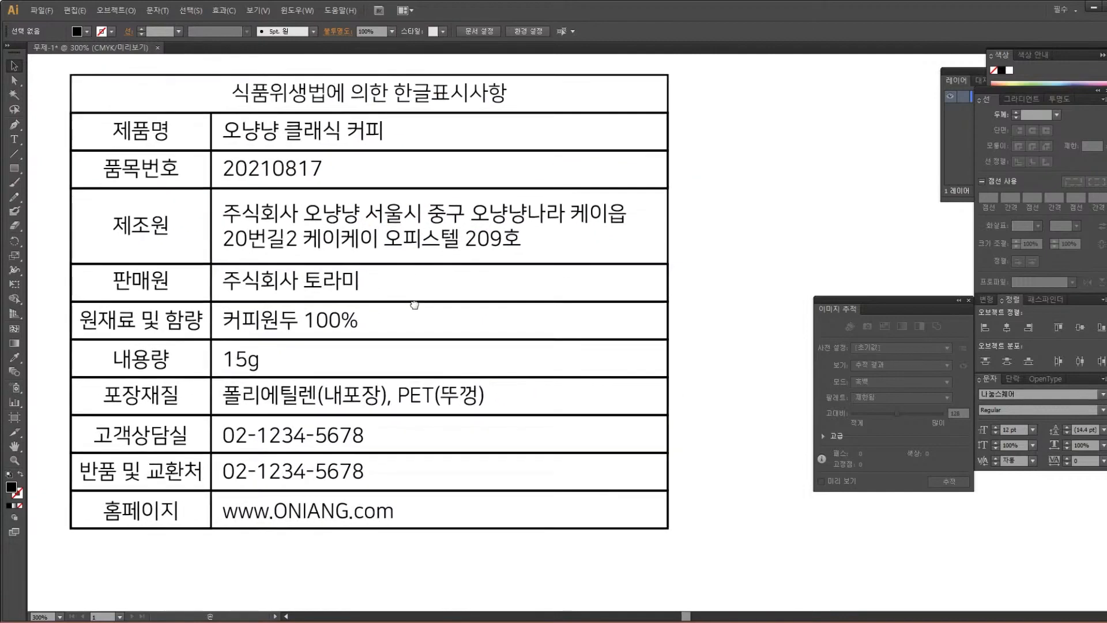
click(348, 294)
click(314, 327)
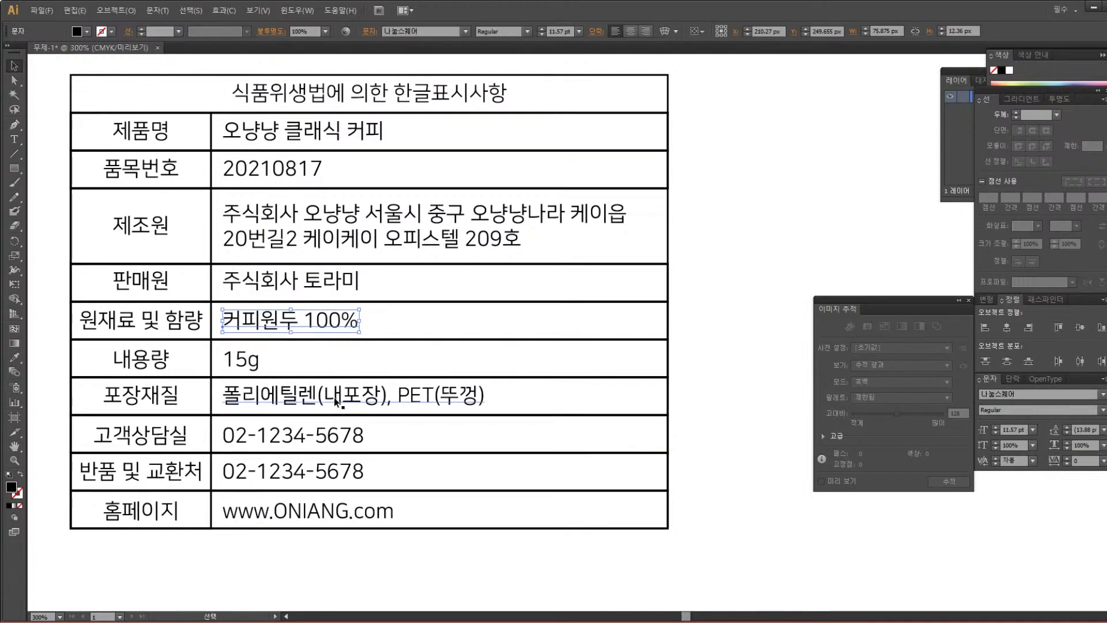
click(271, 283)
click(321, 324)
click(323, 361)
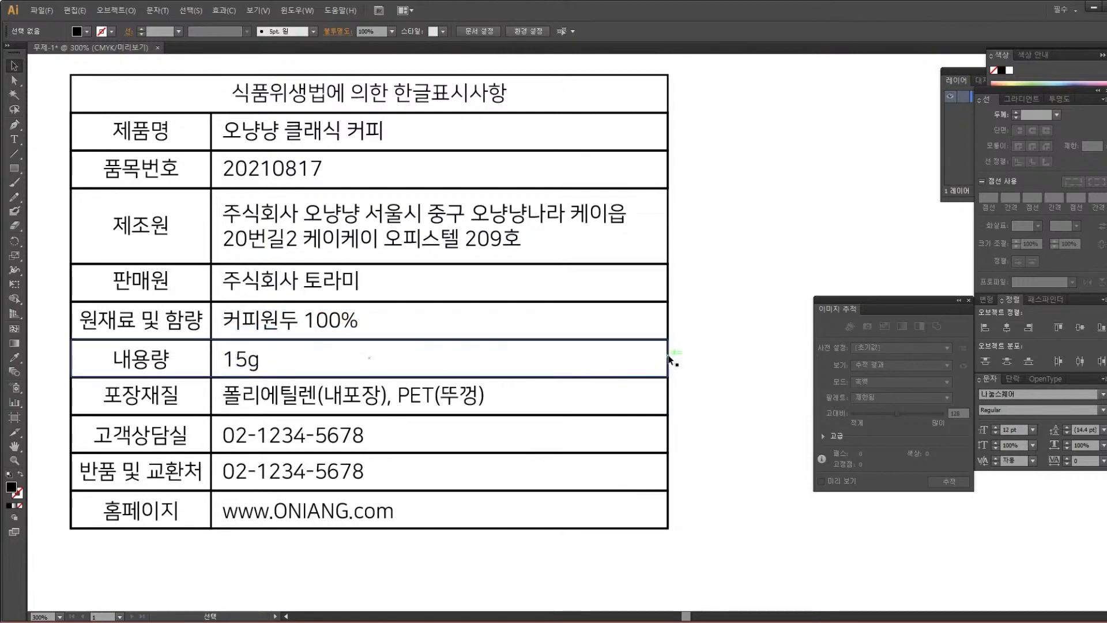
Duplicate the 내용량 label box three times side by side across the value area of its row
click(404, 341)
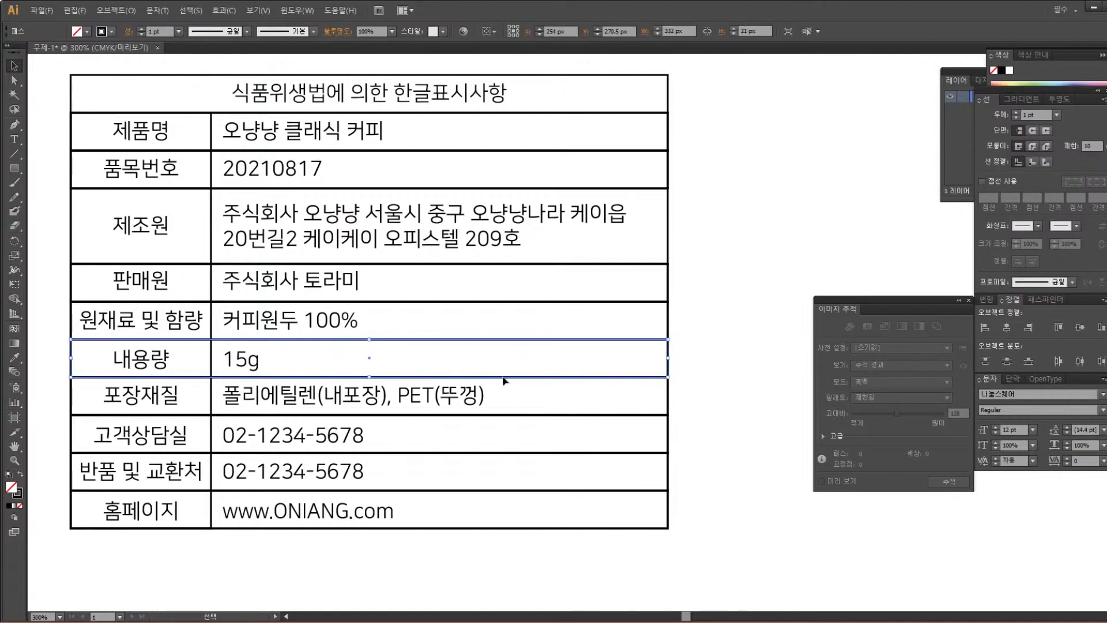
drag(698, 353, 650, 357)
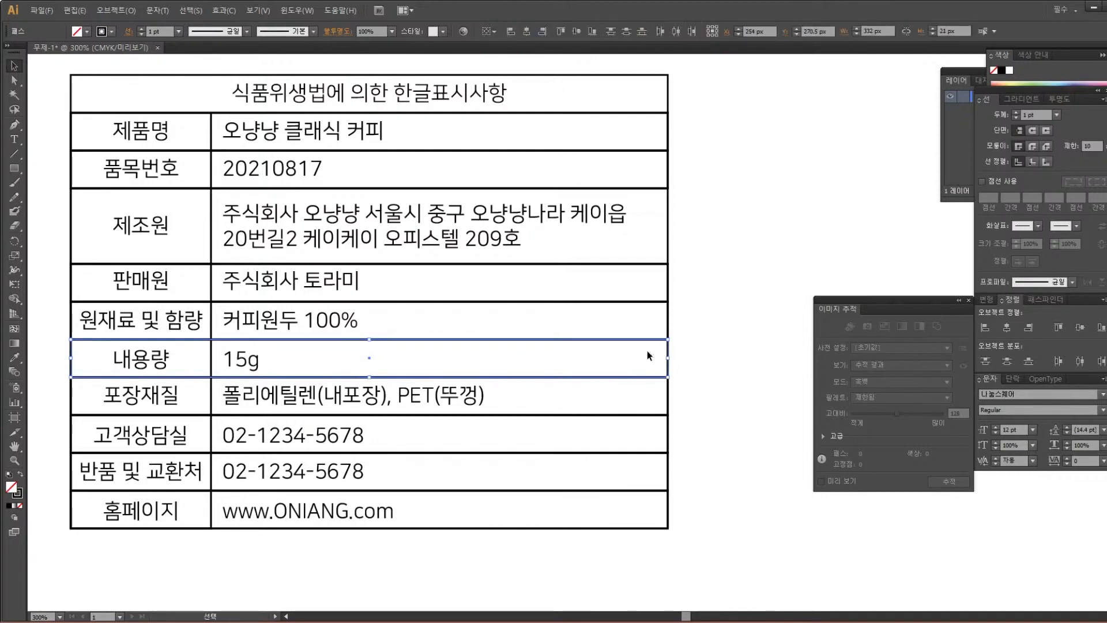
click(213, 358)
drag(212, 356, 353, 361)
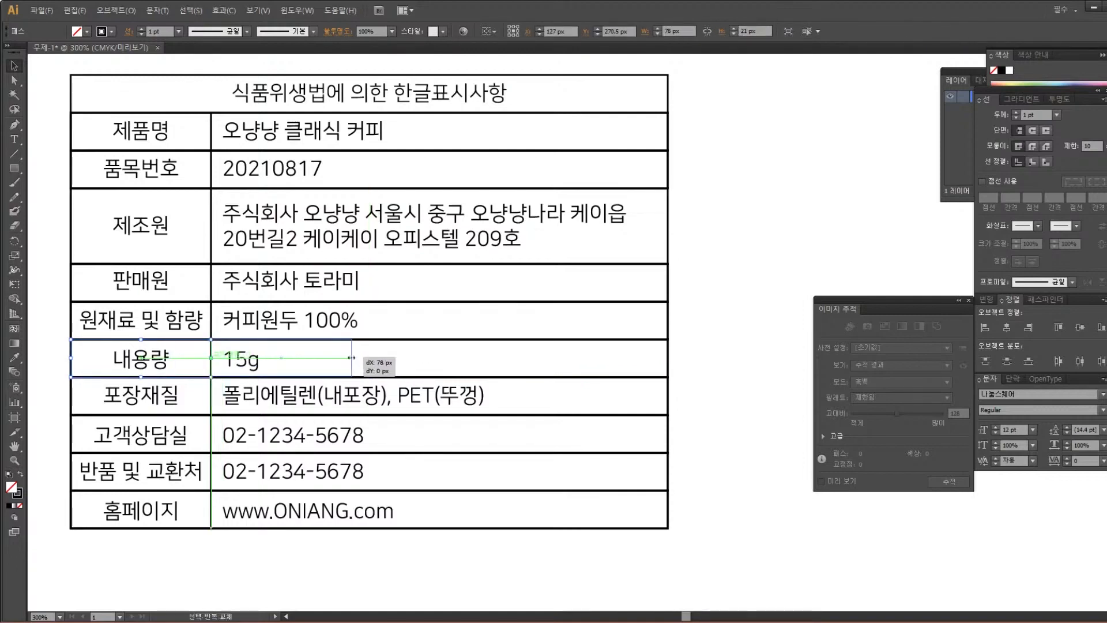
key(ctrl+d)
key(ctrl+d)
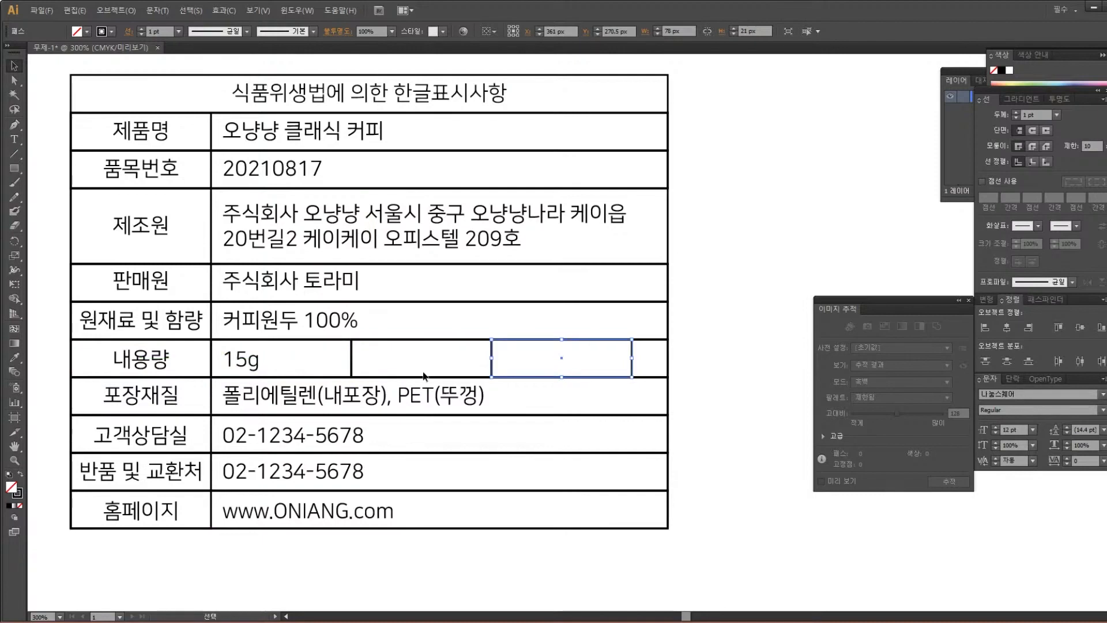
click(706, 352)
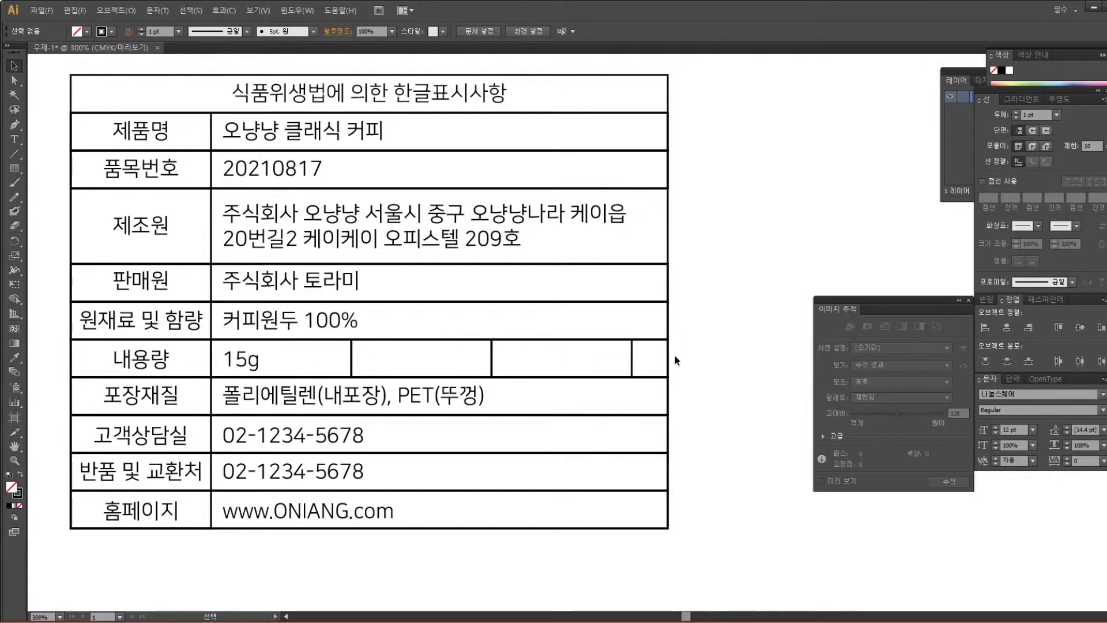
drag(694, 516, 661, 109)
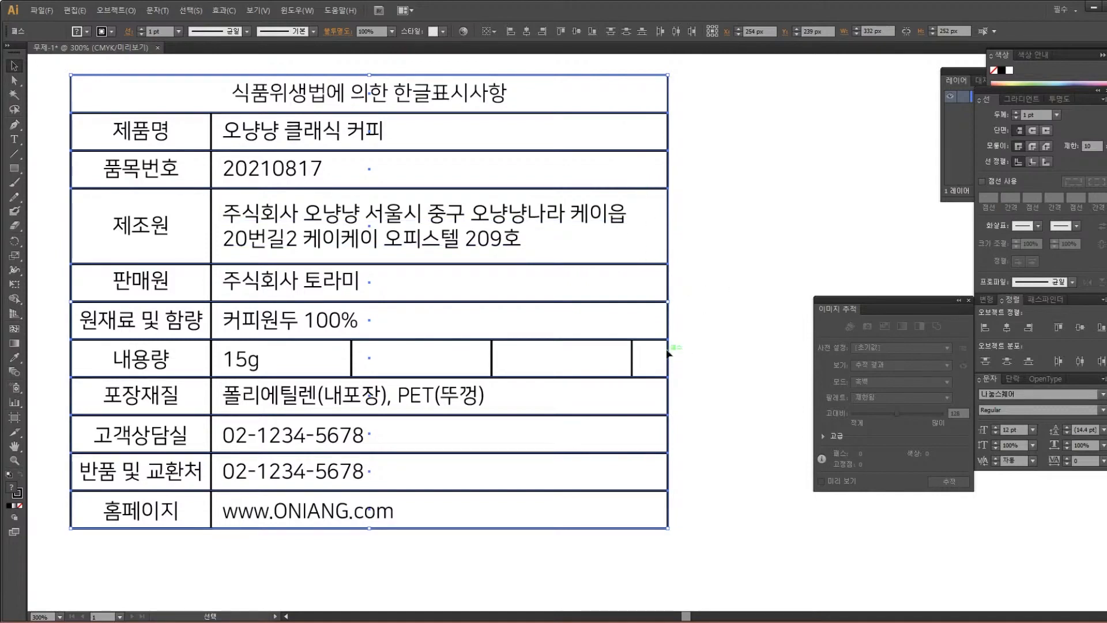
click(692, 367)
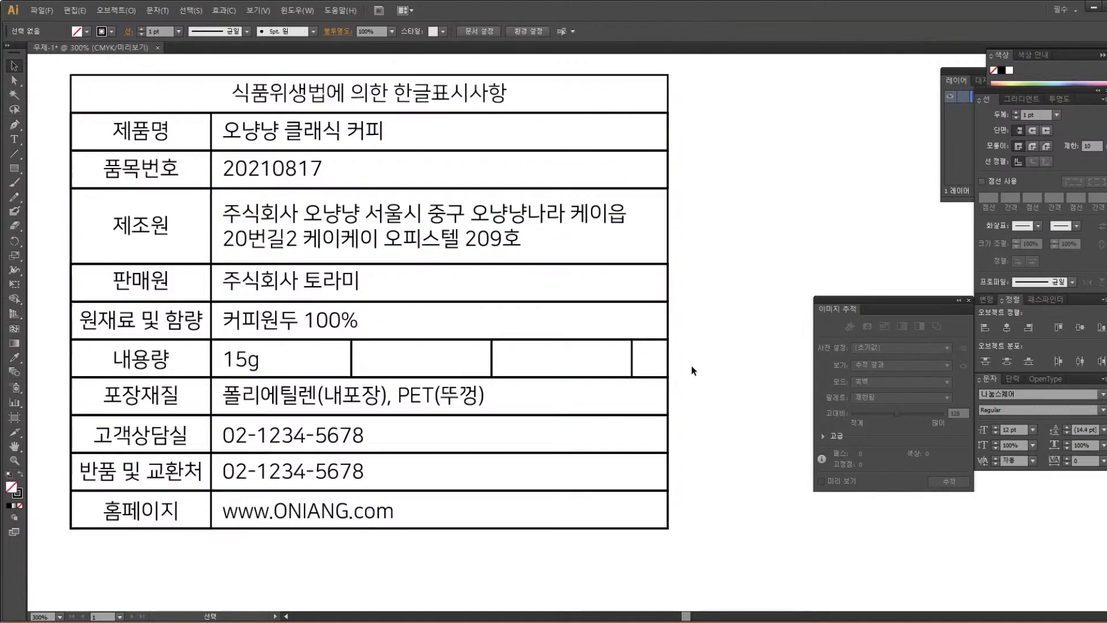
Narrow the heading and value boxes to a total table width of 312 px, flush with the third 내용량 cell
click(668, 92)
drag(668, 303, 632, 270)
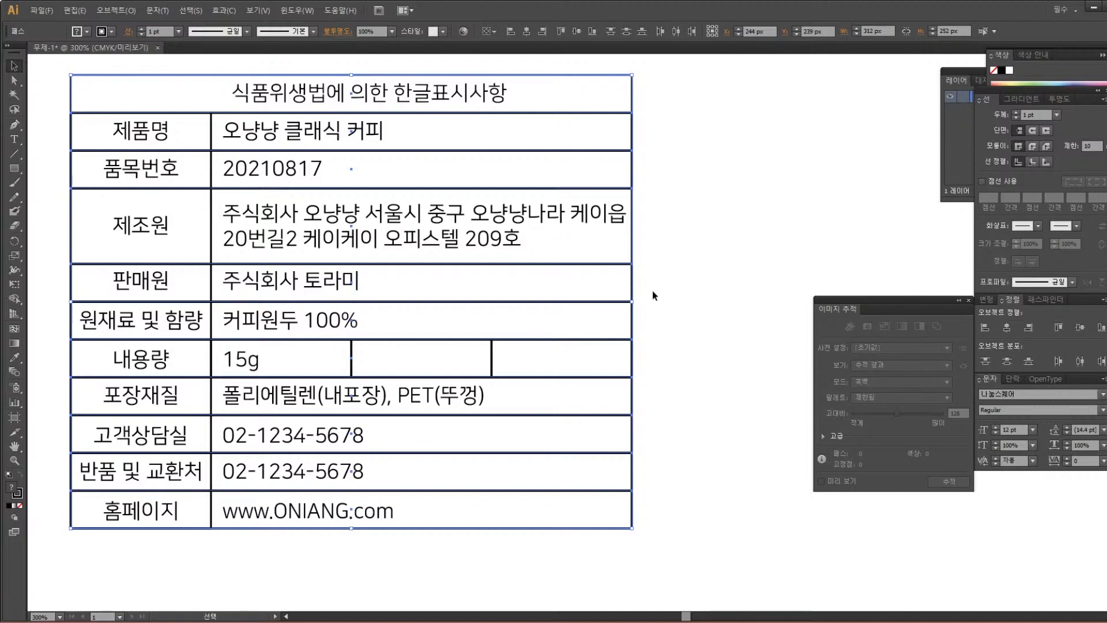
click(654, 352)
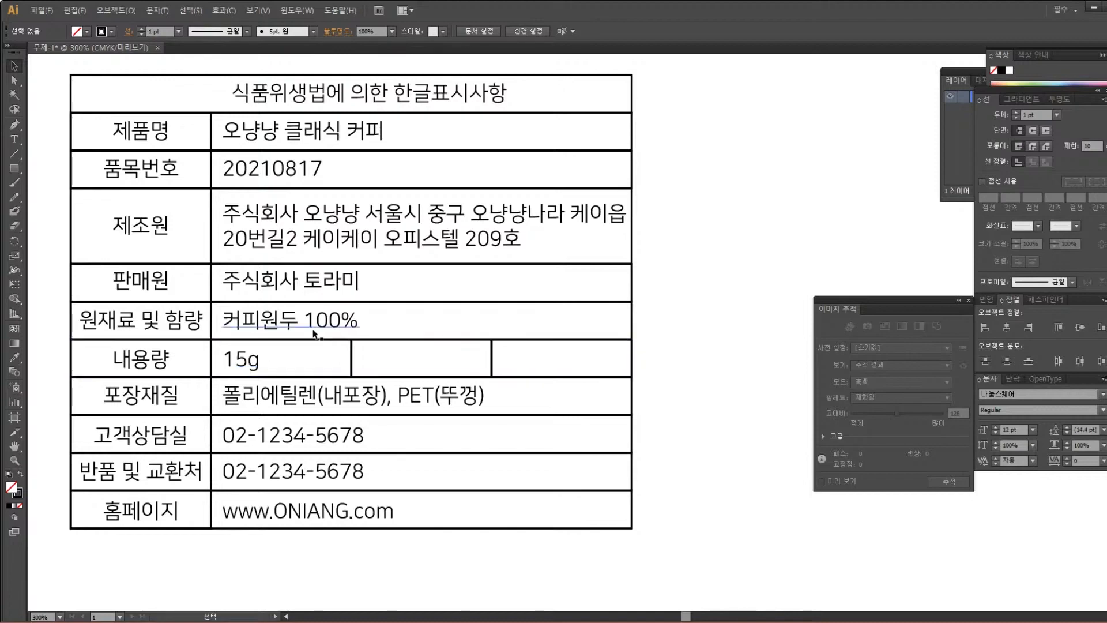
Duplicate the 내용량 label and its 15g value into the two empty cells of the same row
click(253, 364)
shift+click(165, 364)
drag(233, 364, 515, 378)
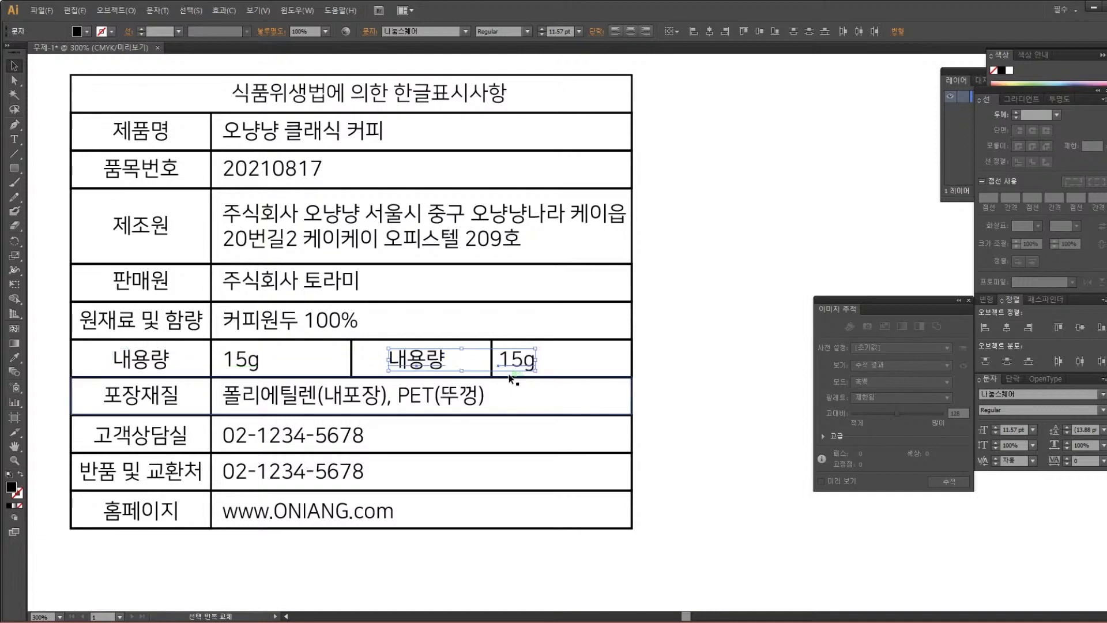
click(662, 354)
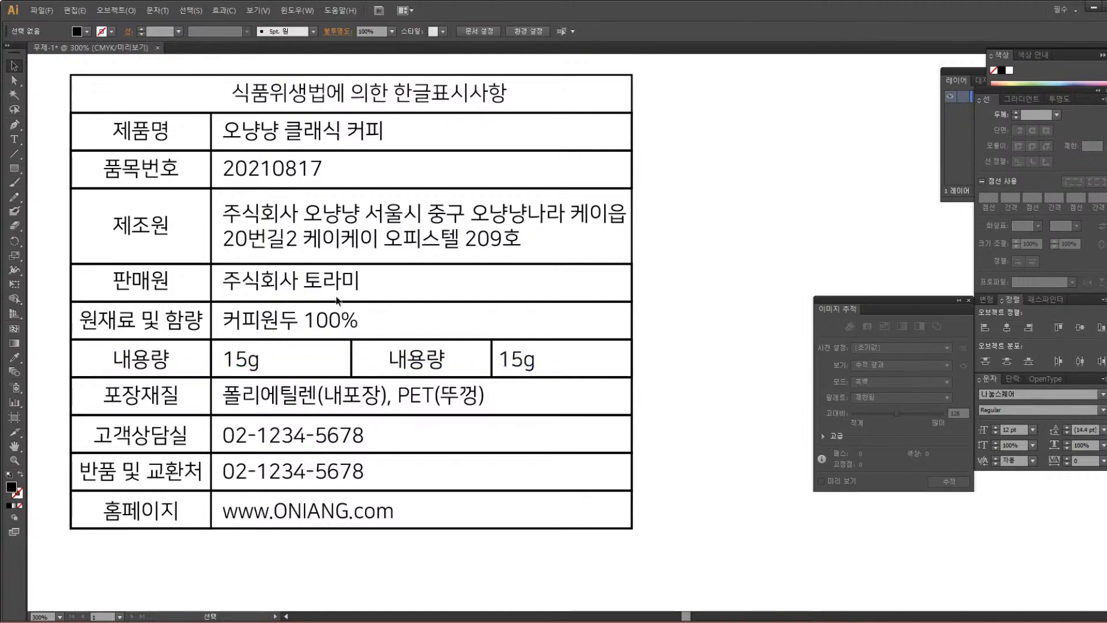
Replace the text of the copied 내용량 label with 식품유형
click(429, 363)
double_click(427, 364)
double_click(428, 363)
text(tlrvn)
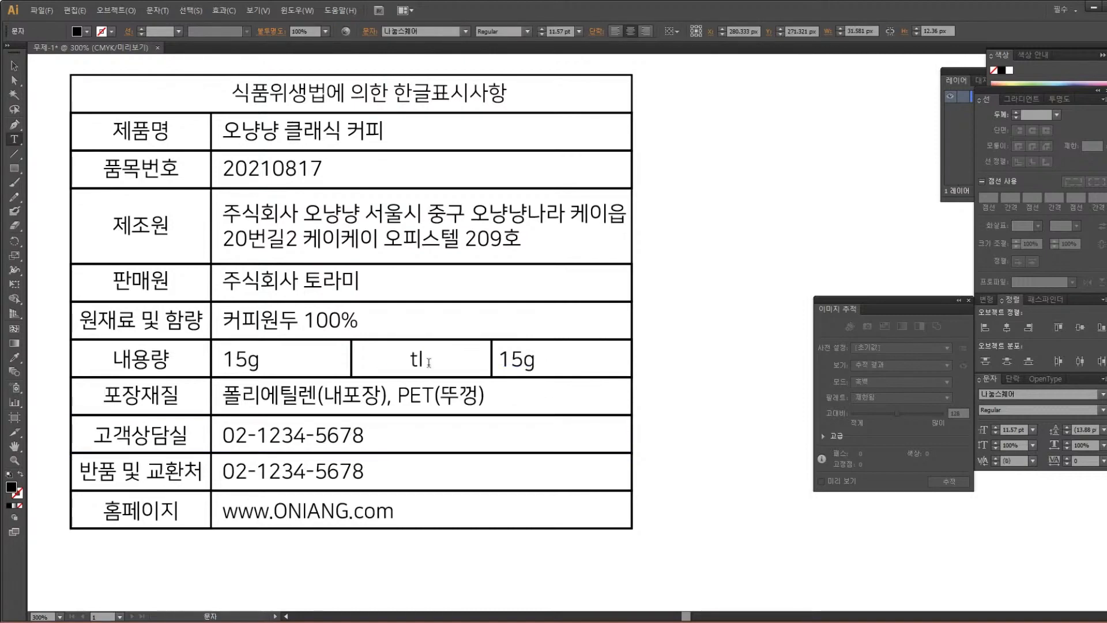
key(BackSpace)
key(BackSpace)
key(BackSpace)
key(BackSpace)
key(BackSpace)
text(식품유형)
key(Escape)
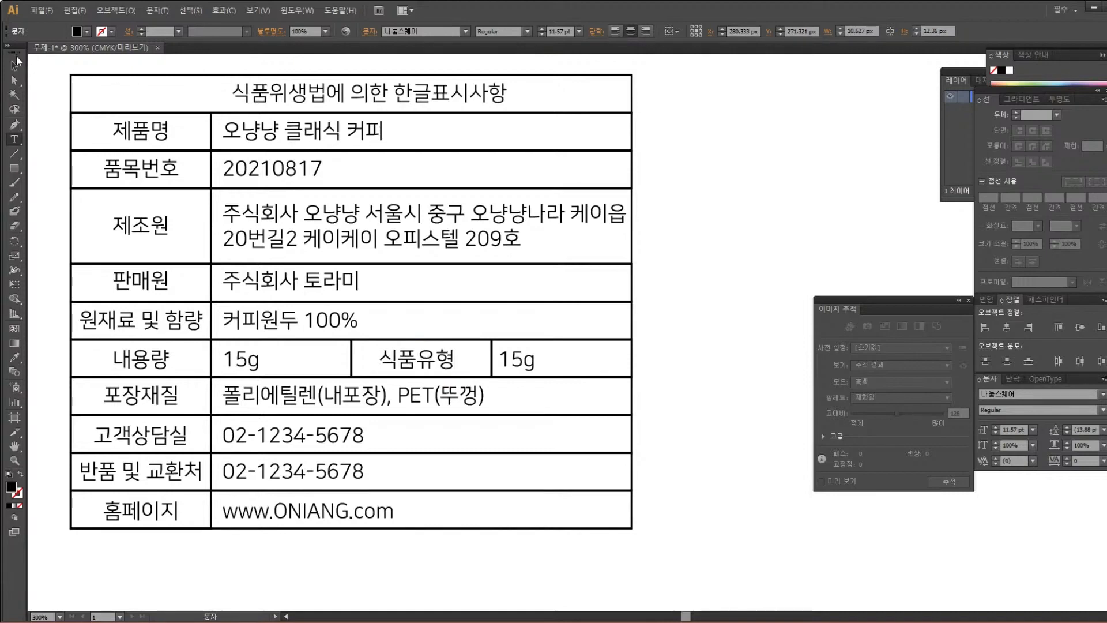
Replace the copied 15g value beside 식품유형 with 커피
click(524, 364)
double_click(524, 366)
key(ctrl+a)
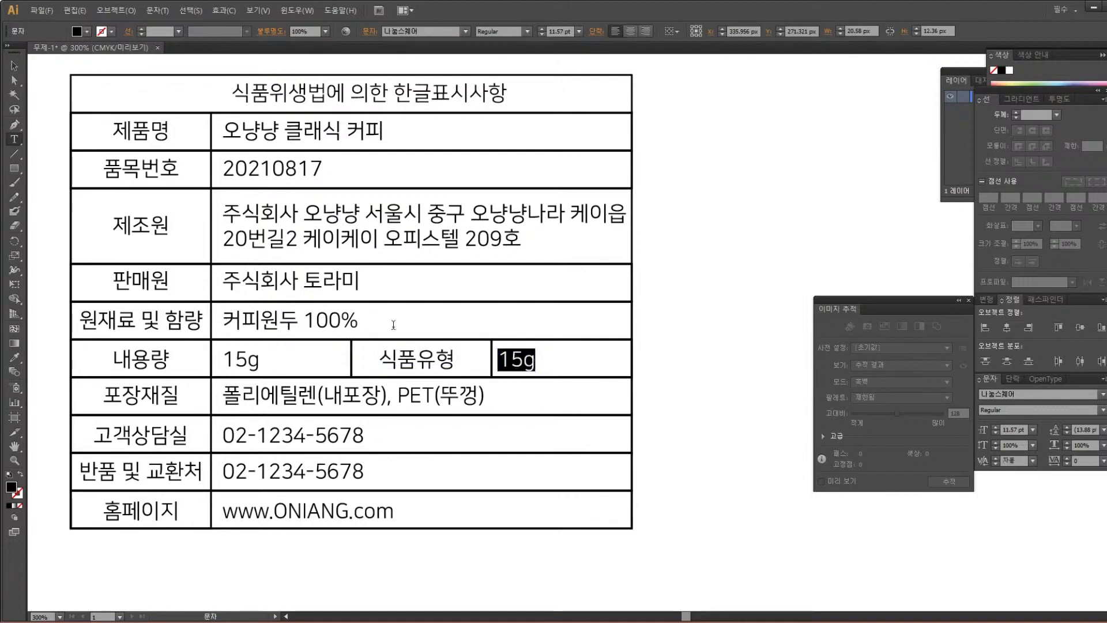
text(커피)
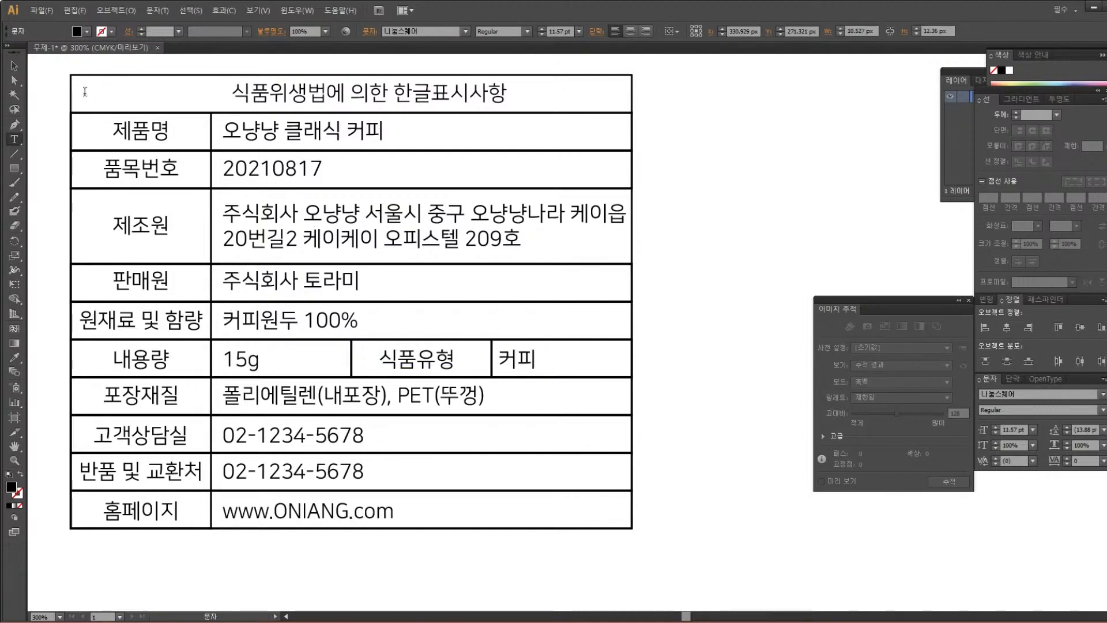
click(15, 67)
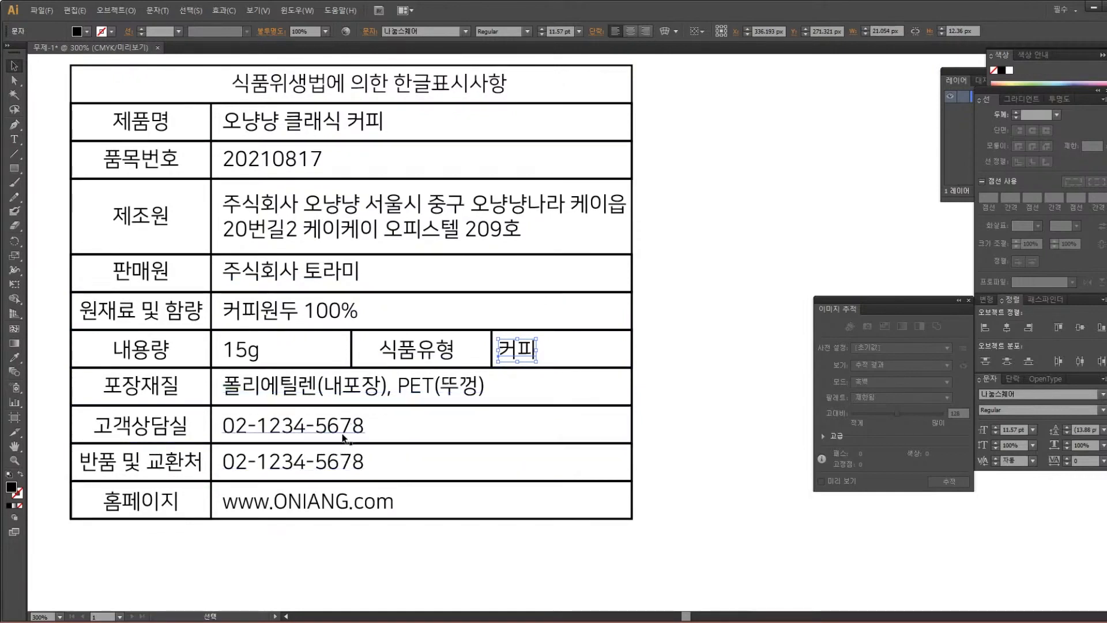
Replace the phone number in the 반품 및 교환처 row with 구입처
click(344, 437)
click(296, 471)
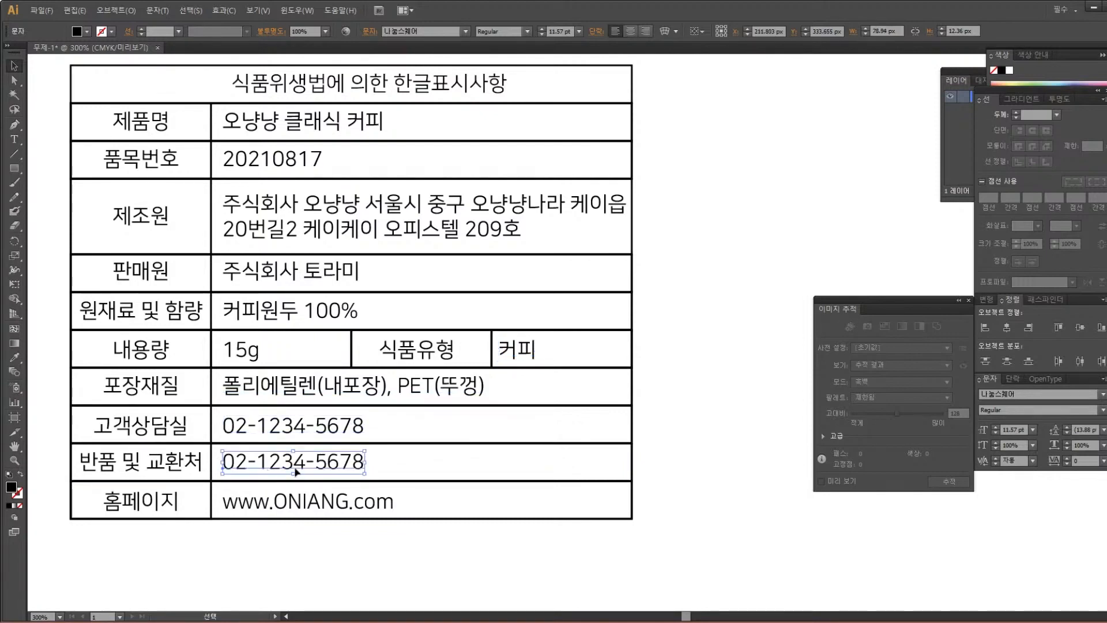
double_click(296, 472)
key(ctrl+a)
text(구입처)
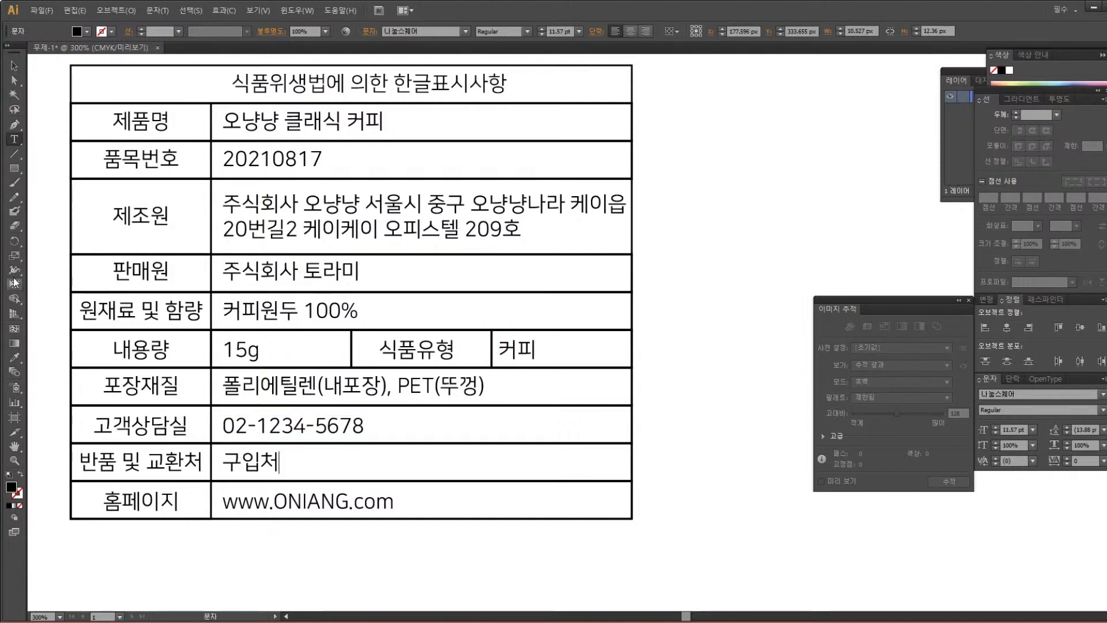
click(14, 67)
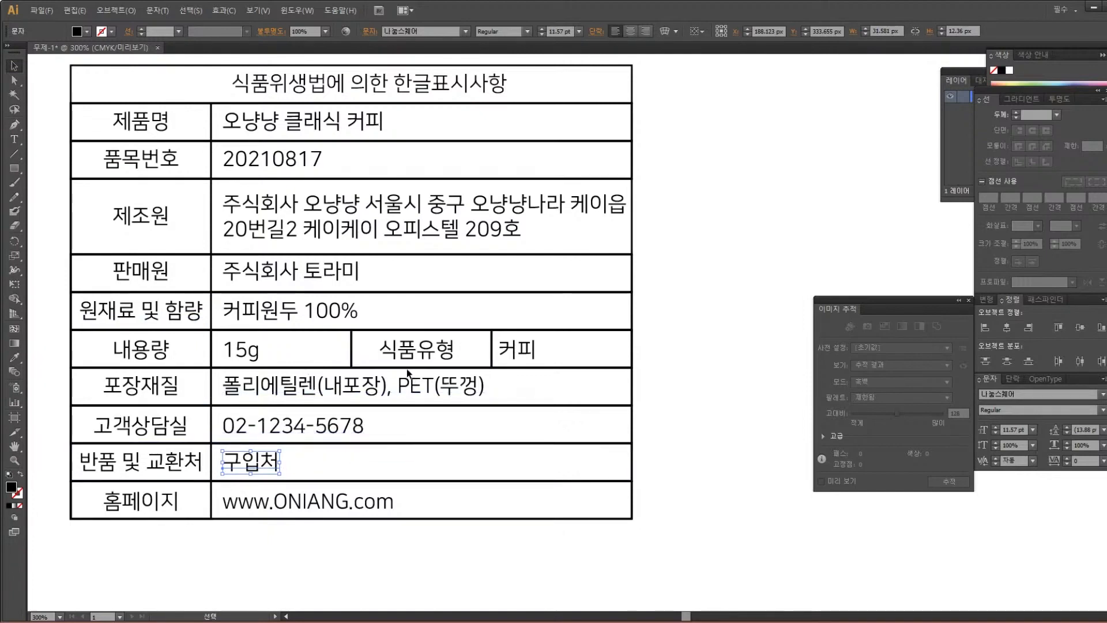
drag(356, 343, 330, 338)
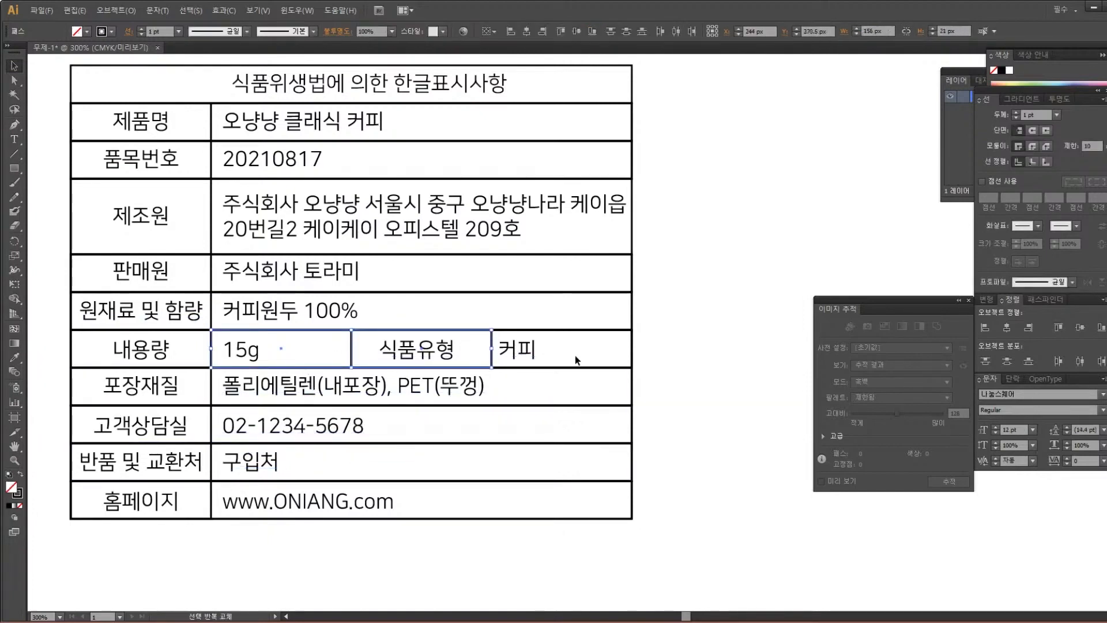
shift+click(513, 367)
drag(648, 353, 346, 341)
drag(676, 355, 634, 345)
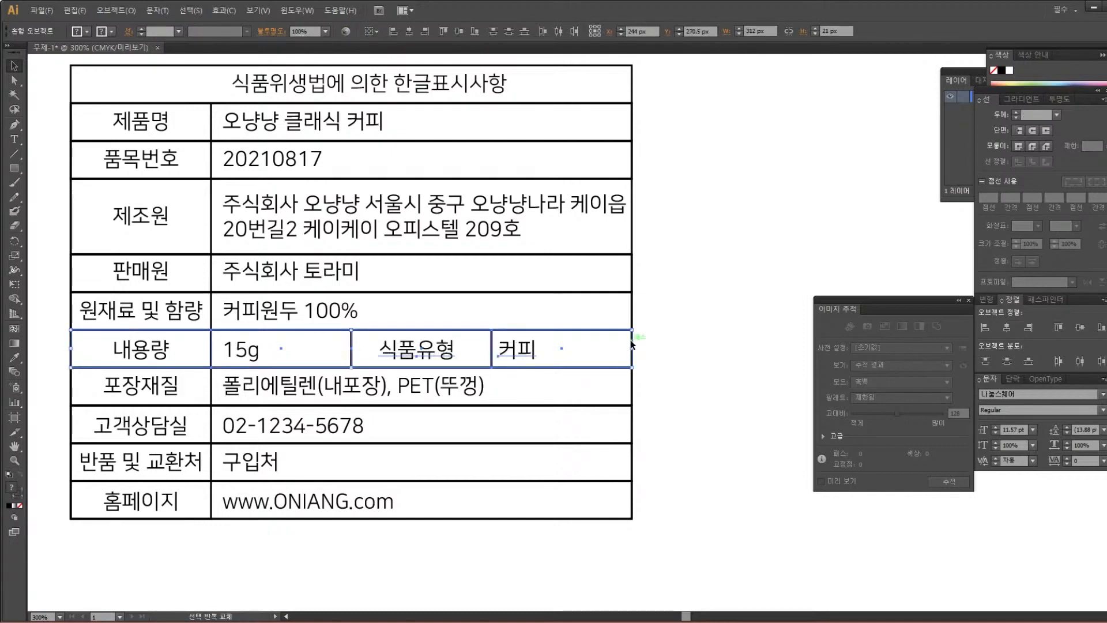
click(691, 338)
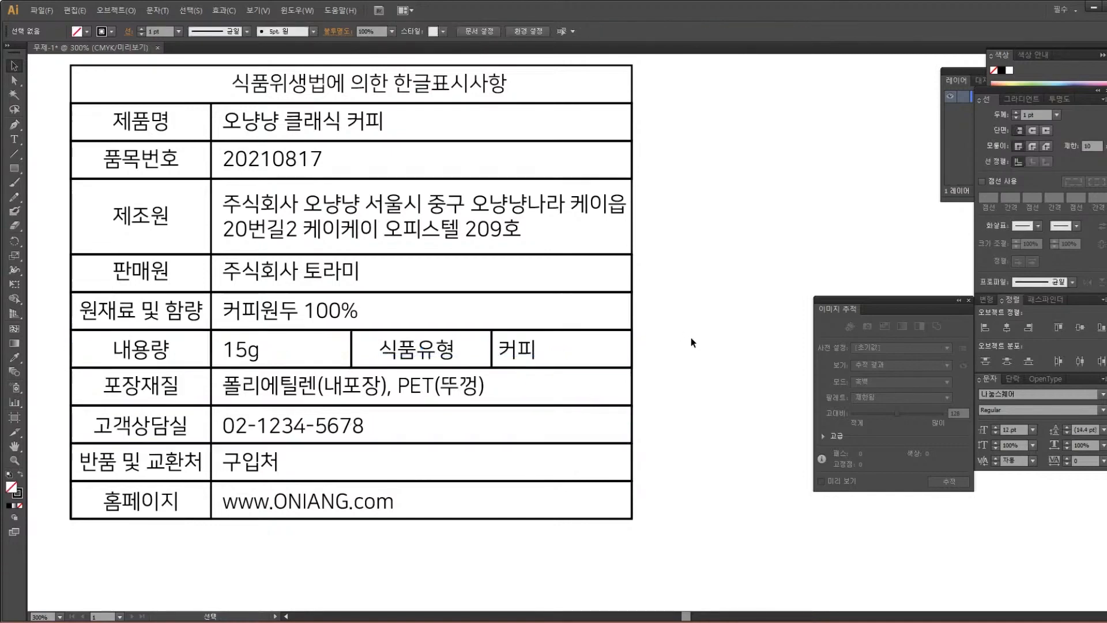
click(434, 350)
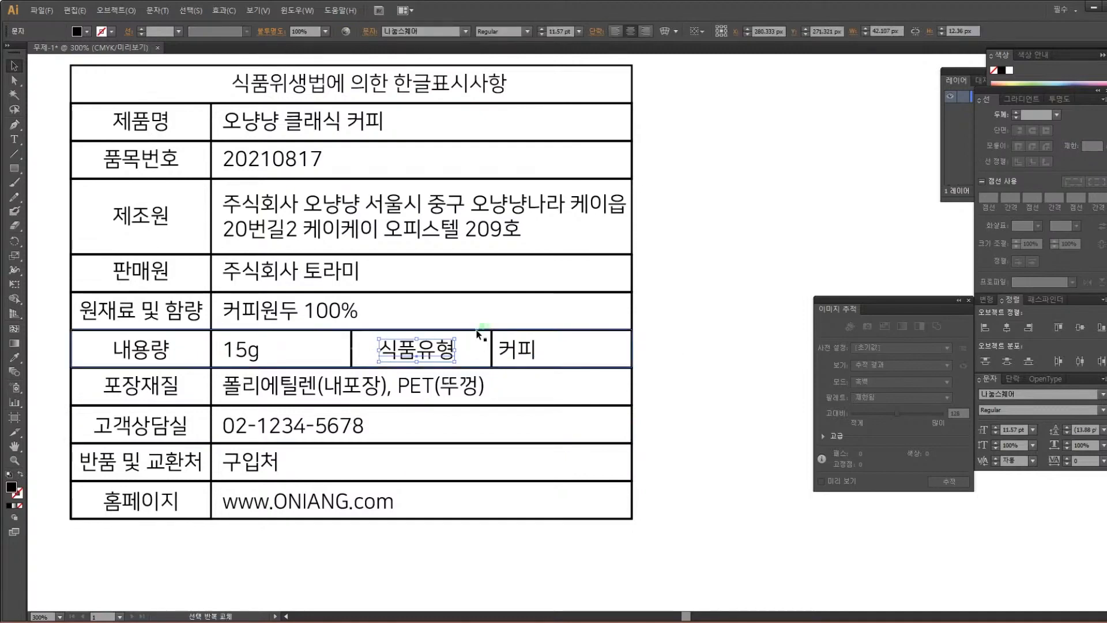
shift+click(477, 331)
drag(479, 333, 484, 447)
key(ctrl+z)
click(613, 359)
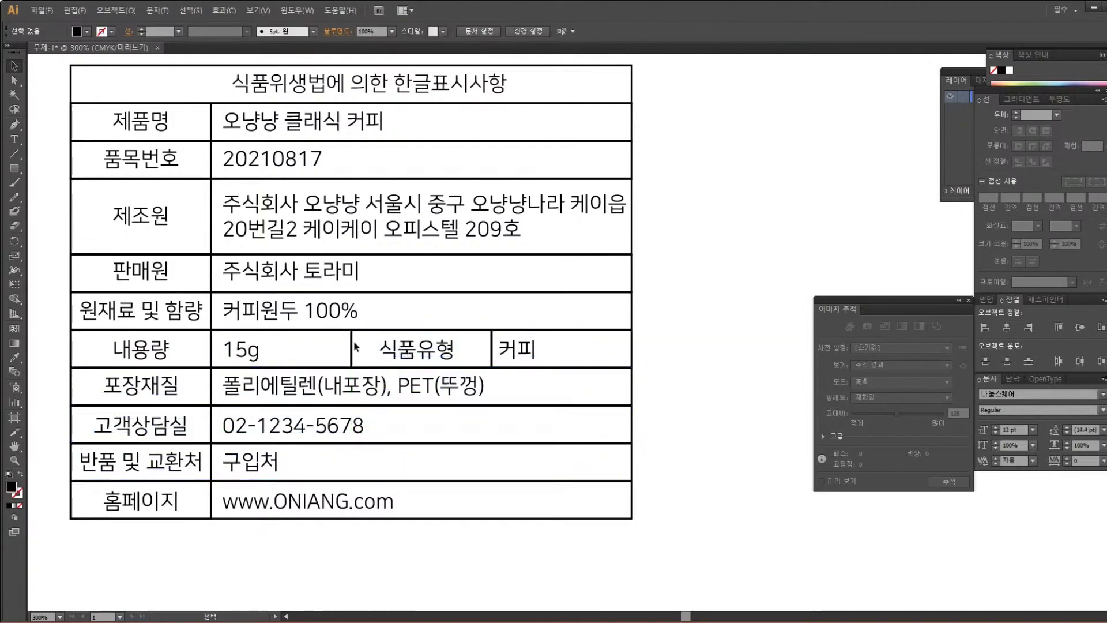
Copy the cell boxes of the 내용량 row down to the 반품 및 교환처 row to split its value area into three
click(352, 348)
drag(353, 348, 354, 462)
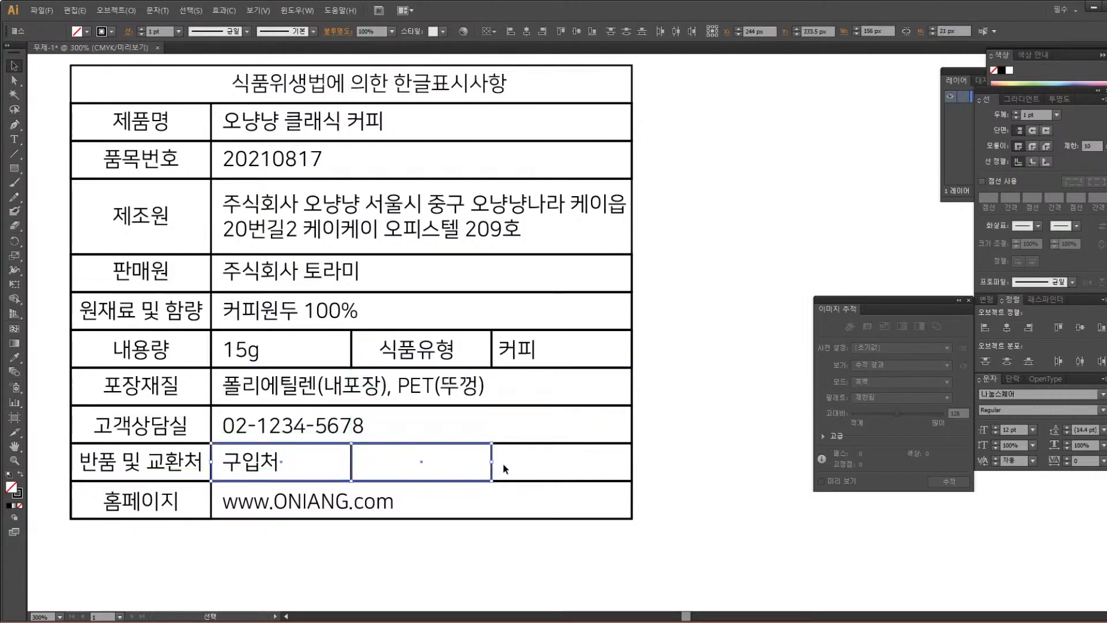
click(457, 444)
drag(492, 457, 632, 463)
click(654, 423)
Copy the 식품유형 and 커피 texts straight down into the new cells of the 반품 및 교환처 row
click(447, 361)
shift+click(525, 355)
drag(526, 355, 510, 463)
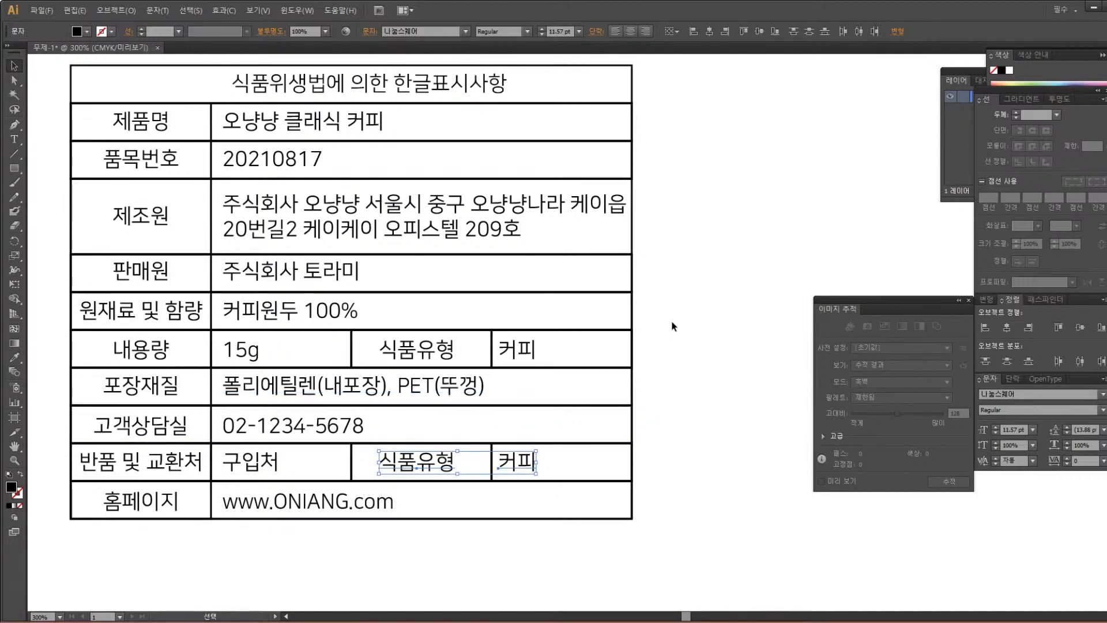
Replace the copied 식품유형 label in the 반품 및 교환처 row with 유통기한
shift+click(503, 468)
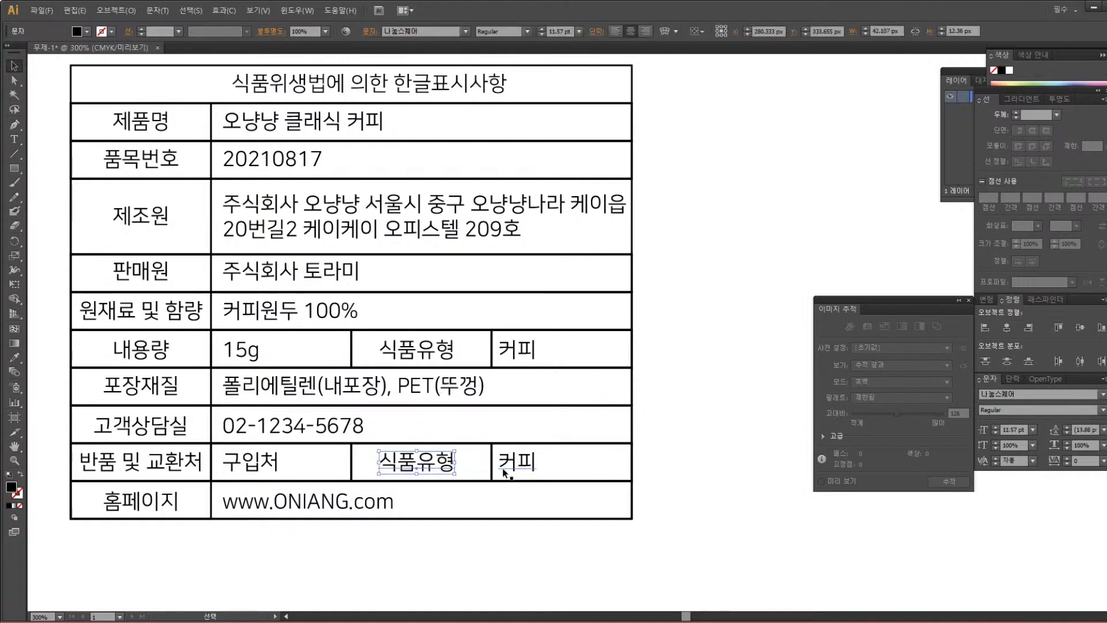
double_click(437, 463)
double_click(435, 462)
text(ㅇ)
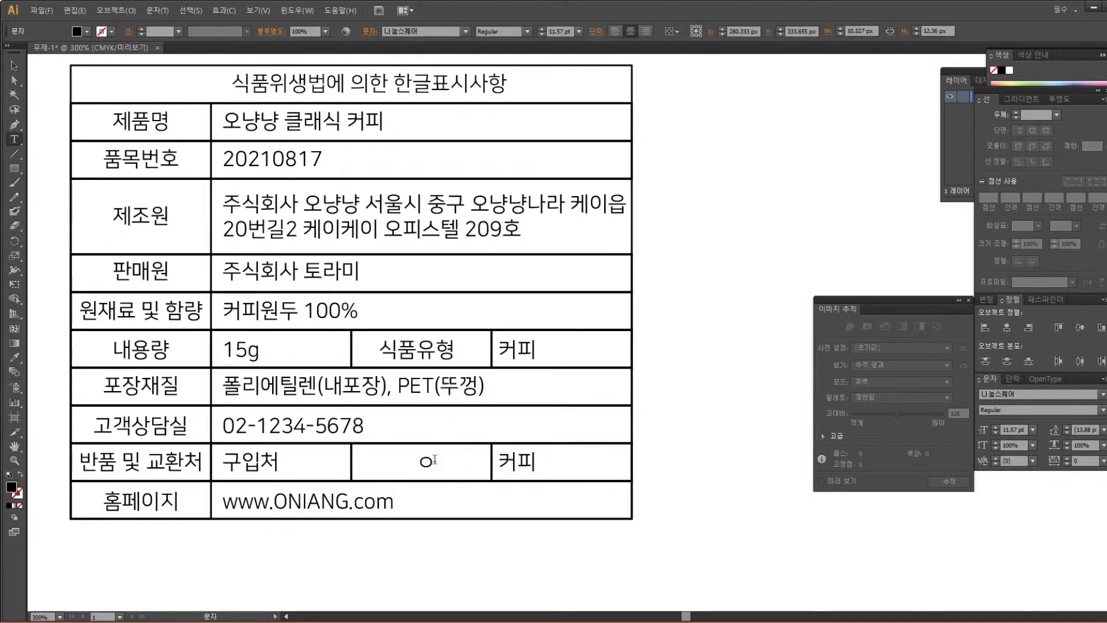
text(유통기한)
Try 별도표기 as the value beside 유통기한 in place of the copied 커피
double_click(516, 463)
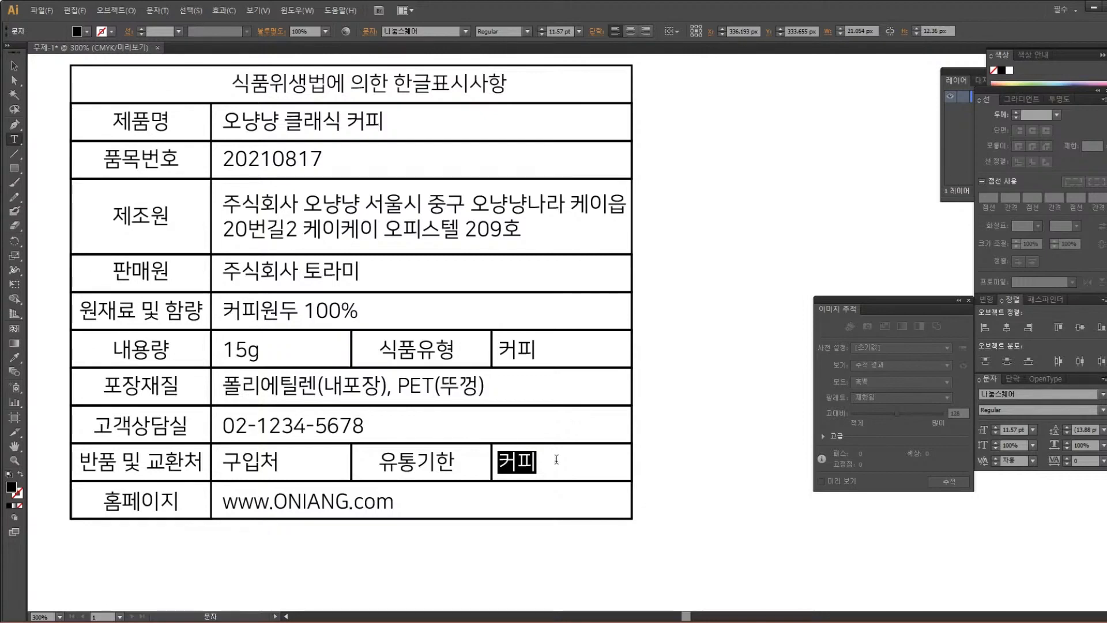
key(BackSpace)
text(제품)
key(BackSpace)
key(BackSpace)
key(BackSpace)
key(BackSpace)
text(벼ㄹ도표기)
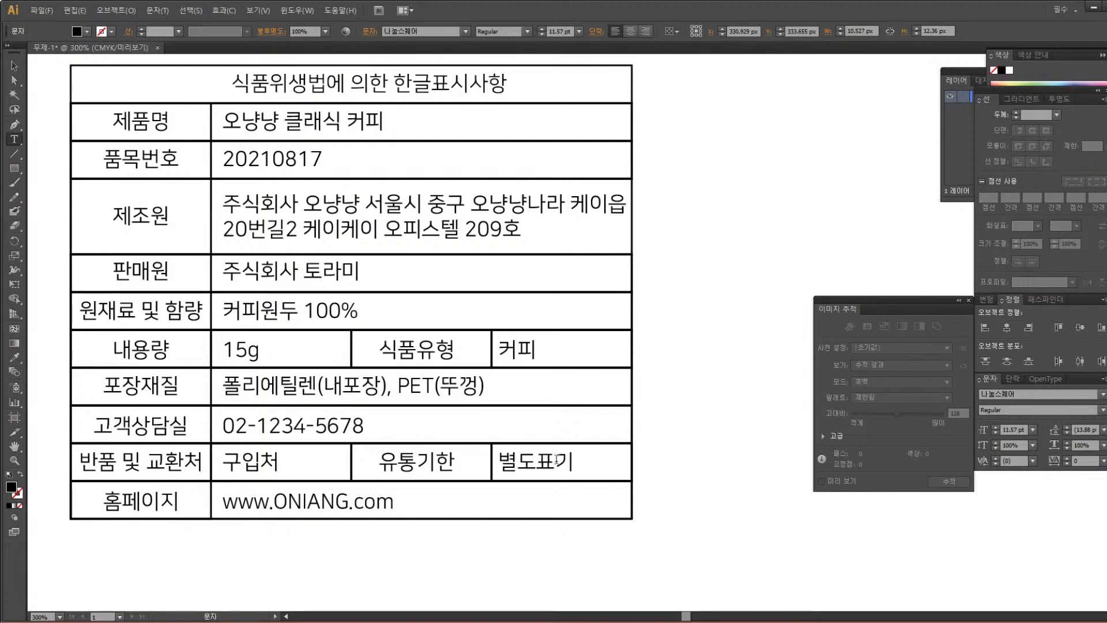
Try the wording 표기일까지 for the 유통기한 value
key(BackSpace)
key(BackSpace)
key(BackSpace)
key(BackSpace)
key(BackSpace)
text(표기일까지)
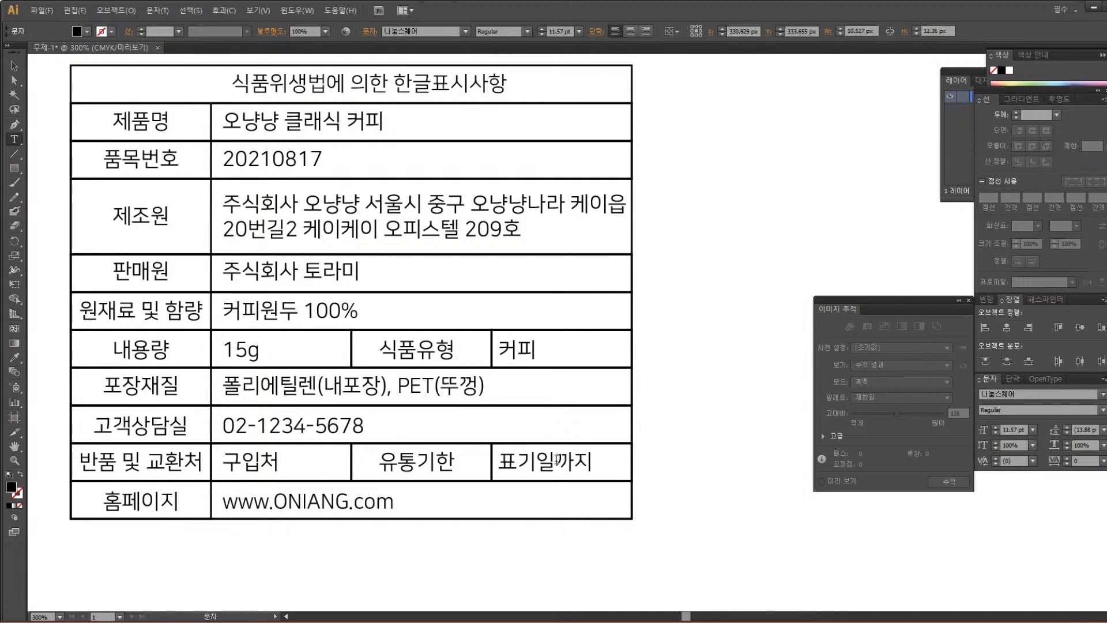
Reword the 유통기한 value as 하단표기일까지 and change its 하단 to 상단
key(BackSpace)
key(BackSpace)
key(BackSpace)
key(BackSpace)
key(BackSpace)
key(BackSpace)
text(하단)
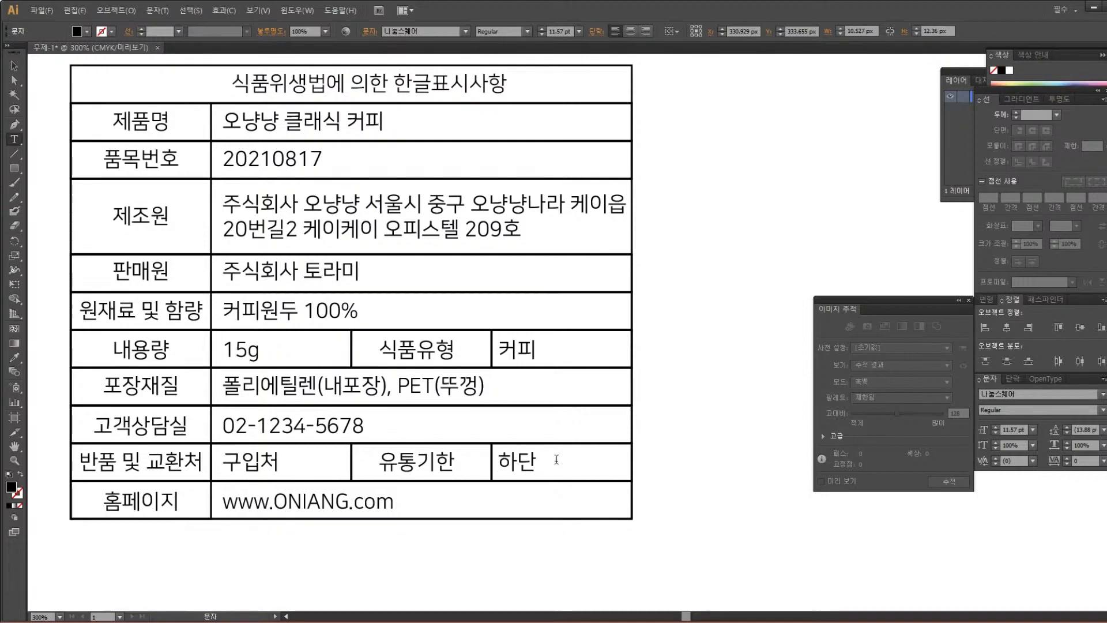
text(표기일까지)
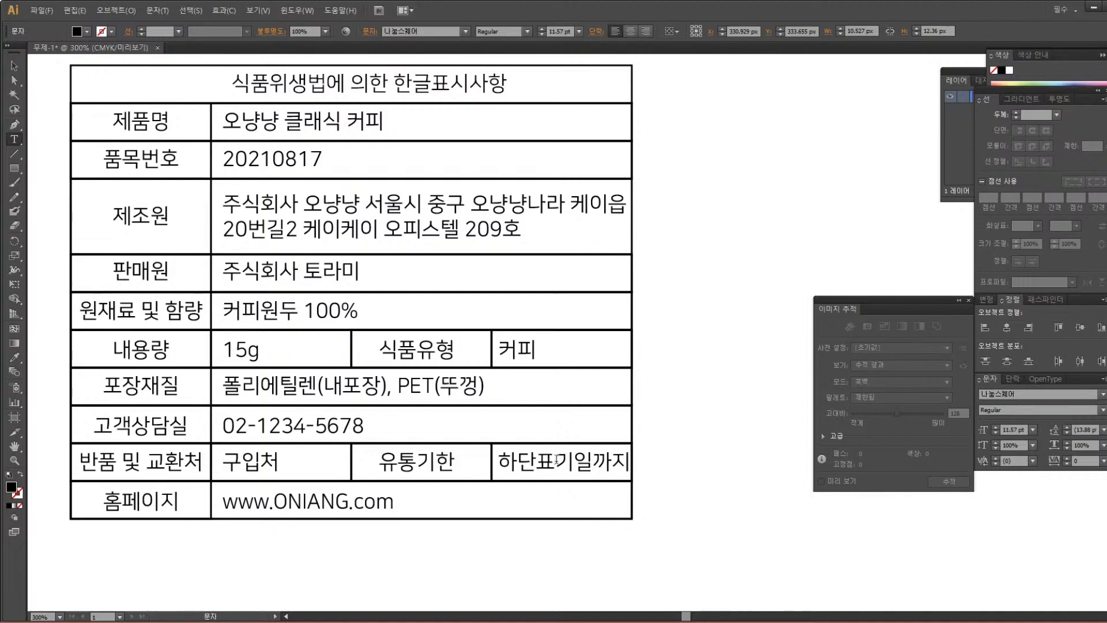
drag(536, 459, 494, 460)
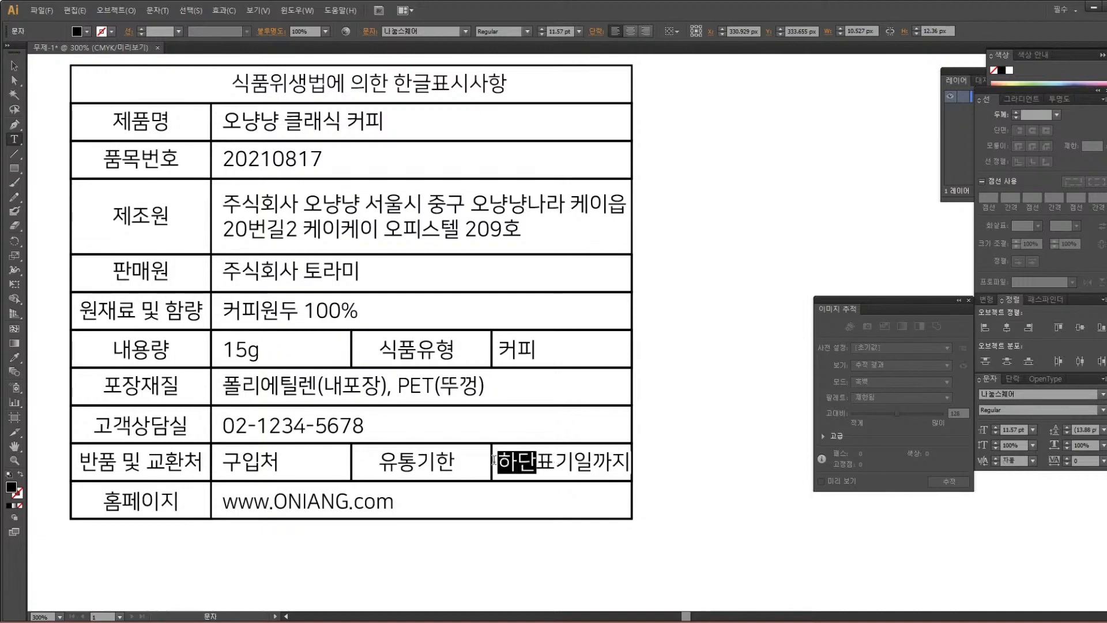
text(상단)
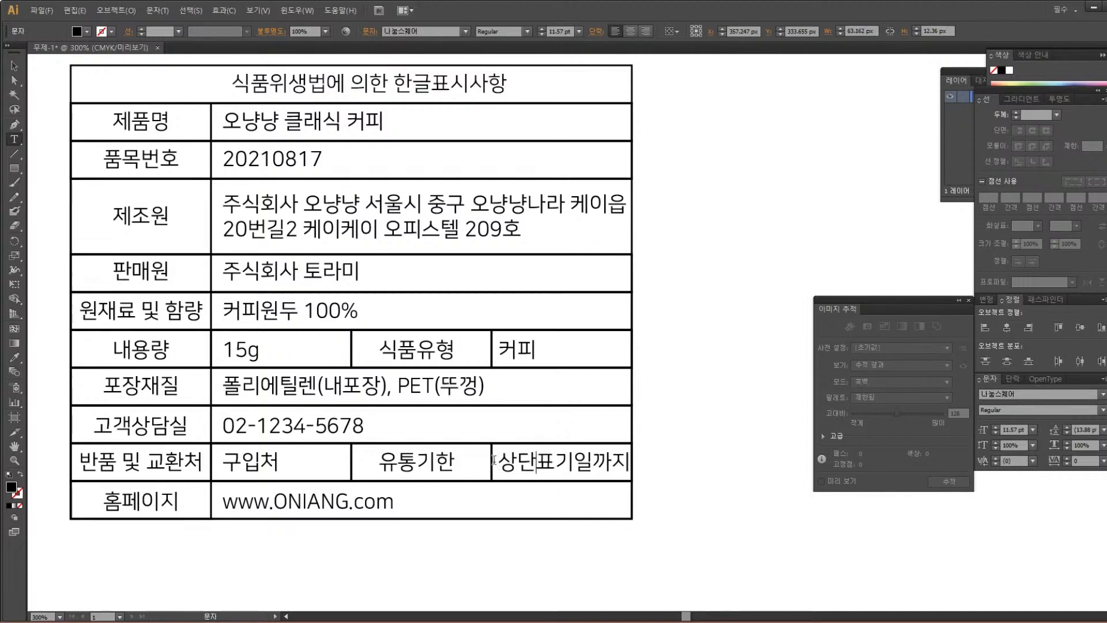
Replace the whole 유통기한 value with 별도표기 and finish the text editing
double_click(520, 461)
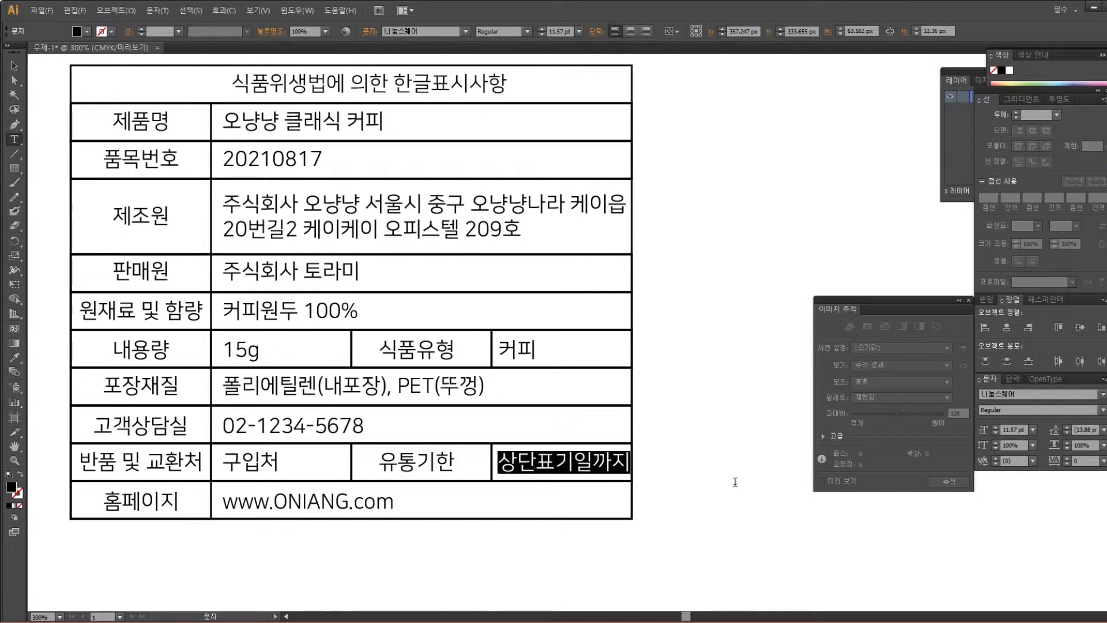
text(별도)
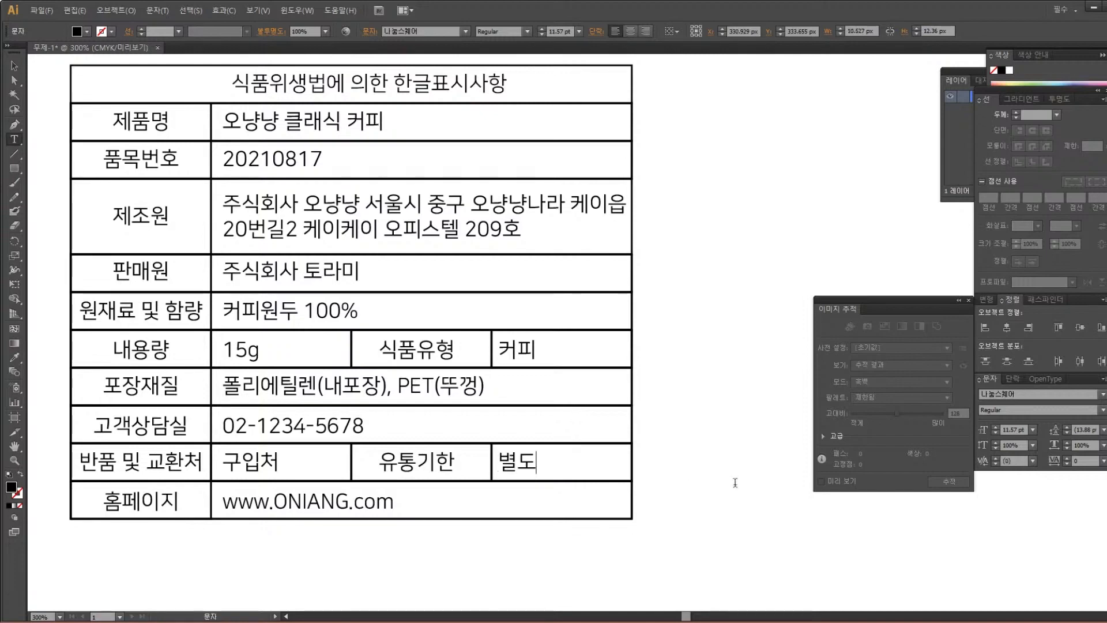
text(표기)
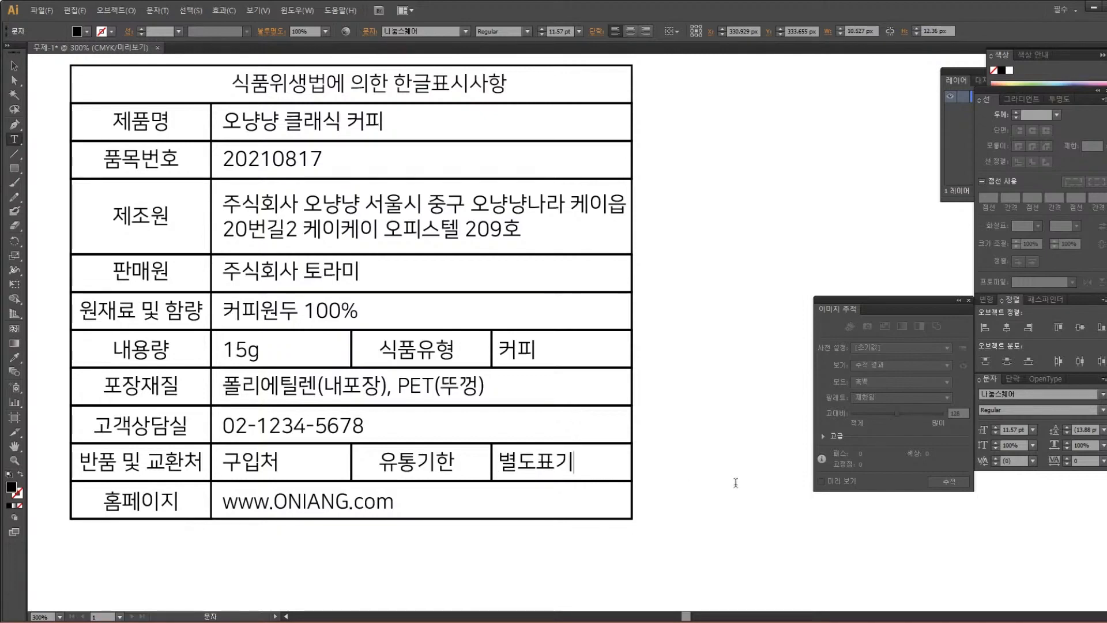
key(Escape)
click(667, 355)
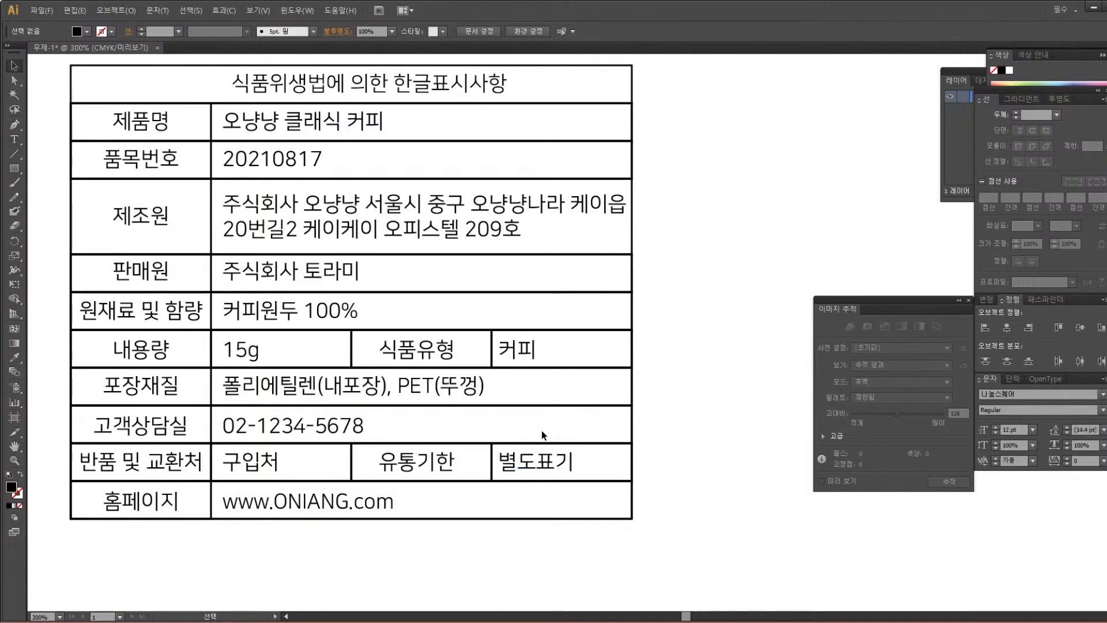
drag(477, 468, 482, 512)
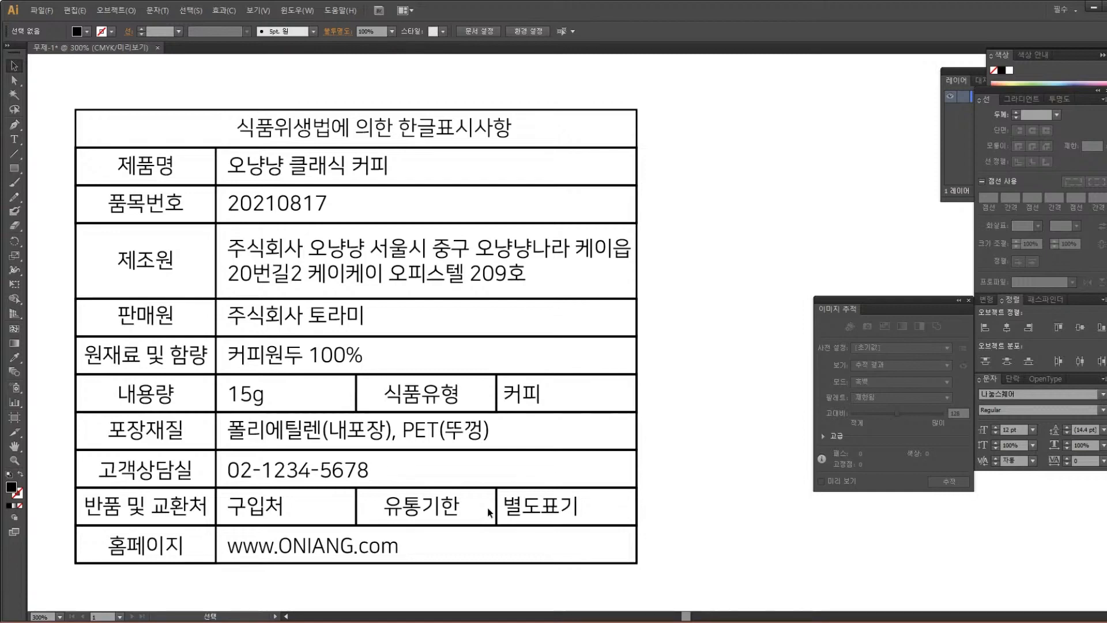
drag(535, 562, 506, 511)
drag(440, 459, 478, 408)
drag(448, 372, 444, 472)
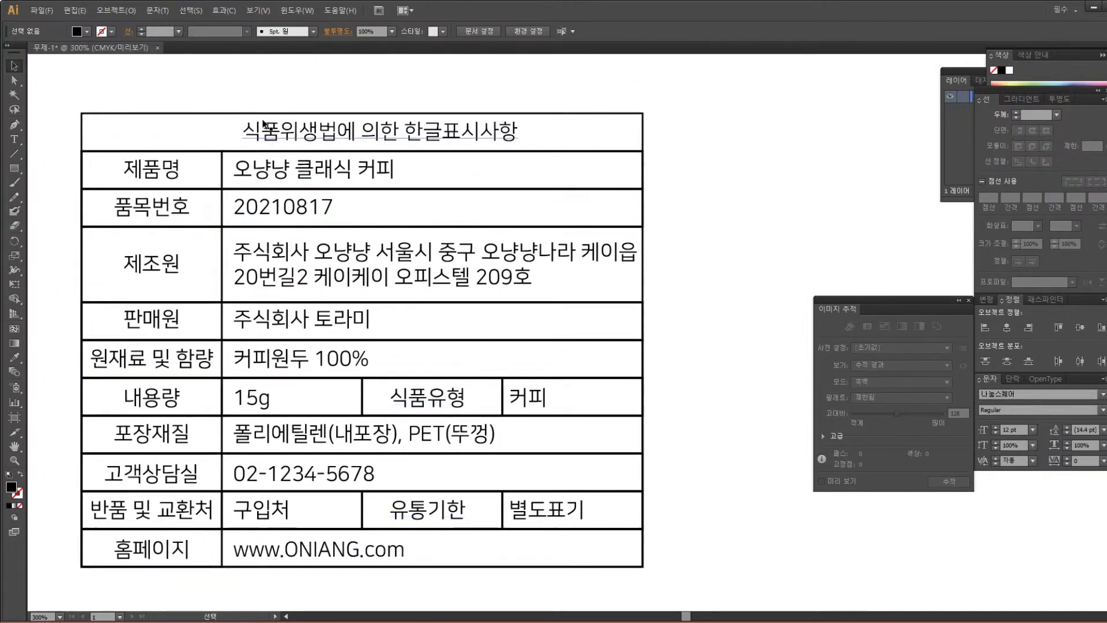
drag(488, 328, 459, 333)
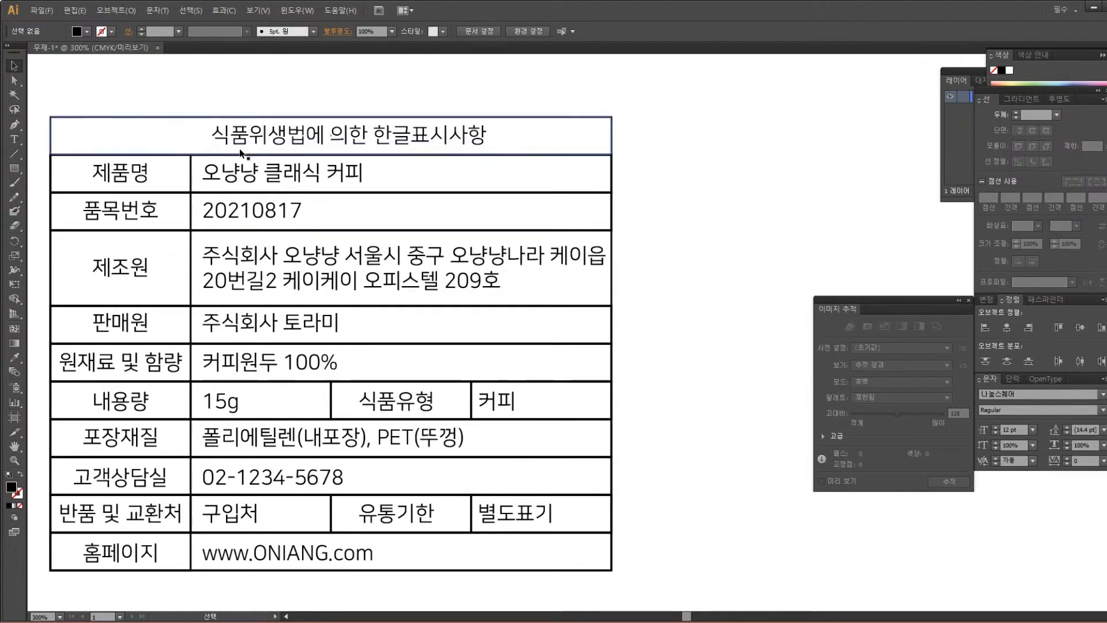
Duplicate the entire labelling table horizontally, placing the copy to the right of the original with a small gap
drag(113, 85, 649, 576)
drag(578, 427, 185, 379)
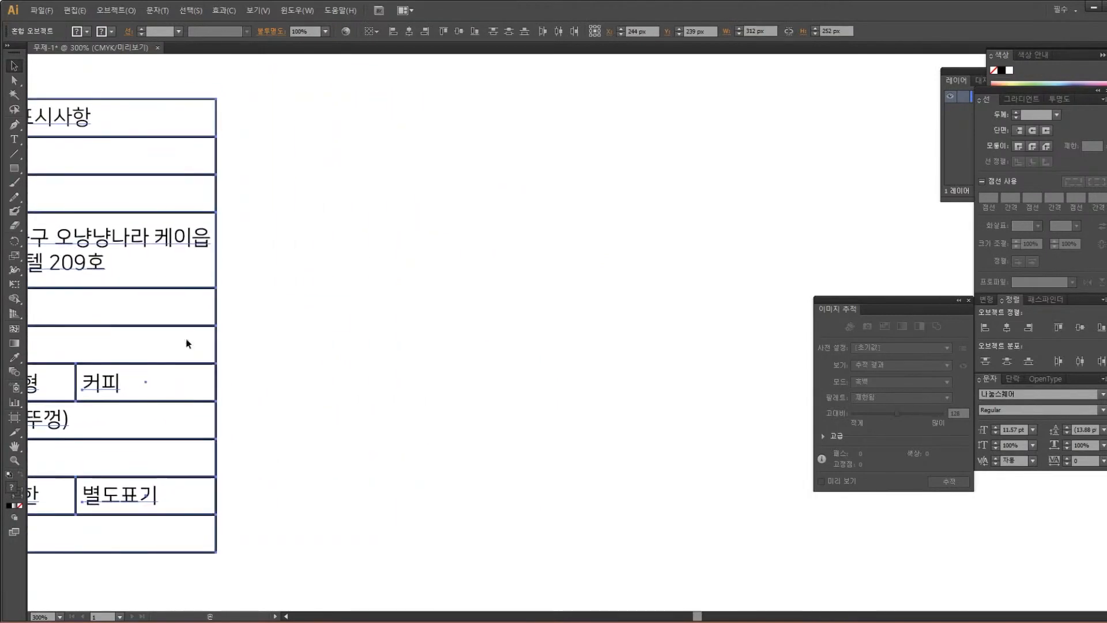
drag(110, 311, 715, 302)
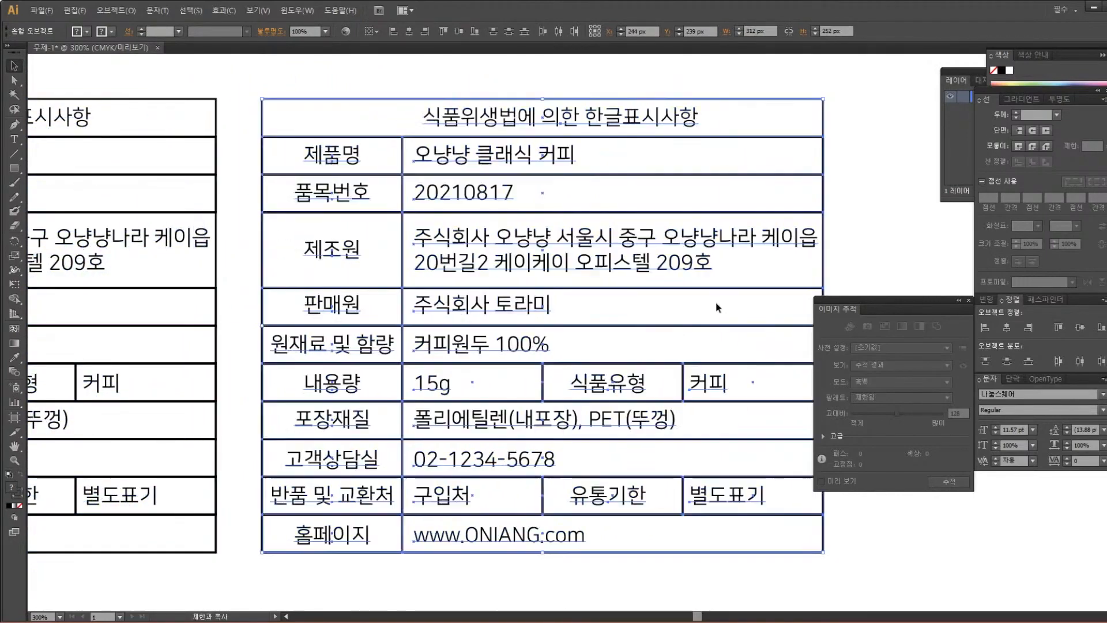
drag(598, 275, 495, 284)
click(469, 87)
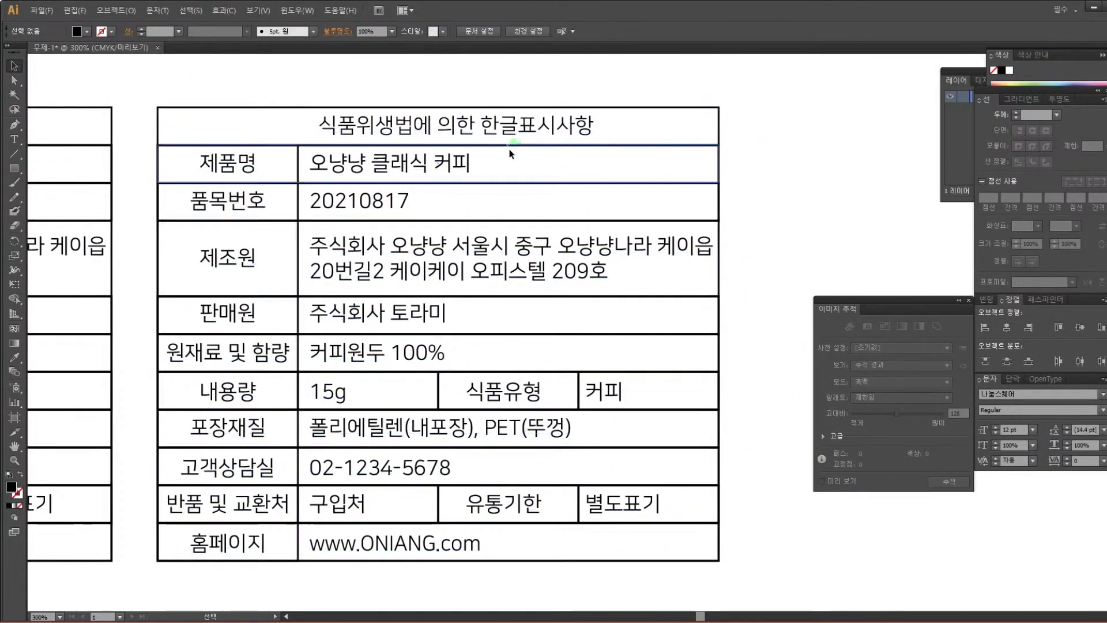
Centre-align the text of every value in the copied table and shift the values right into the value column
click(395, 171)
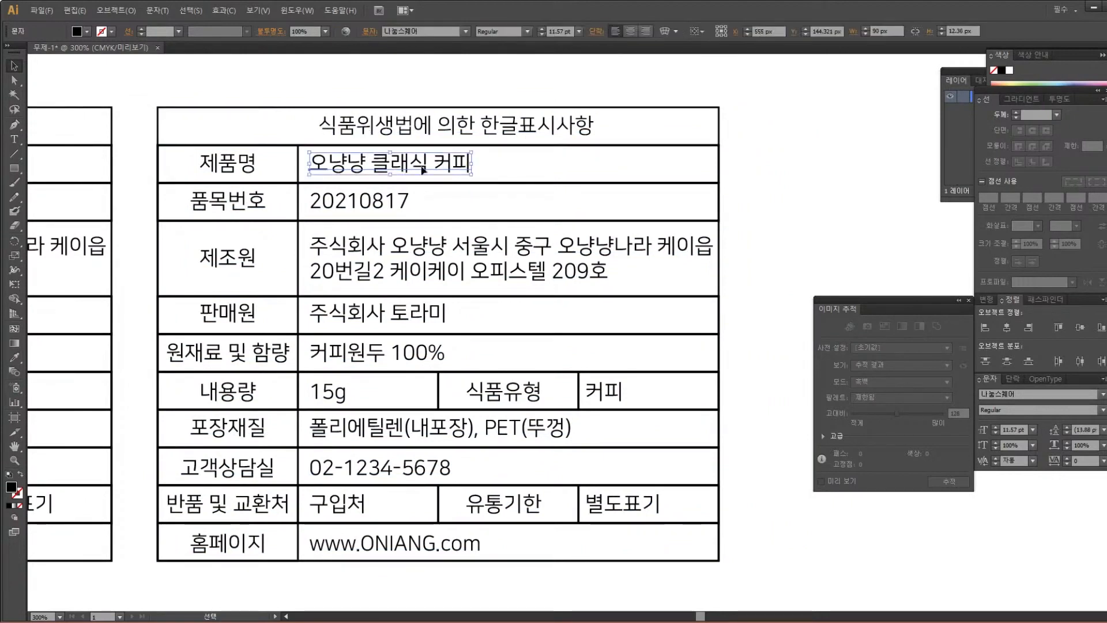
shift+click(364, 202)
shift+click(456, 257)
shift+click(395, 317)
shift+click(375, 352)
shift+click(352, 395)
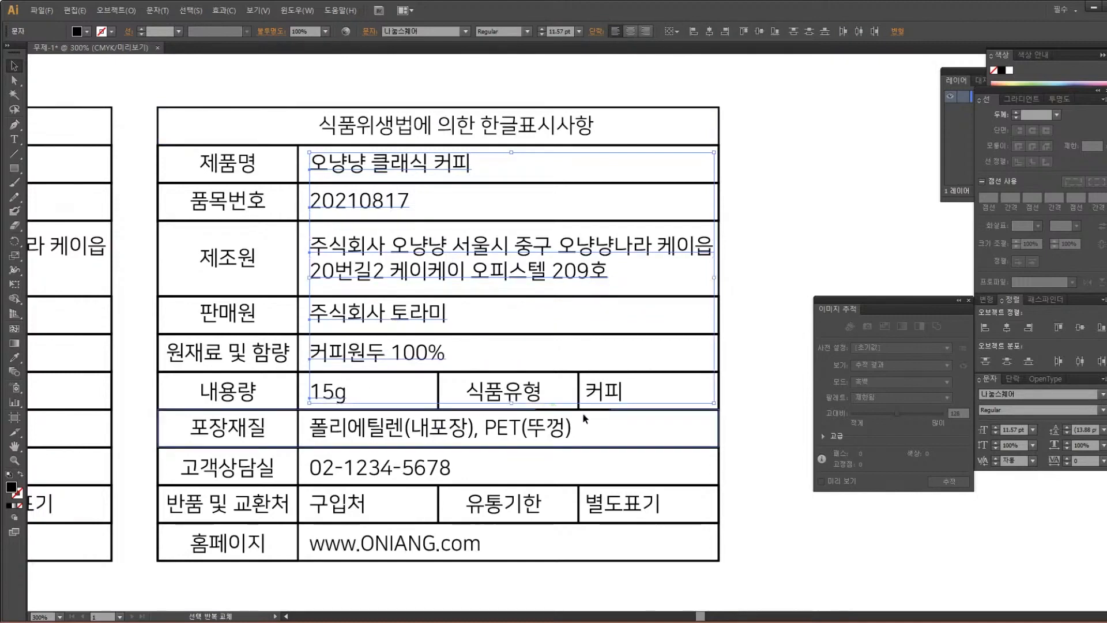
shift+click(600, 397)
shift+click(439, 430)
shift+click(429, 467)
shift+click(453, 551)
shift+click(350, 507)
shift+click(633, 503)
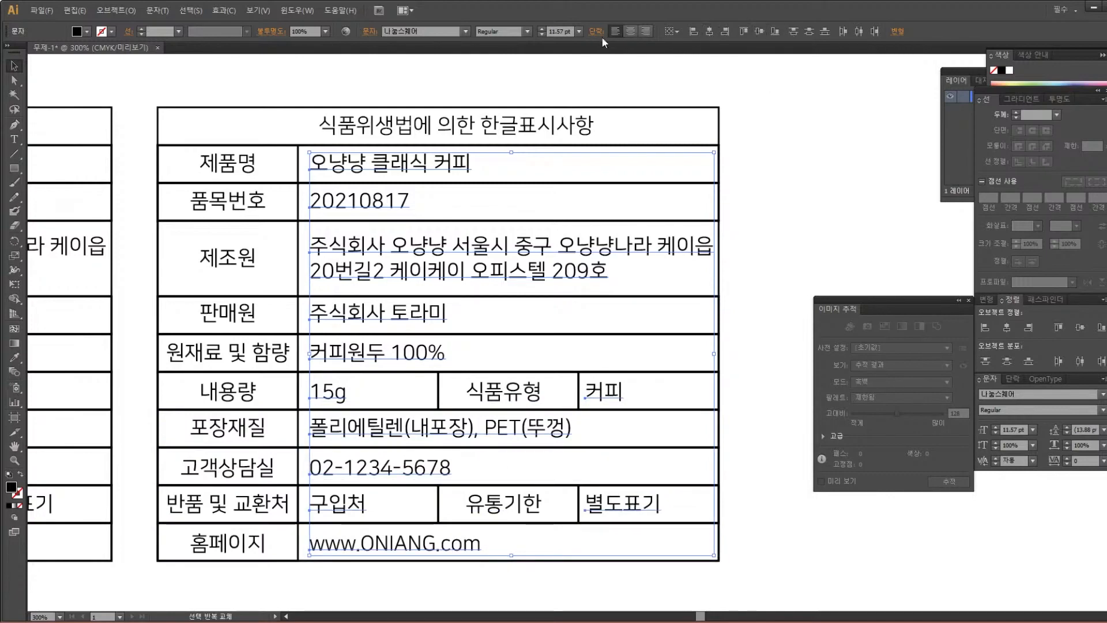
click(630, 32)
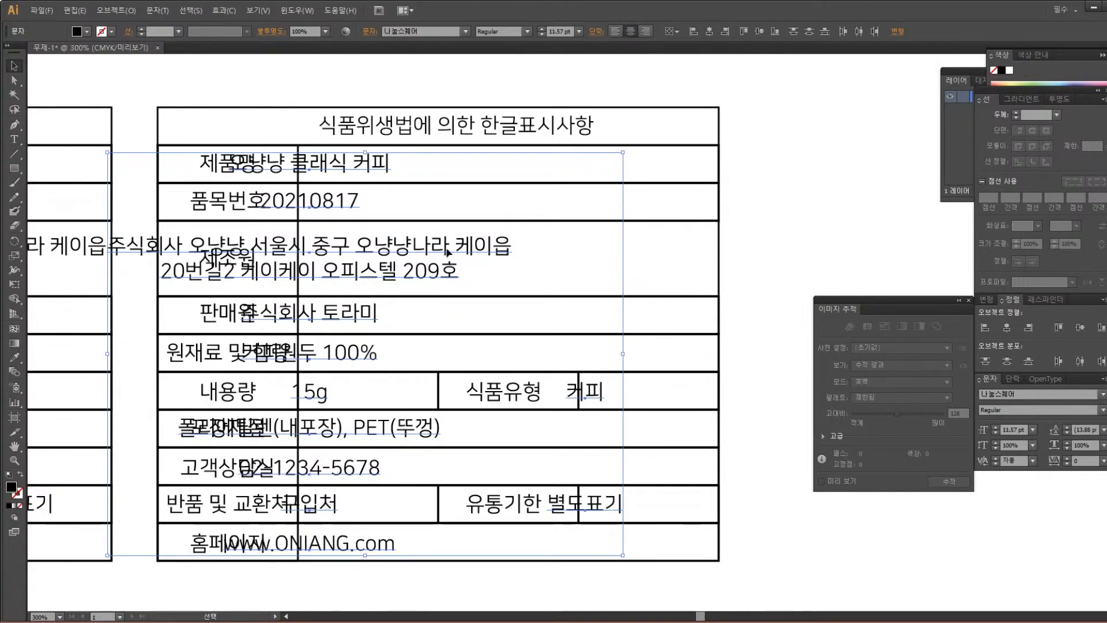
drag(432, 249, 634, 265)
click(566, 180)
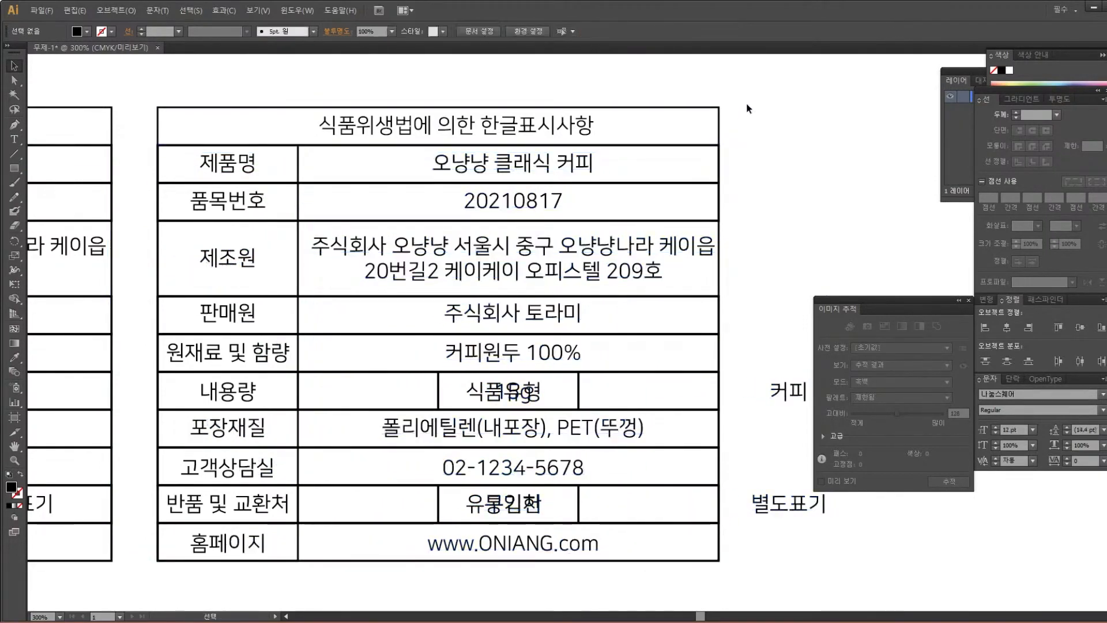
click(570, 170)
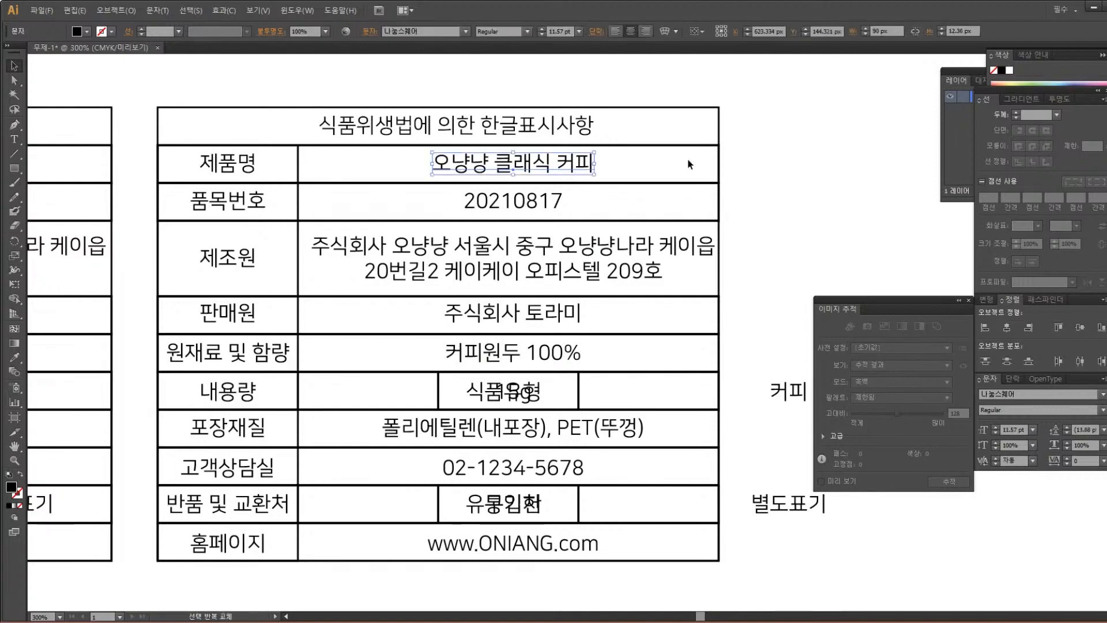
shift+click(719, 164)
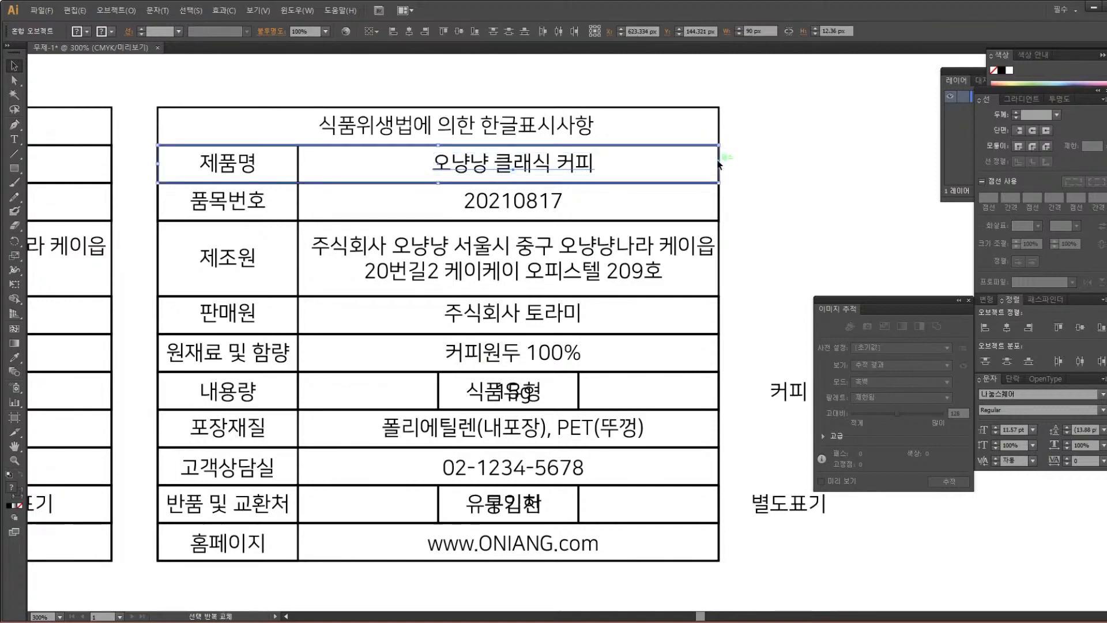
drag(158, 164, 298, 164)
key(ctrl+z)
Narrow the copied table's 제품명 row frame to the value cell and centre 오냥냥 클래식 커피 in it with the frame as key object
click(160, 164)
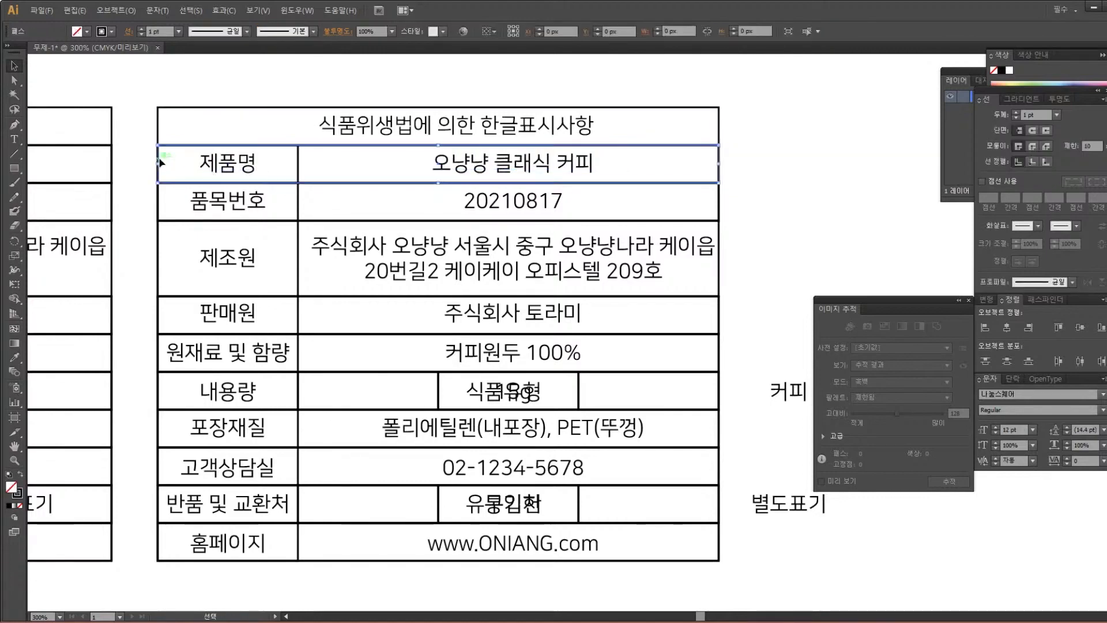
drag(159, 164, 298, 164)
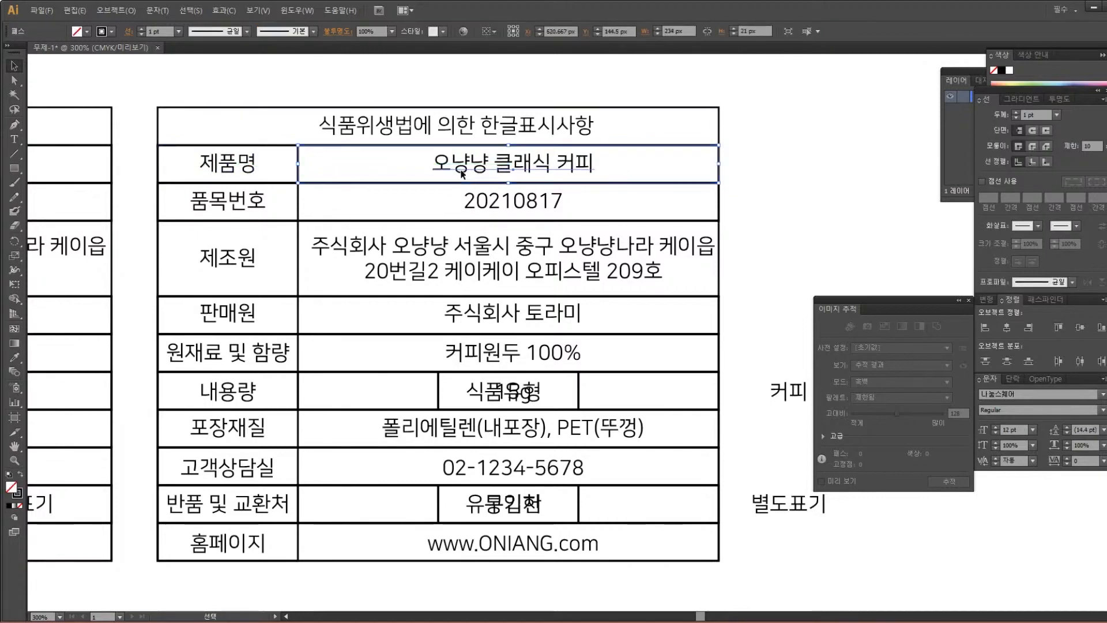
click(461, 166)
shift+click(719, 160)
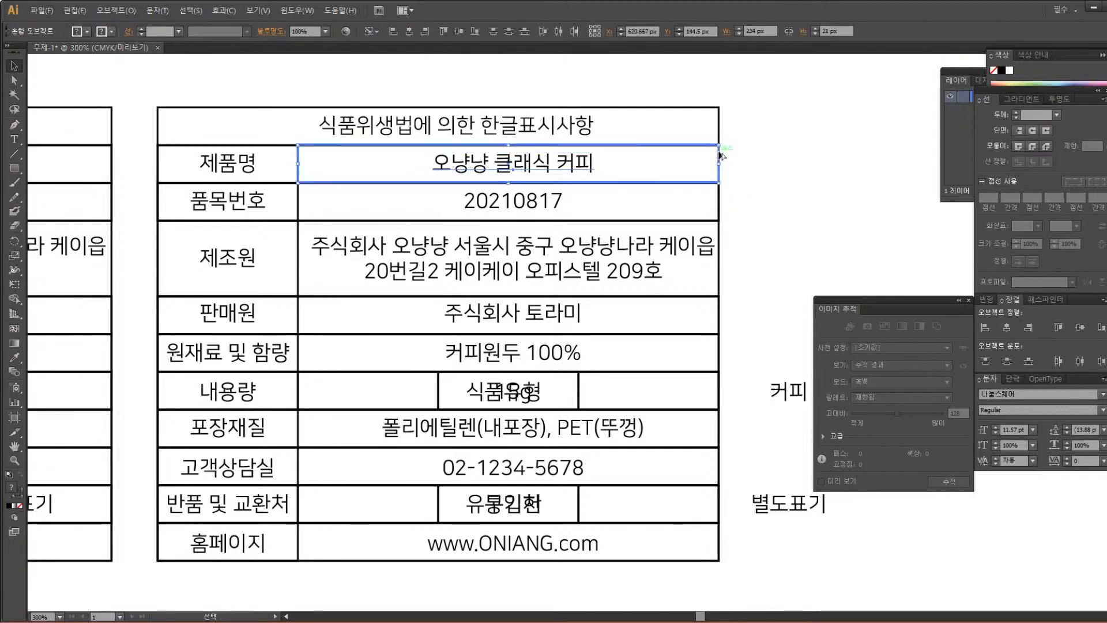
click(1030, 328)
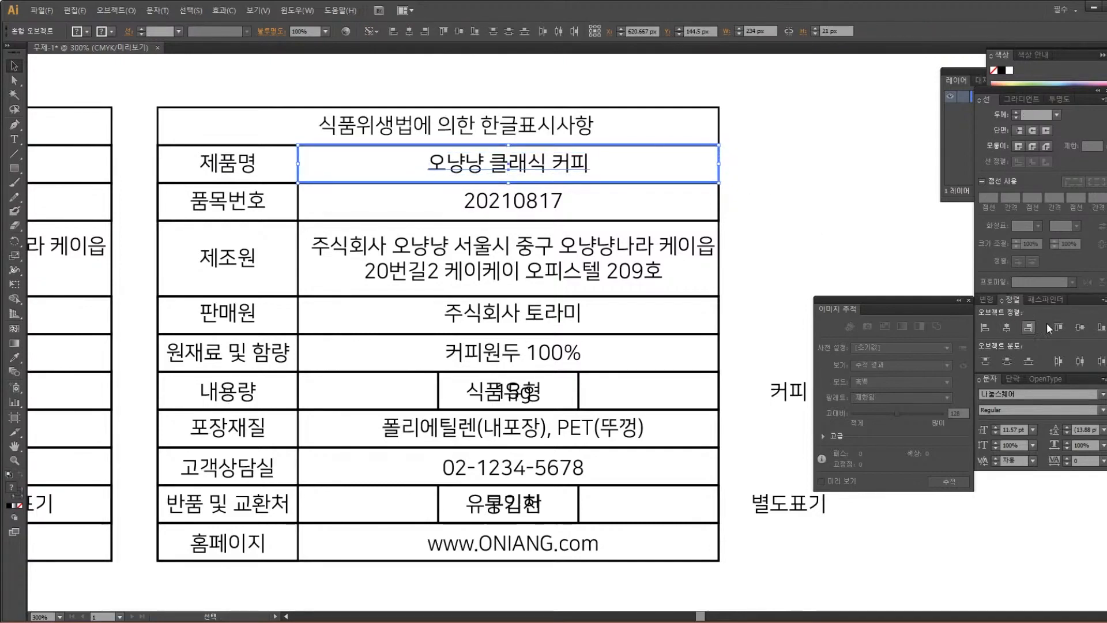
click(795, 206)
Narrow the 품목번호 row frame to the value cell and centre 20210817 horizontally in it with the frame as key object
click(545, 203)
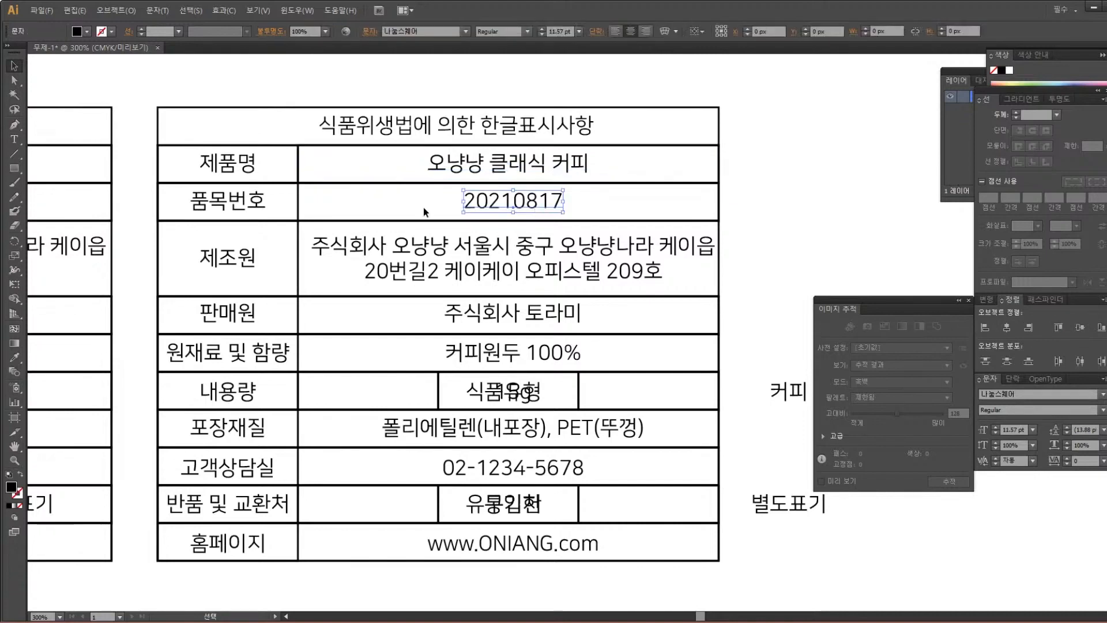
click(719, 202)
drag(162, 199, 303, 206)
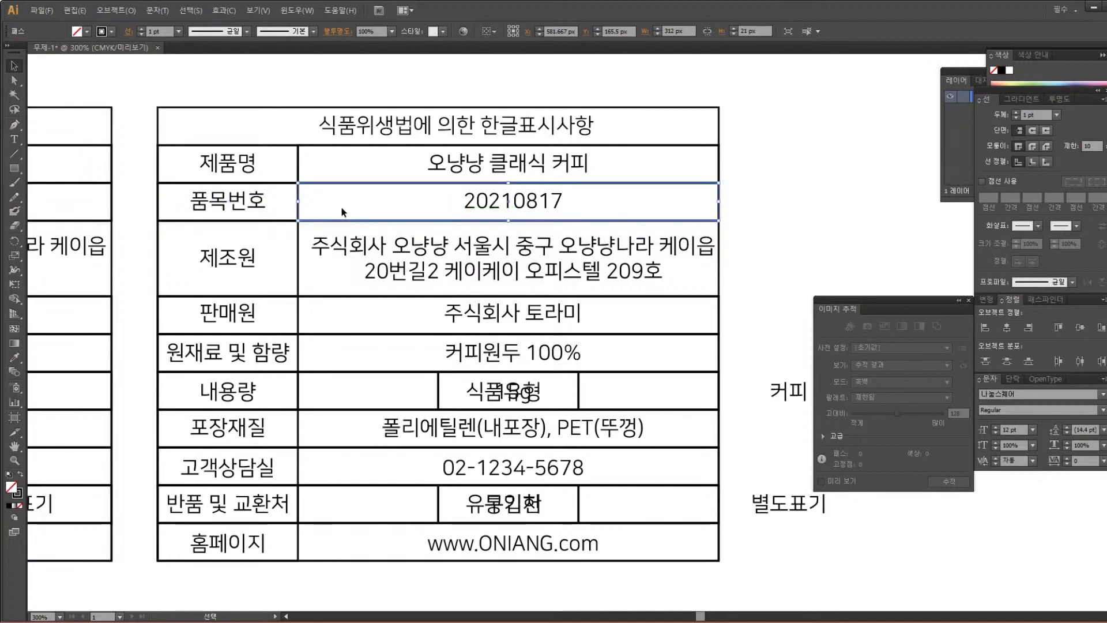
shift+click(524, 200)
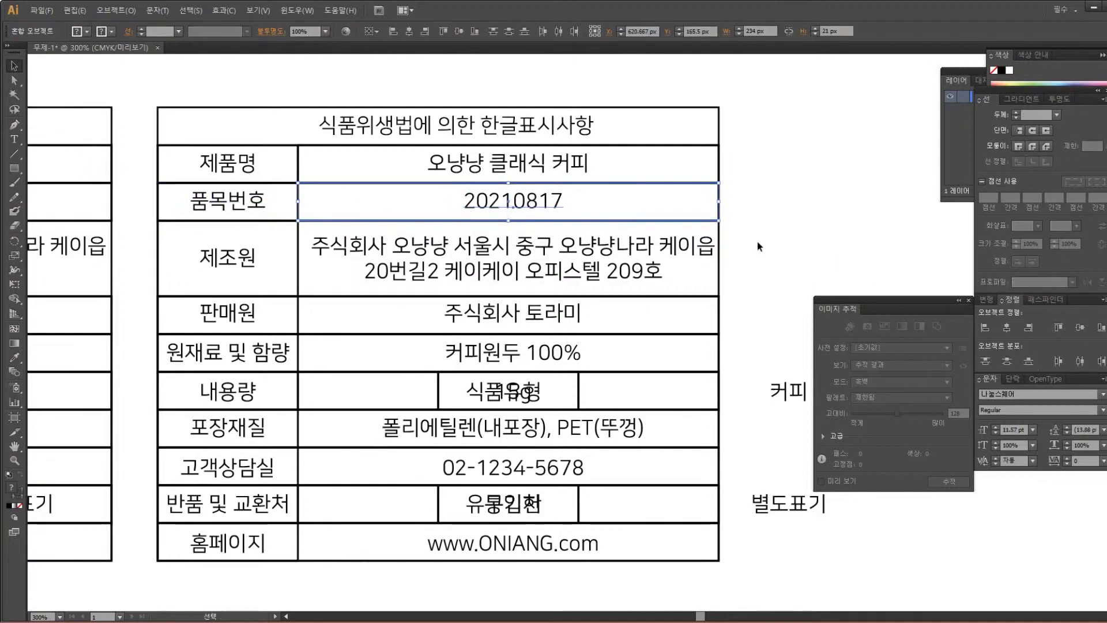
click(720, 201)
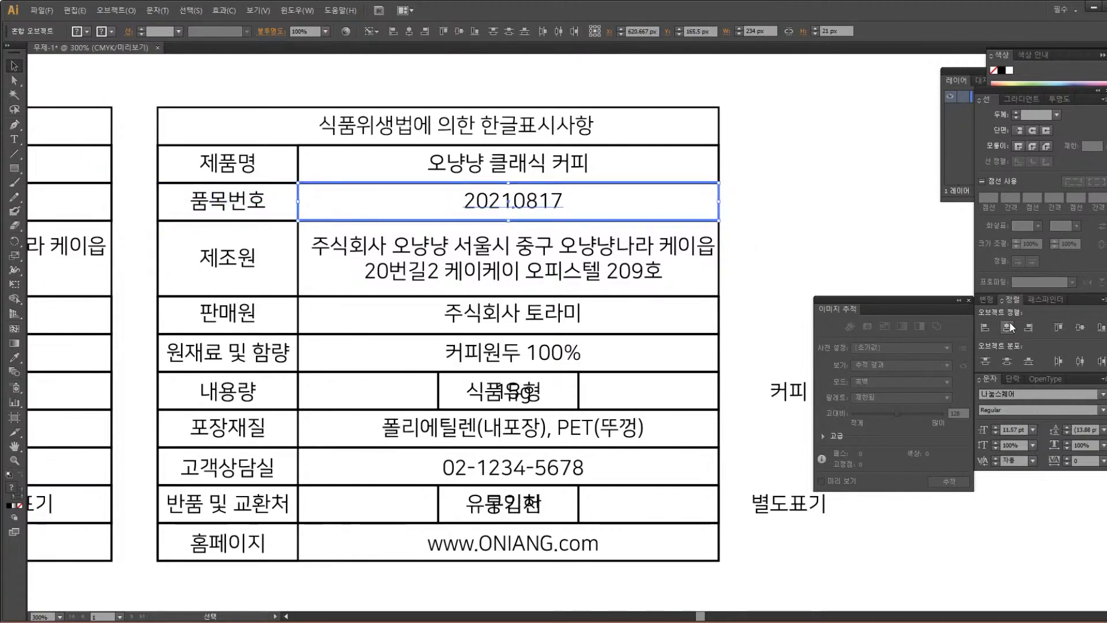
click(1009, 327)
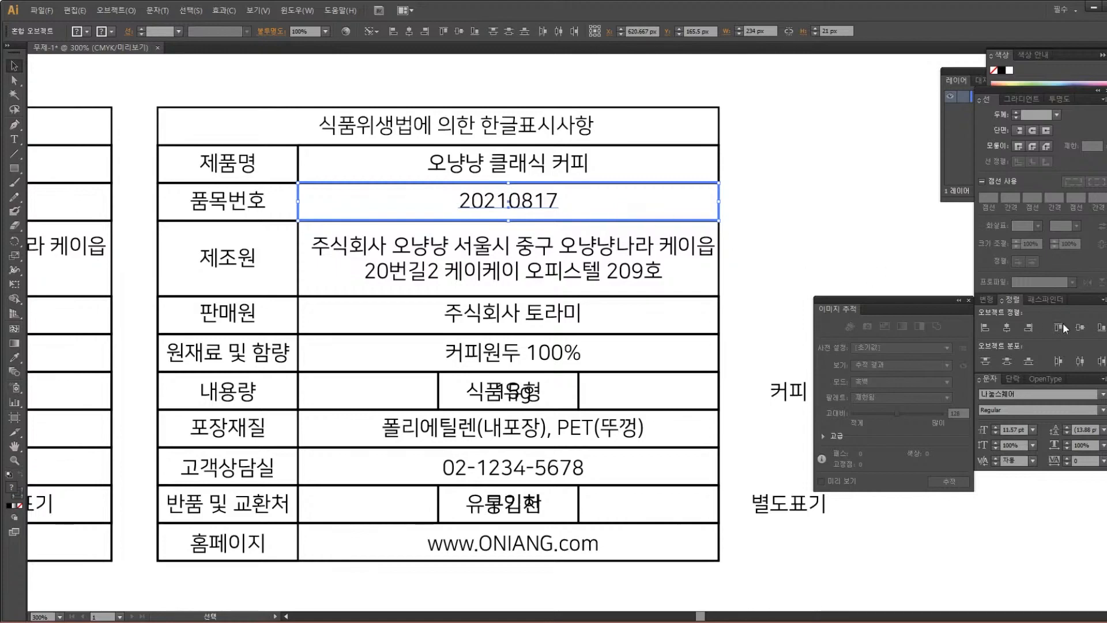
Float the Align panel closer to the copied table and clear the selection
drag(1076, 299, 747, 223)
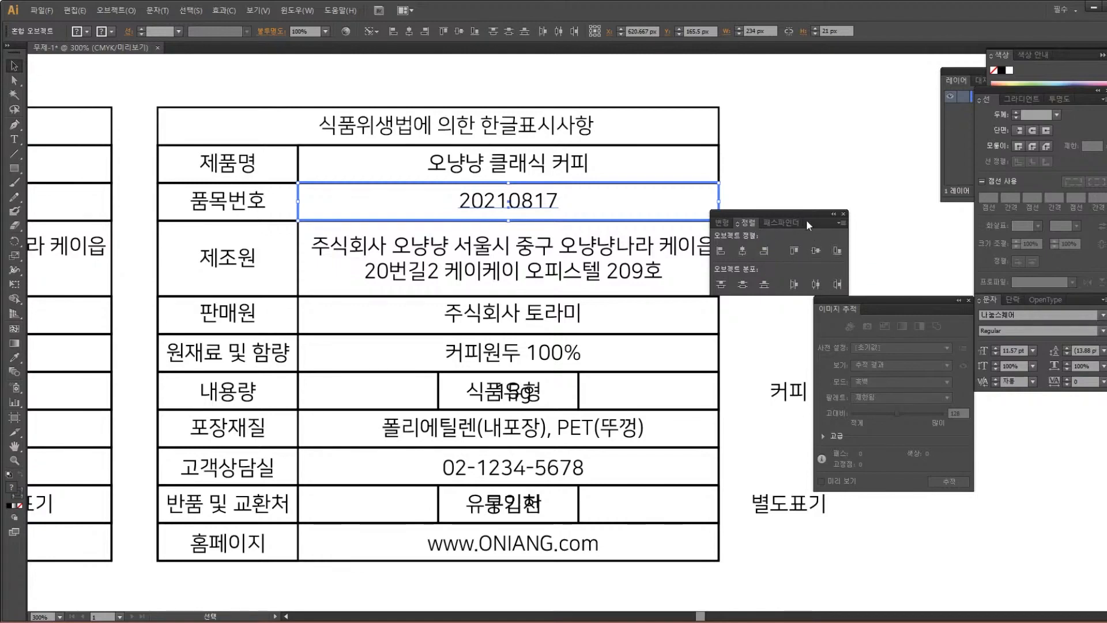
drag(807, 211, 897, 174)
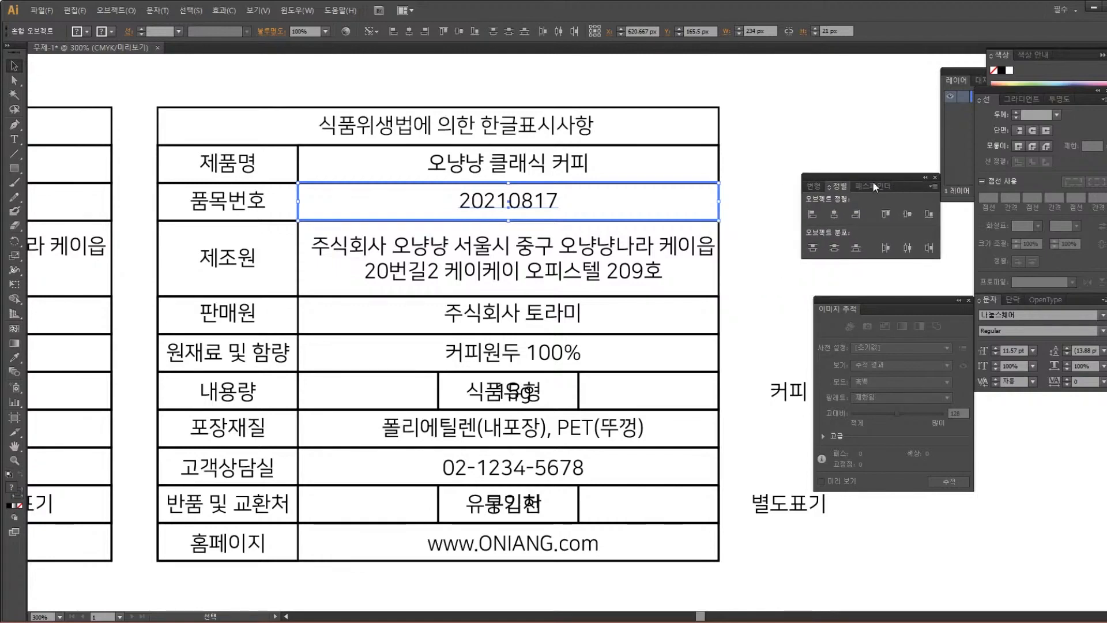
click(709, 190)
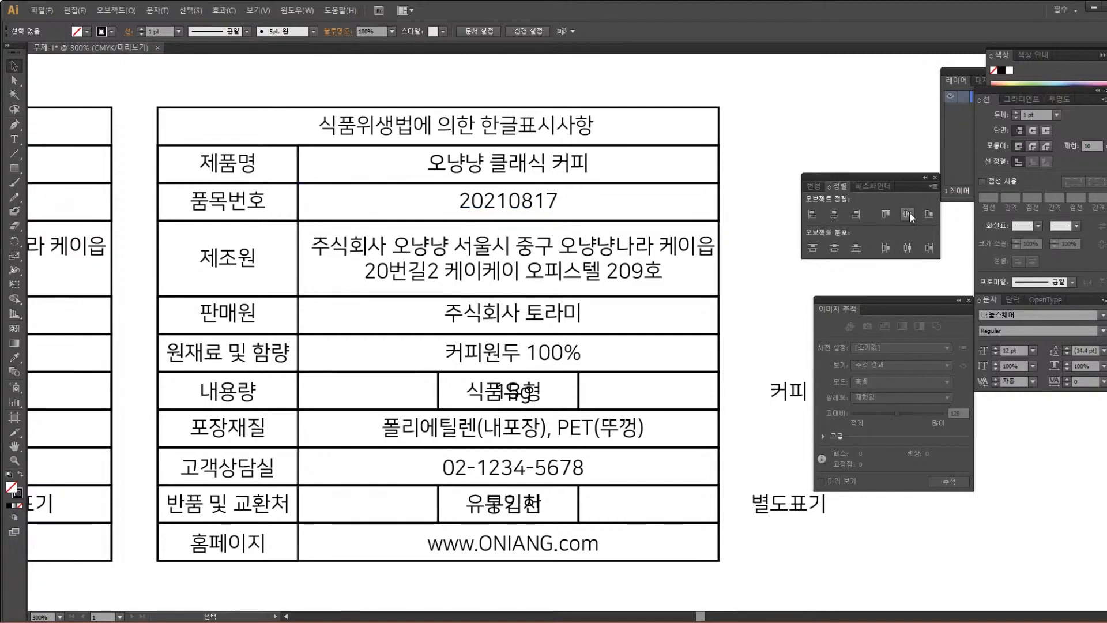
Narrow the 제조원 row frame so its left edge meets the divider between labels and values
click(718, 230)
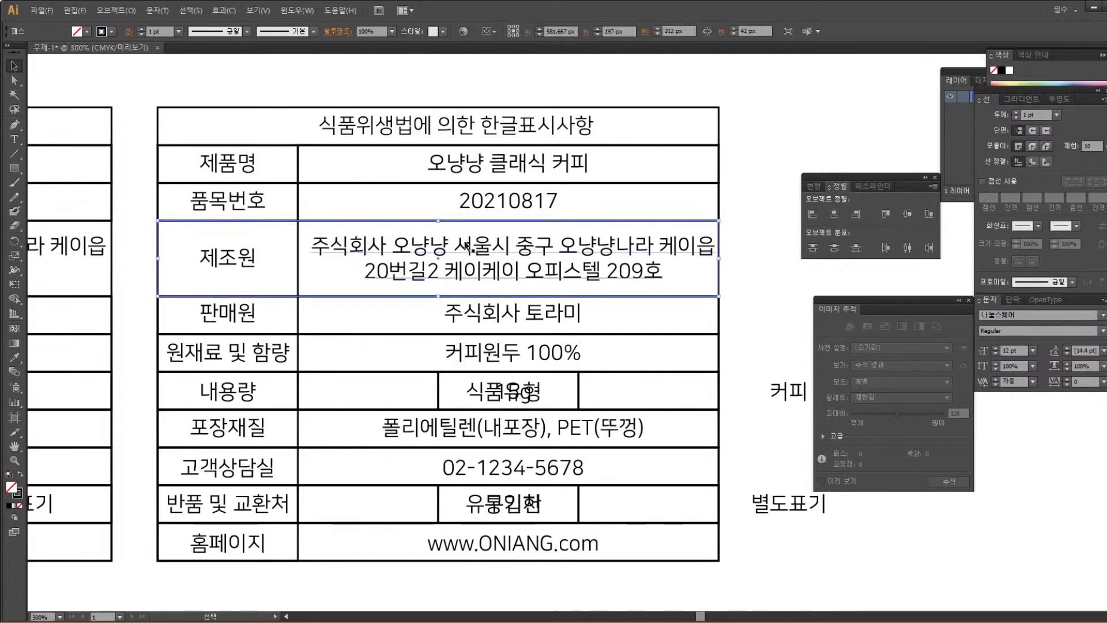
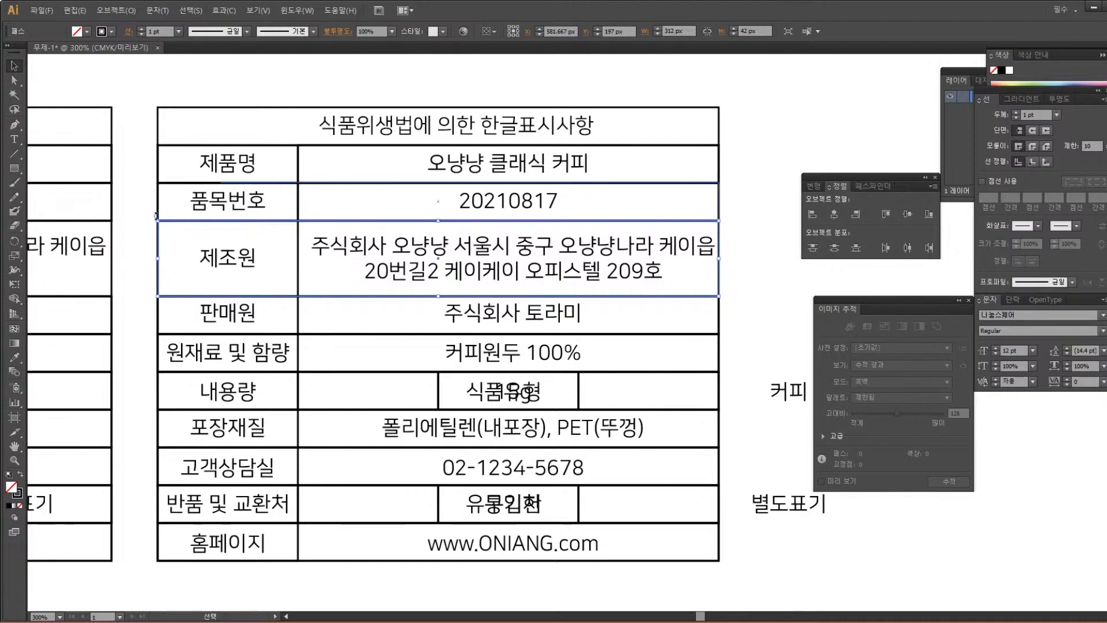
click(770, 165)
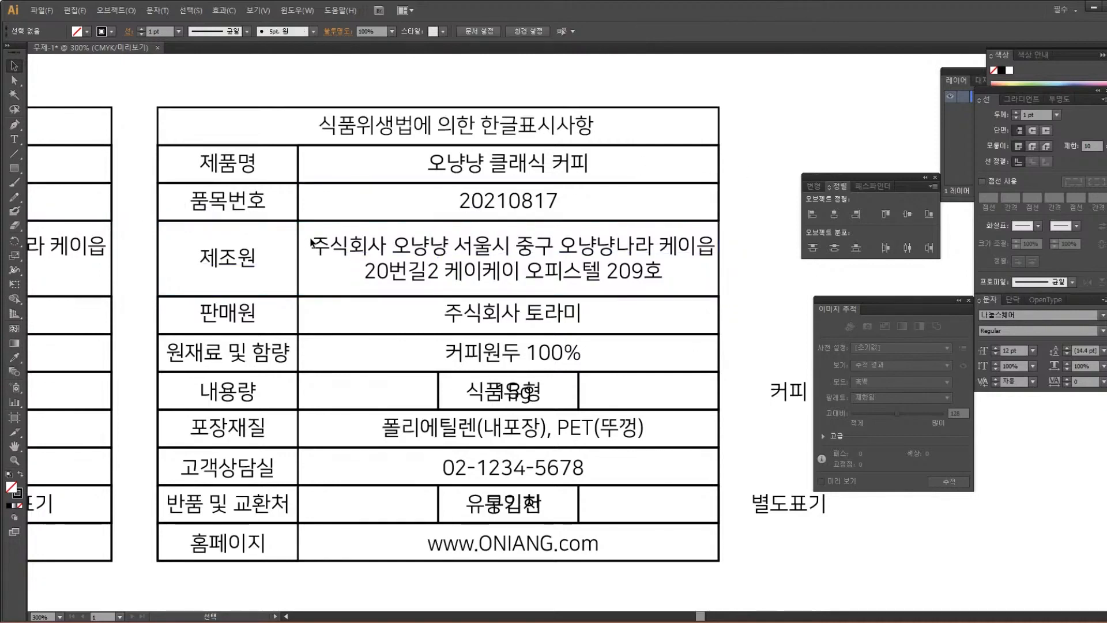
click(717, 277)
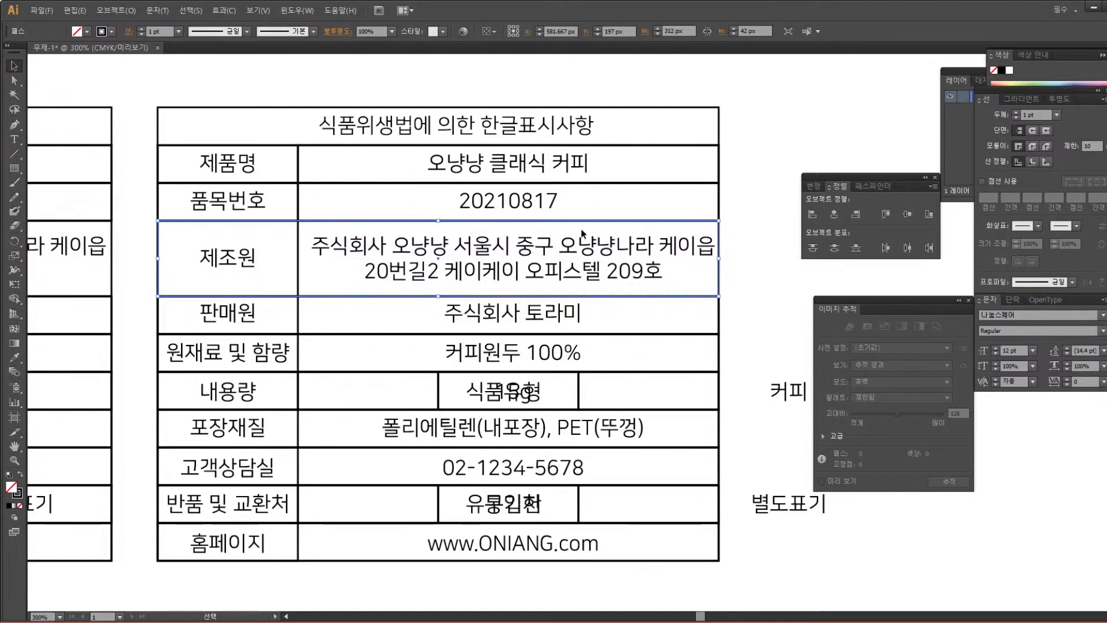
drag(158, 257, 298, 260)
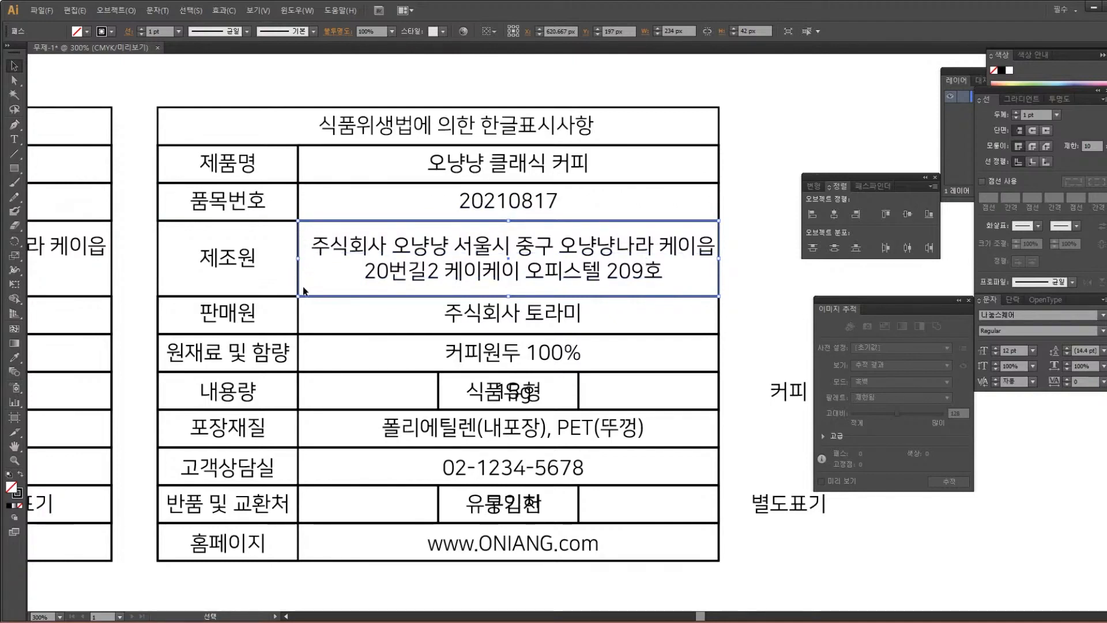
click(732, 207)
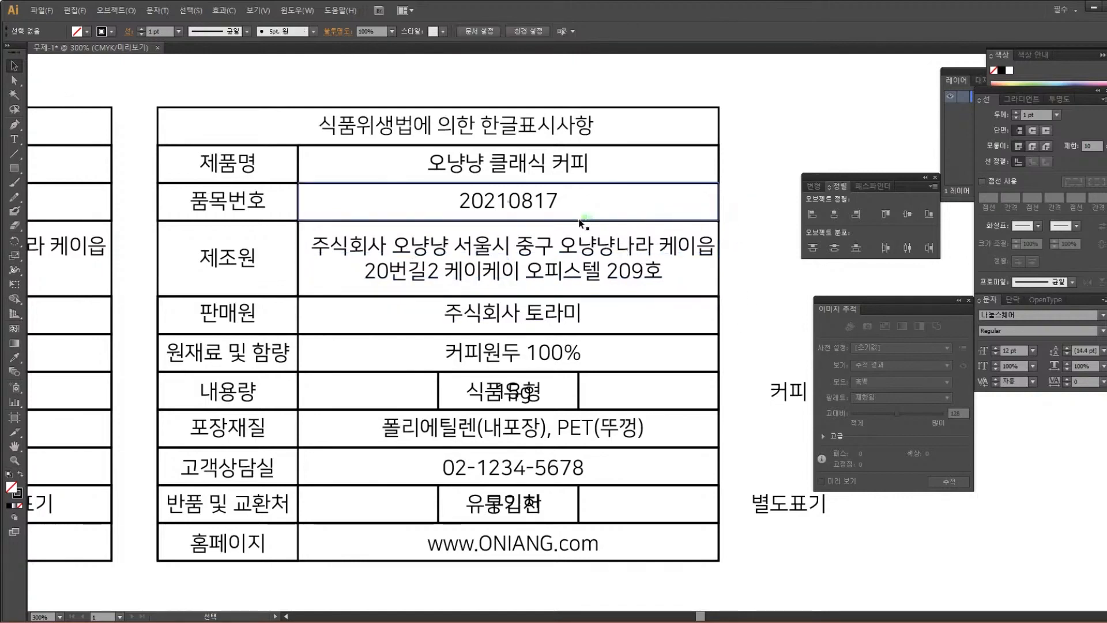
Centre the two-line 제조원 value horizontally and vertically within its cell frame
click(720, 260)
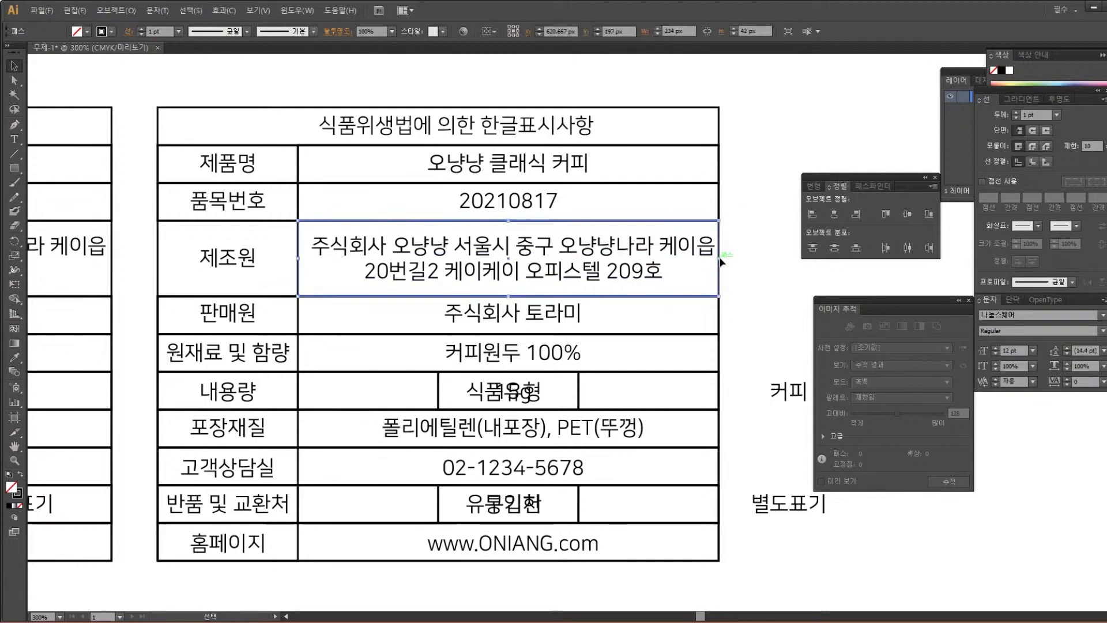
shift+click(605, 254)
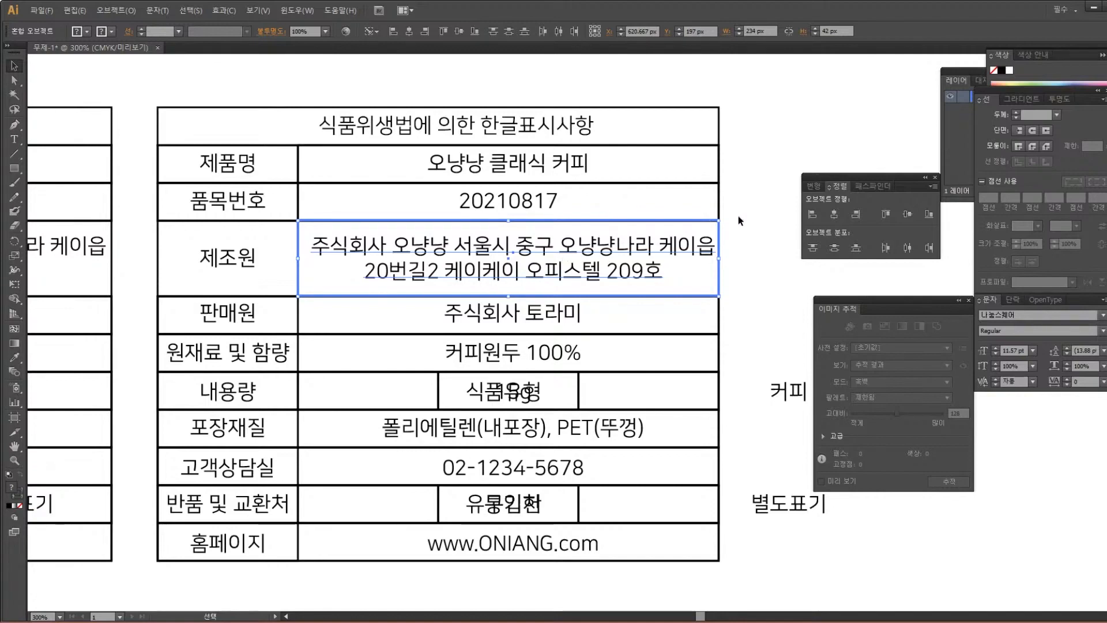
click(837, 216)
click(910, 213)
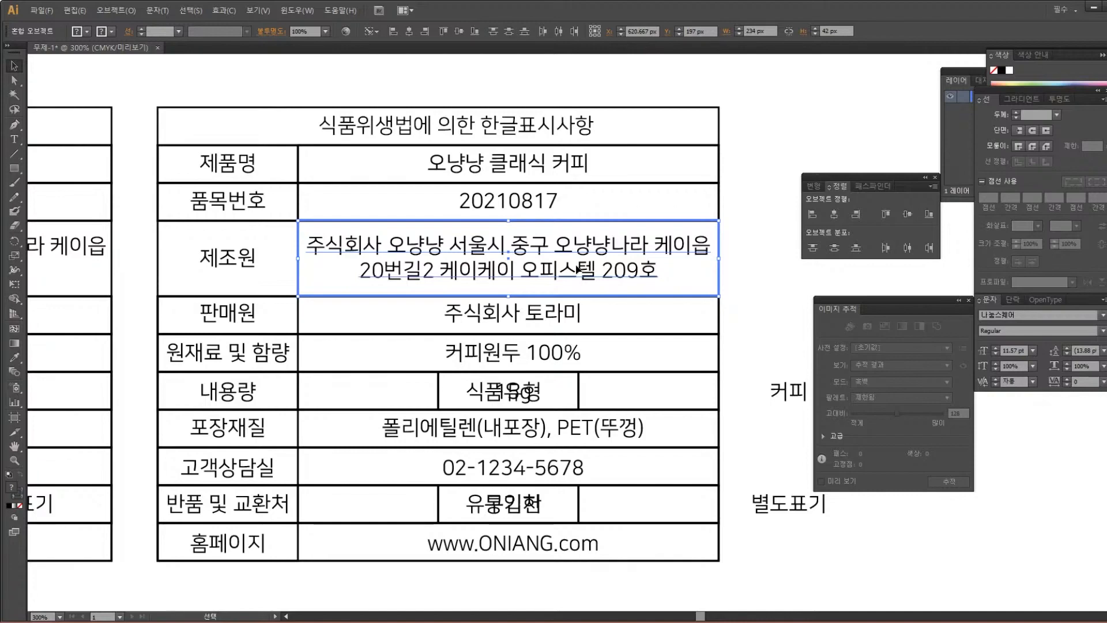
click(756, 242)
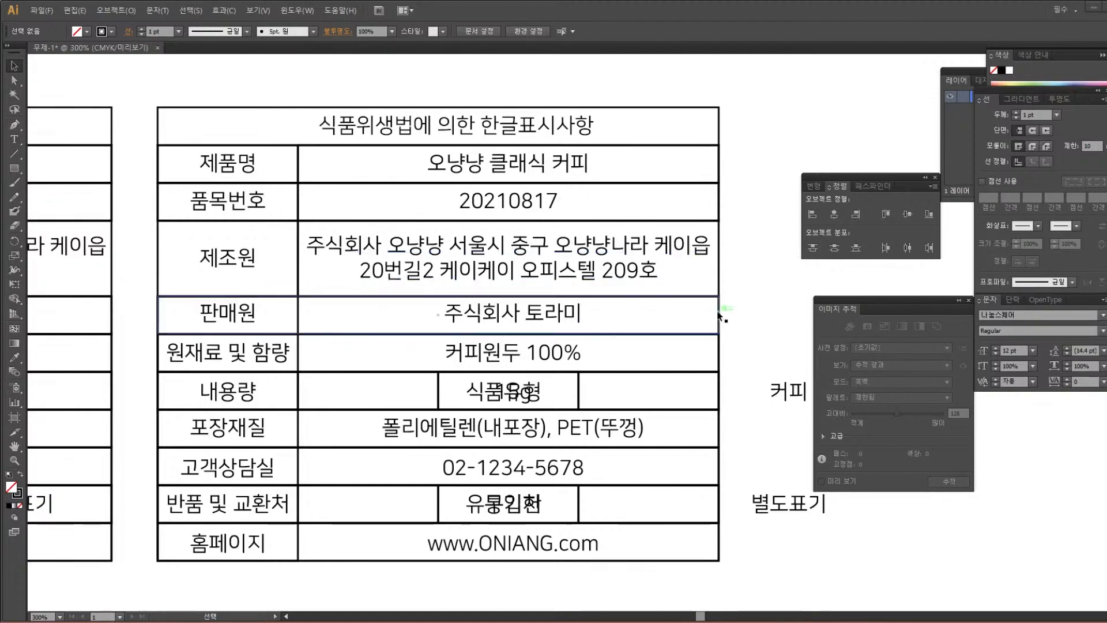
Move the 판매원 value toward the outer end of its cell and narrow the row frame to the 234 px value cell
click(558, 316)
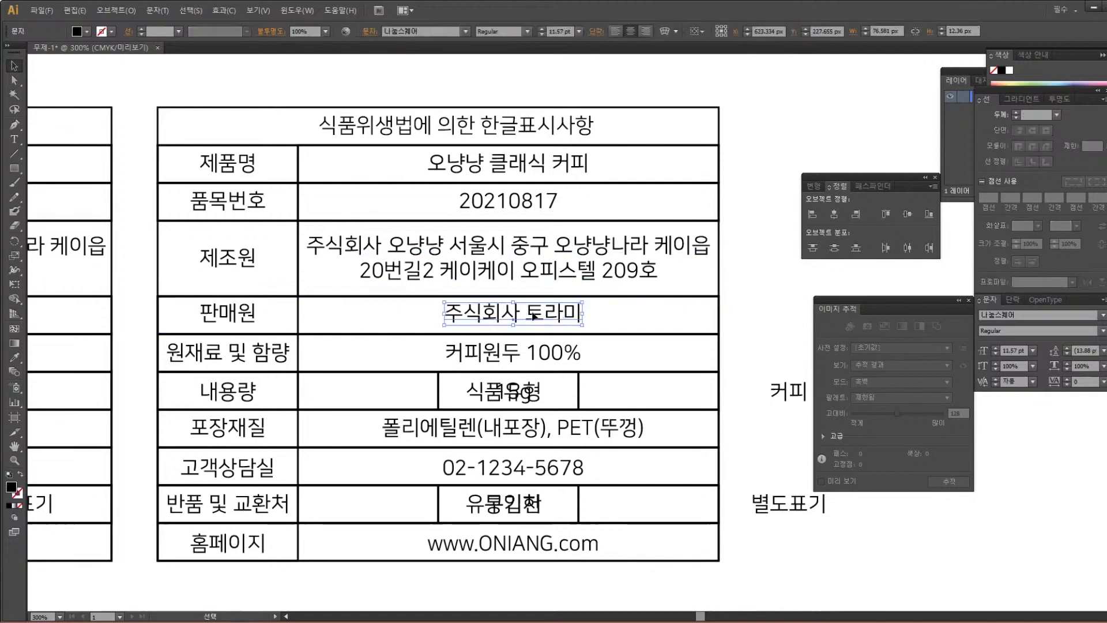
drag(548, 319, 654, 319)
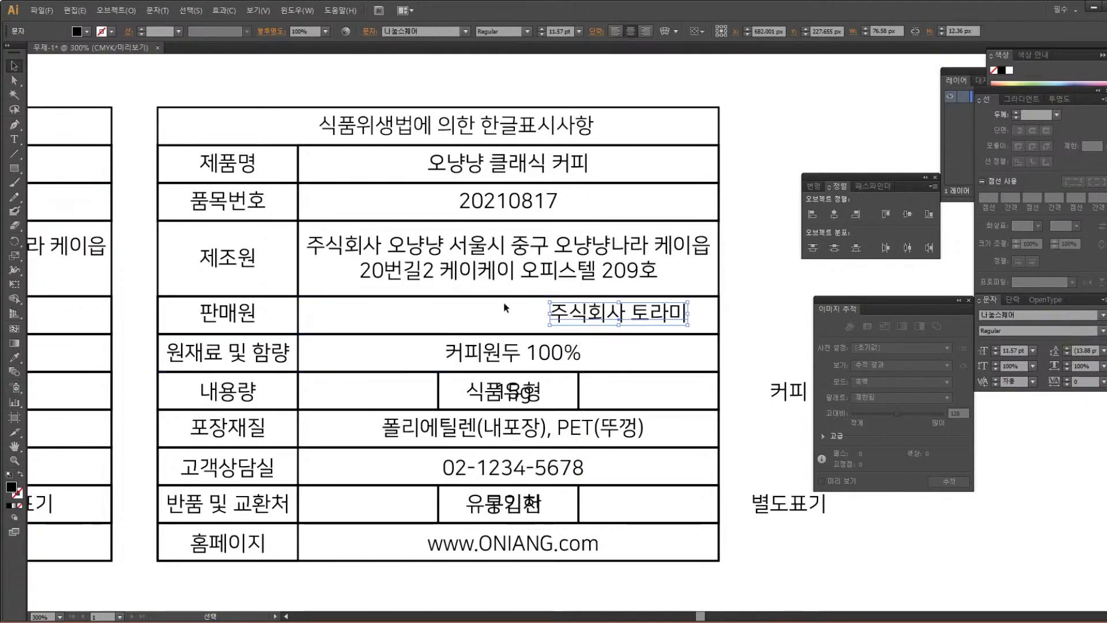
click(719, 316)
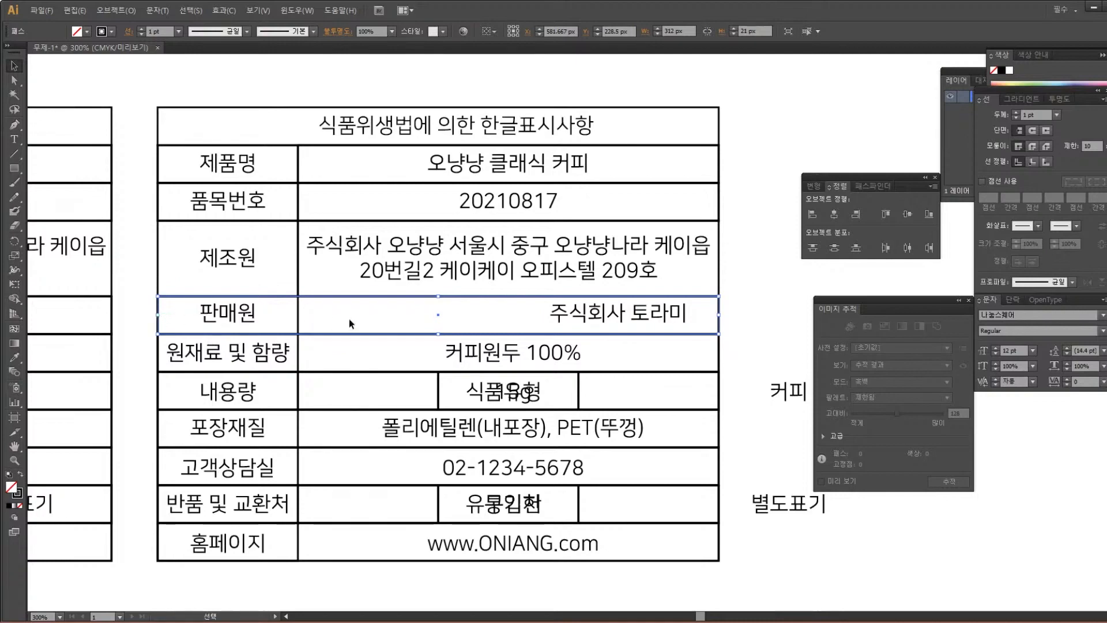
drag(158, 316, 299, 316)
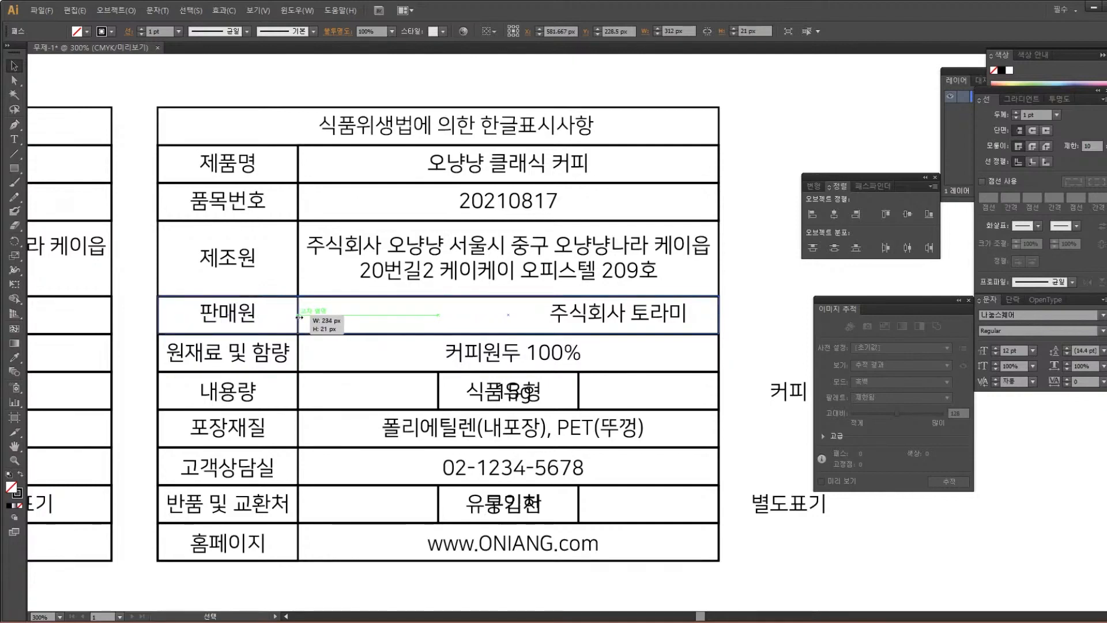
drag(299, 316, 300, 319)
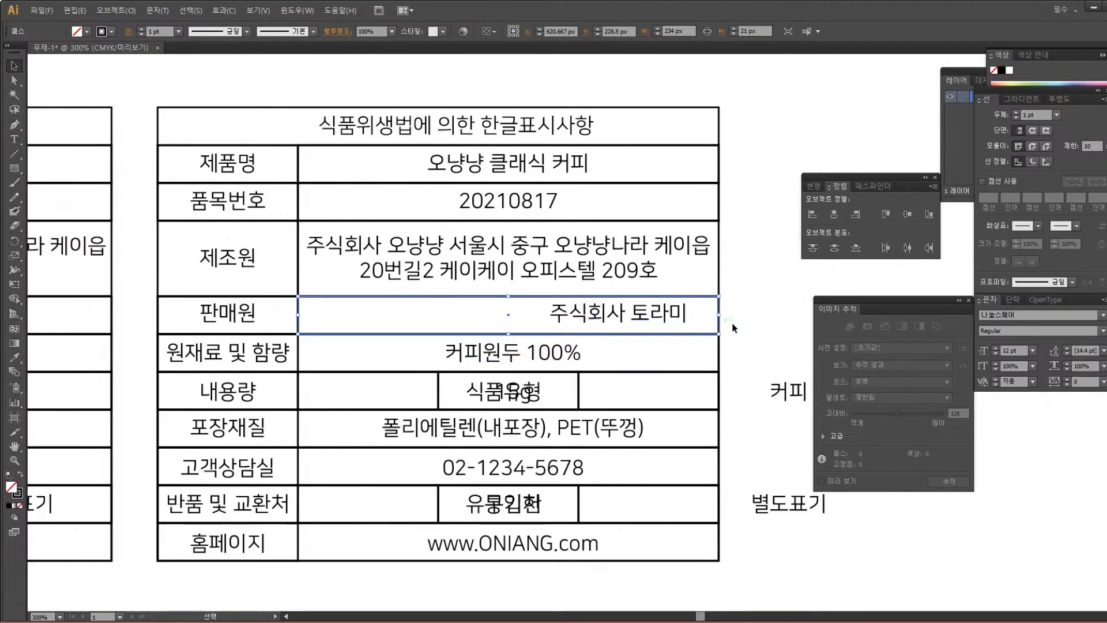
click(681, 320)
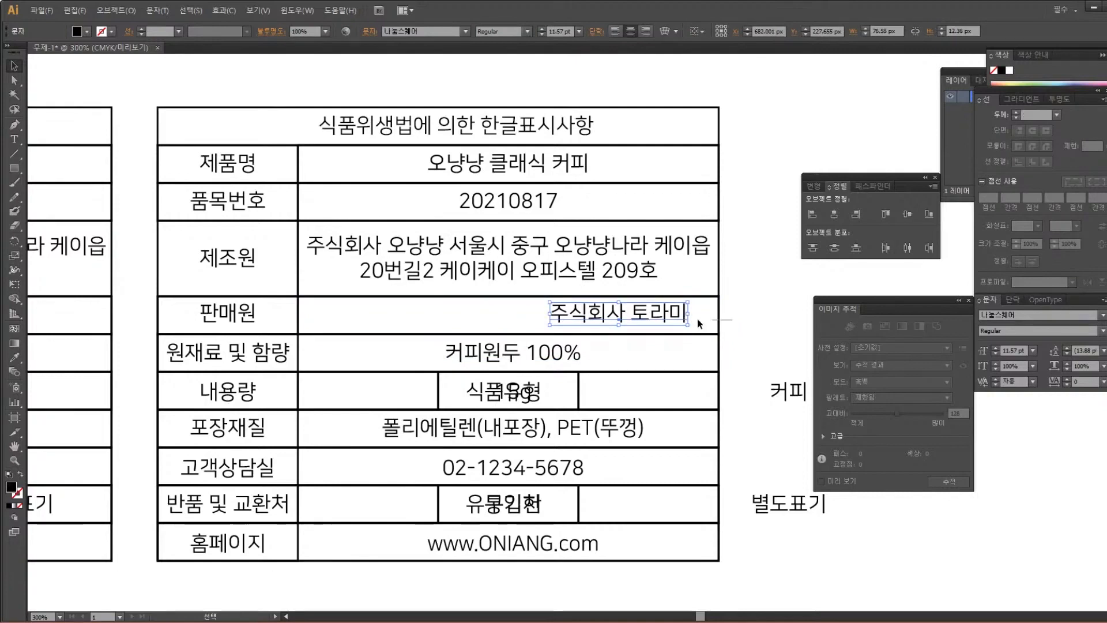
drag(731, 320, 507, 307)
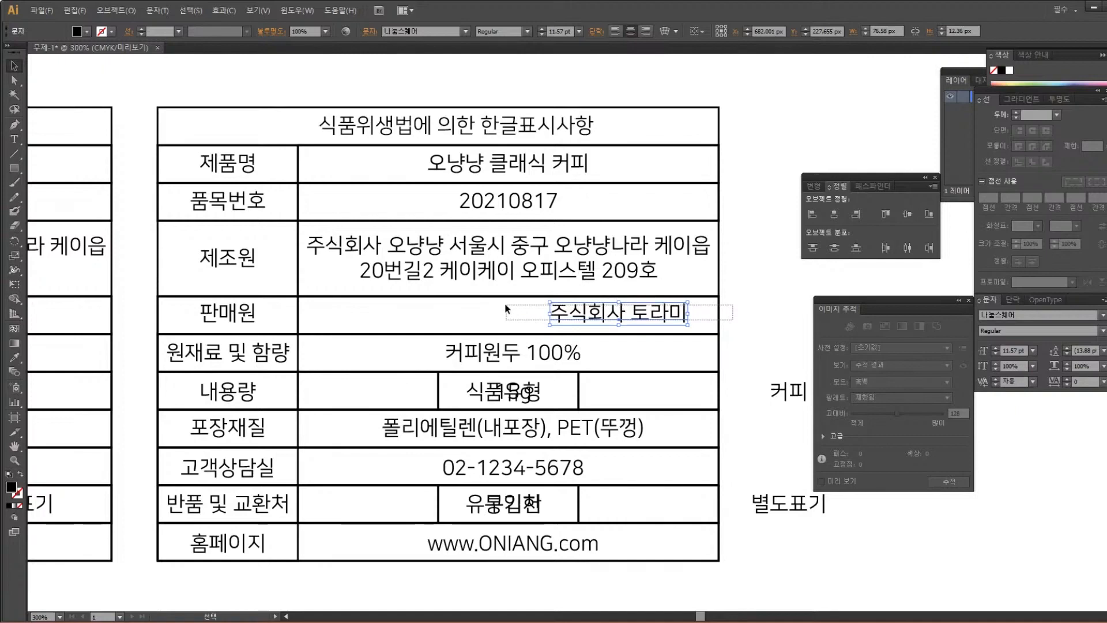
drag(506, 307, 506, 309)
click(788, 340)
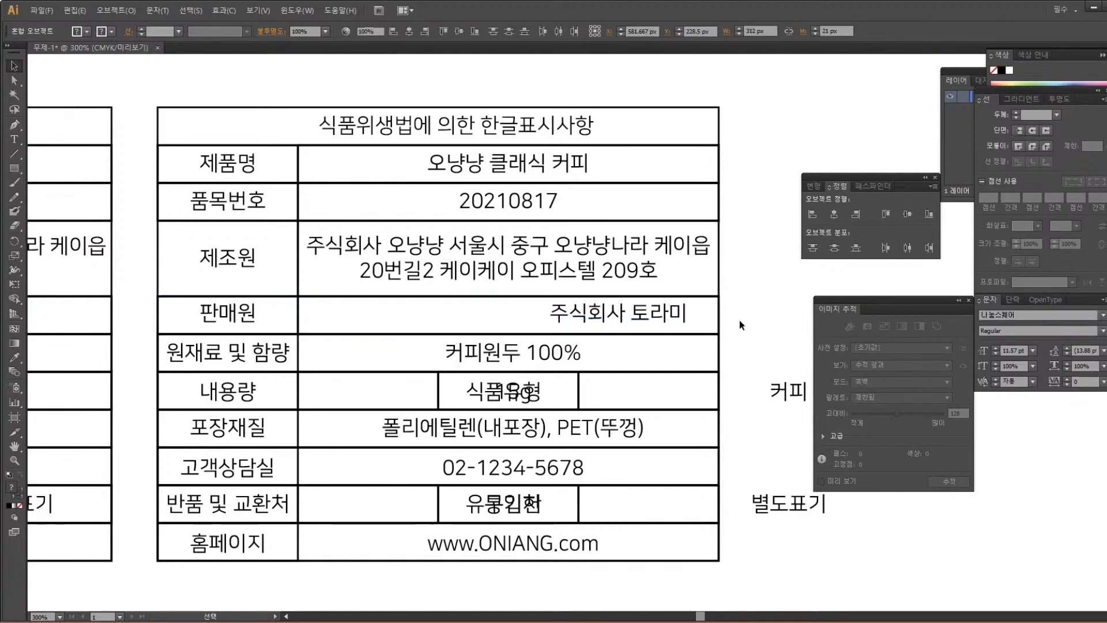
Centre the 판매원 value horizontally and vertically within its cell frame, using the frame as the key object
click(677, 315)
shift+click(720, 316)
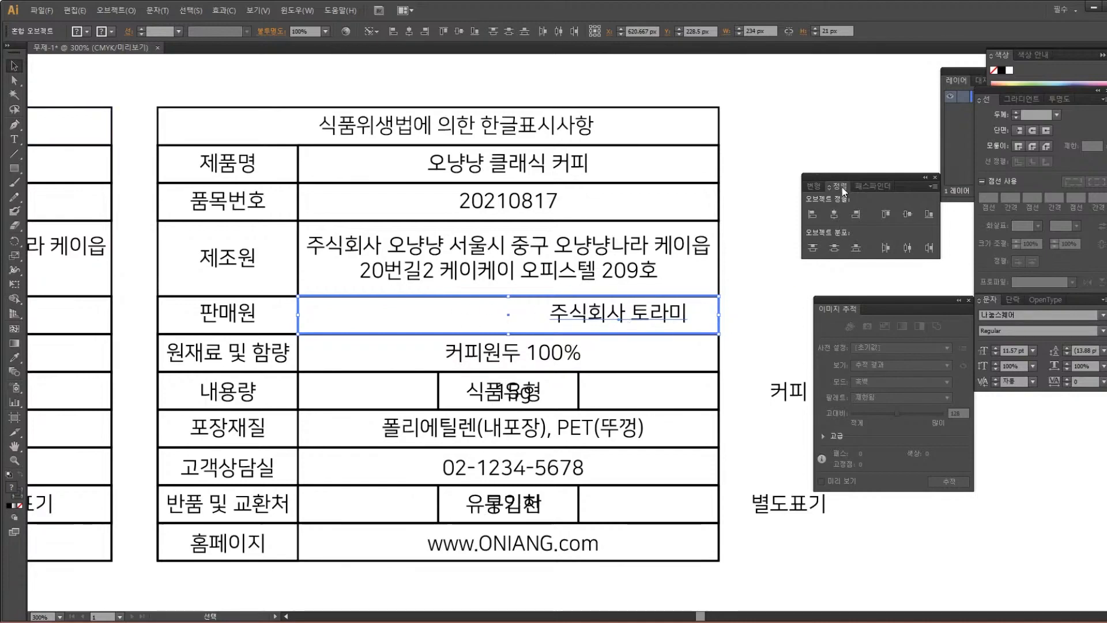
click(834, 215)
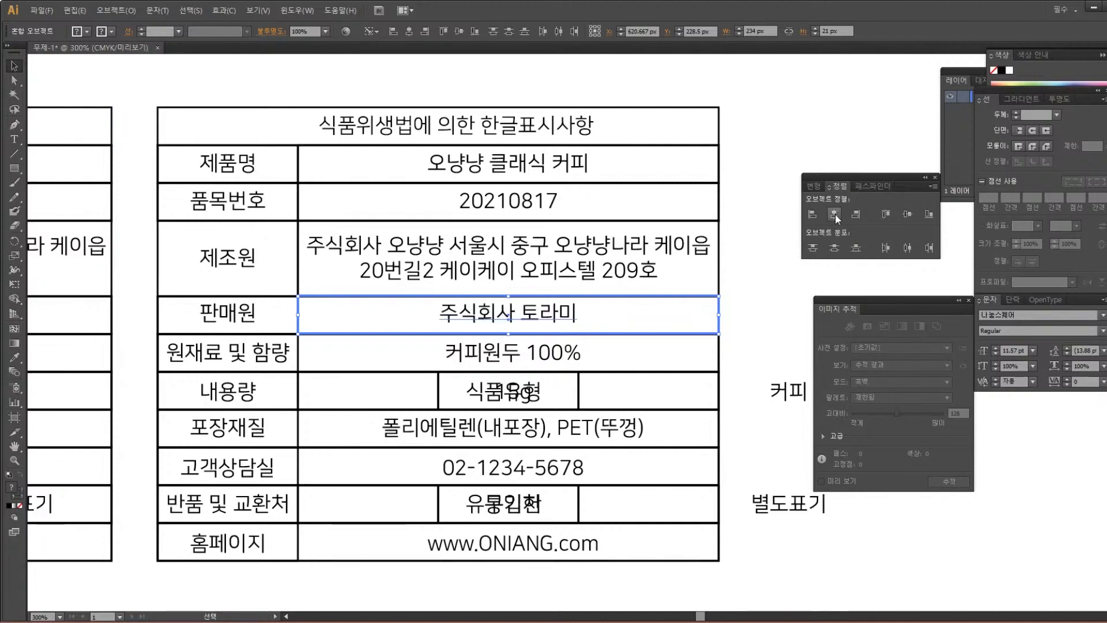
click(909, 216)
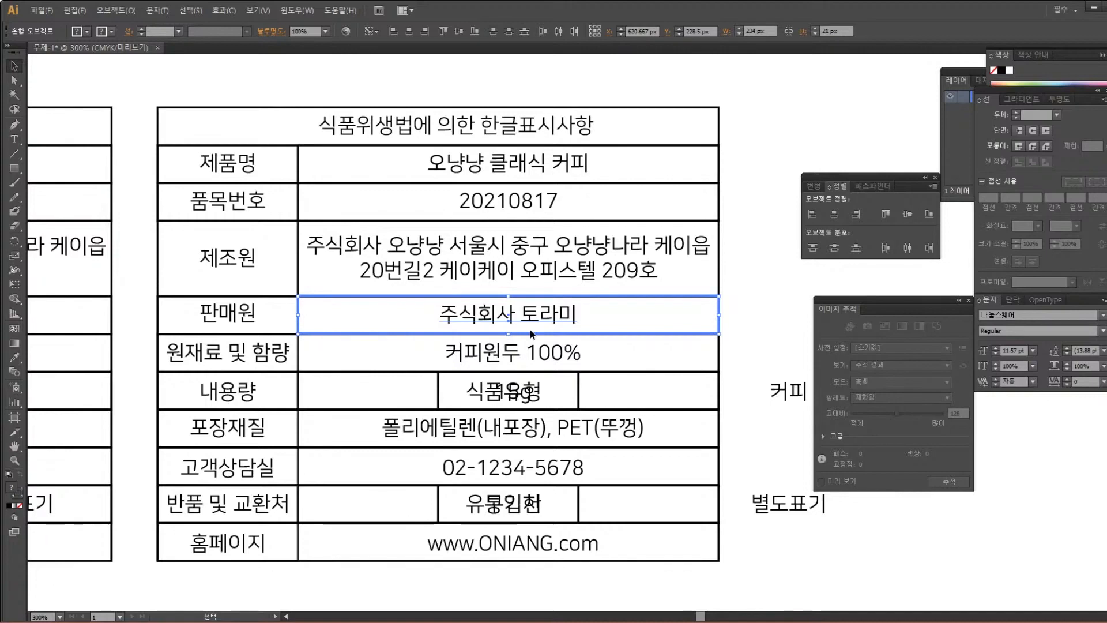
click(753, 282)
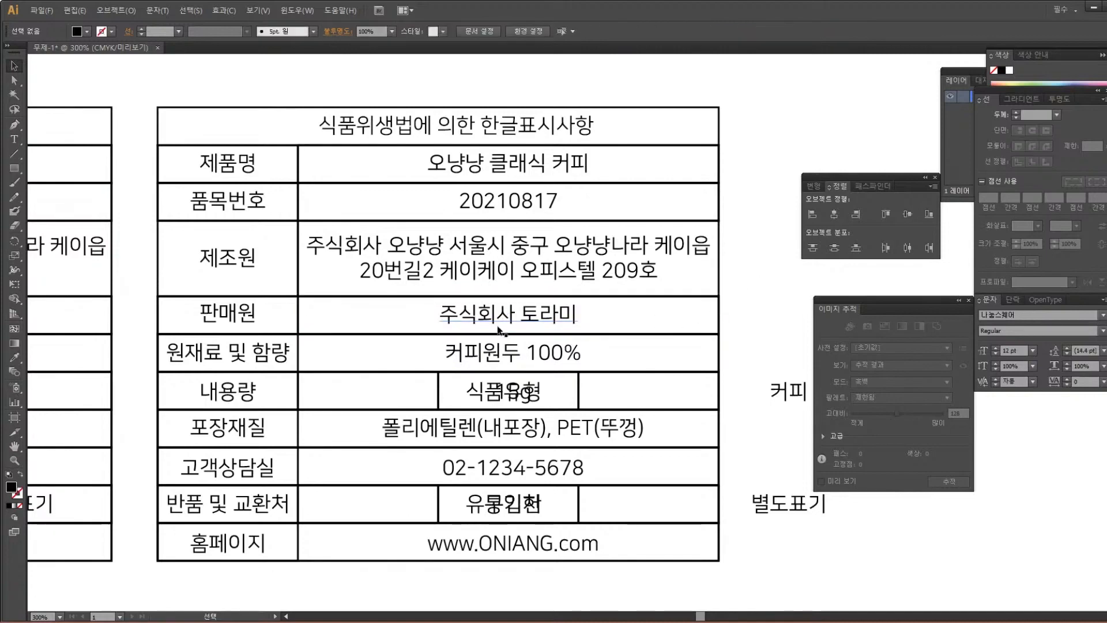
Undo the last horizontal and vertical centring of the 판매원 value
click(630, 301)
key(ctrl+z)
key(ctrl+z)
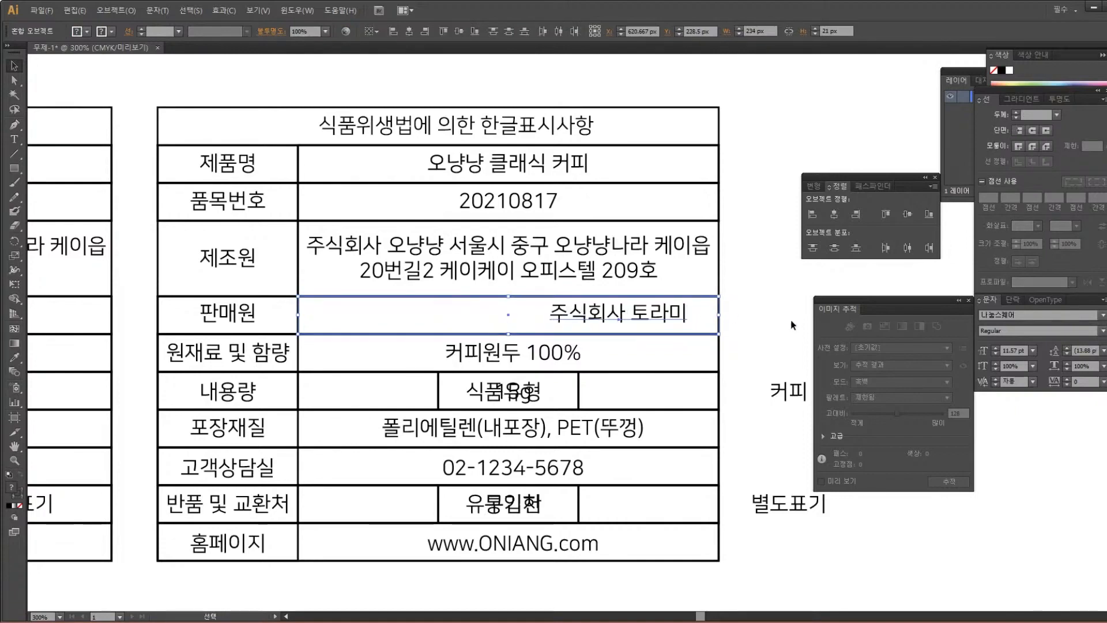
Centre the 판매원 value and its cell frame on each other horizontally and vertically without setting a key object
click(691, 296)
shift+click(644, 313)
click(835, 216)
click(911, 213)
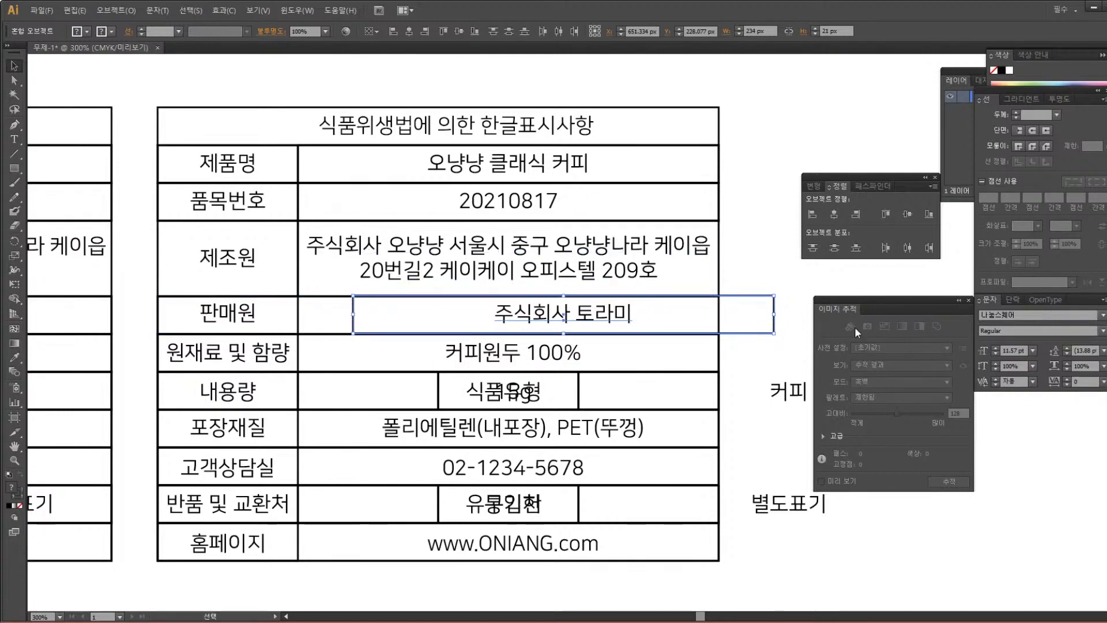
click(773, 279)
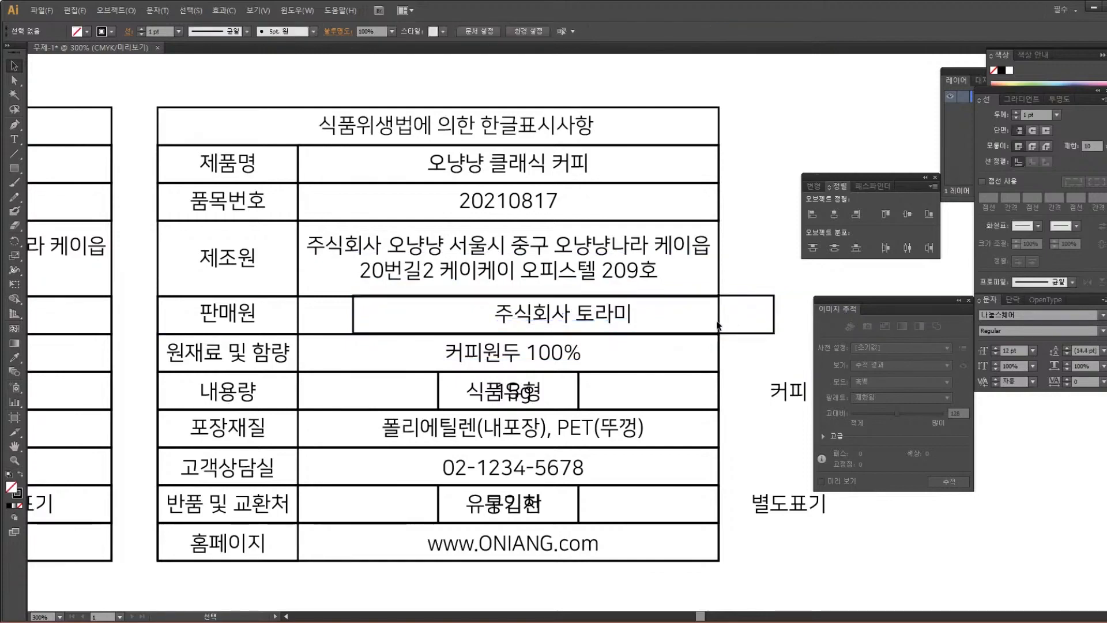
click(627, 307)
double_click(759, 295)
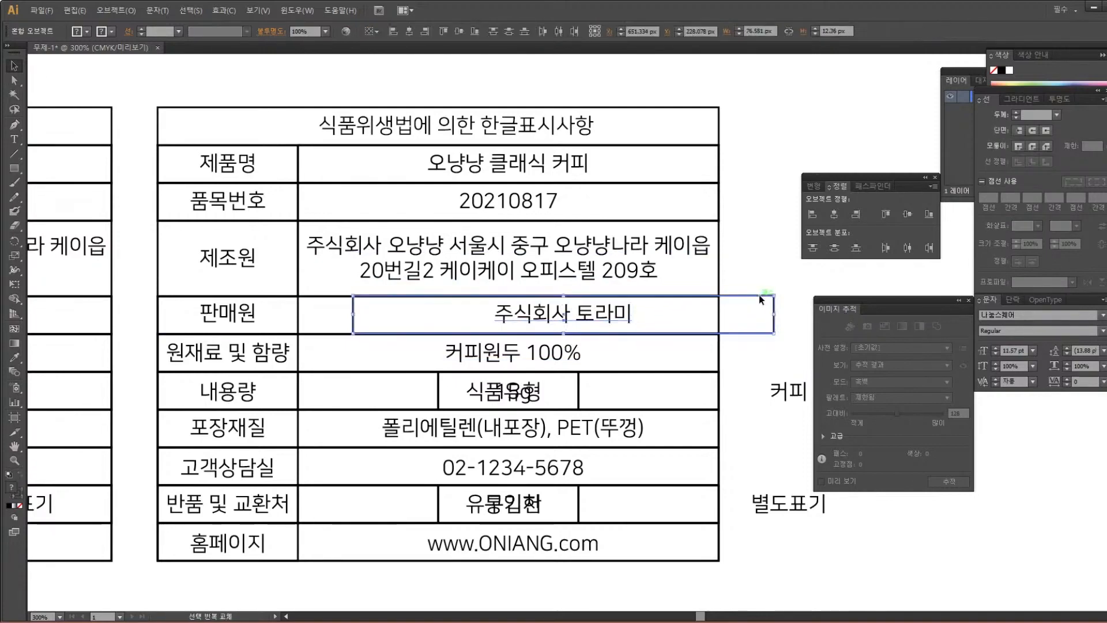
click(777, 283)
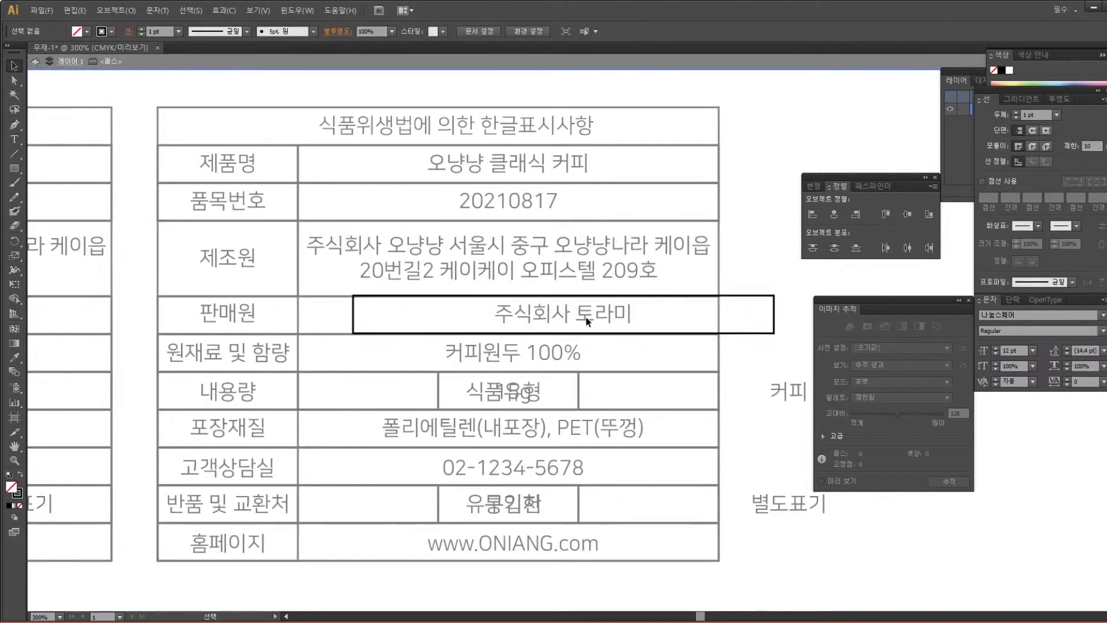
double_click(711, 270)
Move the 판매원 value together with its frame back into the table so the frame fits the row's value cell
click(620, 316)
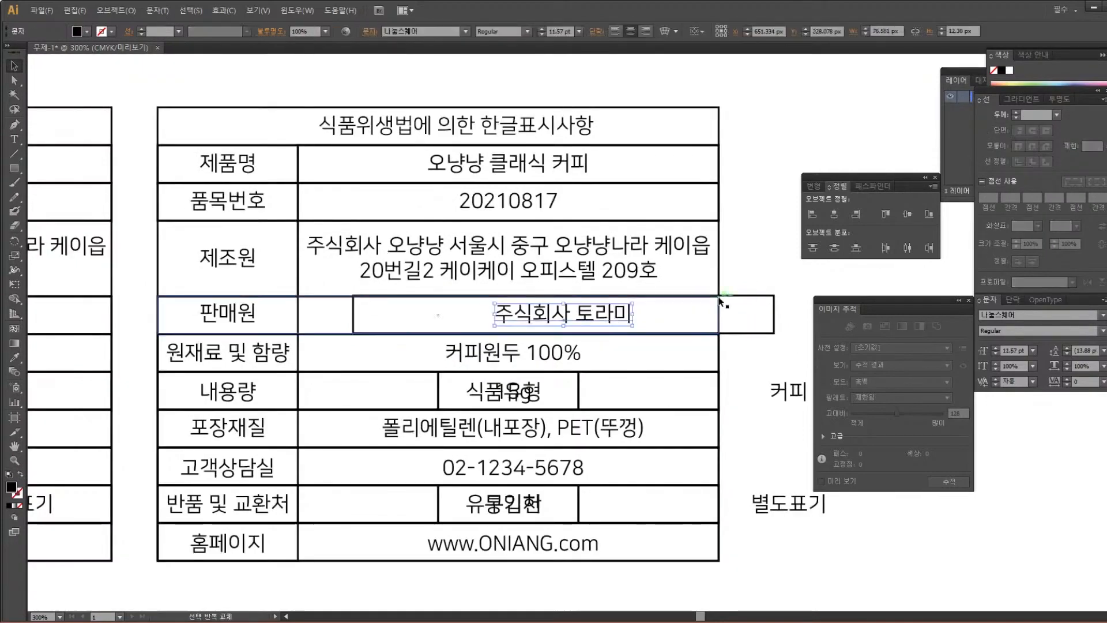
shift+click(735, 297)
drag(734, 300, 680, 299)
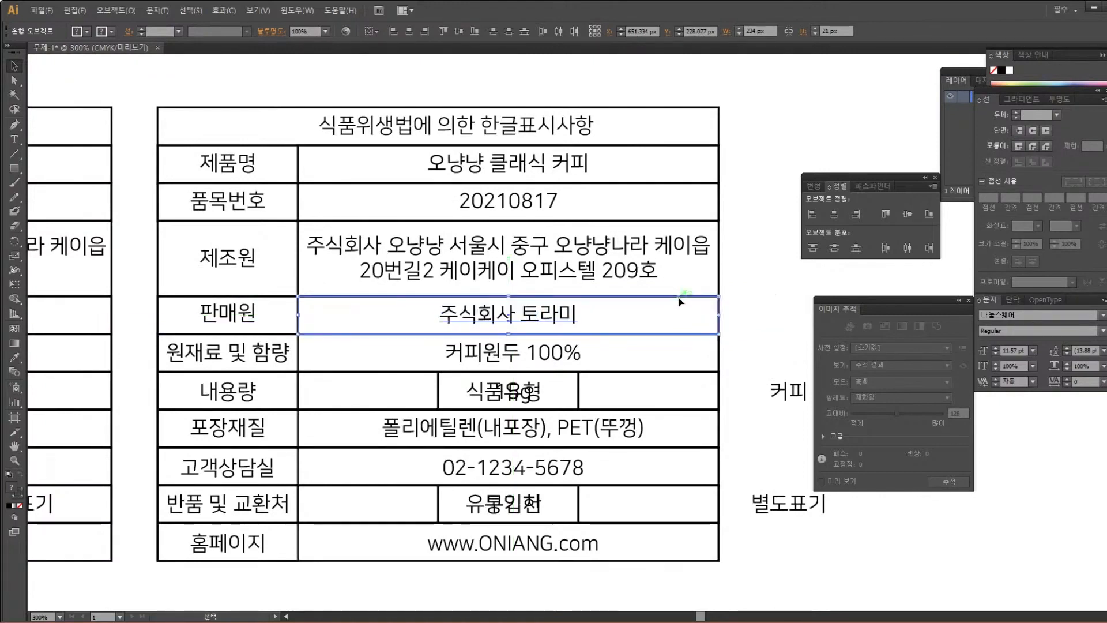
click(769, 286)
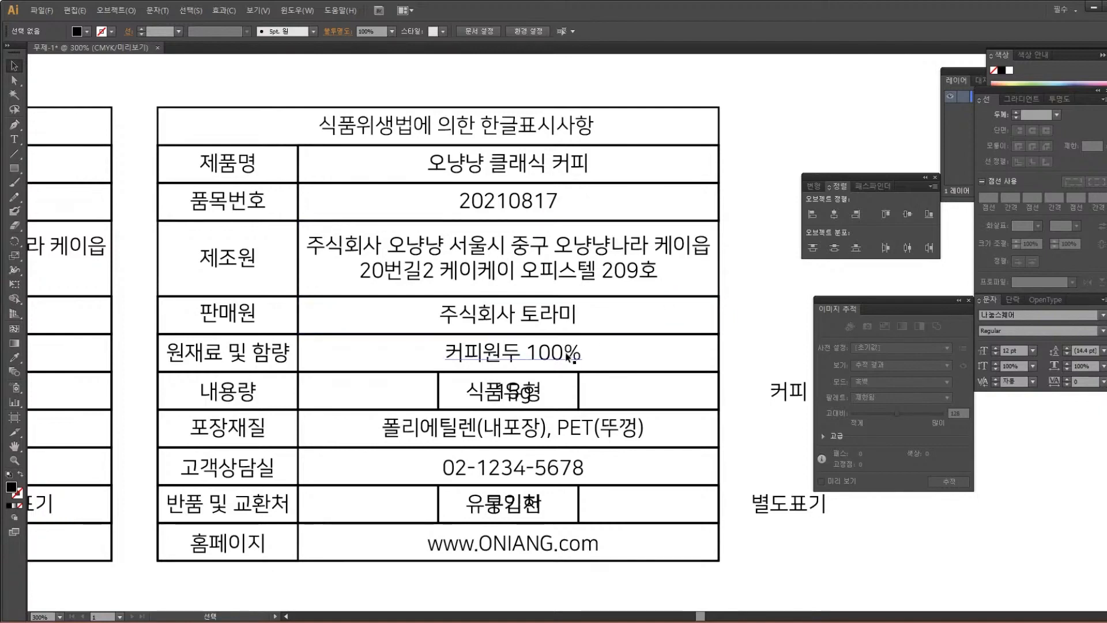
Narrow the 원재료 및 함량 row frame to the value cell and centre 커피원두 100% horizontally in it
click(720, 352)
drag(157, 352, 299, 353)
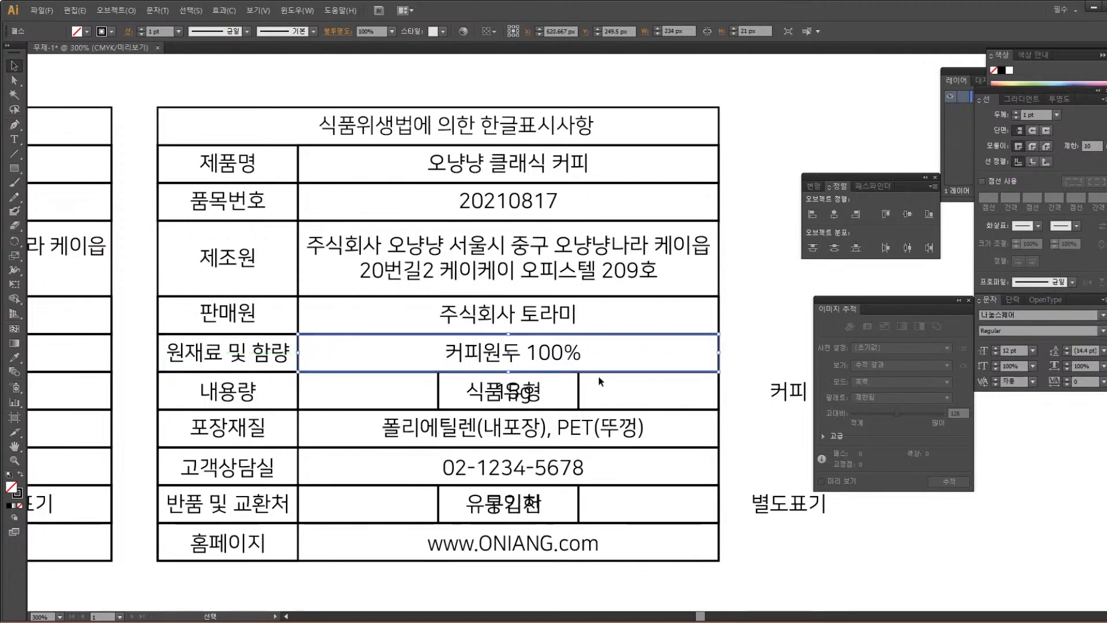
click(556, 354)
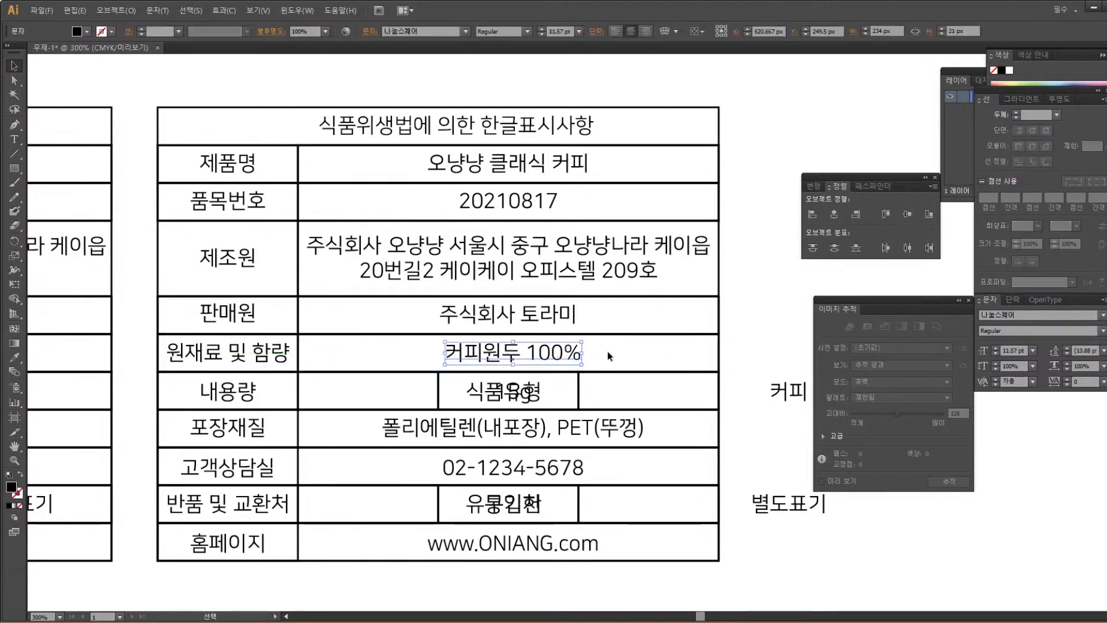
shift+click(719, 352)
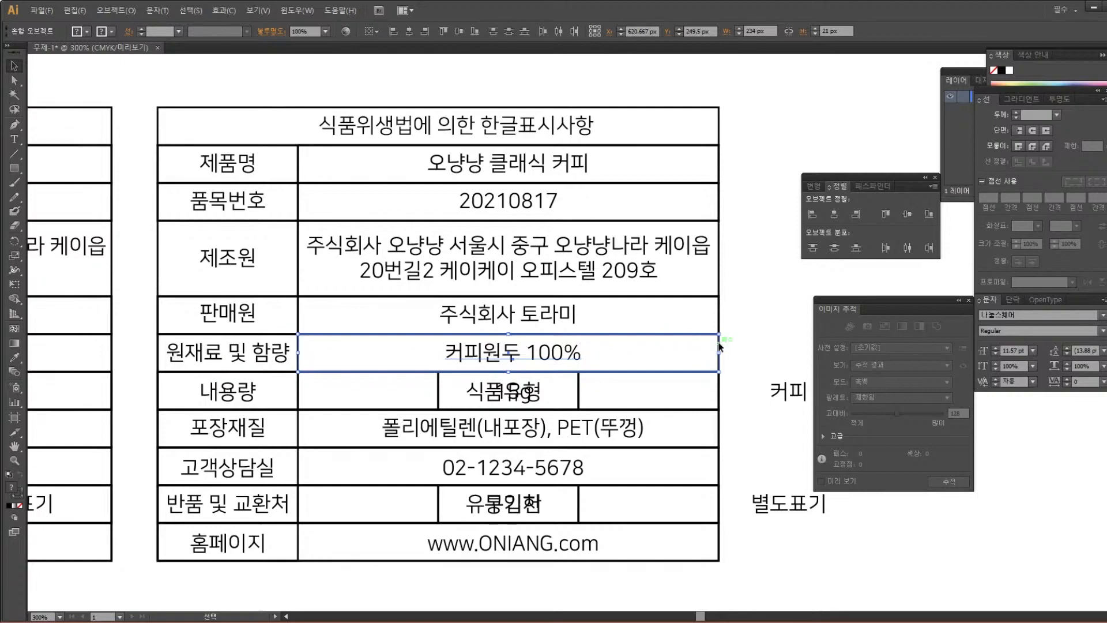
click(834, 214)
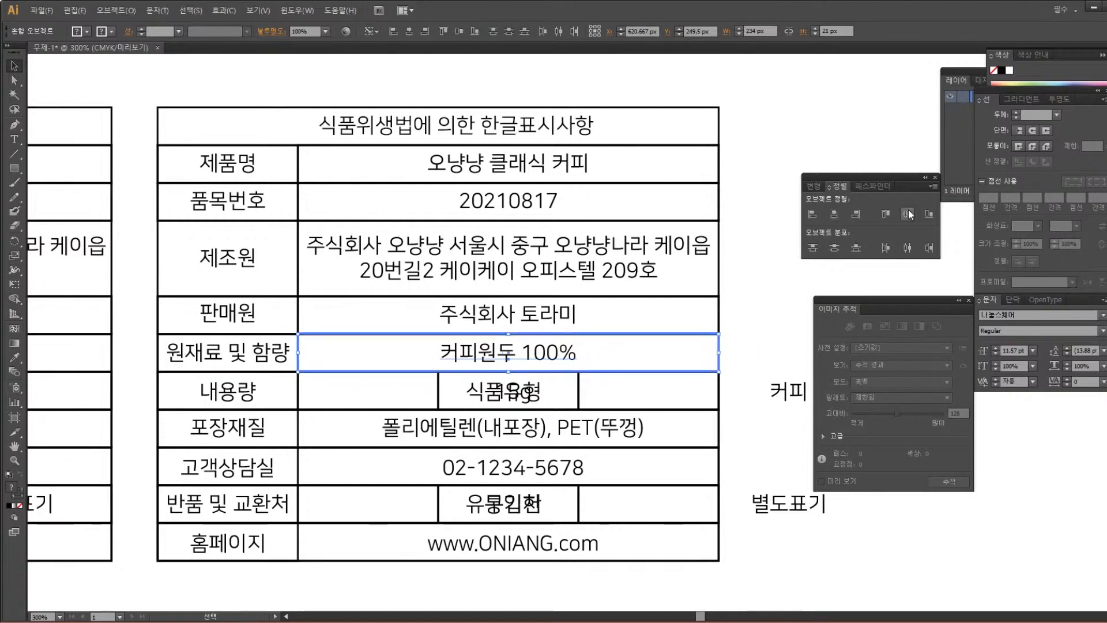
Move the 15g text out from under 식품유형 into the empty cell beside 내용량
scroll(713, 301, down, 2)
scroll(709, 300, down, 1)
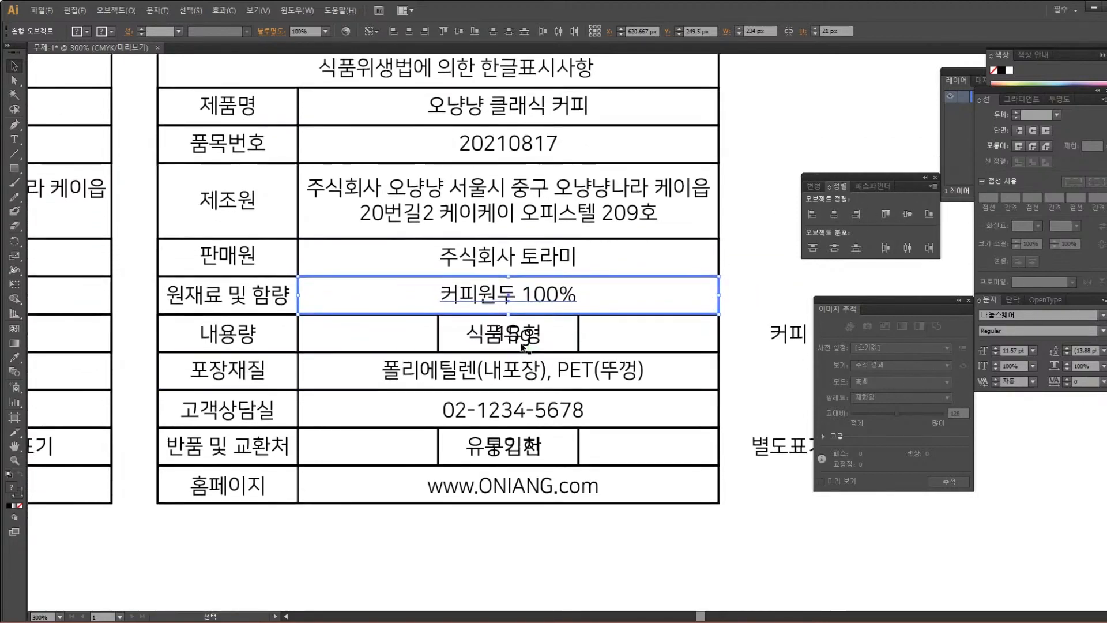
drag(512, 340, 385, 341)
key(ctrl+z)
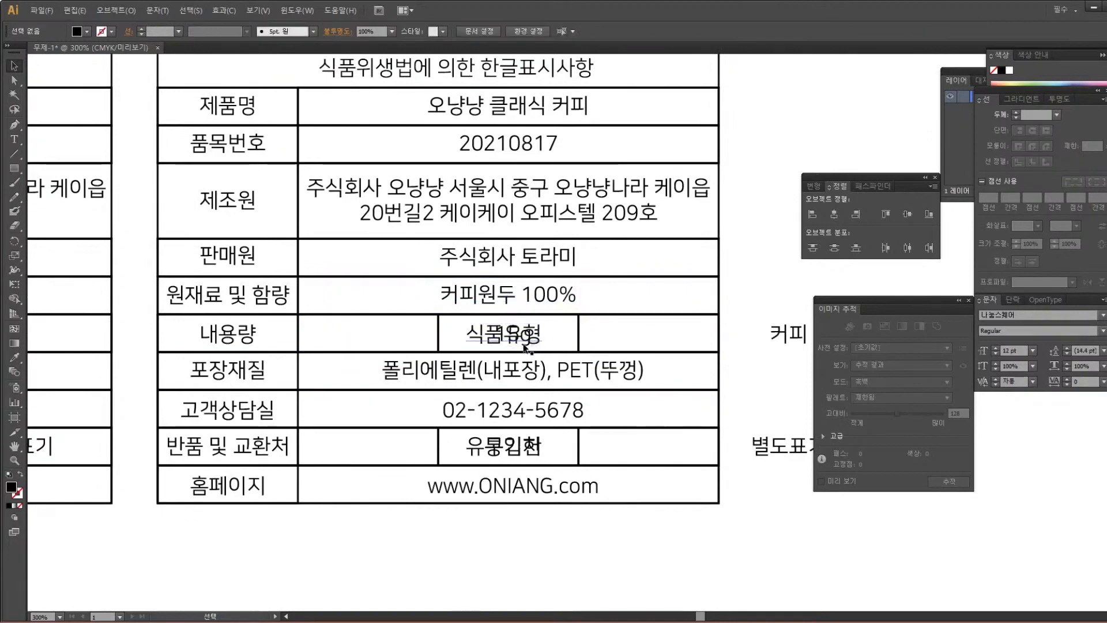
drag(524, 338, 370, 339)
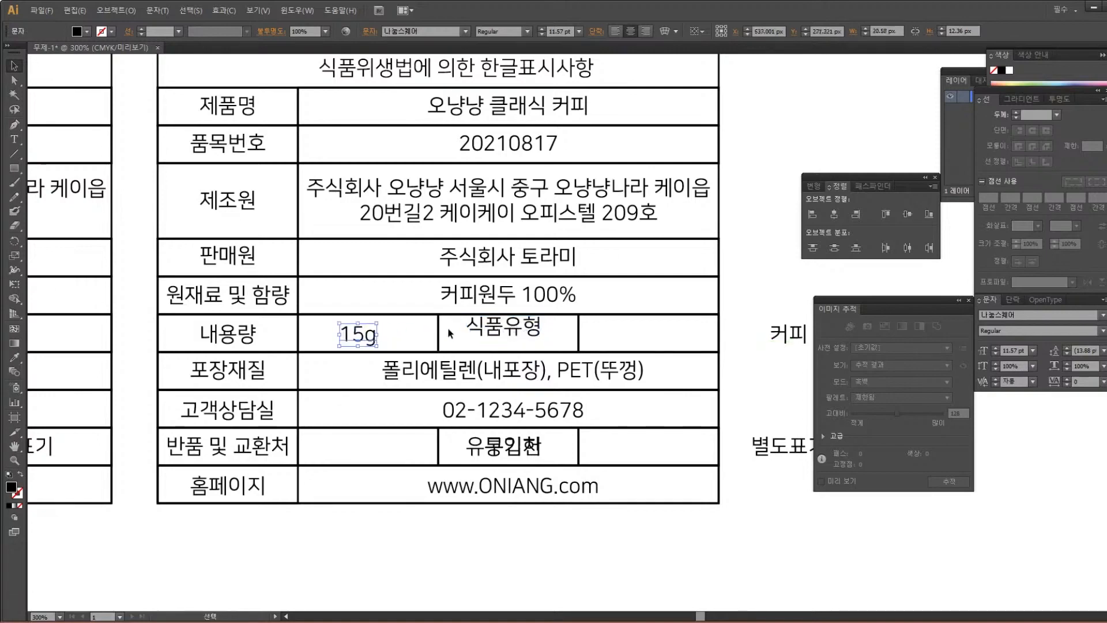
Centre 15g within its cell frame beside 내용량, using the frame as the key object
click(300, 328)
click(300, 329)
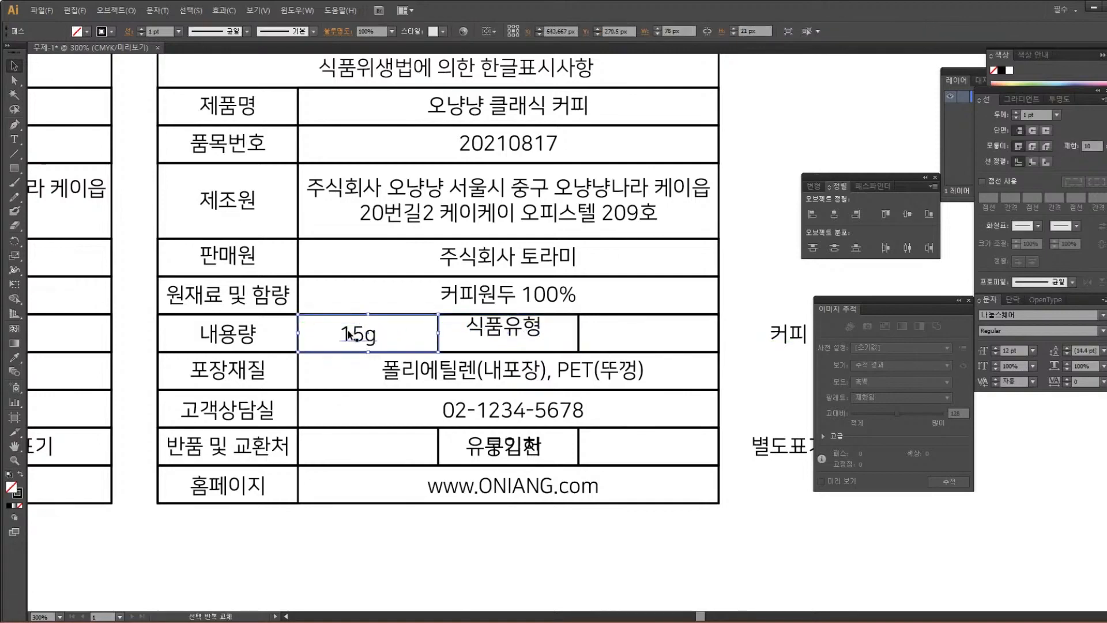
shift+click(371, 338)
click(402, 316)
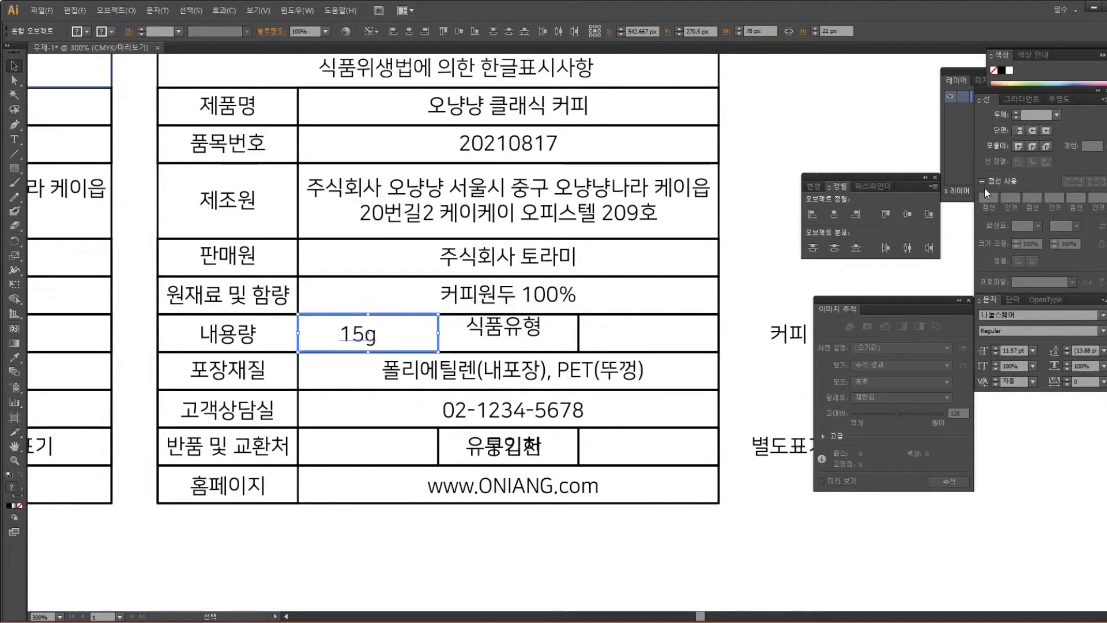
click(834, 214)
click(628, 335)
click(517, 330)
shift+click(579, 334)
click(560, 339)
drag(501, 333, 440, 334)
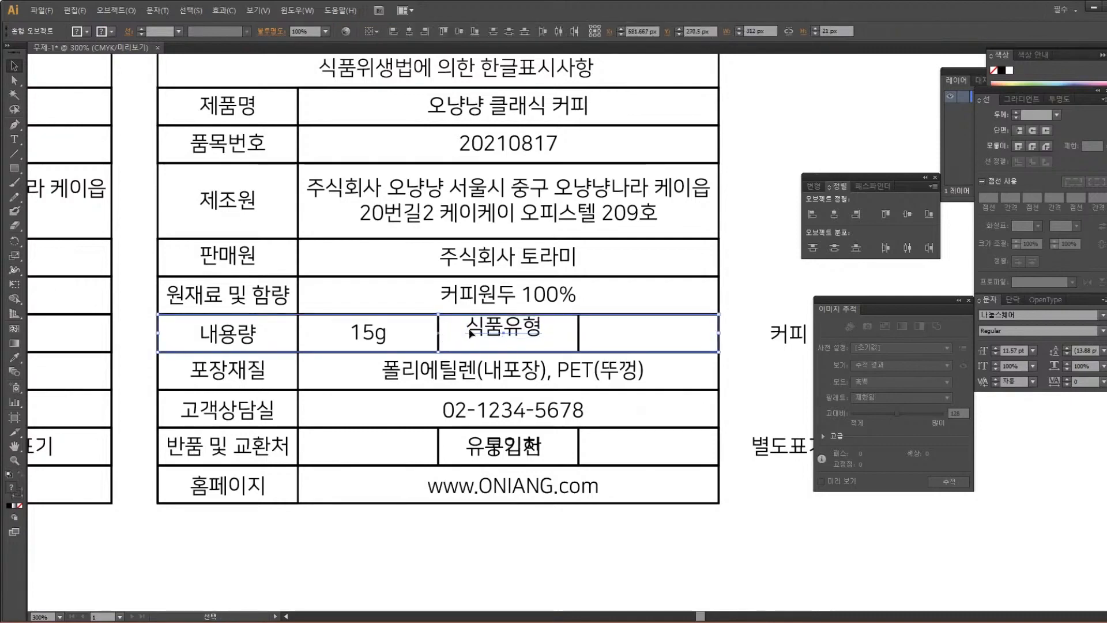
click(473, 331)
click(470, 353)
Centre 식품유형 horizontally and vertically within the middle cell of the 내용량 row, using the cell frame as the key object
click(438, 331)
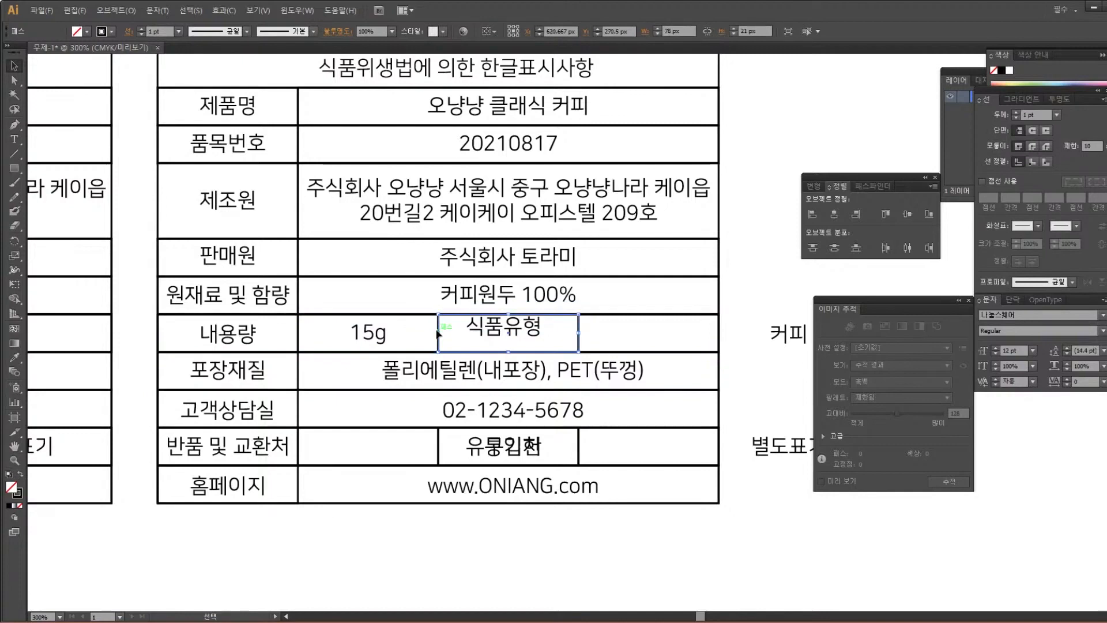
shift+click(490, 324)
click(491, 351)
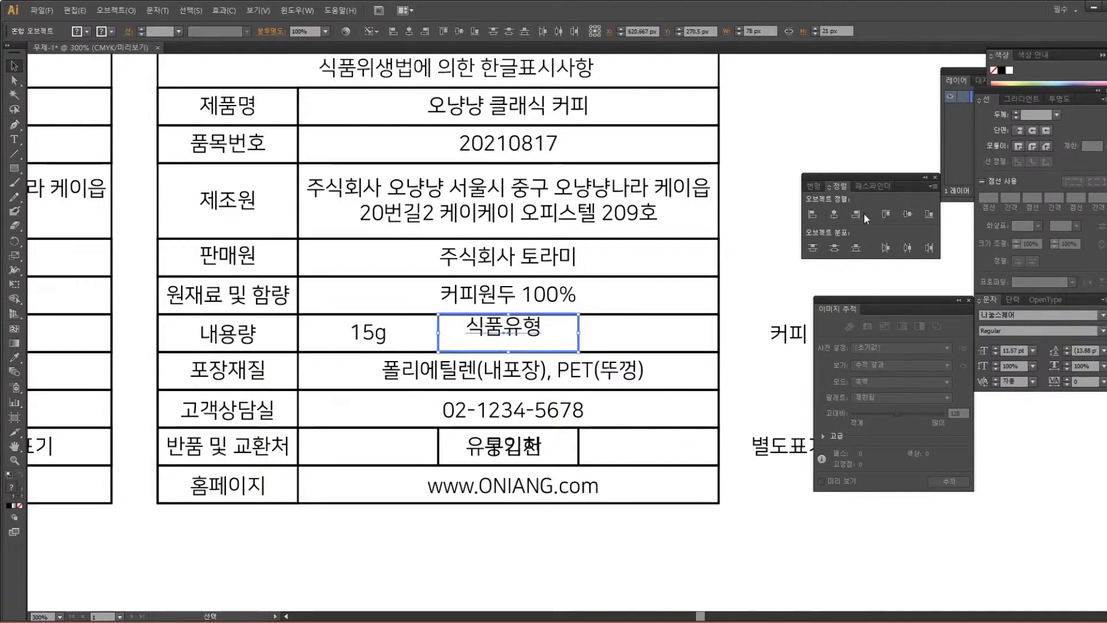
click(834, 214)
click(907, 215)
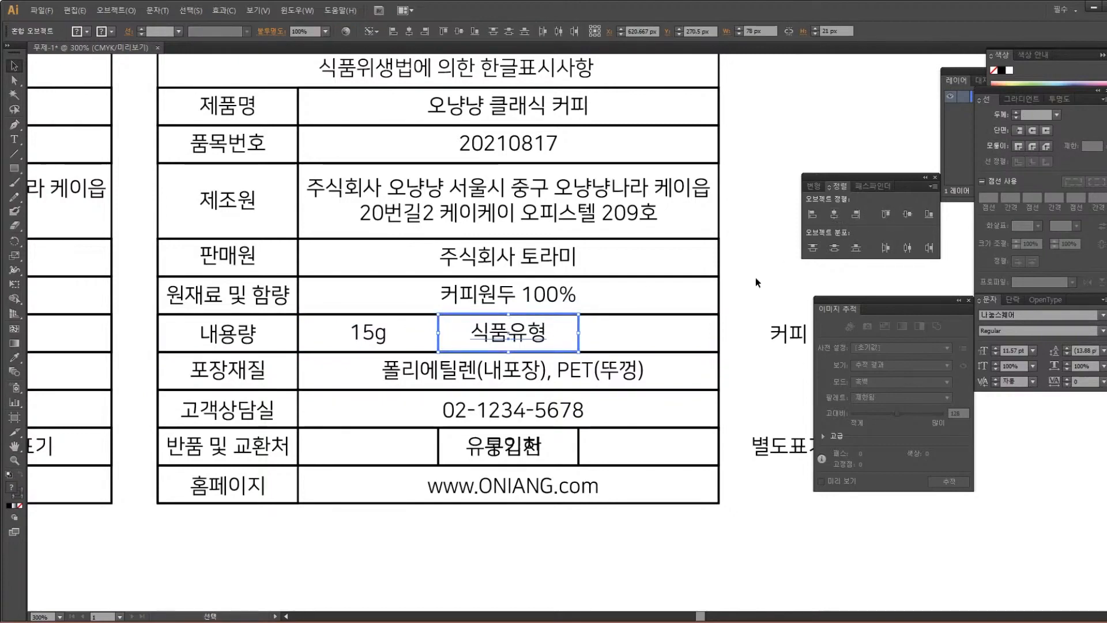
click(674, 310)
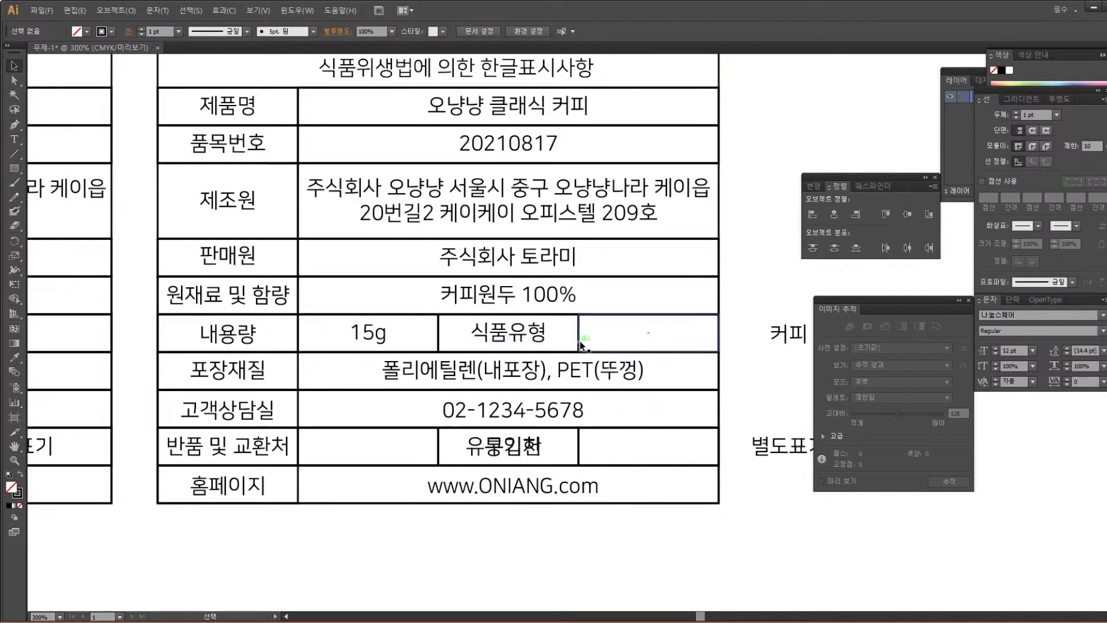
Try to centre 커피 within the empty cell frame beside 식품유형, and undo the alignment
click(775, 340)
drag(684, 323, 583, 302)
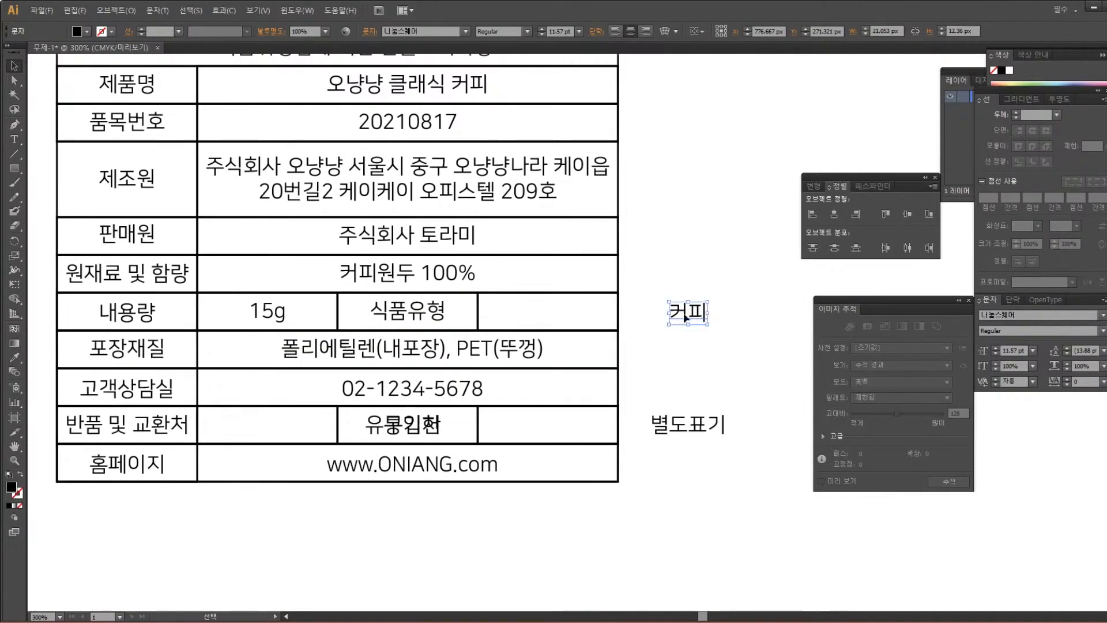
click(483, 308)
click(480, 300)
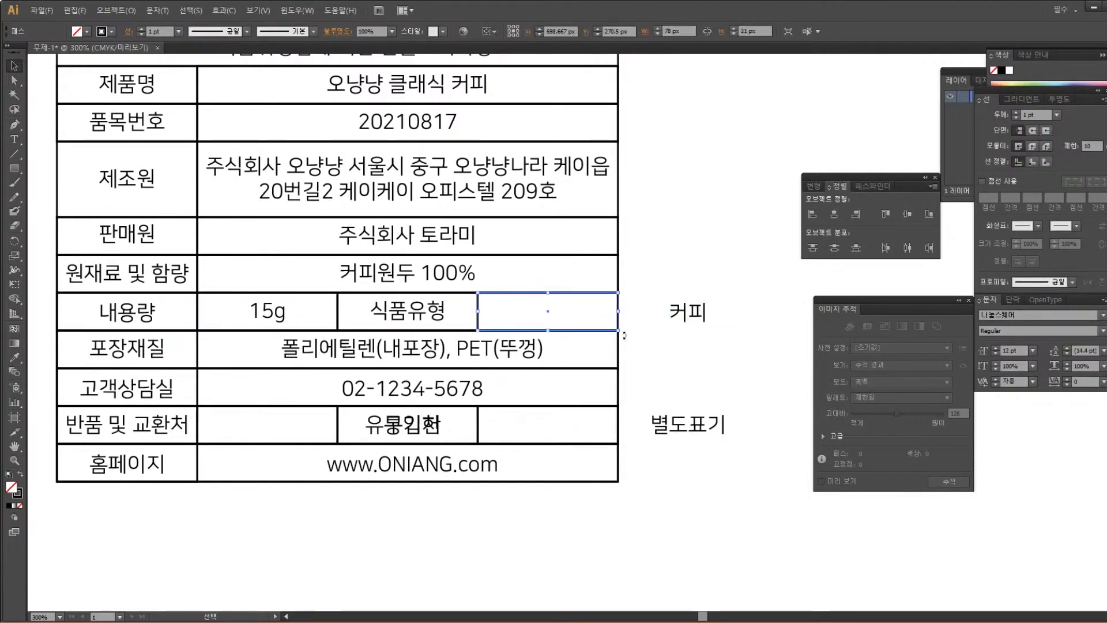
click(682, 318)
shift+click(562, 293)
click(478, 311)
shift+click(694, 316)
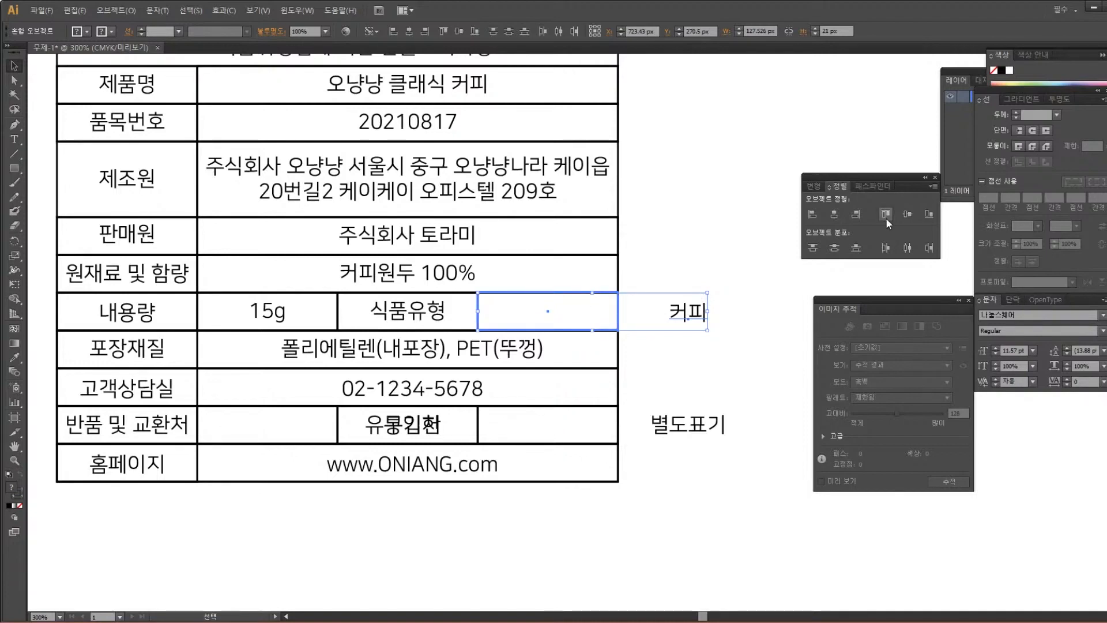
click(907, 214)
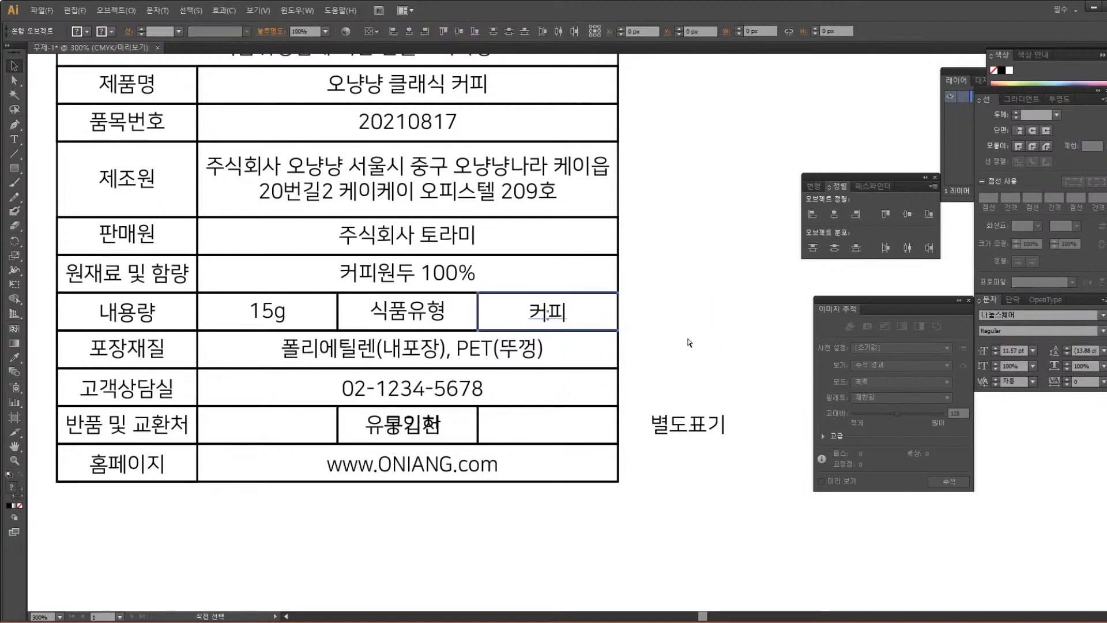
key(ctrl+z)
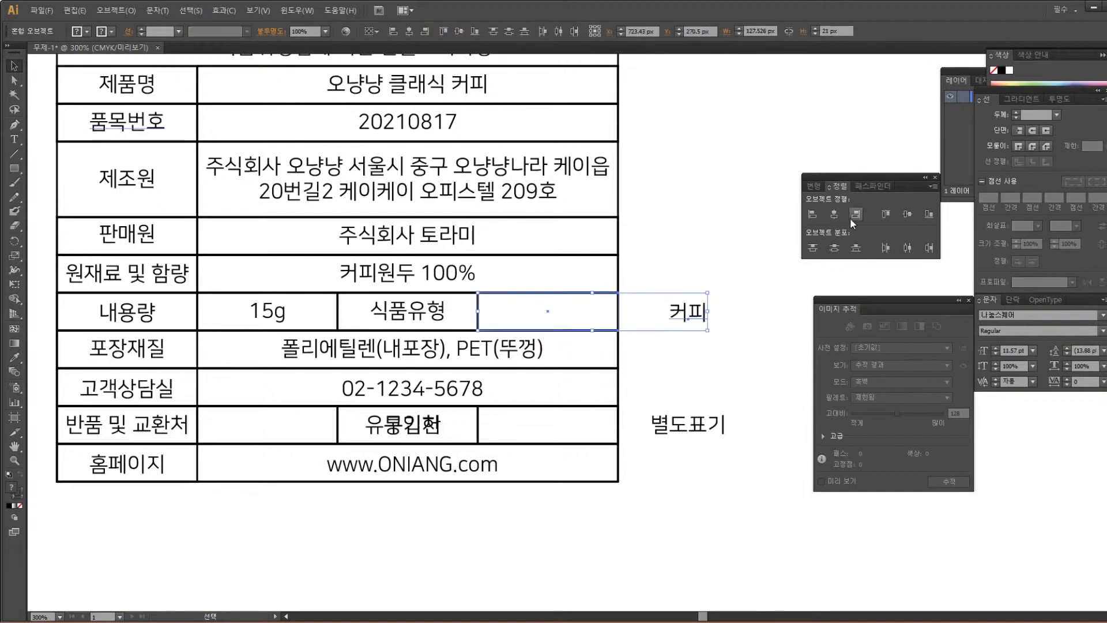
Try to align the centres of 커피 and the cell frame without a key object, and undo both alignments
click(839, 214)
click(903, 214)
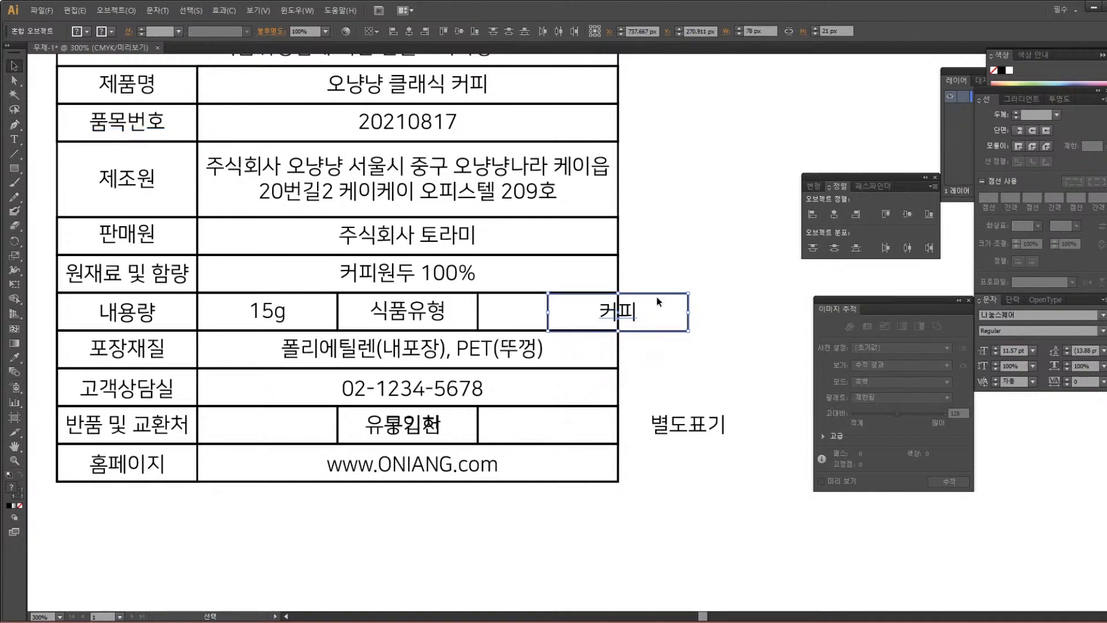
key(ctrl+z)
key(ctrl+z)
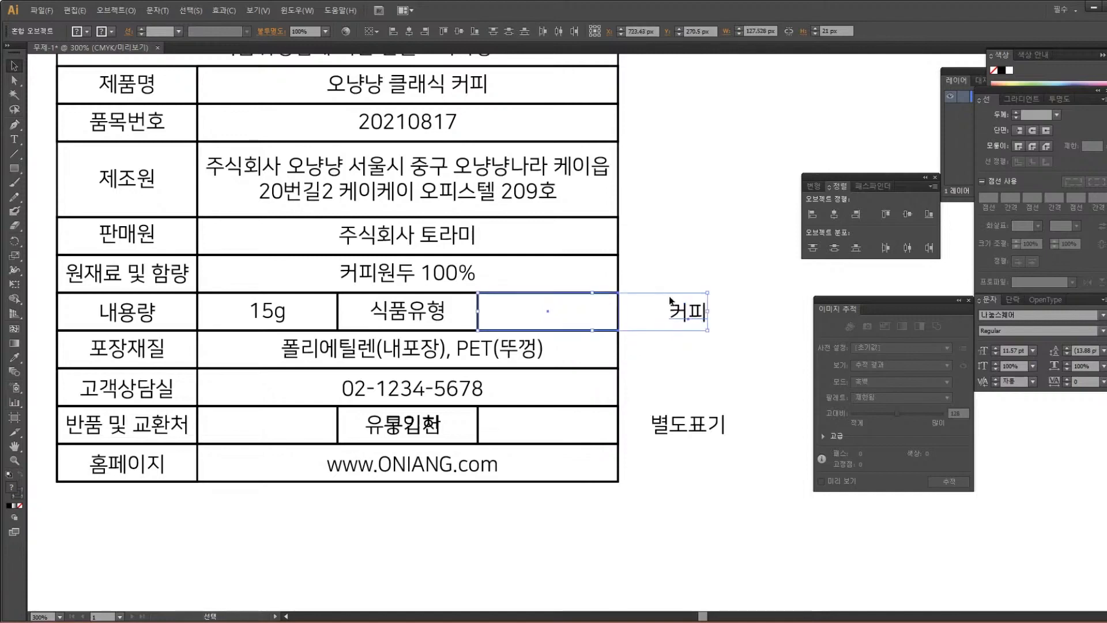
Centre 커피 within the last cell of the 내용량 row, using the cell frame as the key object
click(583, 298)
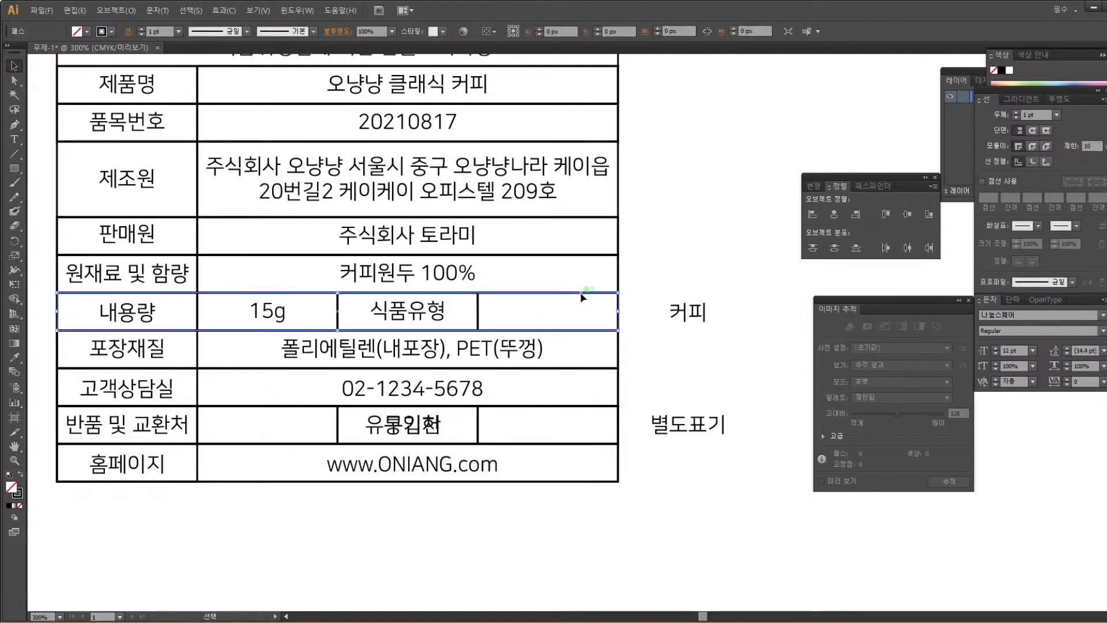
click(477, 306)
click(548, 314)
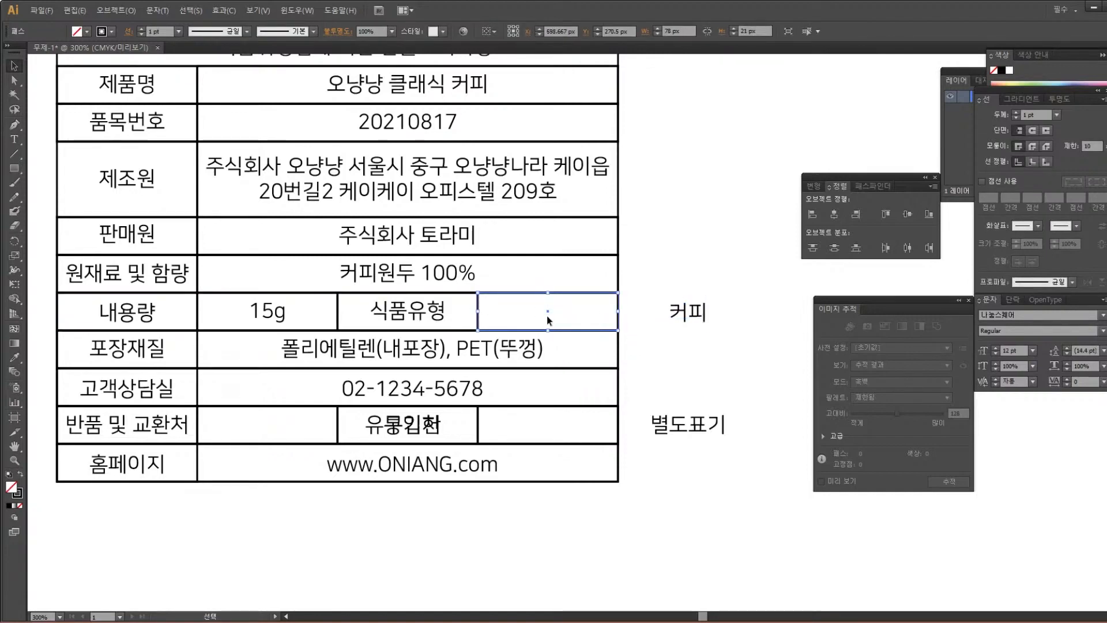
shift+click(681, 315)
click(567, 297)
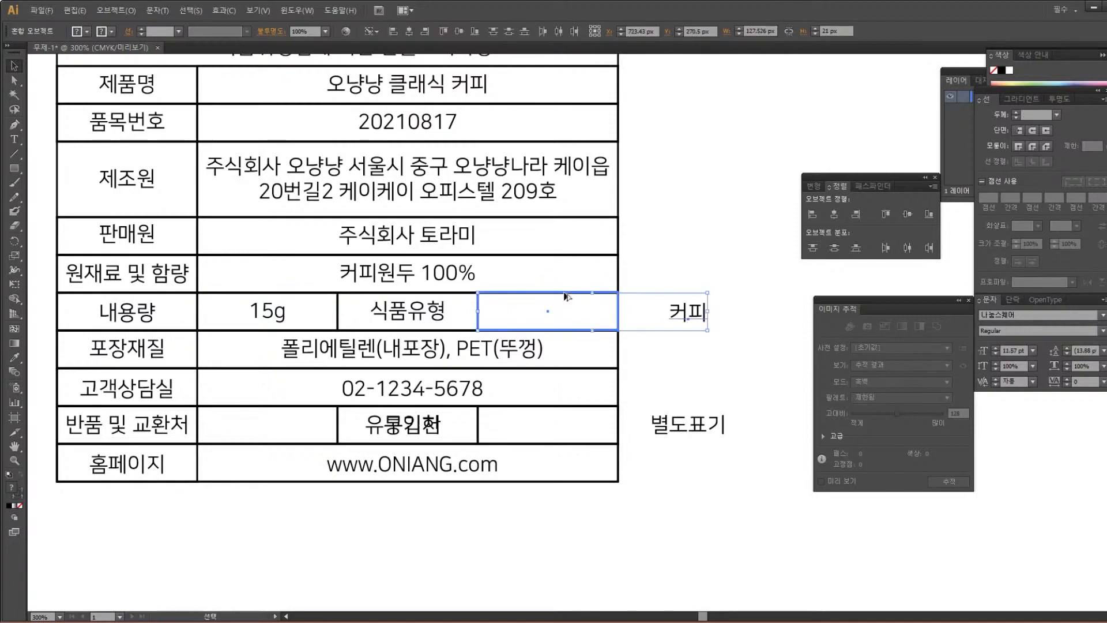
click(835, 210)
click(641, 283)
Centre 폴리에틸렌(내포장), PET(뚜껑) within the value cell frame of the 포장재질 row
drag(529, 318, 575, 261)
click(454, 298)
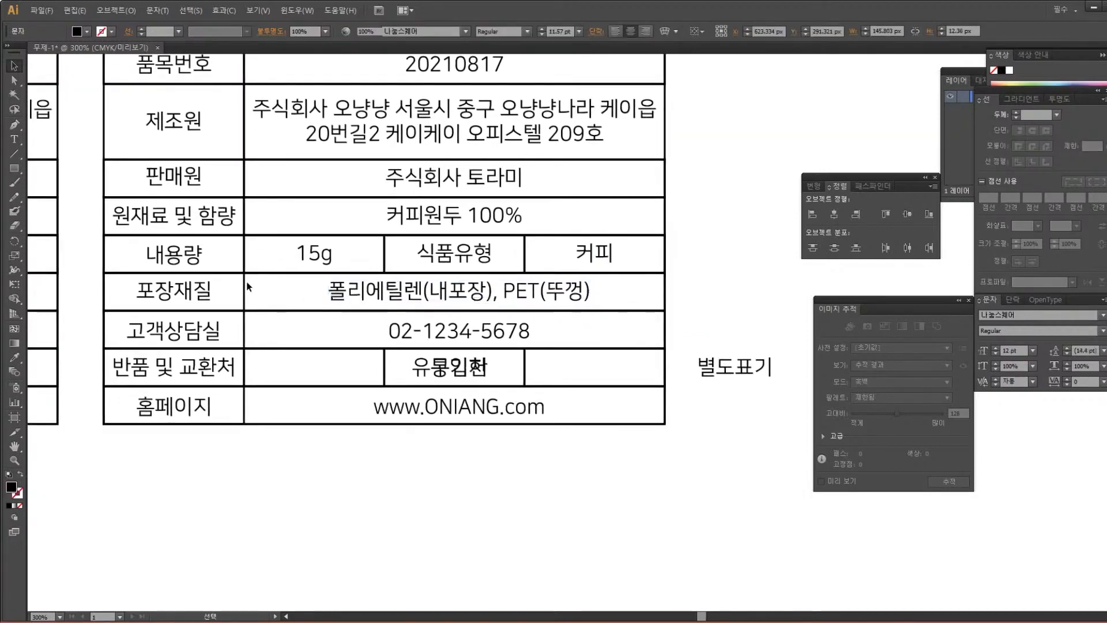
click(242, 280)
click(284, 274)
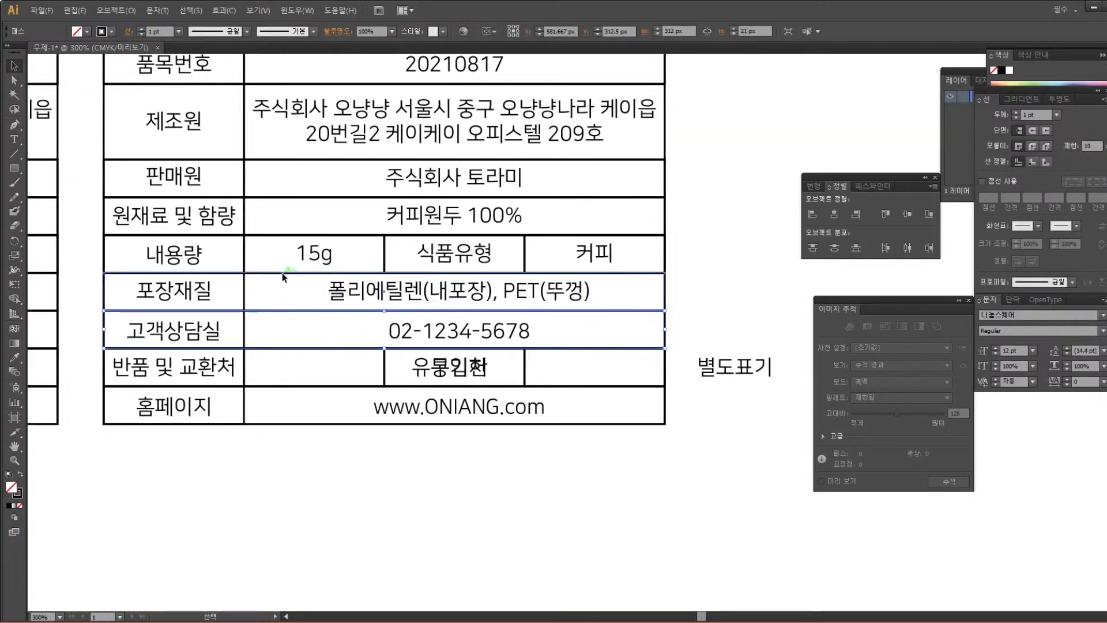
drag(105, 292, 245, 296)
shift+click(535, 295)
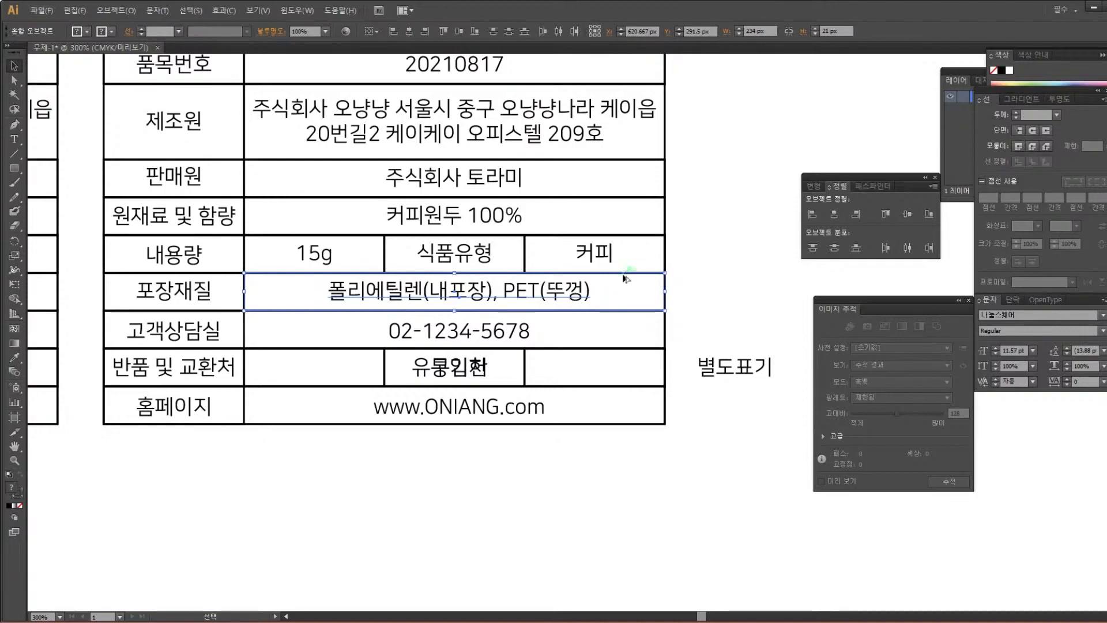
click(842, 215)
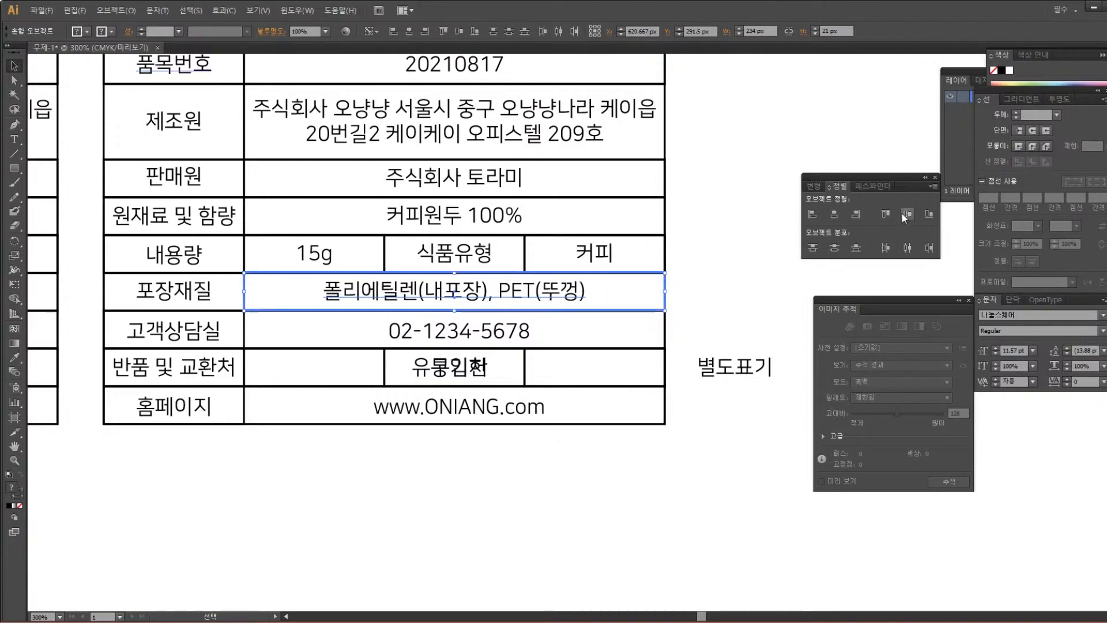
click(642, 324)
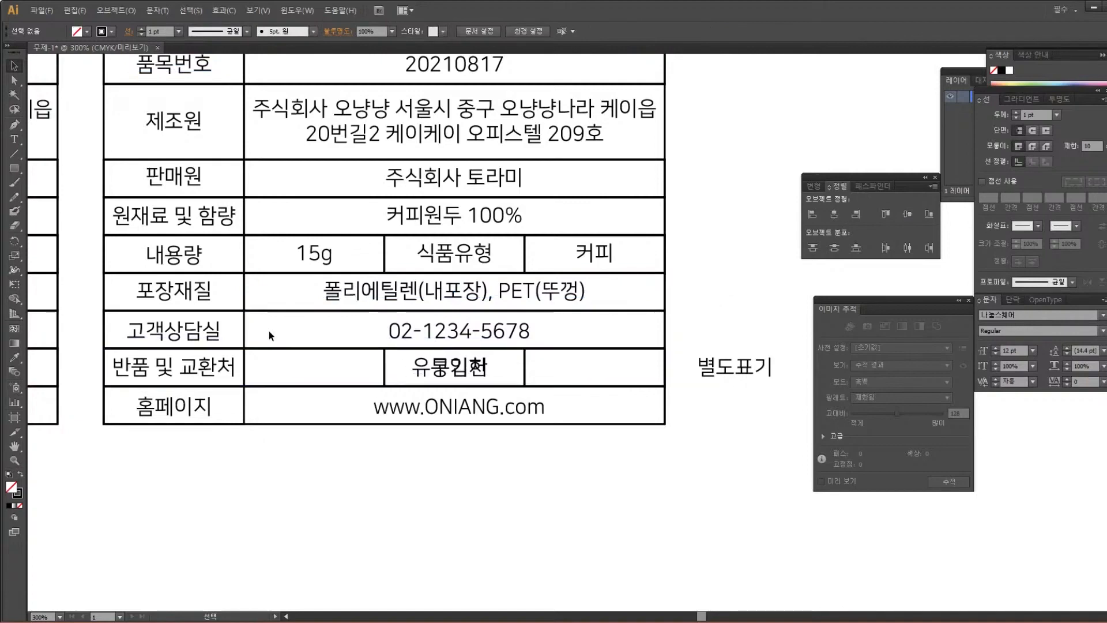
Centre the phone number horizontally and vertically within the value cell frame of the 고객상담실 row
click(245, 327)
shift+click(258, 310)
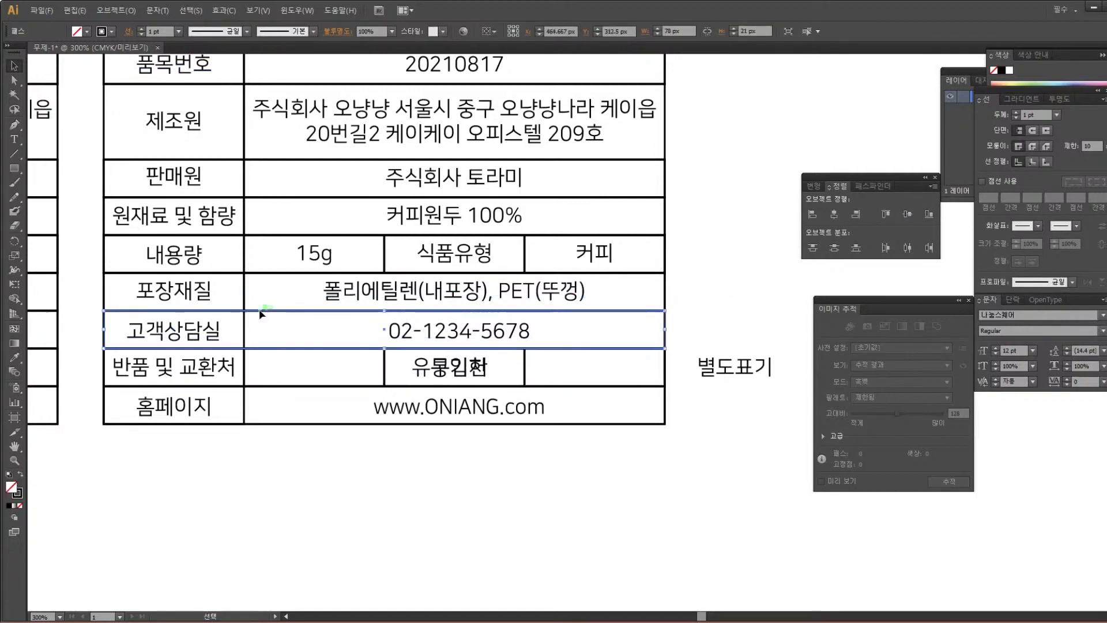
shift+click(105, 329)
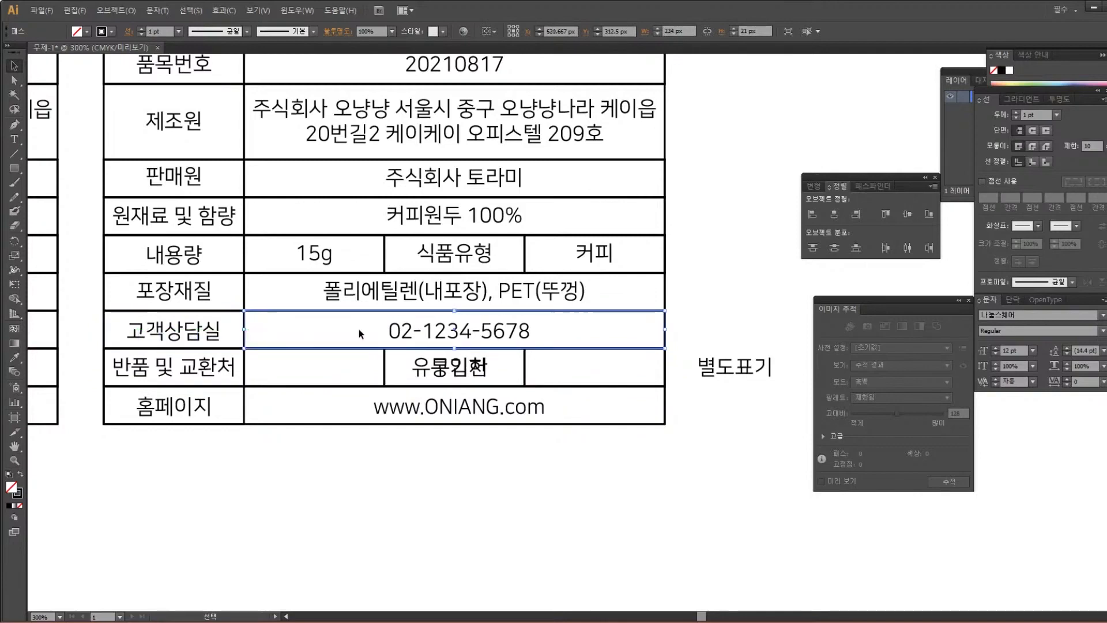
shift+click(398, 333)
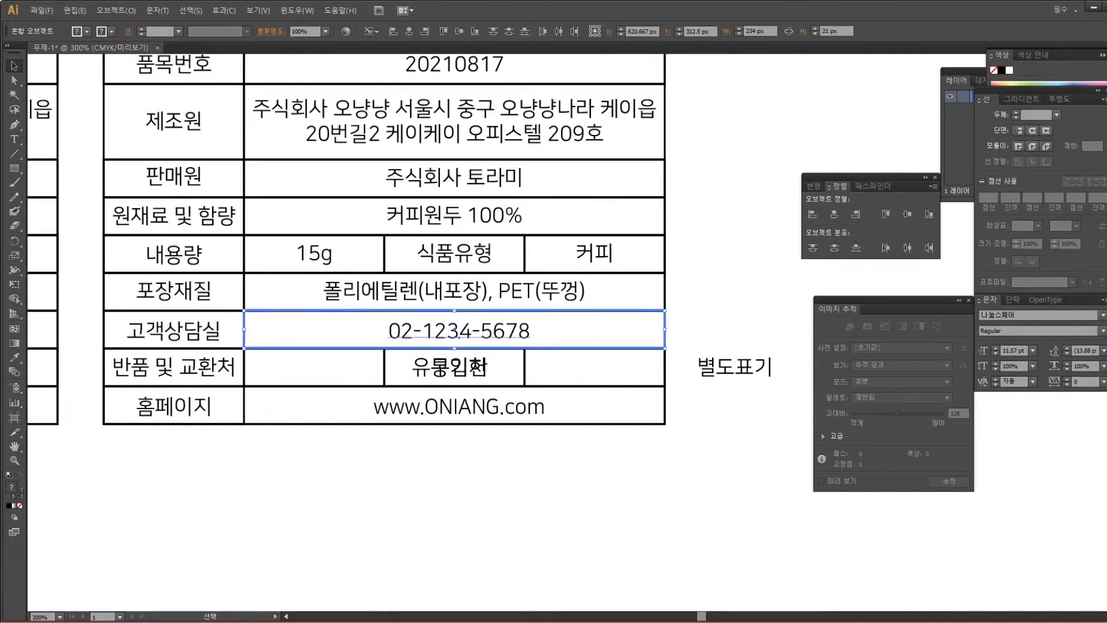
click(835, 214)
click(908, 214)
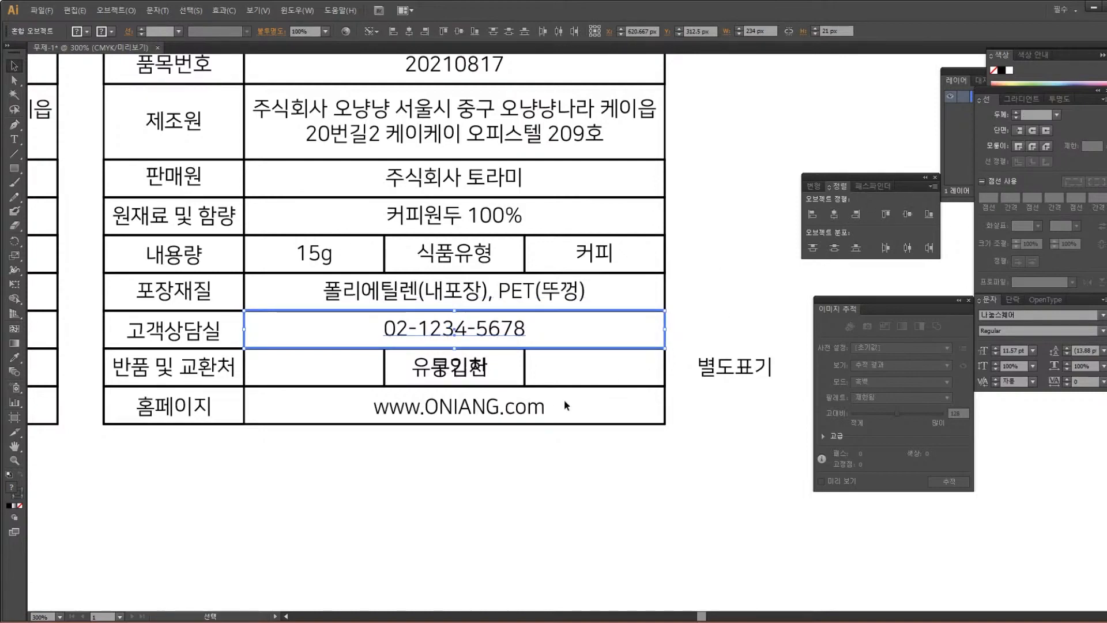
Move 별도표기 into the last cell of the 반품 및 교환처 row and 구입처 into its empty first value cell
drag(447, 368, 476, 368)
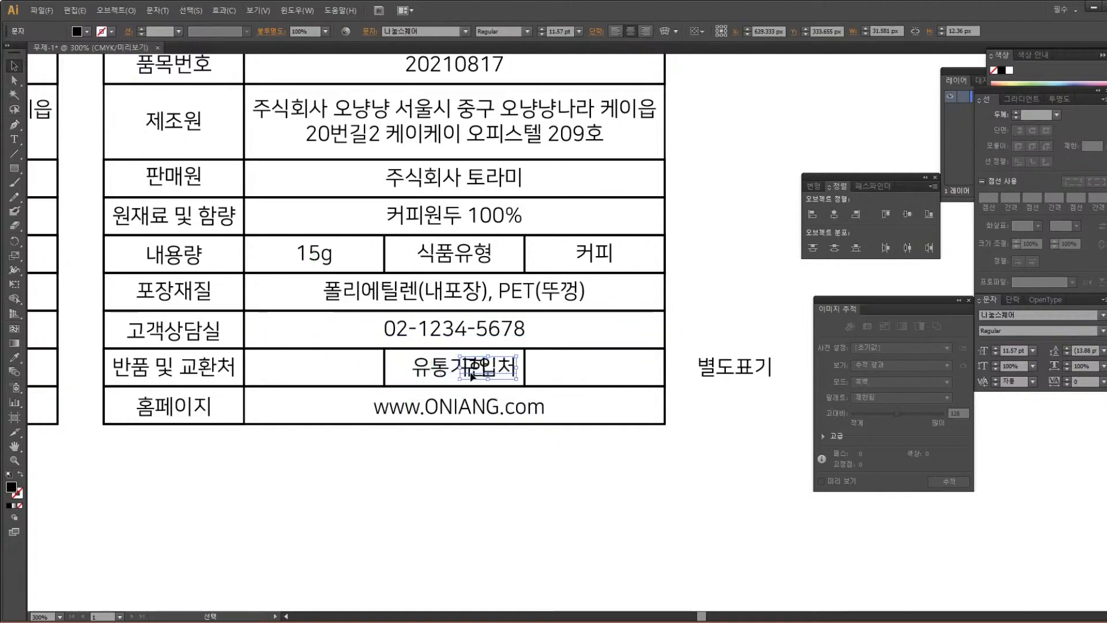
drag(734, 369, 592, 369)
drag(417, 366, 322, 365)
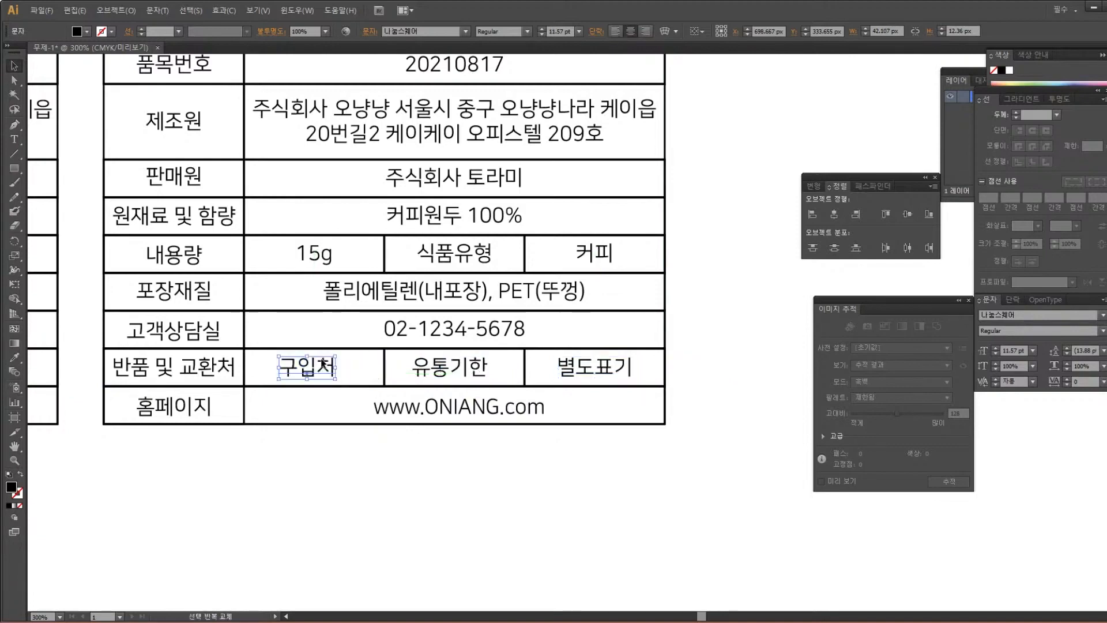
click(245, 368)
drag(271, 399, 283, 381)
drag(334, 447, 316, 406)
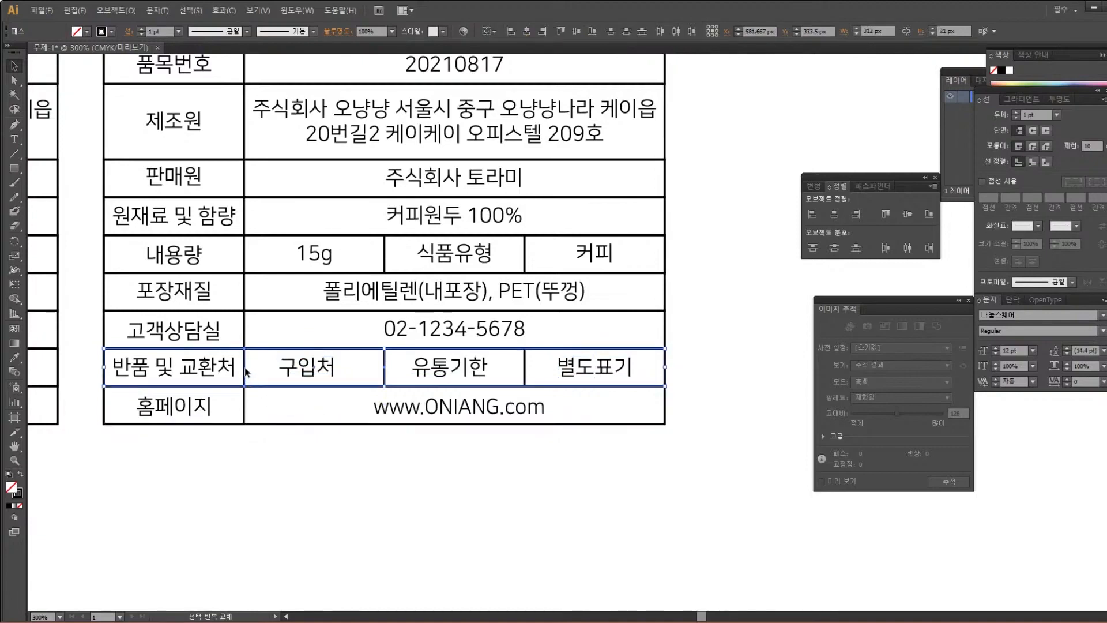
shift+click(270, 350)
shift+click(314, 368)
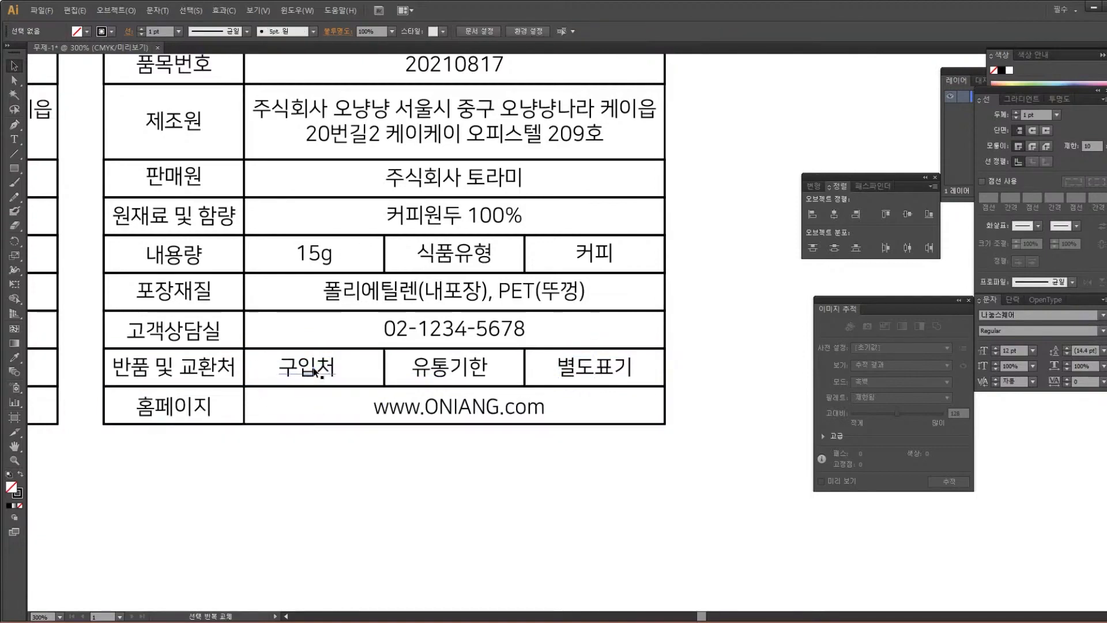
click(330, 365)
drag(339, 352, 339, 351)
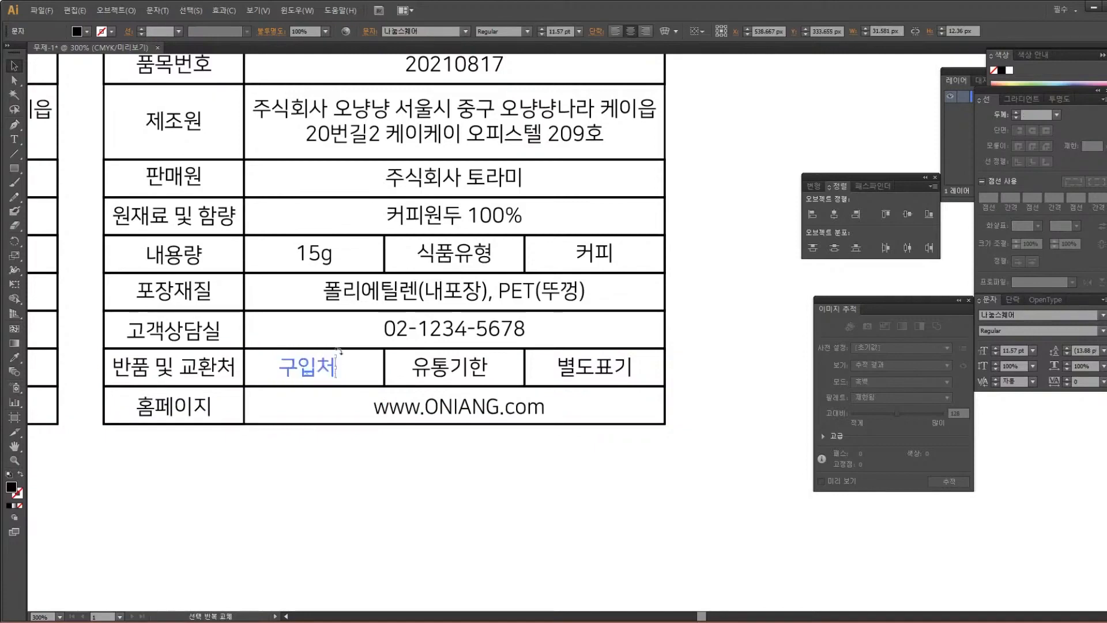
click(354, 349)
click(346, 355)
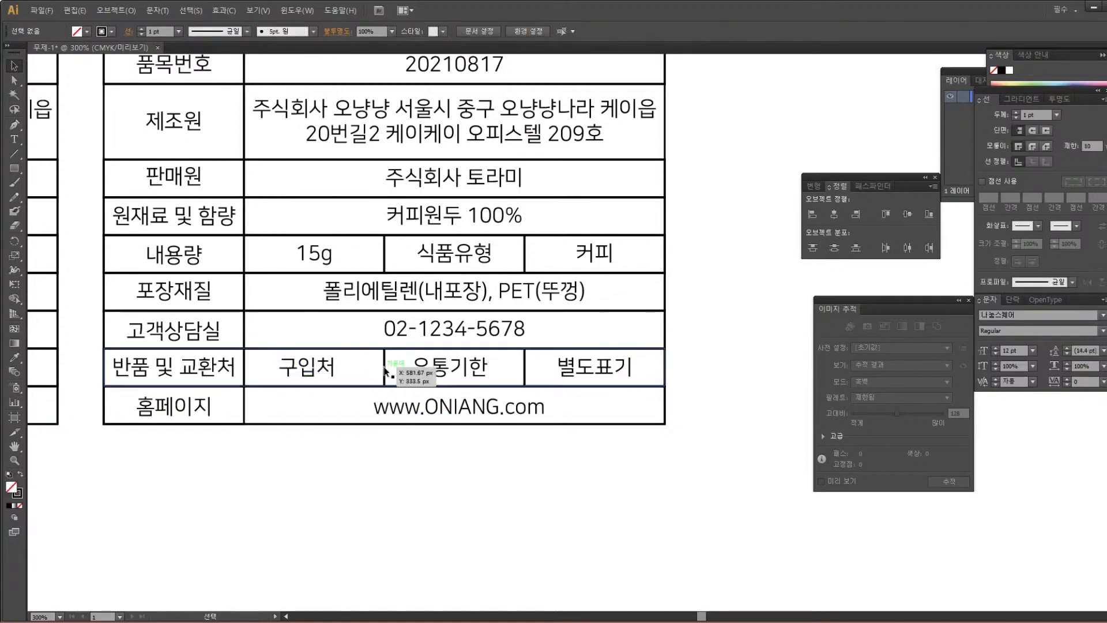
click(335, 365)
drag(341, 363, 245, 371)
click(367, 393)
shift+click(324, 367)
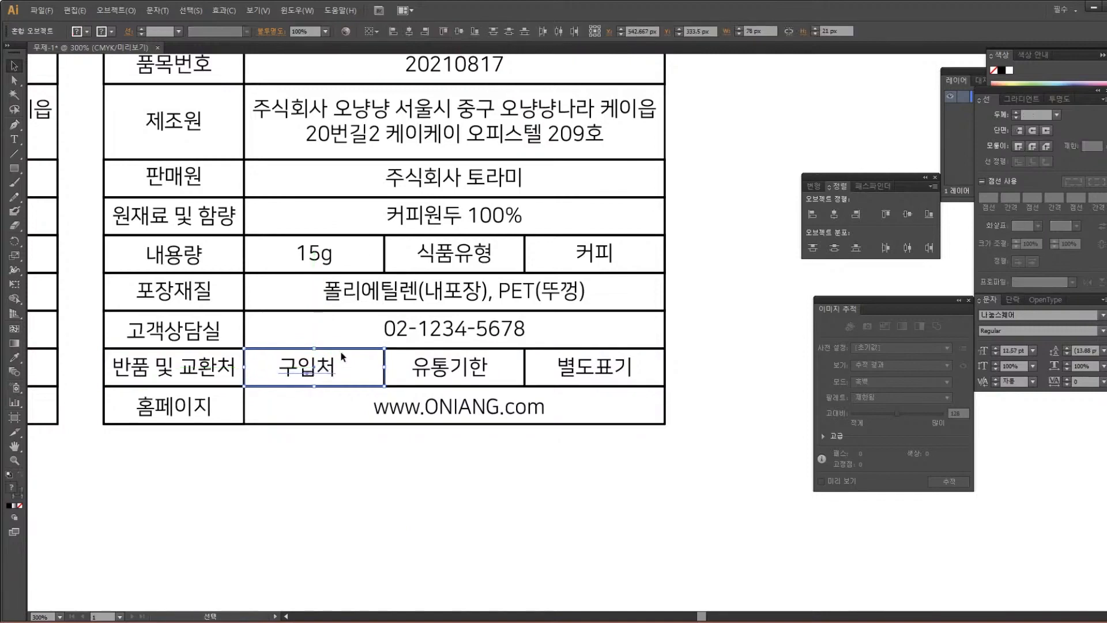
click(345, 353)
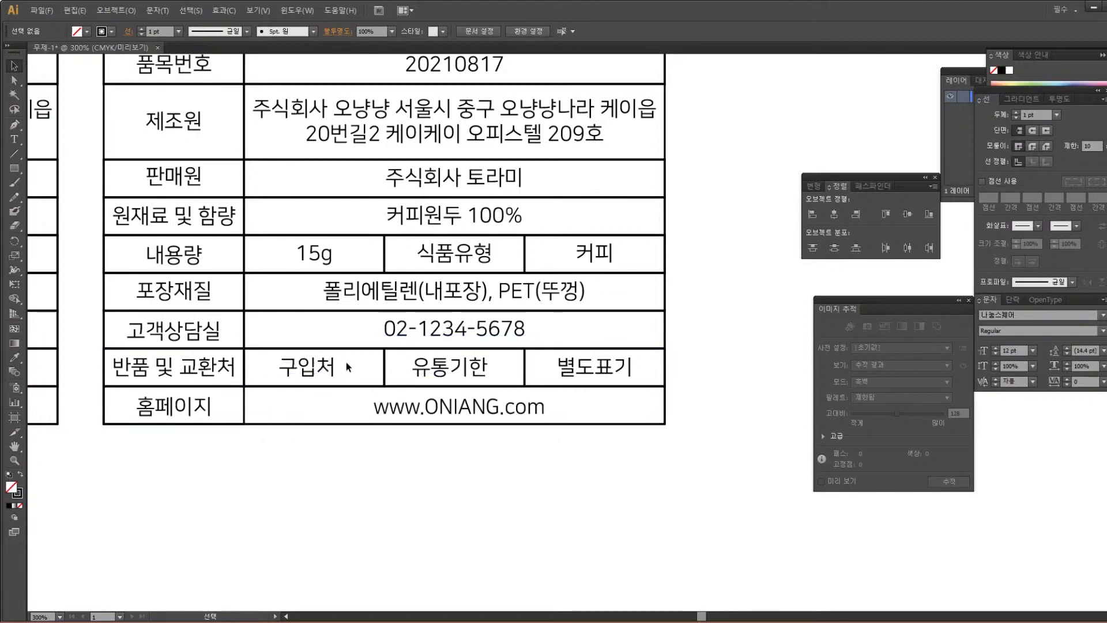
Centre 구입처 horizontally and vertically within its cell frame beside 반품 및 교환처
click(383, 362)
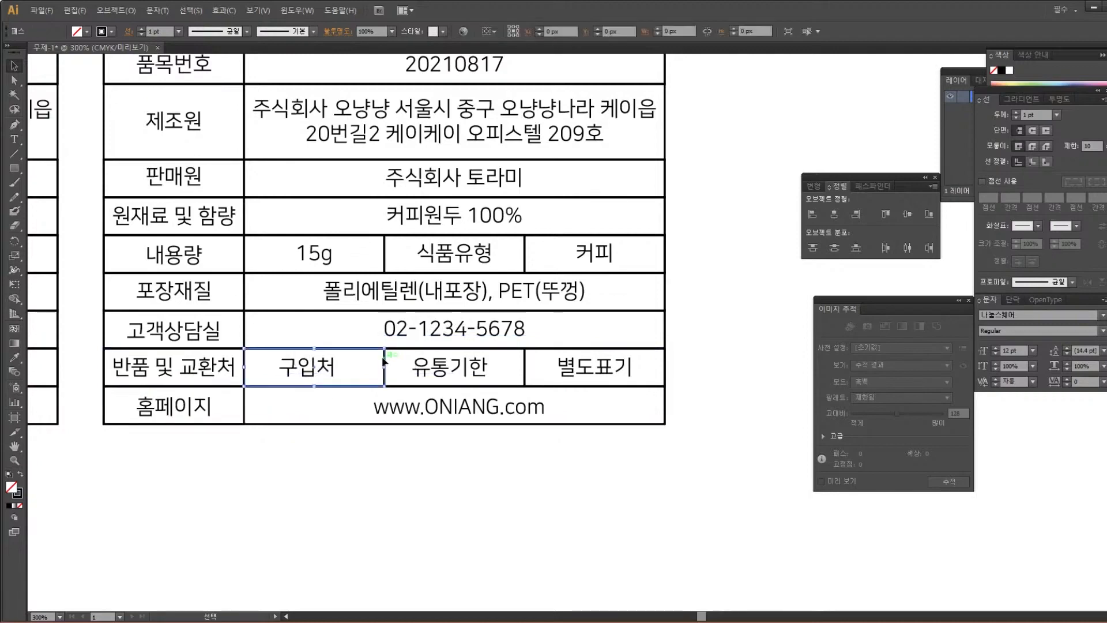
shift+click(303, 373)
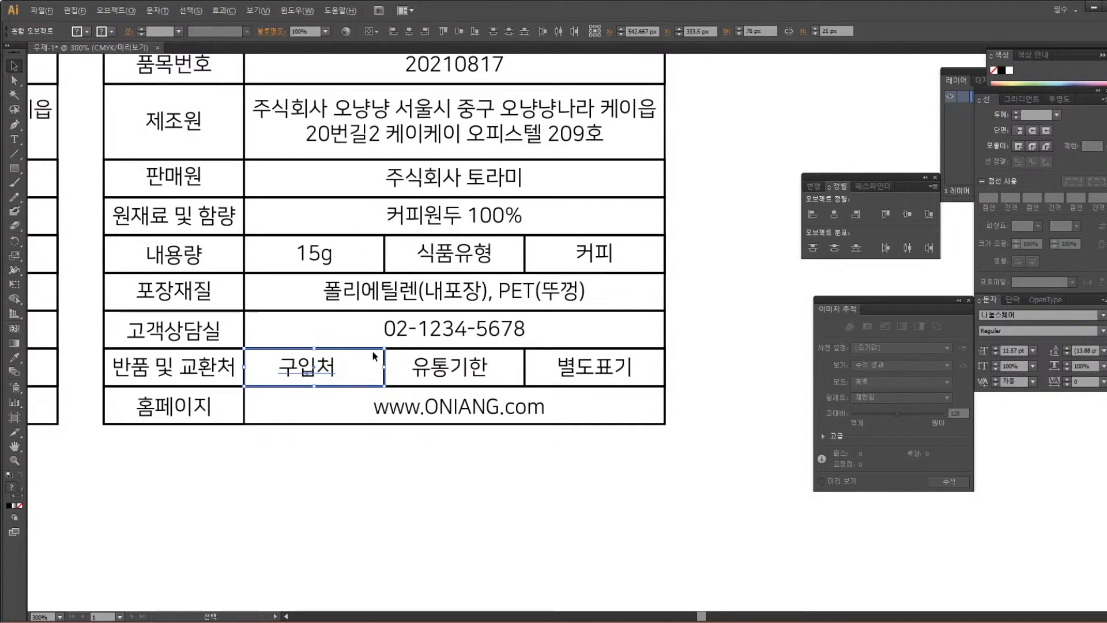
click(836, 215)
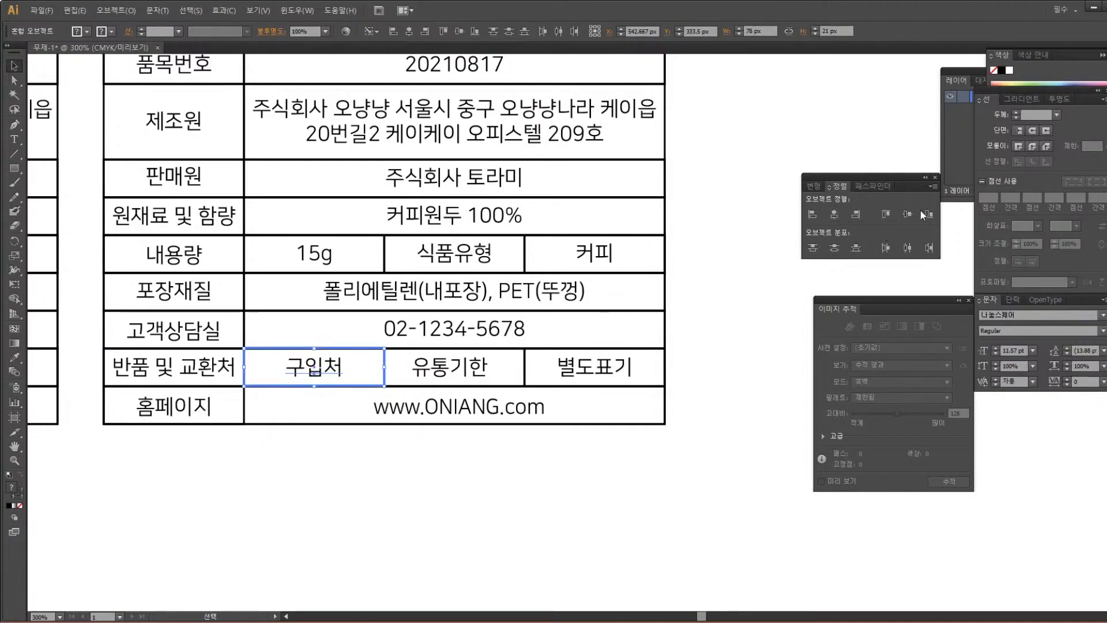
click(909, 215)
Centre 유통기한 horizontally and vertically within the middle value cell frame of the 반품 및 교환처 row
click(456, 368)
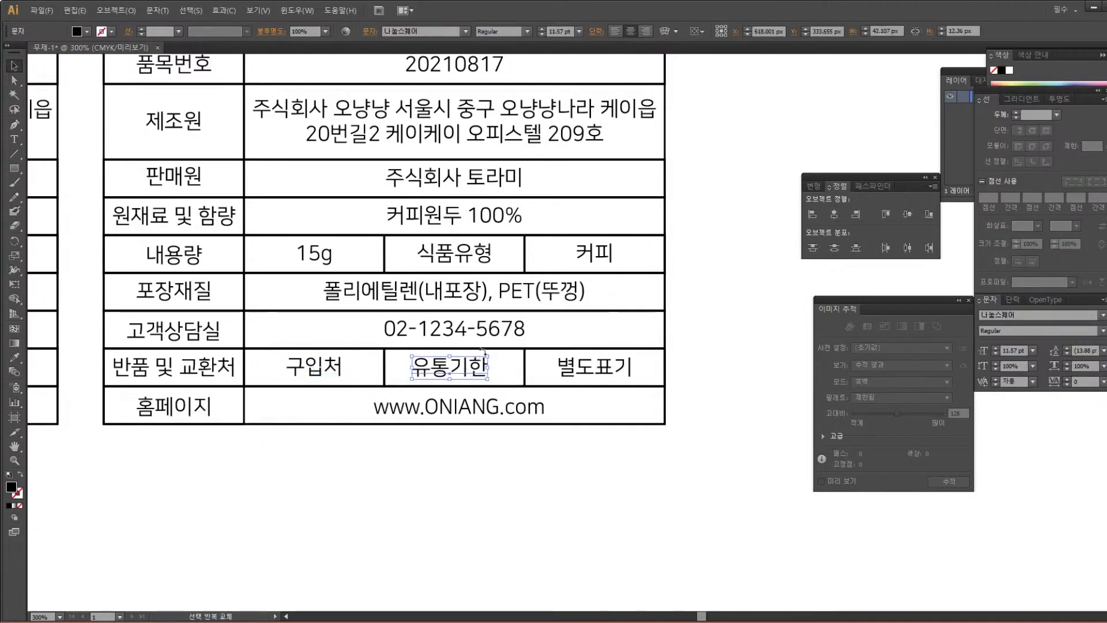
click(526, 361)
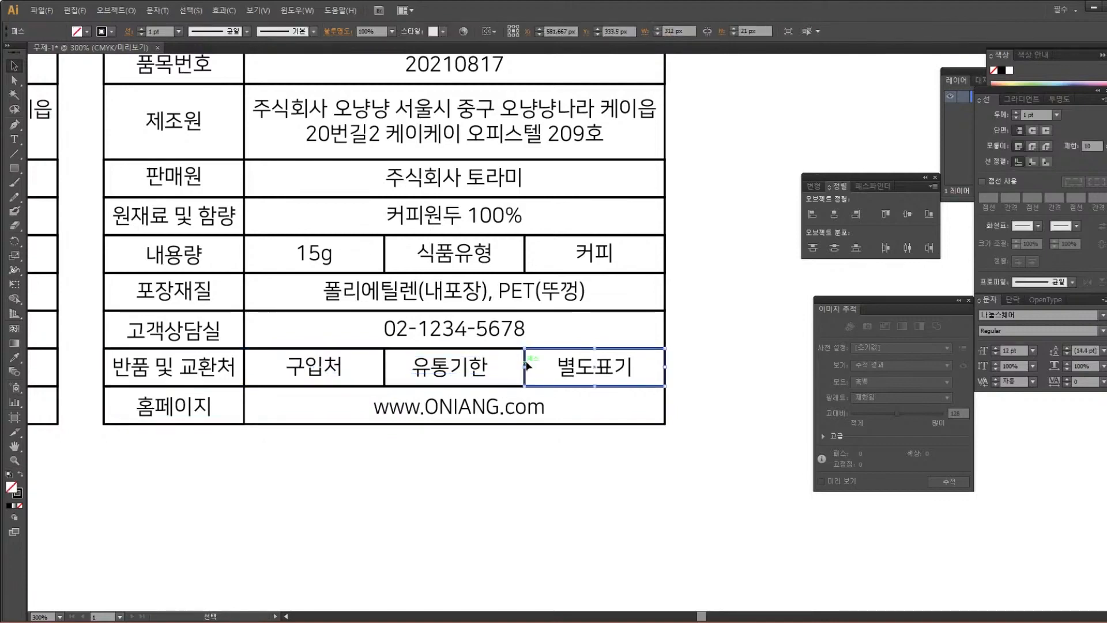
click(541, 372)
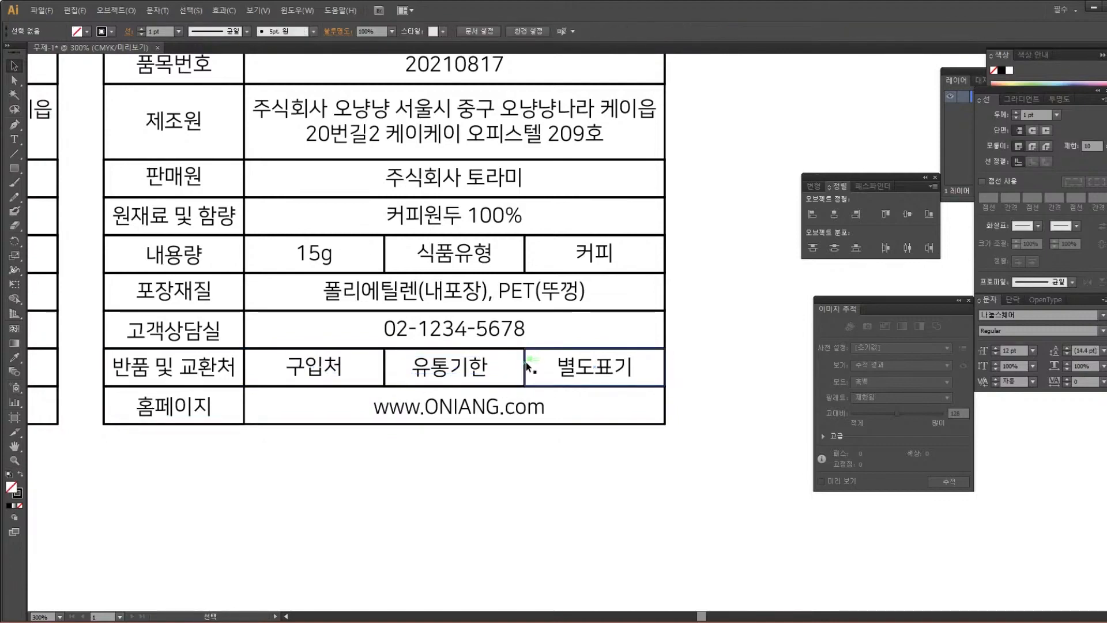
click(503, 386)
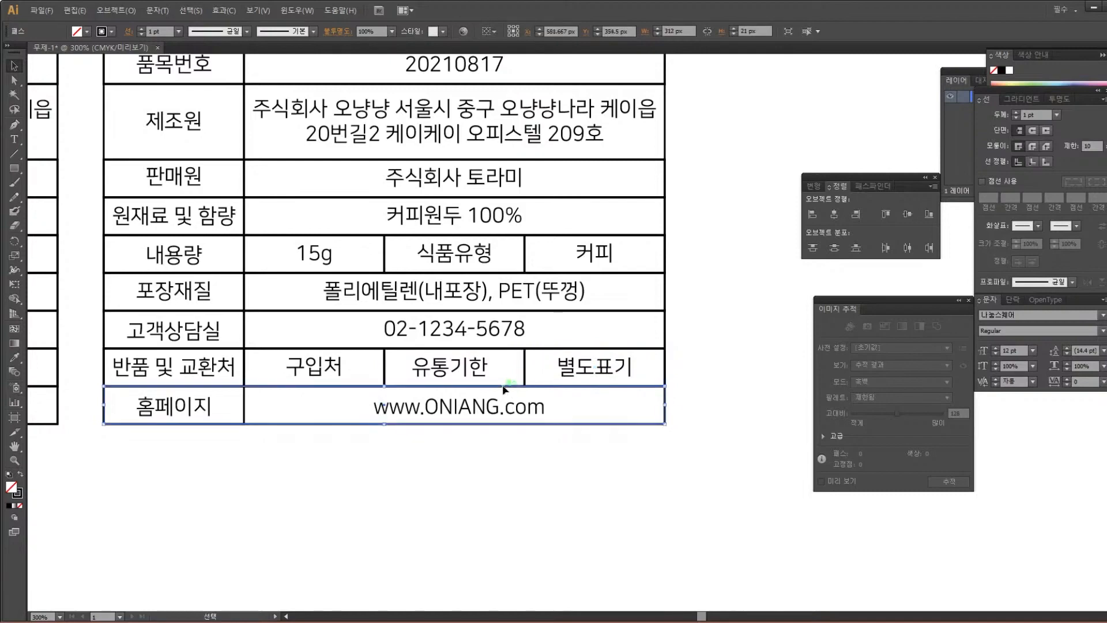
click(500, 354)
click(384, 356)
drag(517, 364, 515, 364)
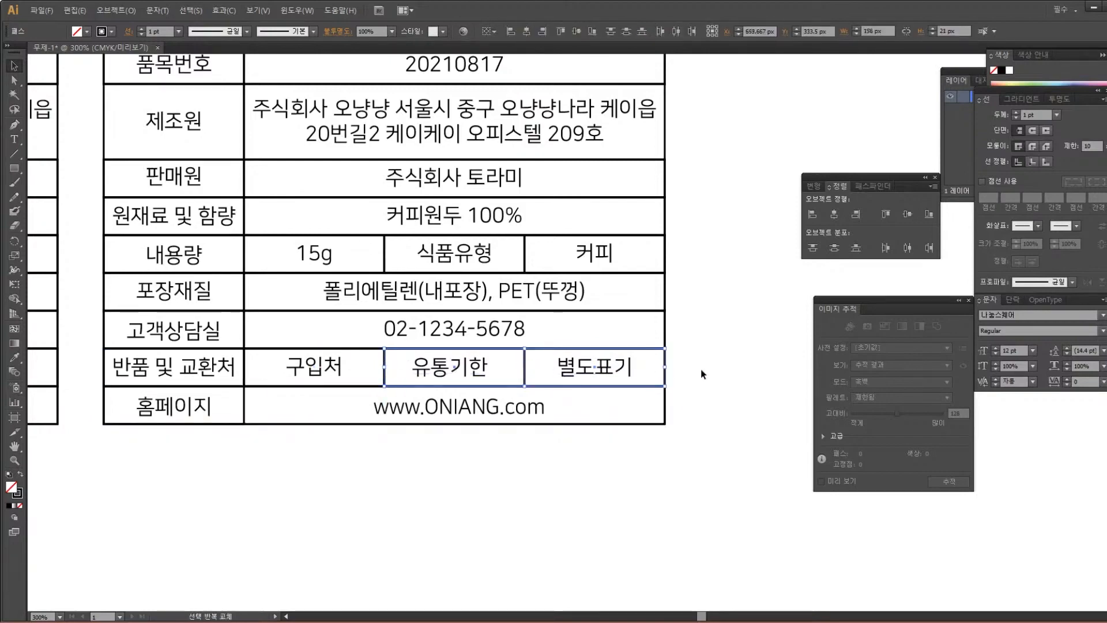
drag(663, 361, 664, 362)
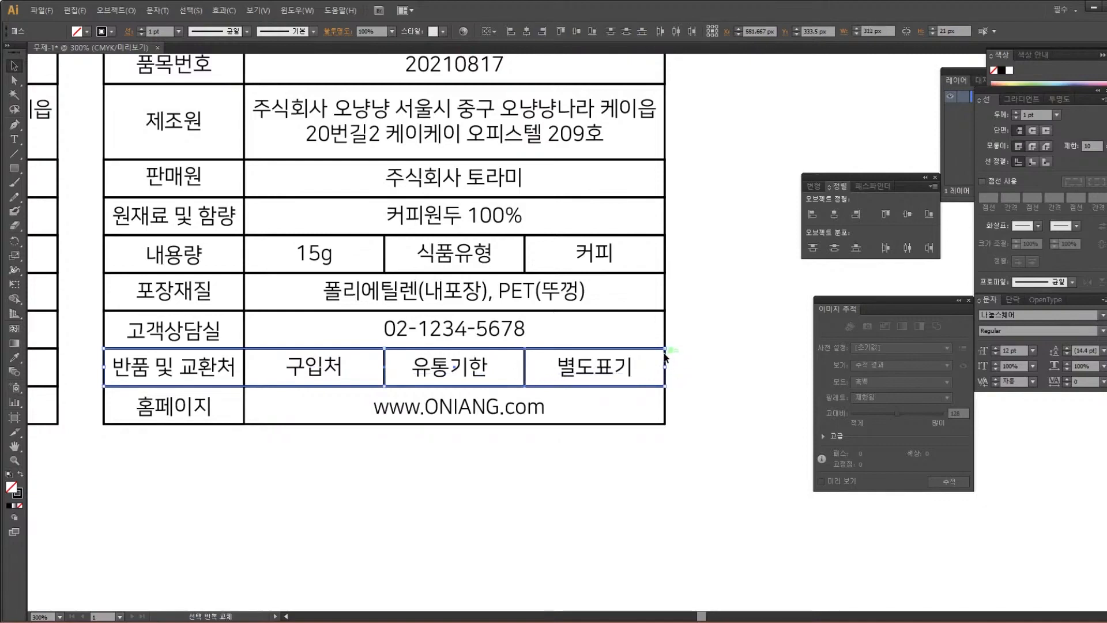
shift+click(665, 362)
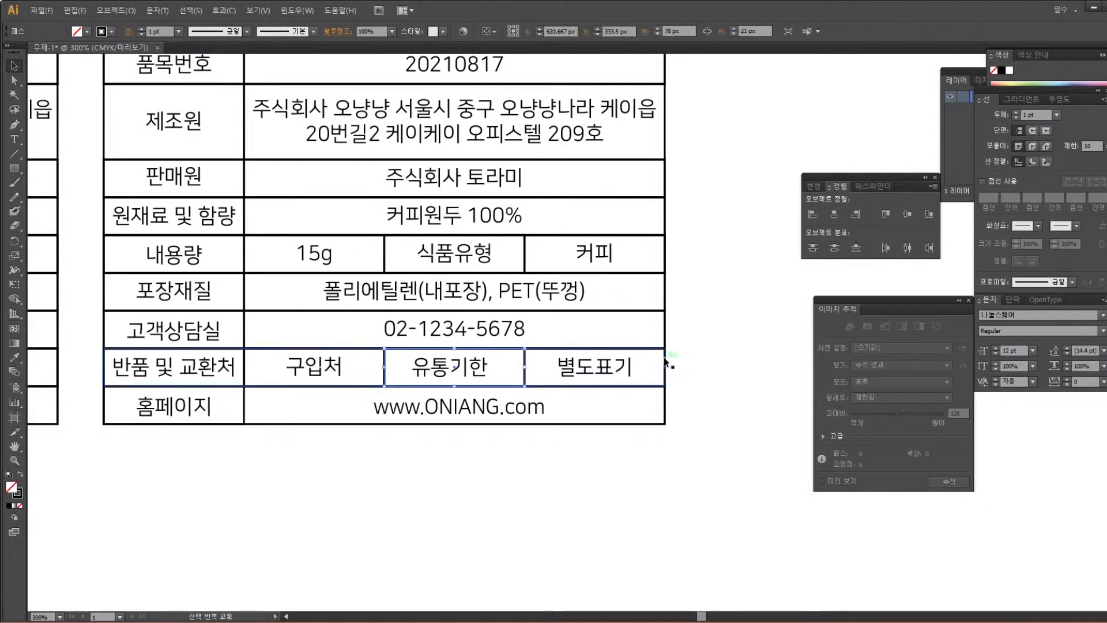
shift+click(477, 372)
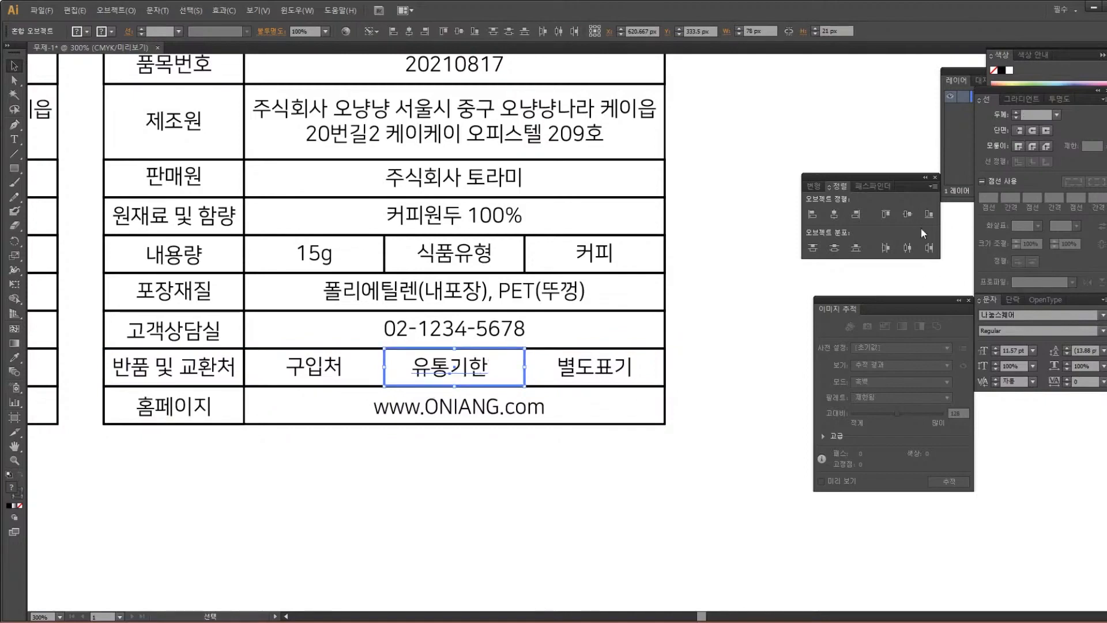
click(834, 214)
click(908, 214)
click(705, 372)
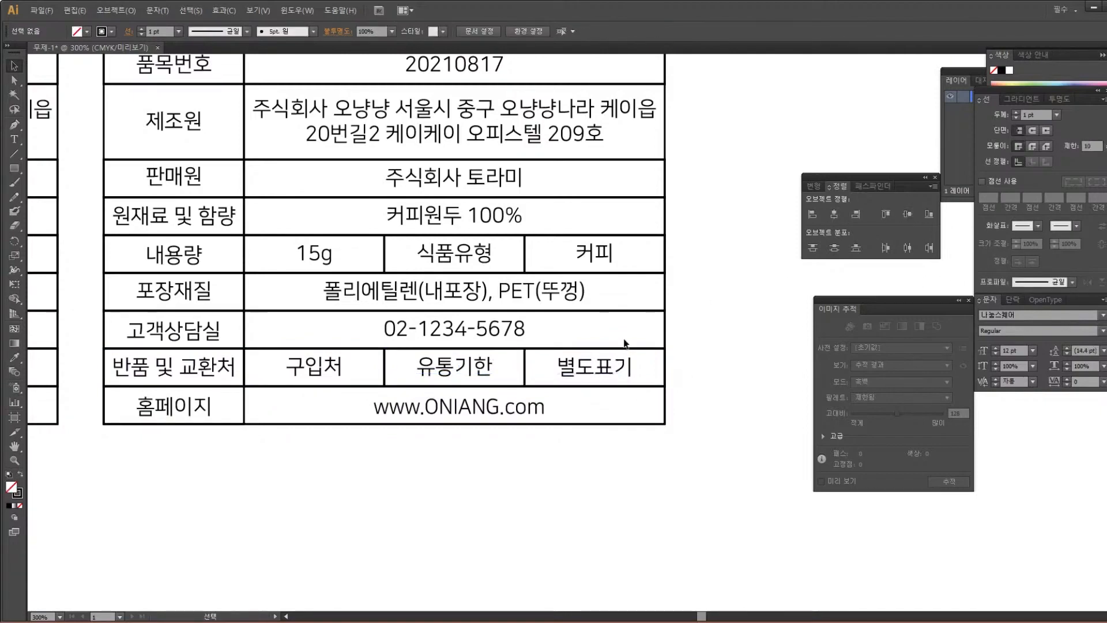
Centre 별도표기 within the last cell frame of the 반품 및 교환처 row
click(648, 349)
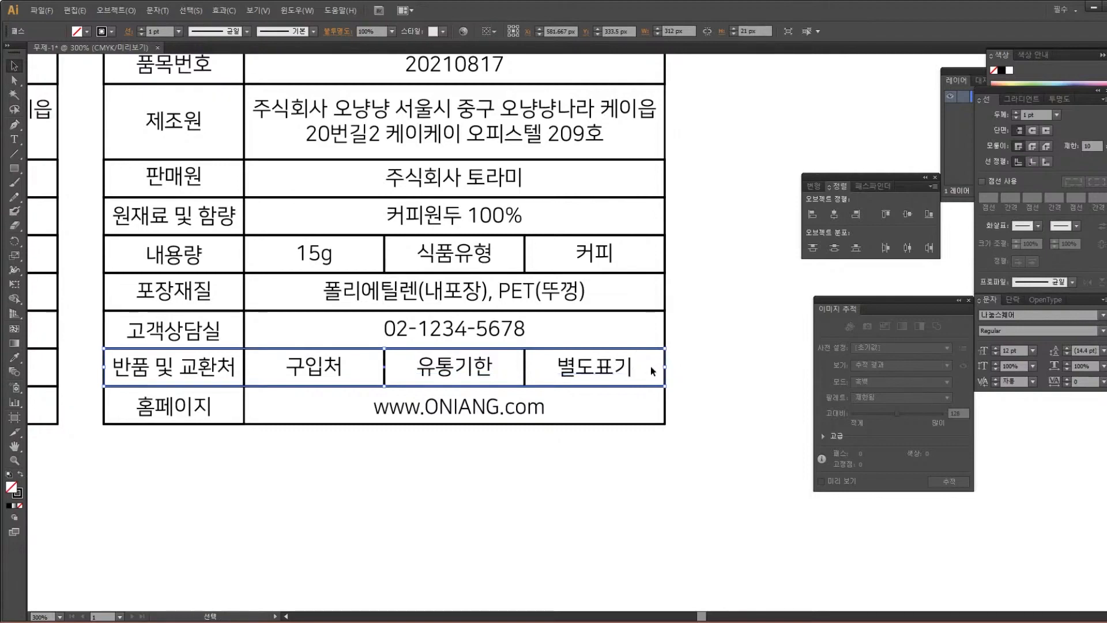
click(525, 368)
shift+click(596, 368)
click(600, 372)
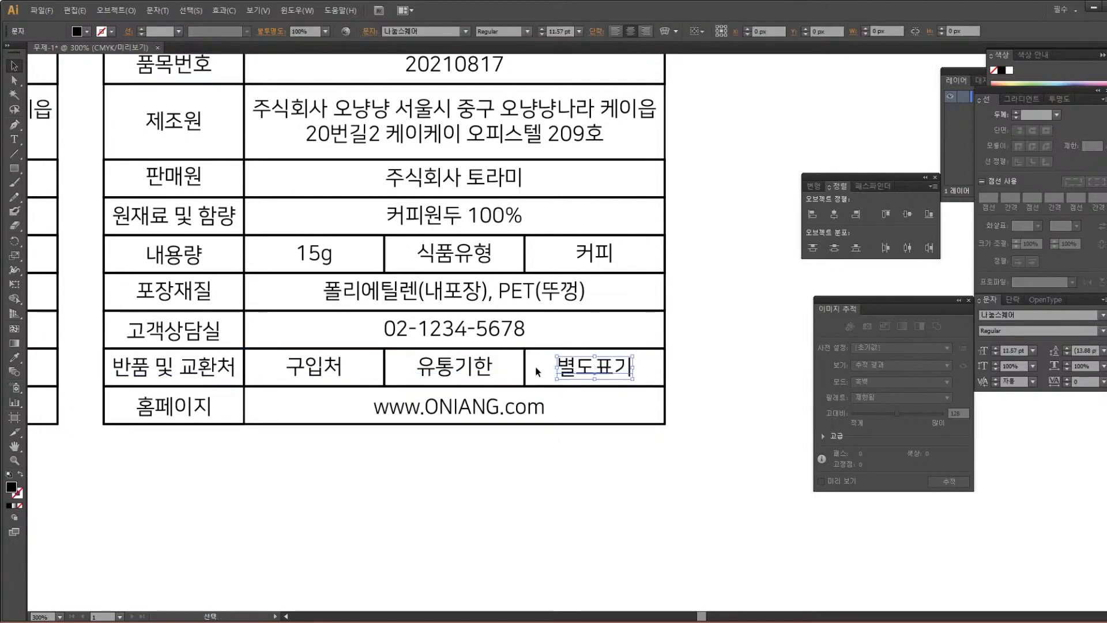
shift+click(541, 361)
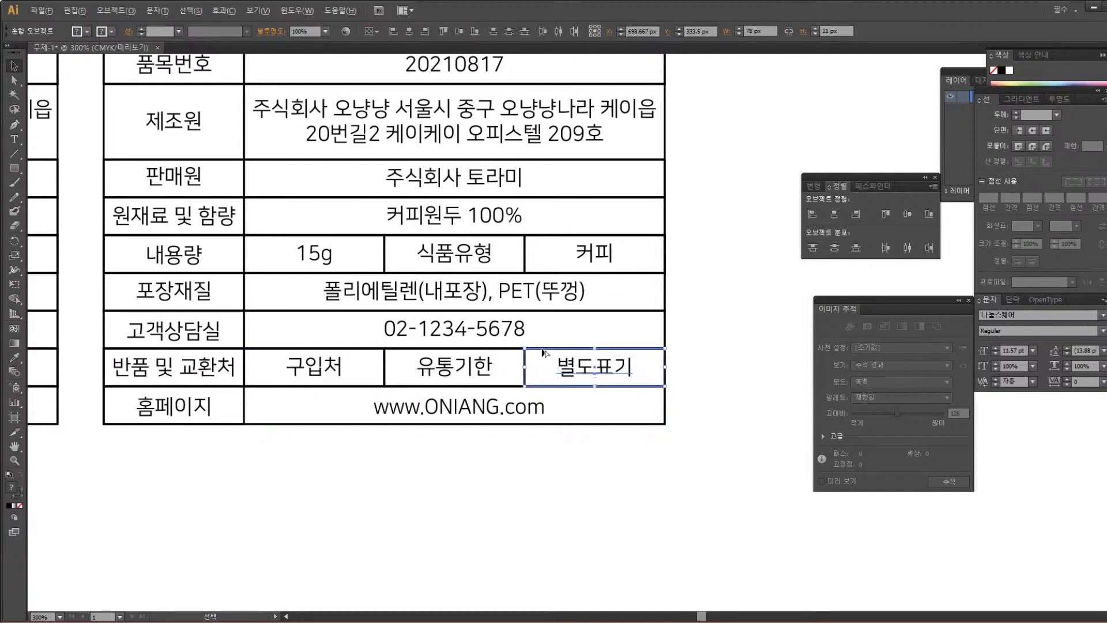
click(903, 215)
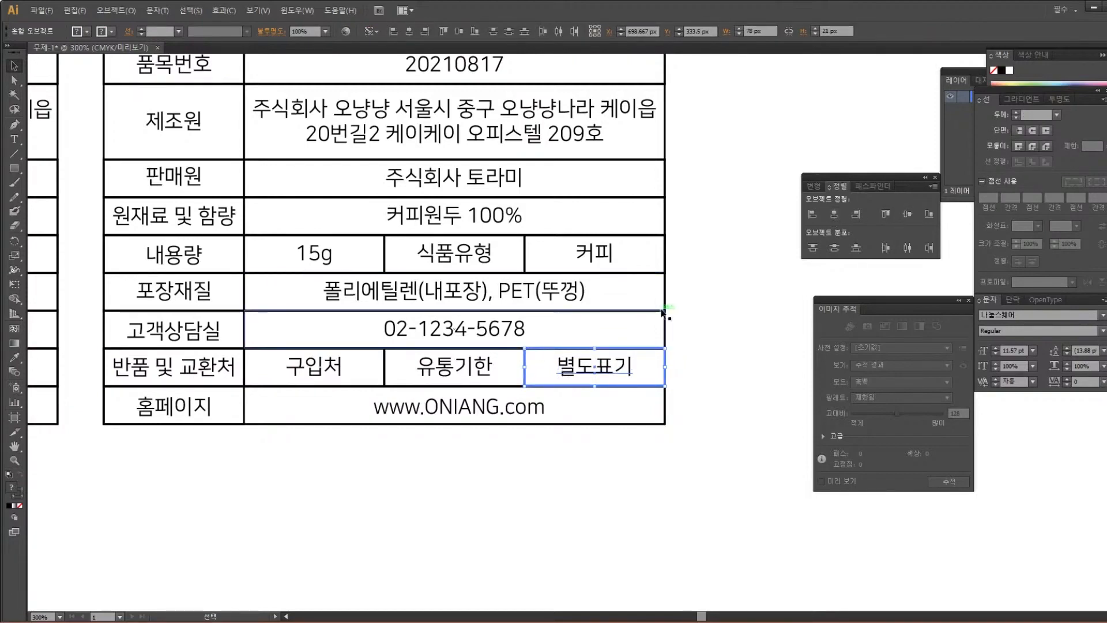
click(383, 407)
click(169, 406)
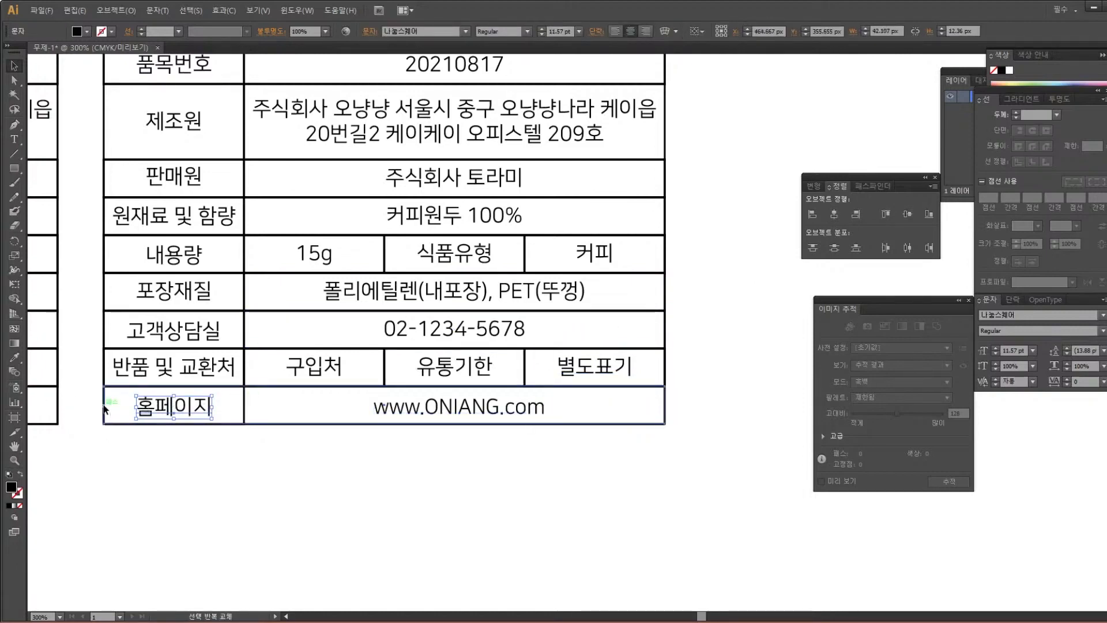
shift+click(104, 408)
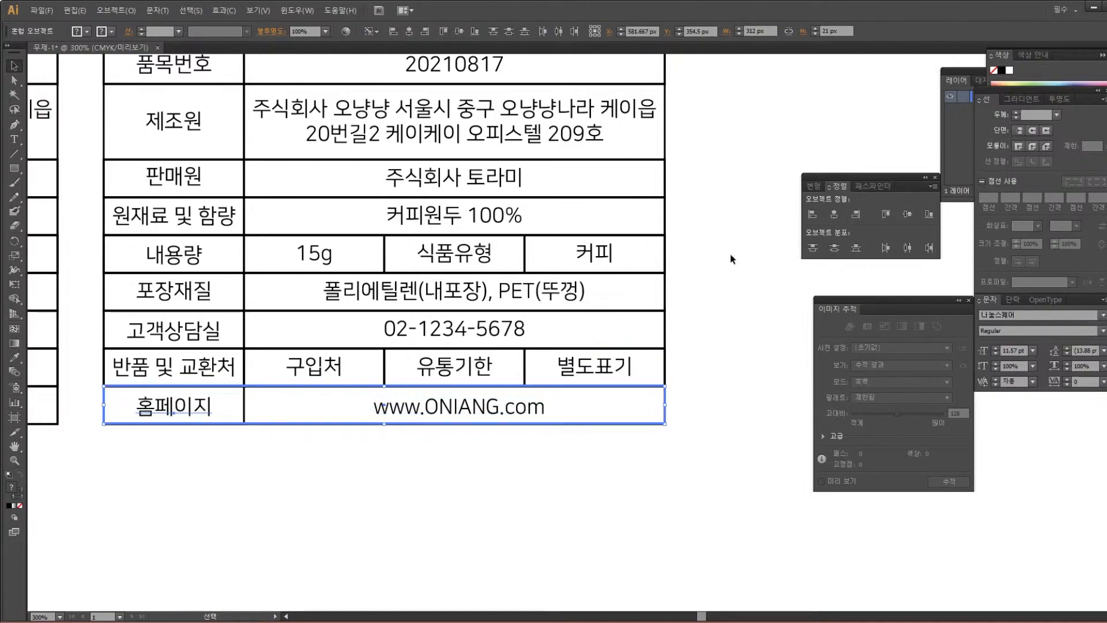
click(673, 447)
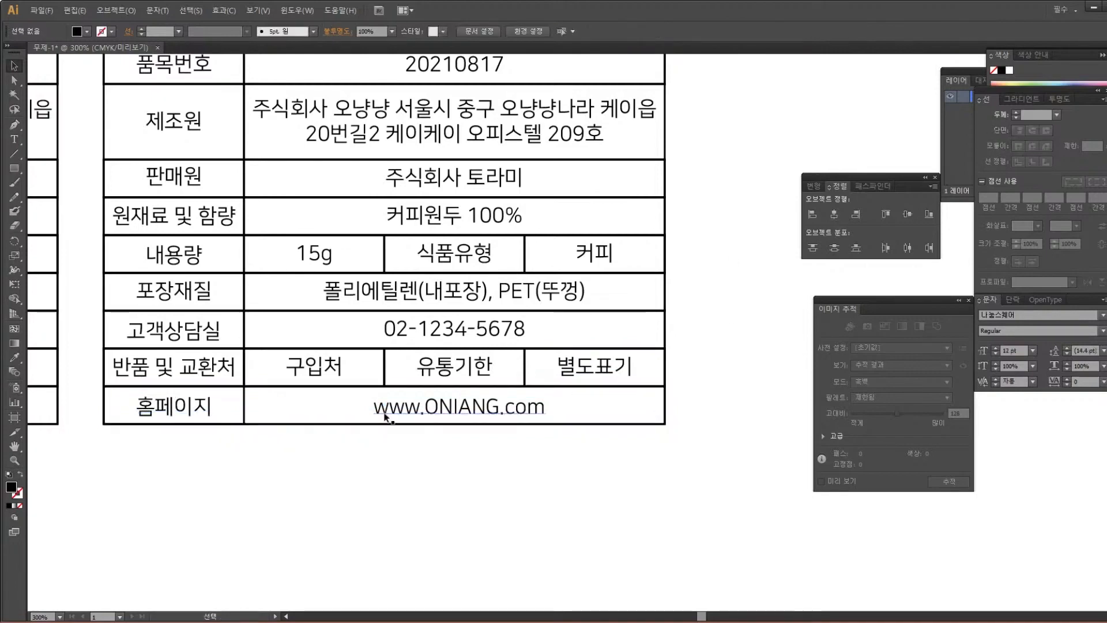
drag(222, 426, 243, 488)
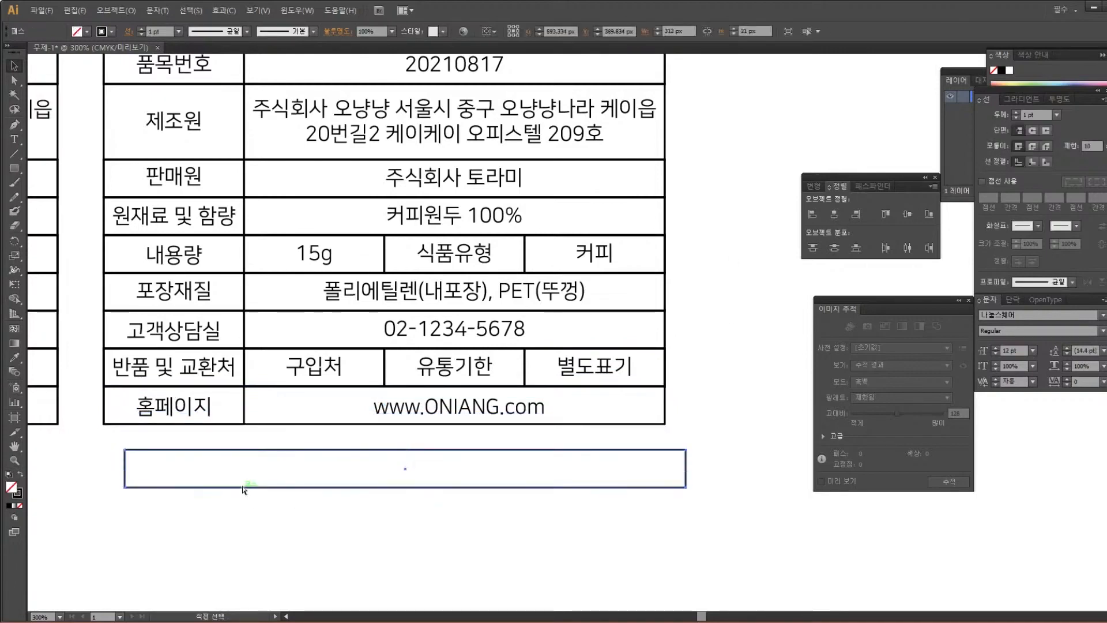
key(Delete)
drag(222, 426, 228, 465)
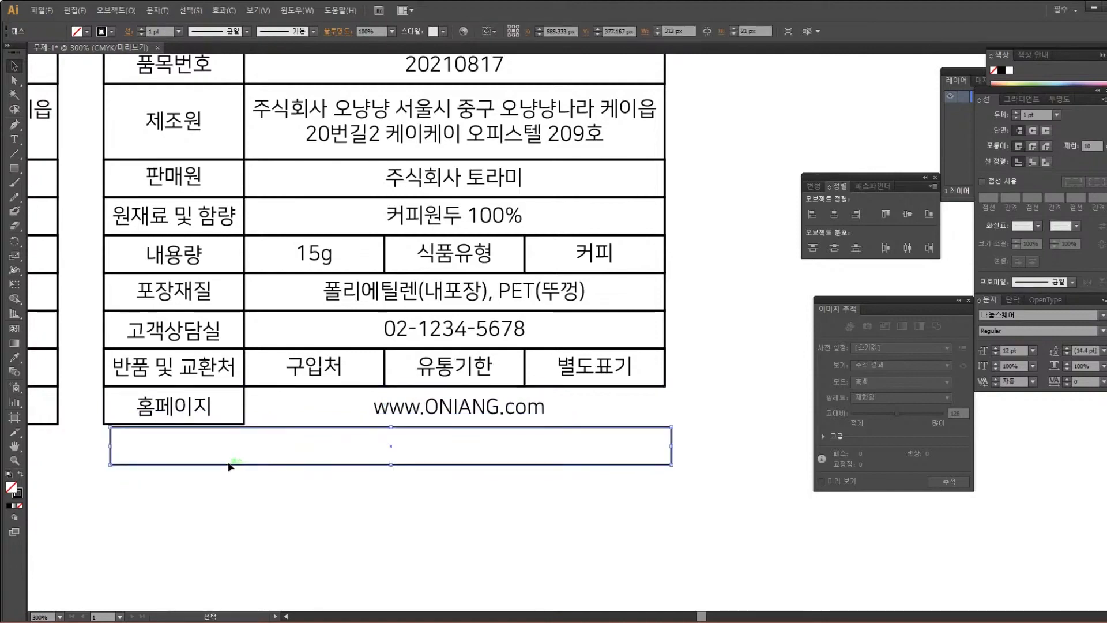
key(ctrl+z)
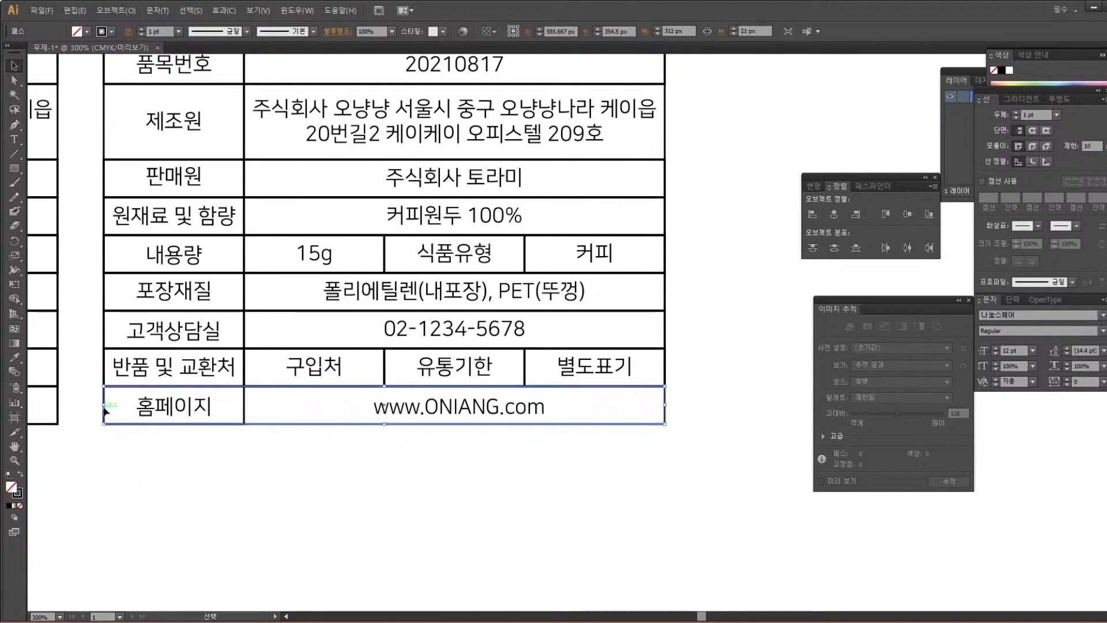
Centre 홈페이지 within its label cell frame in the last table row
drag(104, 407, 245, 403)
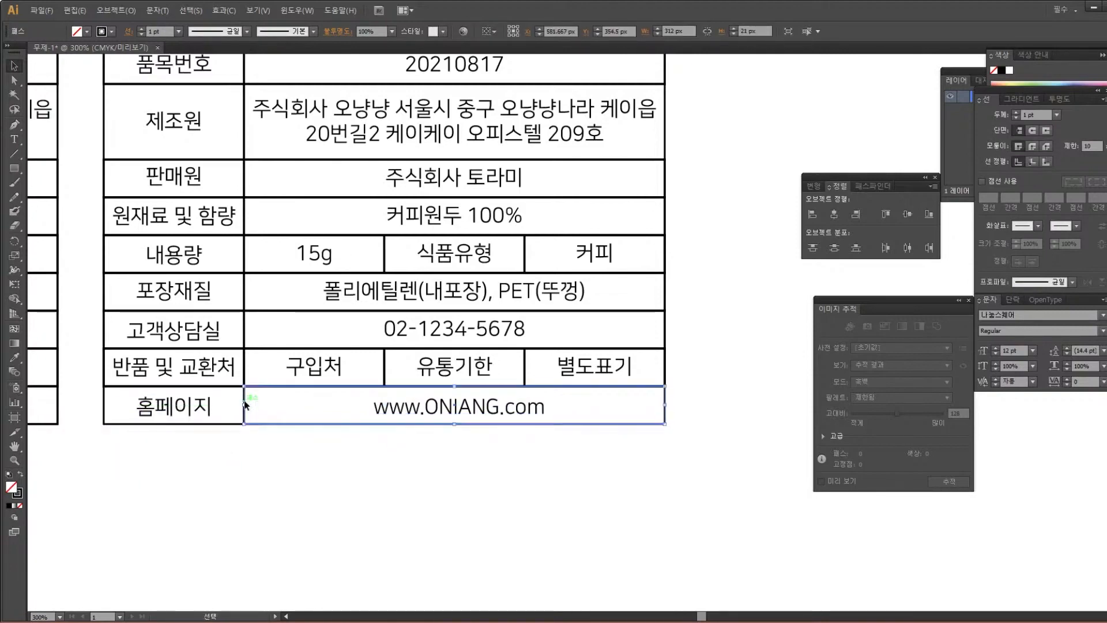
click(218, 463)
click(210, 410)
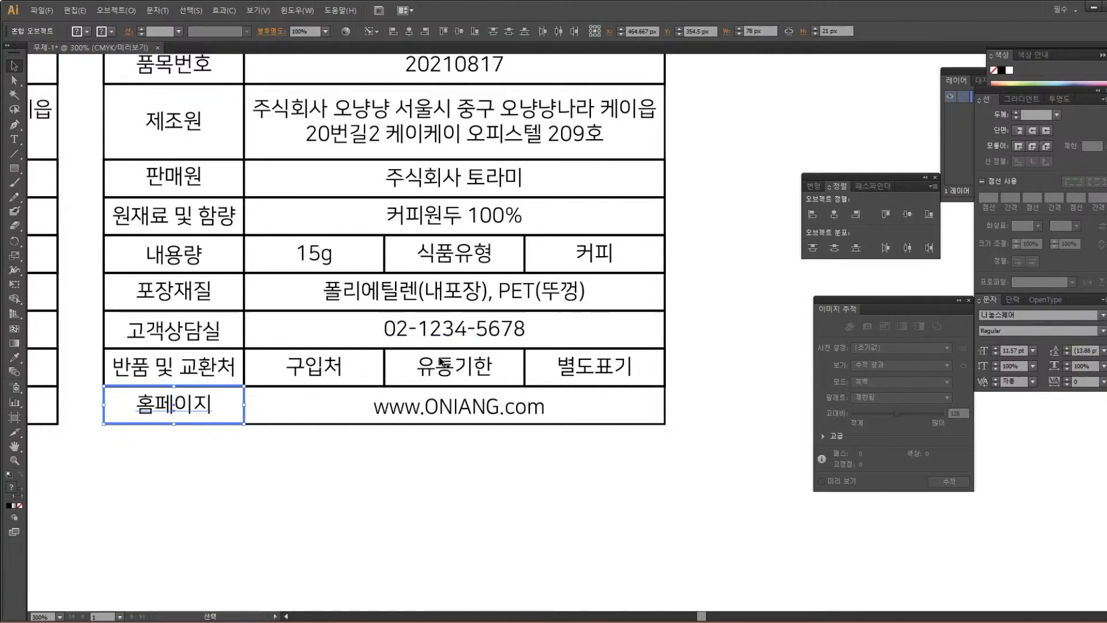
click(431, 445)
click(546, 407)
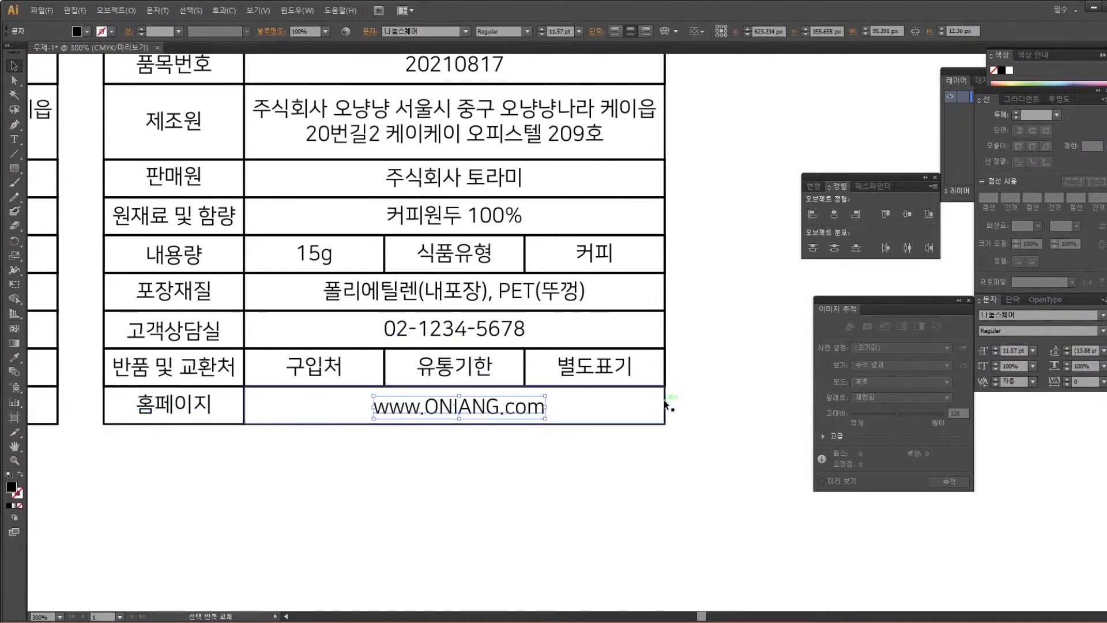
shift+click(565, 386)
click(639, 423)
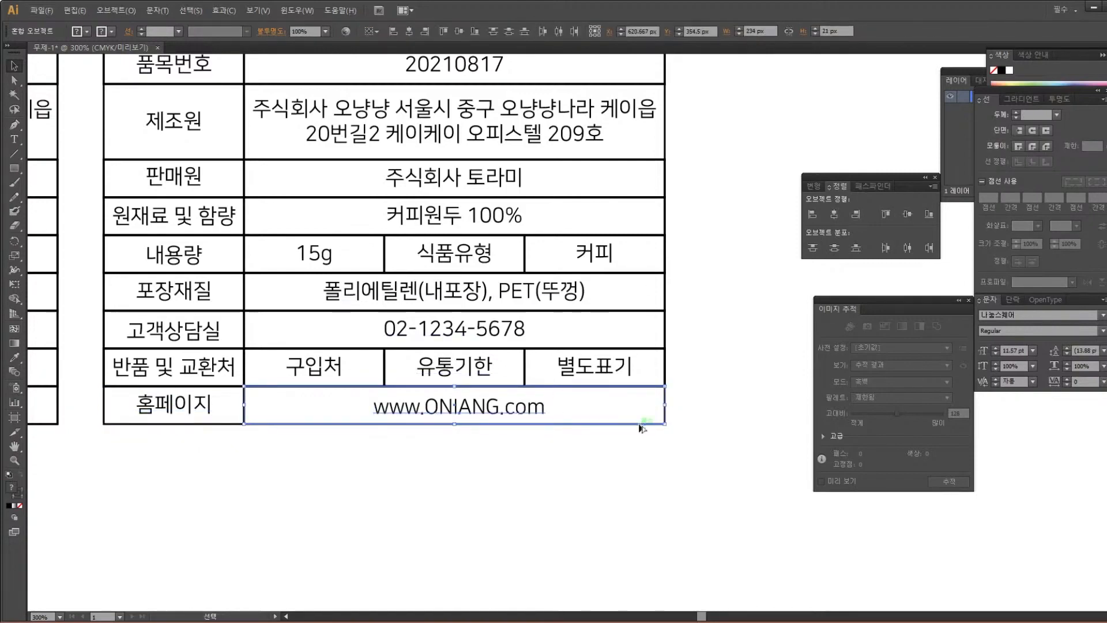
click(834, 214)
click(908, 214)
click(711, 248)
Duplicate the whole centred table with its text and place the copy beside it on the right
drag(693, 292, 698, 355)
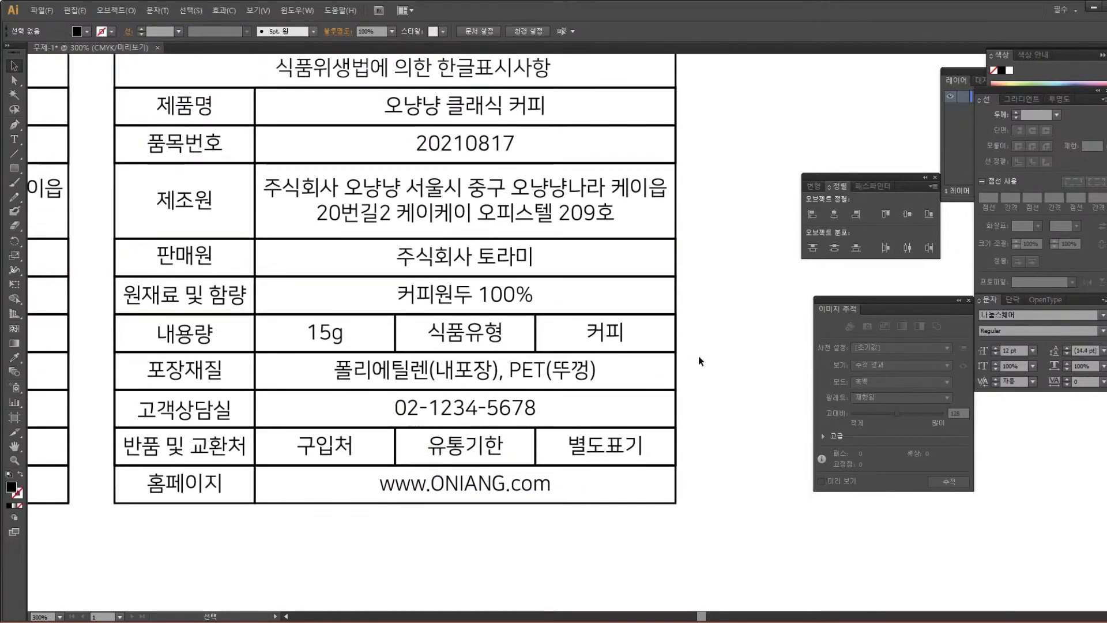
scroll(718, 374, up, 3)
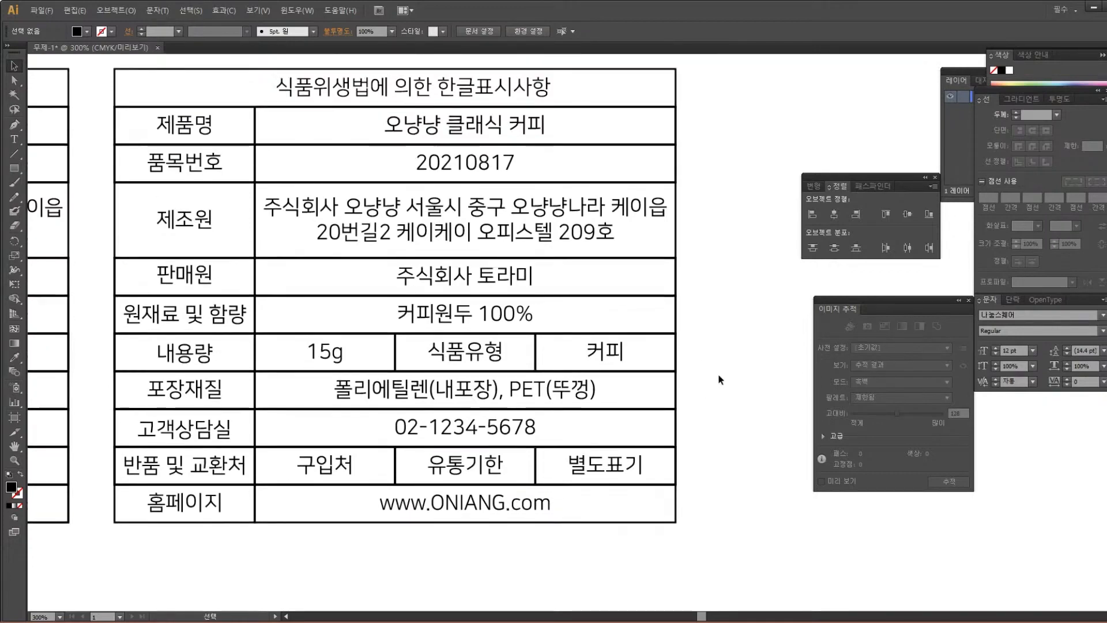
scroll(518, 386, down, 1)
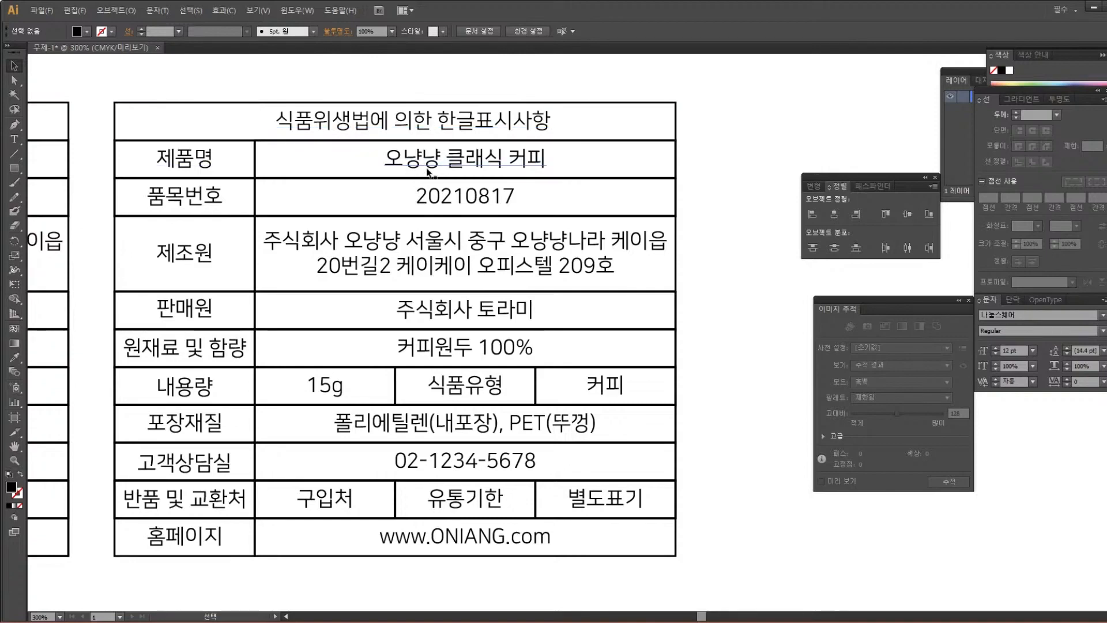
drag(147, 82, 729, 555)
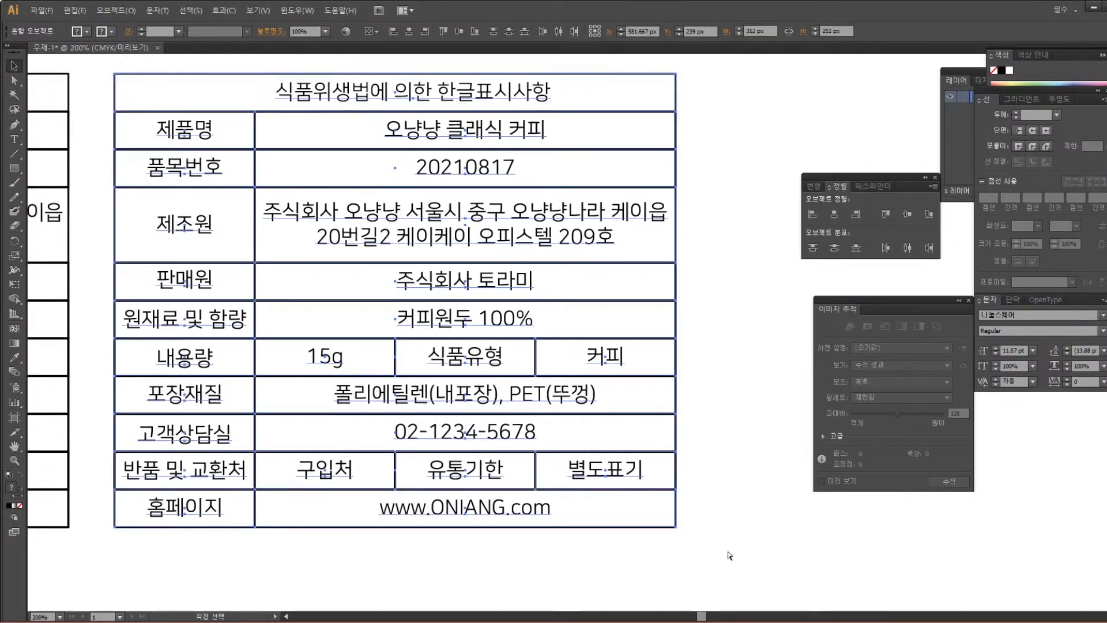
key(ctrl+minus)
key(ctrl+minus)
drag(541, 315, 316, 303)
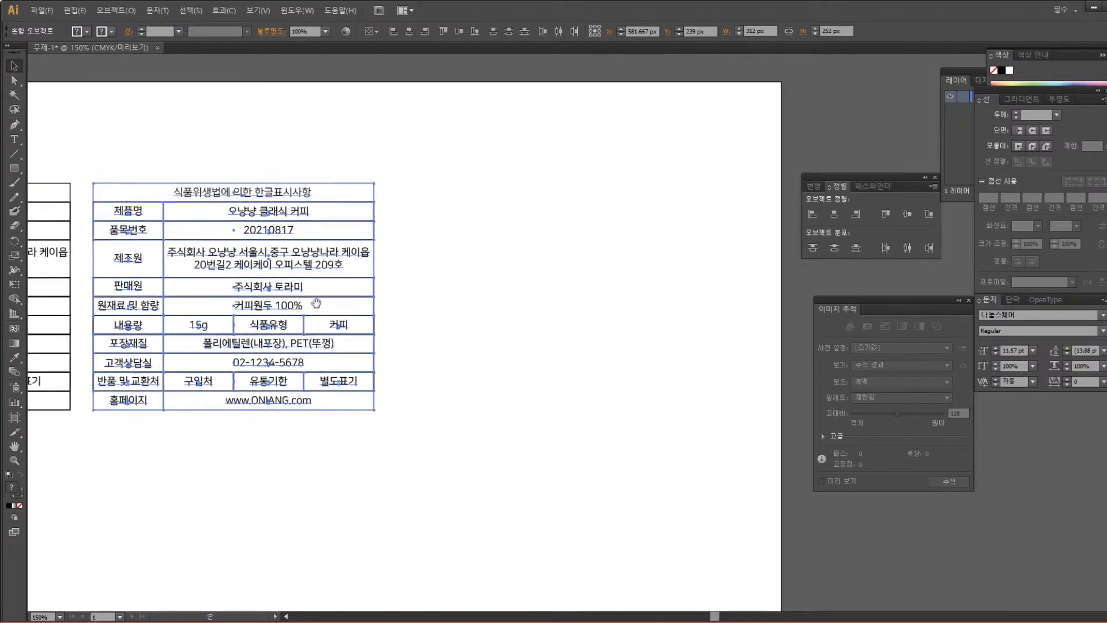
drag(132, 215, 448, 240)
key(ctrl+plus)
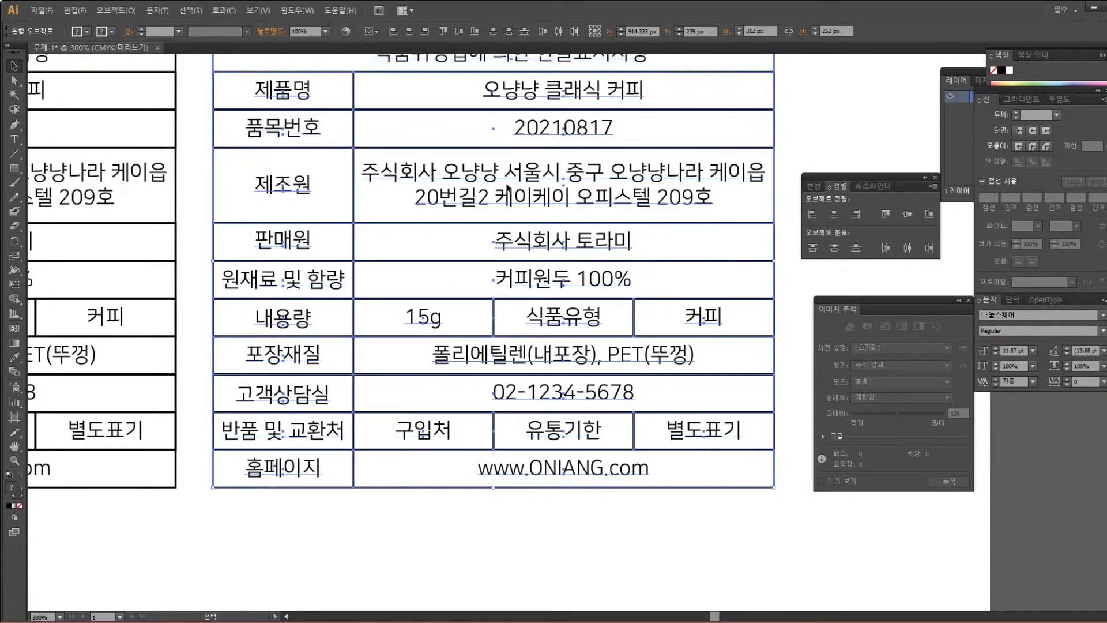
drag(508, 184, 415, 278)
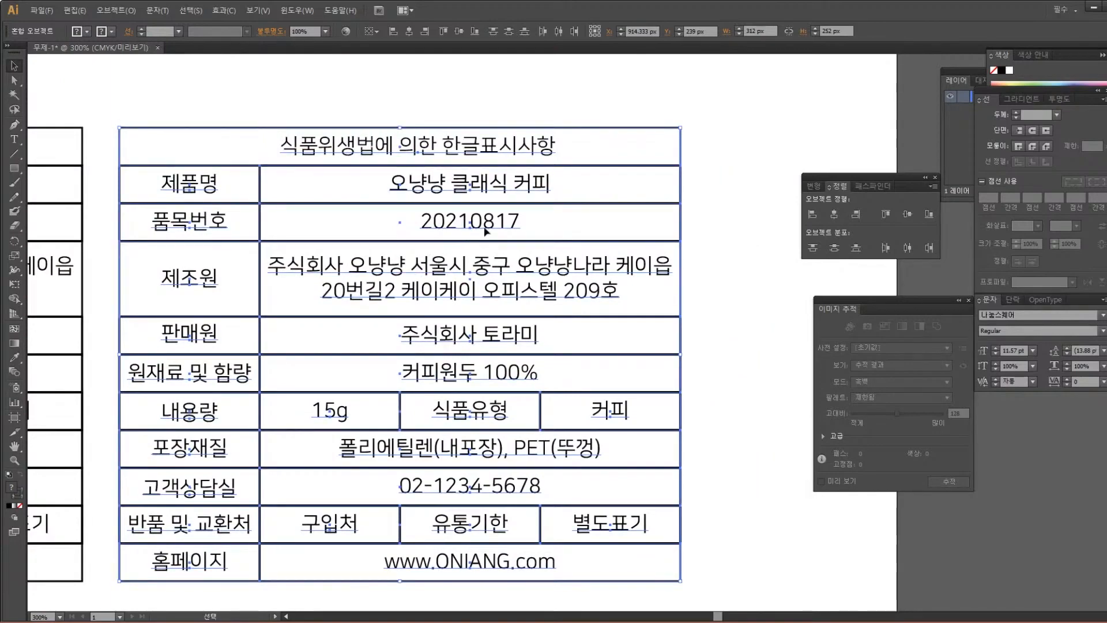
click(507, 120)
Centre the heading 식품위생법에 의한 한글표시사항 within the top cell frame of the new table copy
drag(470, 199, 528, 175)
click(517, 132)
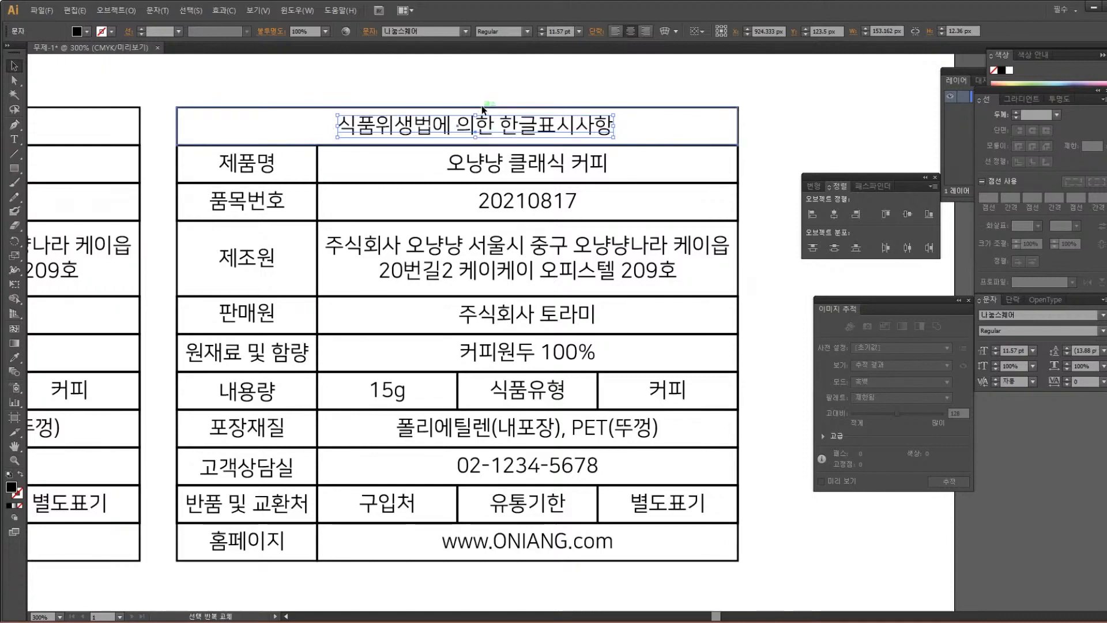
shift+click(491, 132)
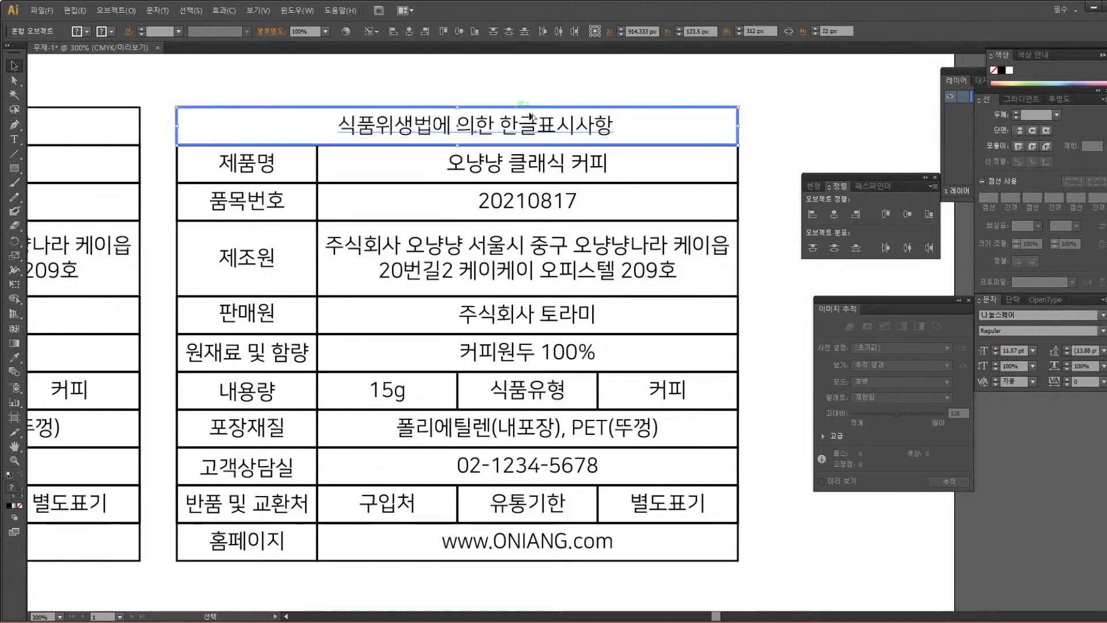
click(834, 214)
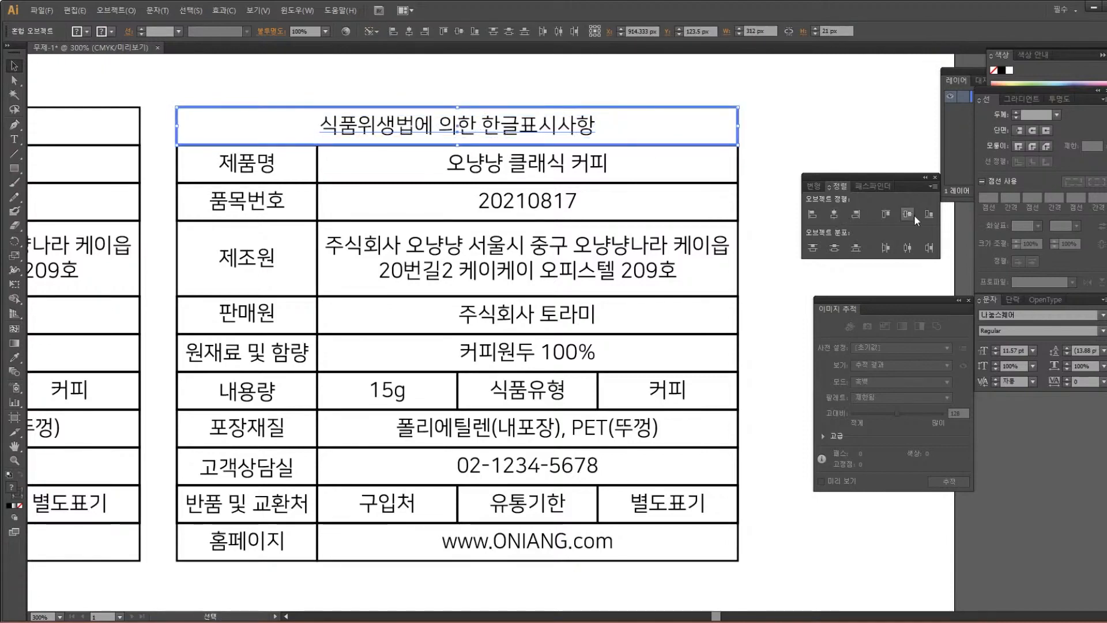
click(628, 79)
Set the heading 식품위생법에 의한 한글표시사항 in the third table copy to the ExtraBold font style
click(570, 127)
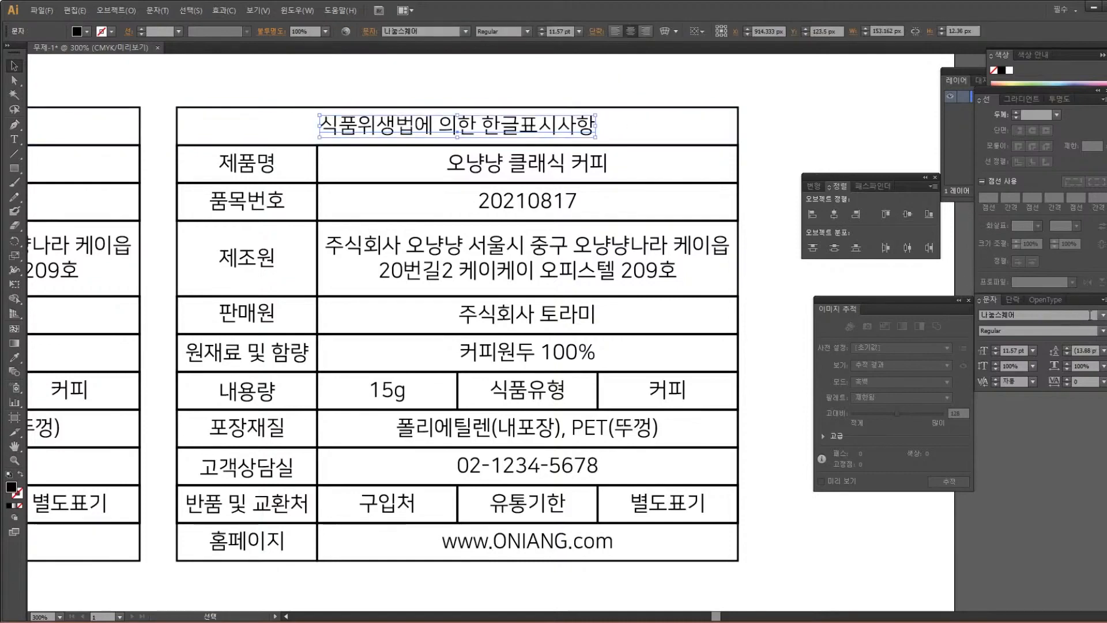
click(1103, 334)
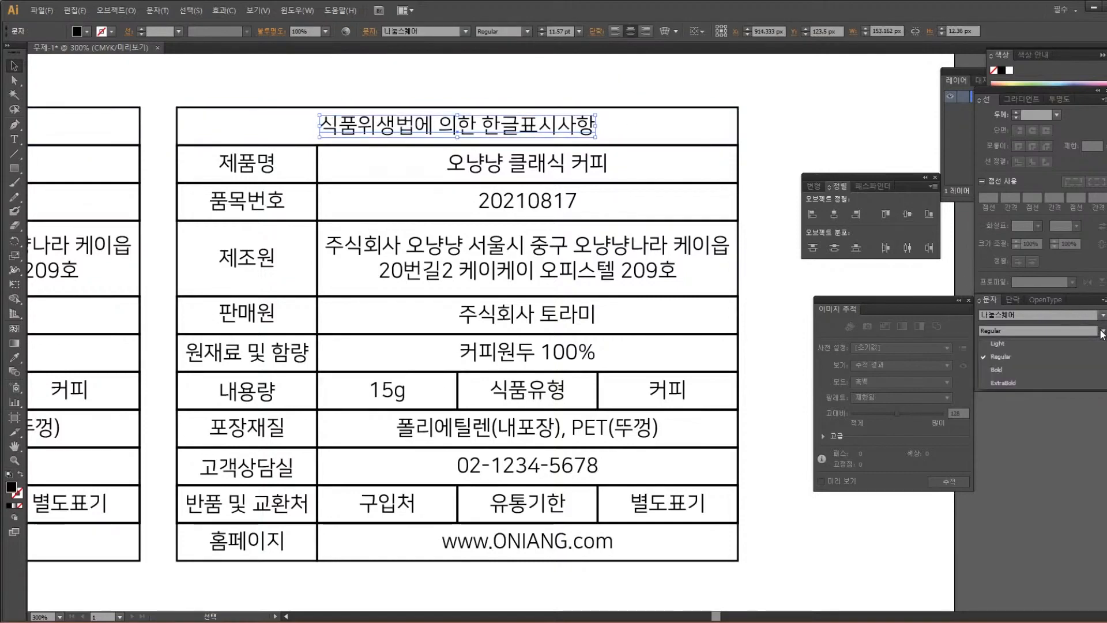
click(1044, 385)
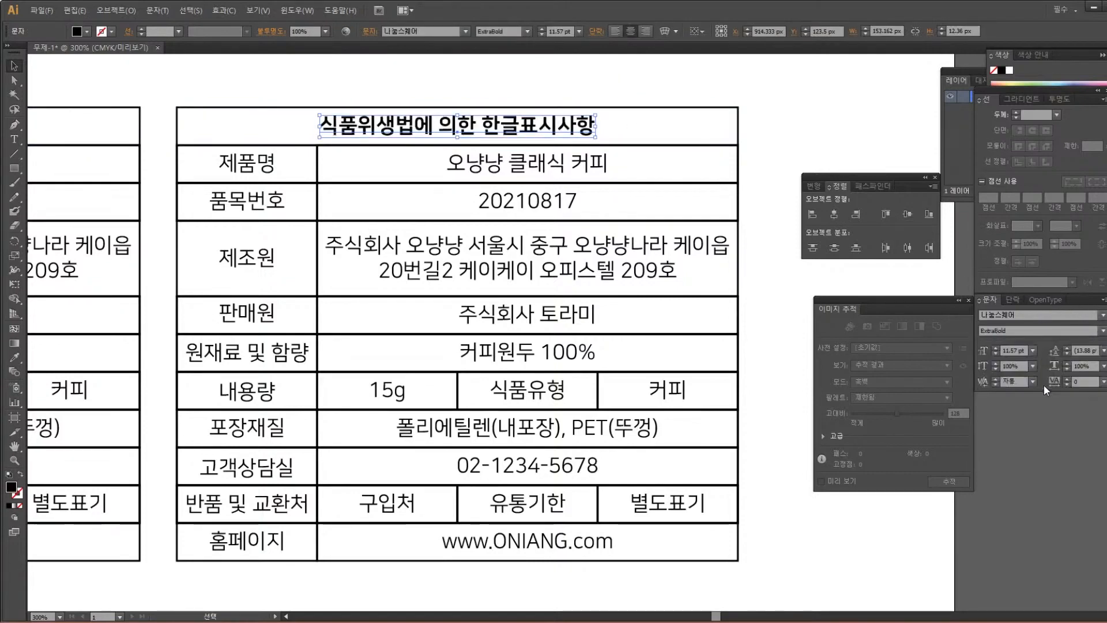
click(641, 76)
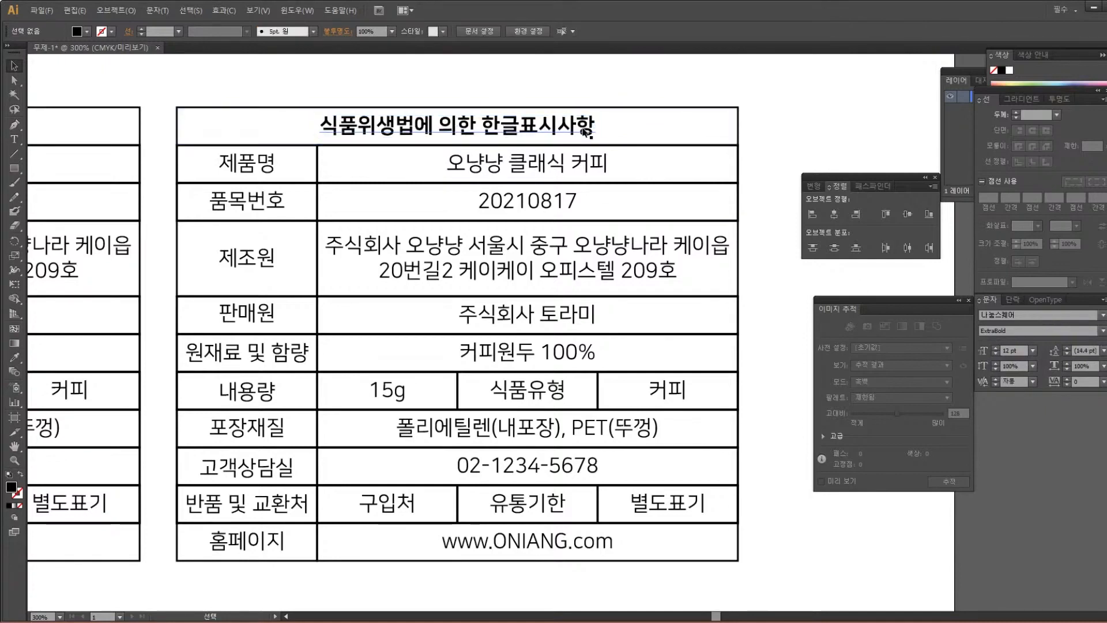
Set all ten first-column labels of the third table, from 제품명 down to 홈페이지, to the ExtraBold font style
click(266, 167)
shift+click(263, 210)
shift+click(267, 266)
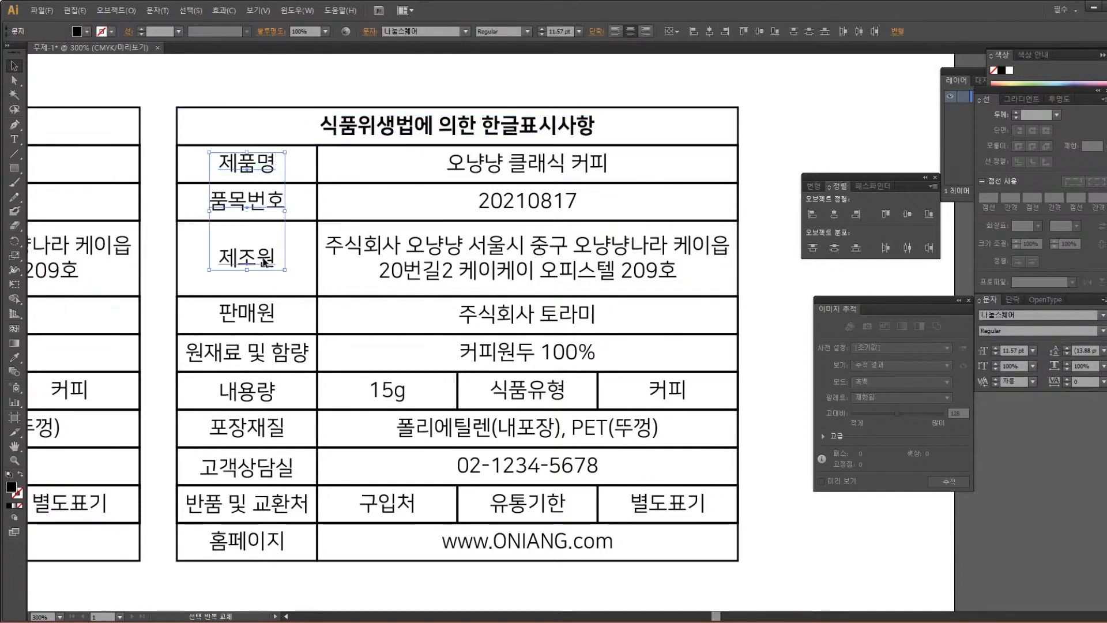
shift+click(267, 322)
shift+click(269, 361)
shift+click(262, 398)
shift+click(267, 442)
shift+click(269, 476)
shift+click(268, 509)
shift+click(267, 547)
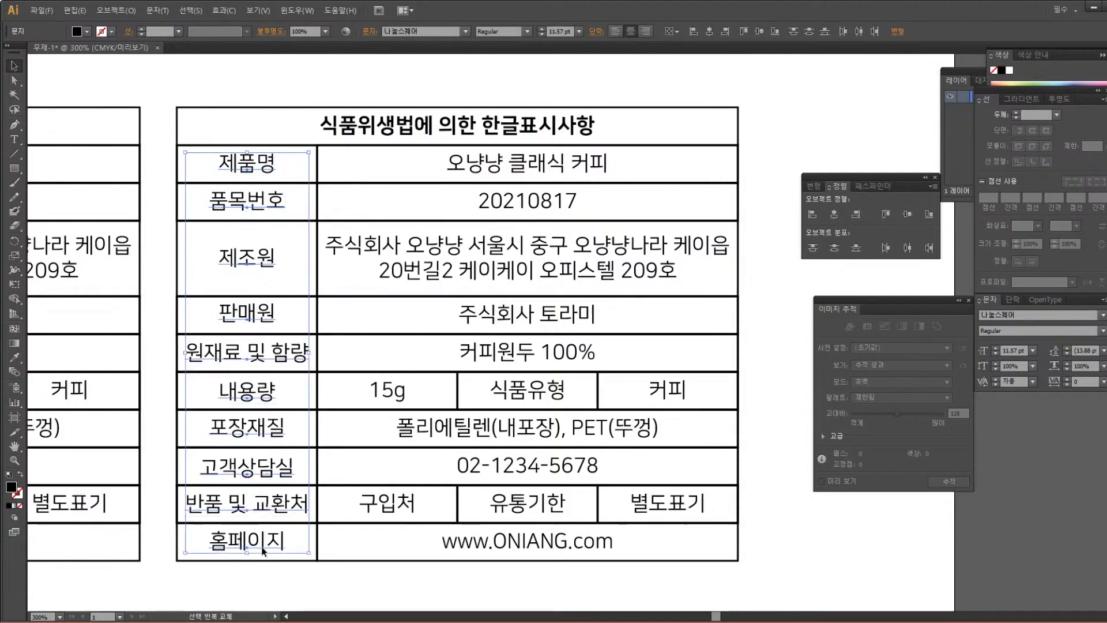
click(1103, 331)
click(1076, 387)
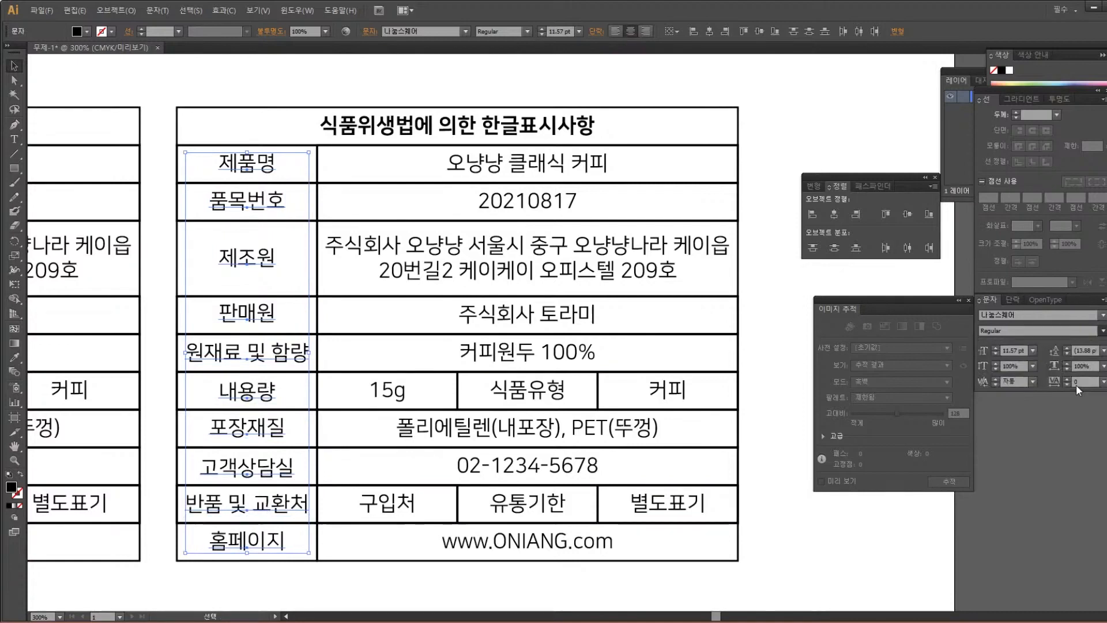
click(744, 285)
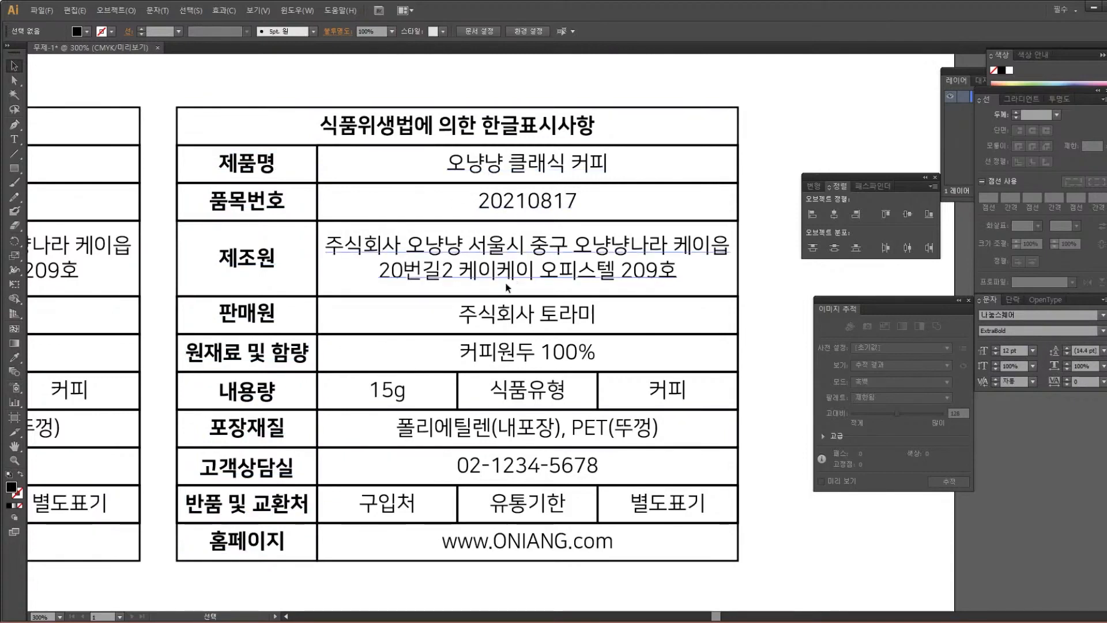
Set the inner labels 식품유형 and 유통기한 in the split rows of the third table to ExtraBold
click(529, 397)
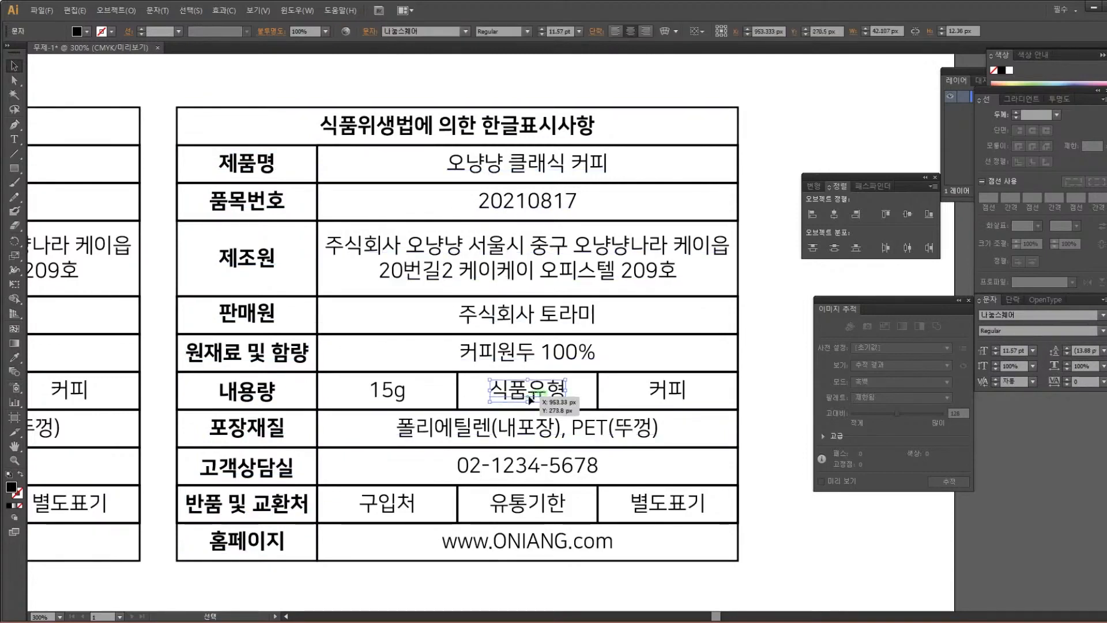
shift+click(533, 511)
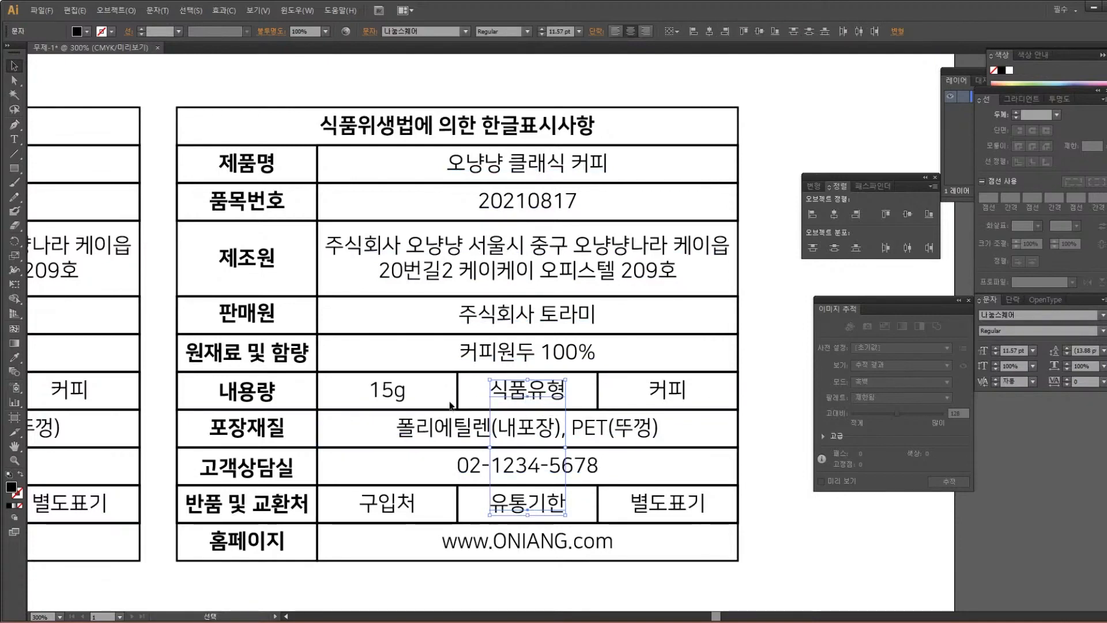
click(1102, 331)
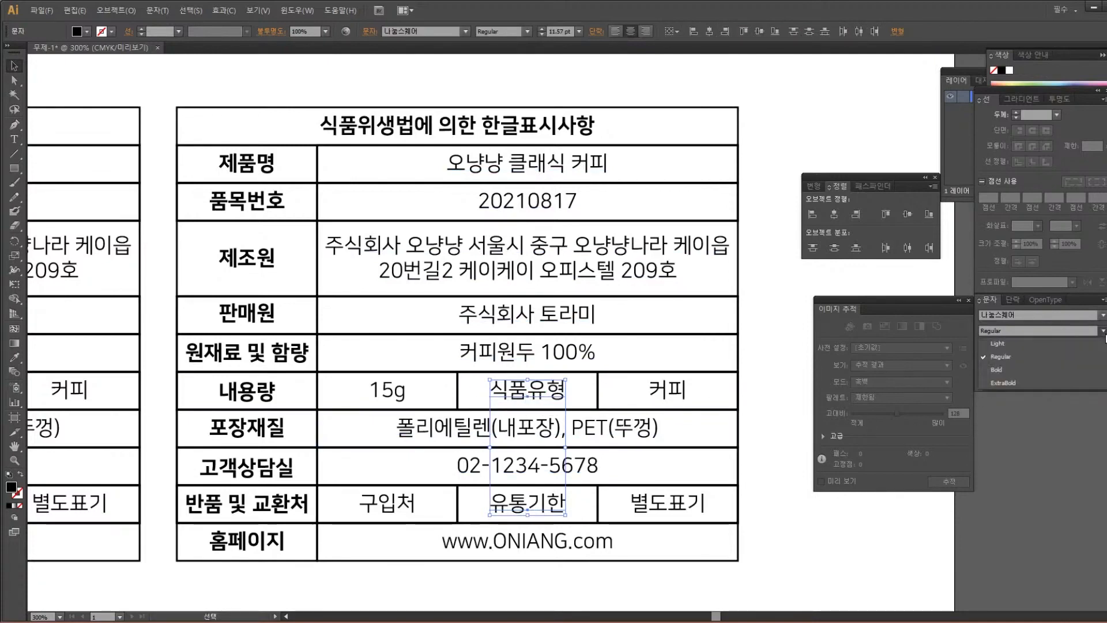
click(1043, 389)
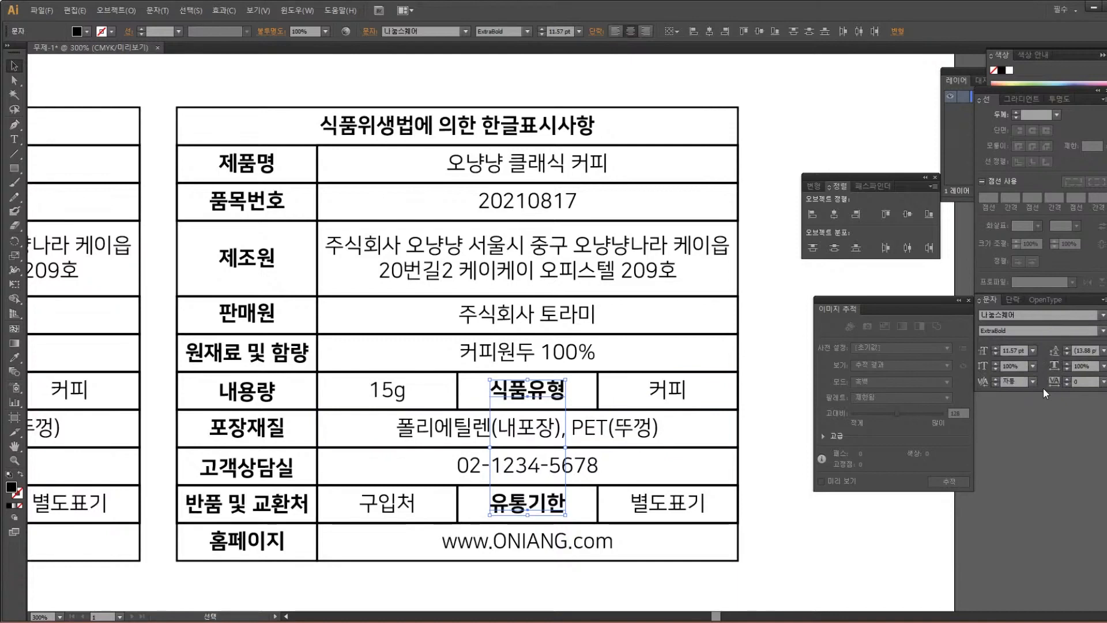
click(769, 392)
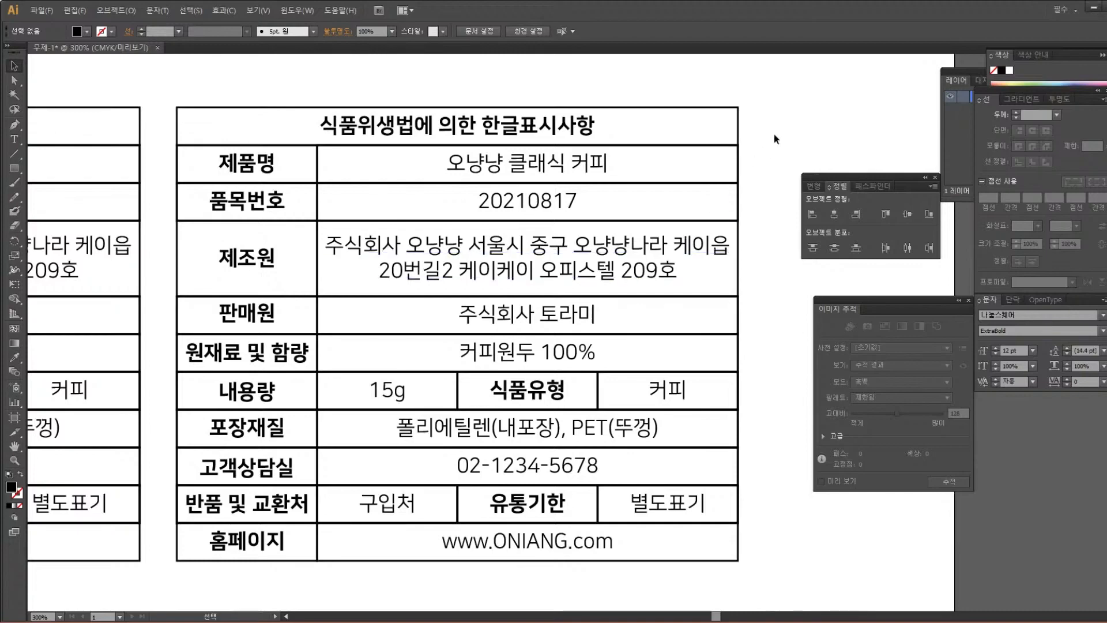
Select the whole third table with its bold labels and move it straight down
key(ctrl+minus)
key(ctrl+minus)
drag(468, 223, 737, 192)
drag(499, 240, 527, 188)
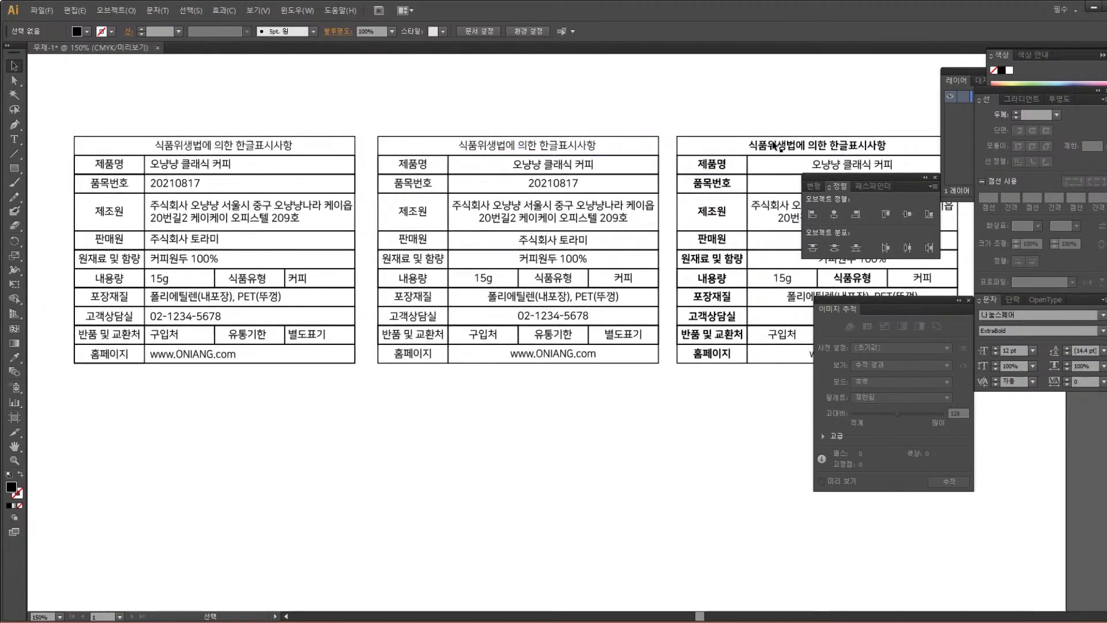
drag(790, 236, 578, 203)
drag(478, 77, 824, 426)
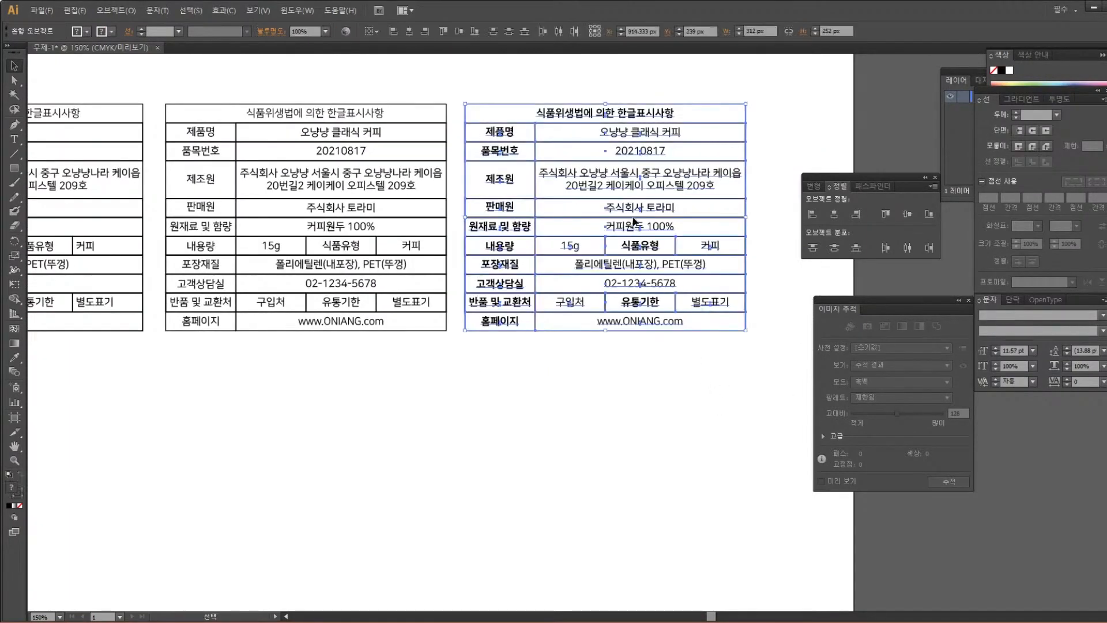
drag(638, 183, 639, 317)
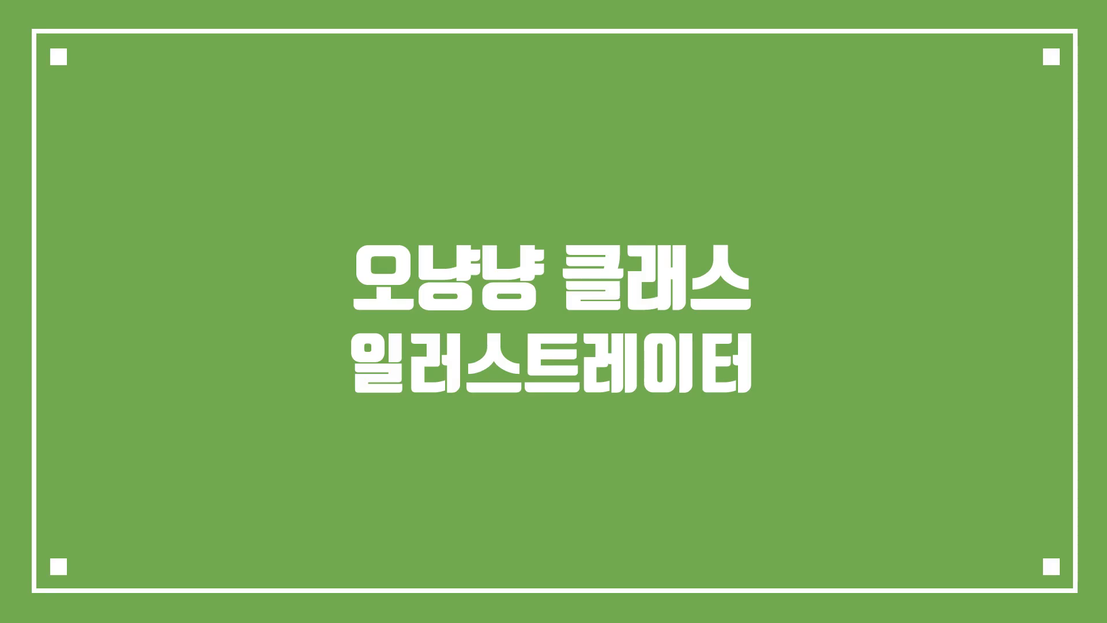